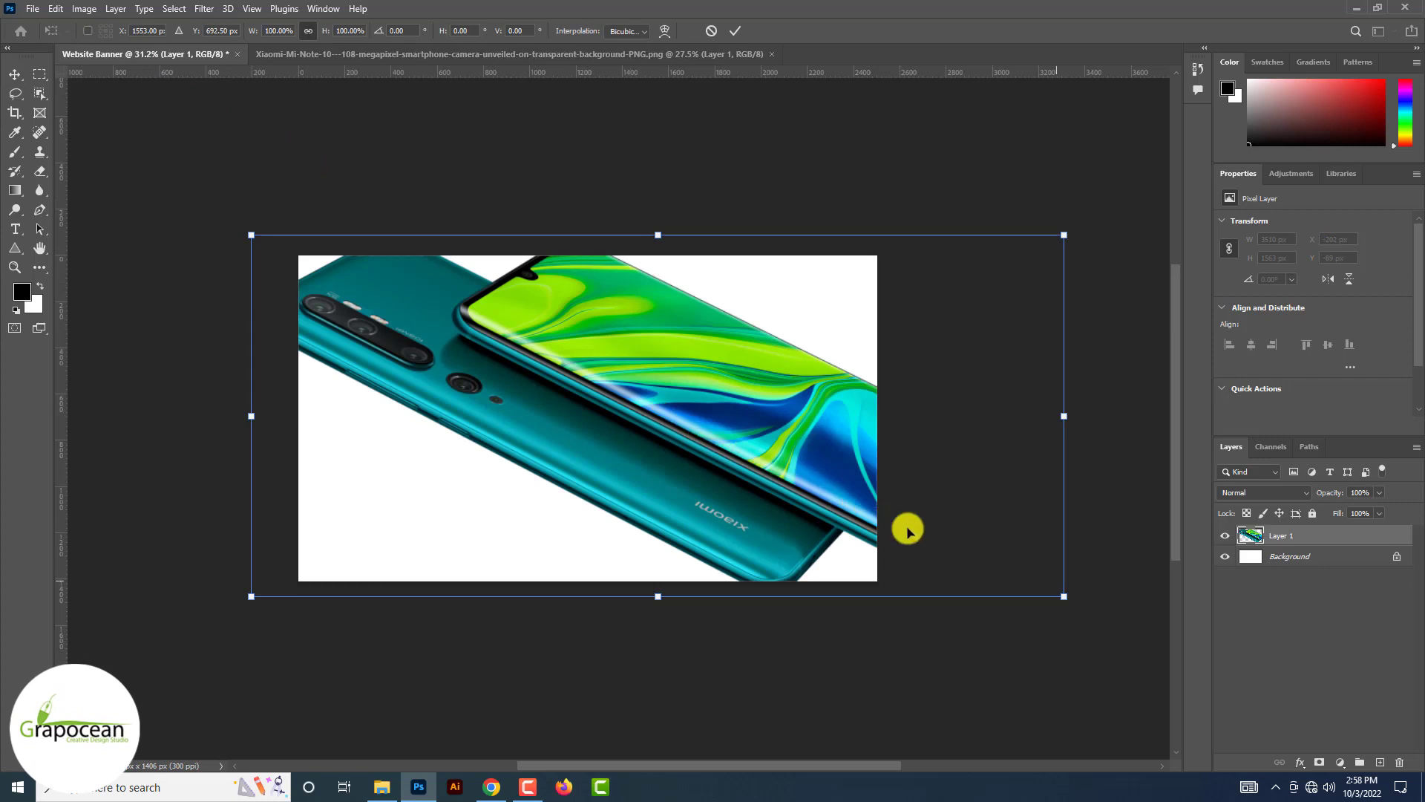
Scale the phone image down to 49.73% on the banner and flip it horizontally
{"action": "left_click_drag", "start_coordinate": [1064, 597], "coordinate": [844, 557]}
{"action": "left_click_drag", "start_coordinate": [742, 470], "coordinate": [732, 484]}
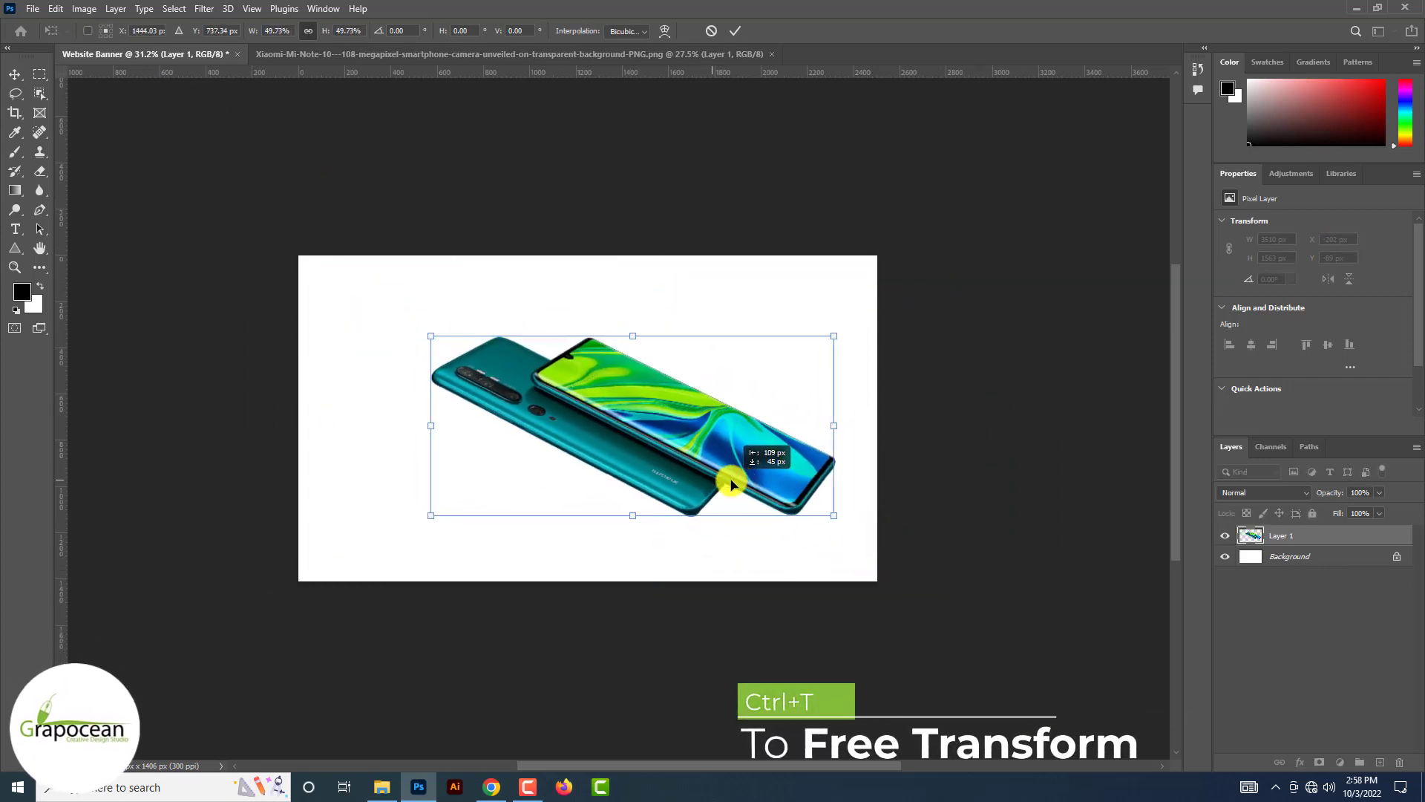
{"action": "right_click", "coordinate": [748, 459]}
{"action": "left_click", "coordinate": [822, 440]}
{"action": "left_click_drag", "start_coordinate": [683, 437], "coordinate": [686, 443]}
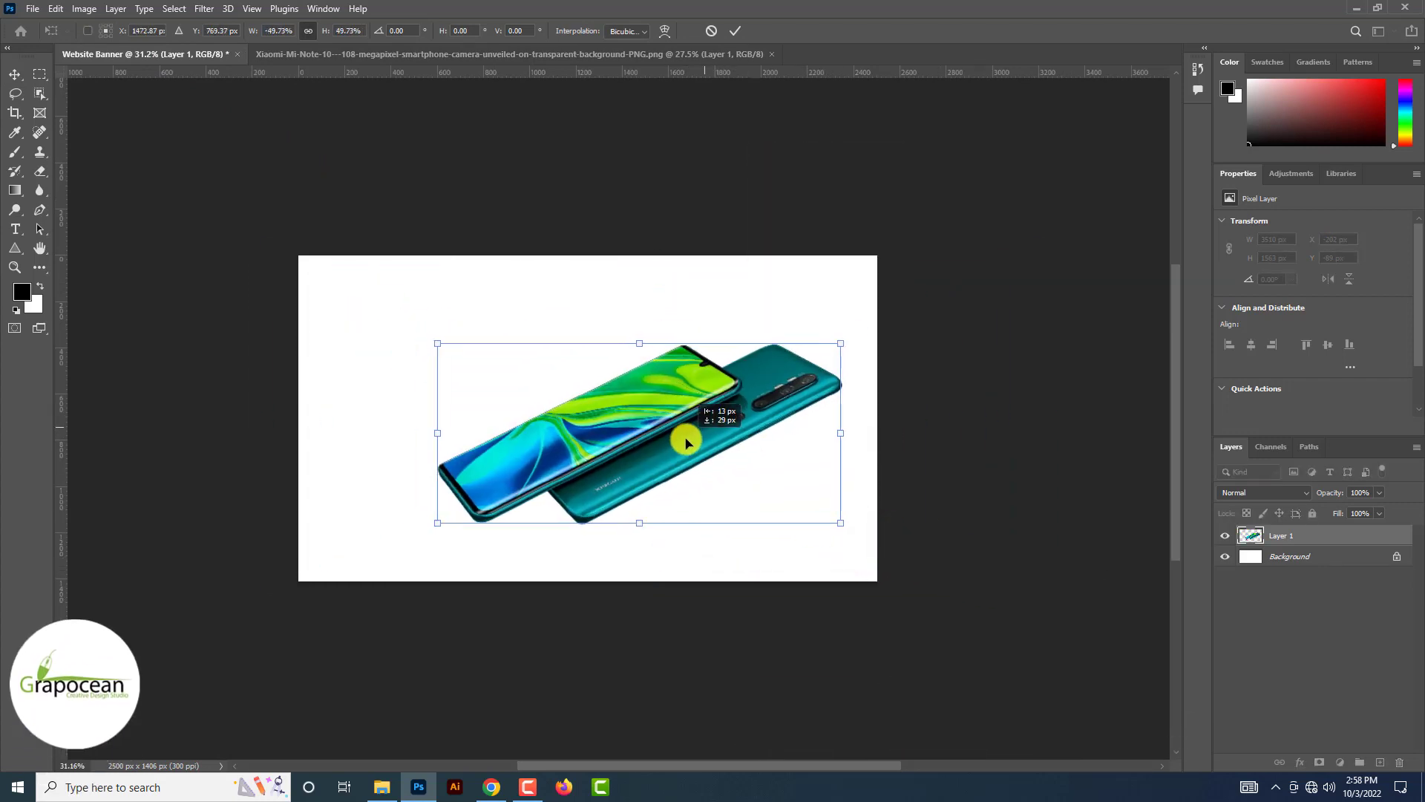
Shrink the phone image slightly further, reposition it right of the banner's centre and apply the transform
{"action": "left_click_drag", "start_coordinate": [842, 524], "coordinate": [803, 514]}
{"action": "left_click_drag", "start_coordinate": [677, 477], "coordinate": [682, 472]}
{"action": "left_click", "coordinate": [735, 30]}
{"action": "left_click", "coordinate": [1296, 558]}
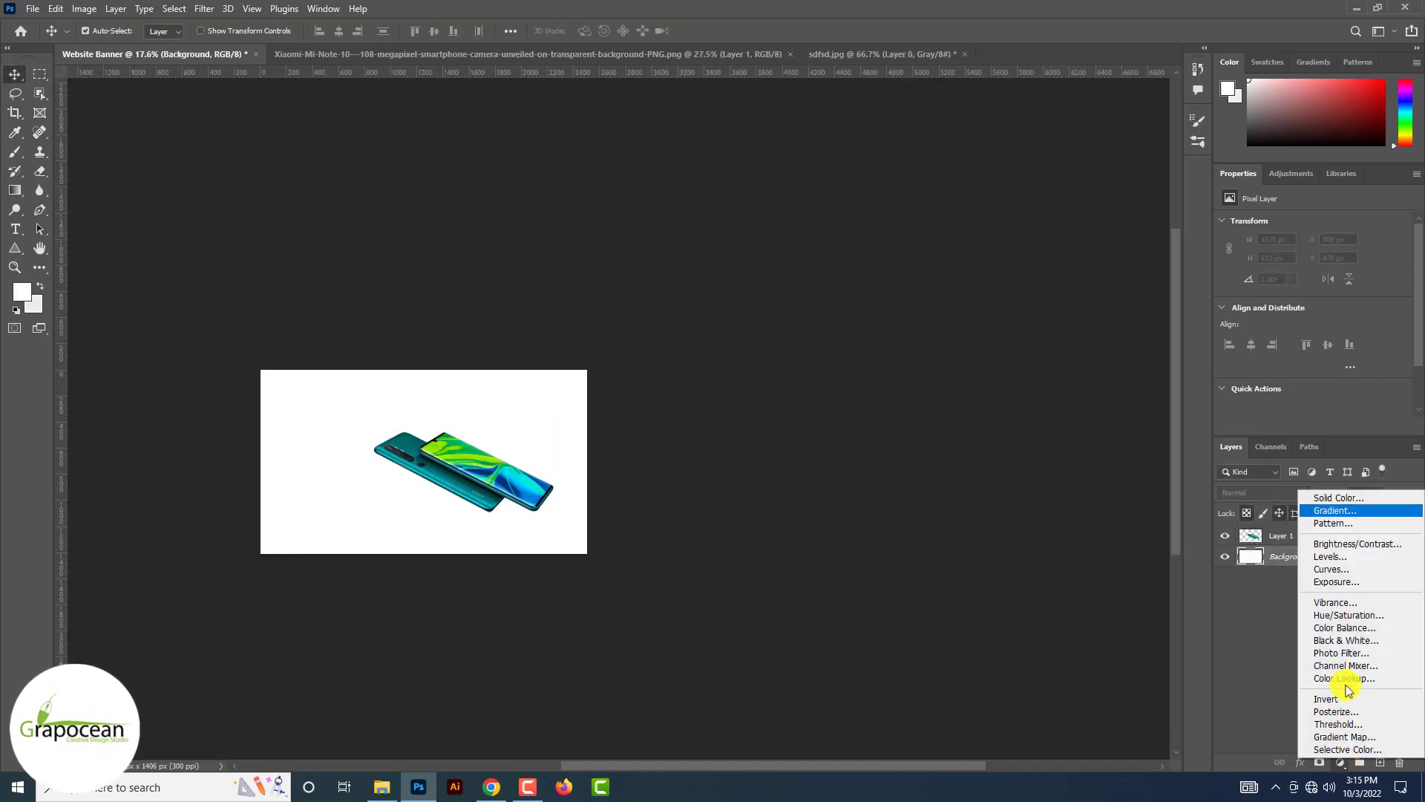
{"action": "left_click", "coordinate": [1356, 495]}
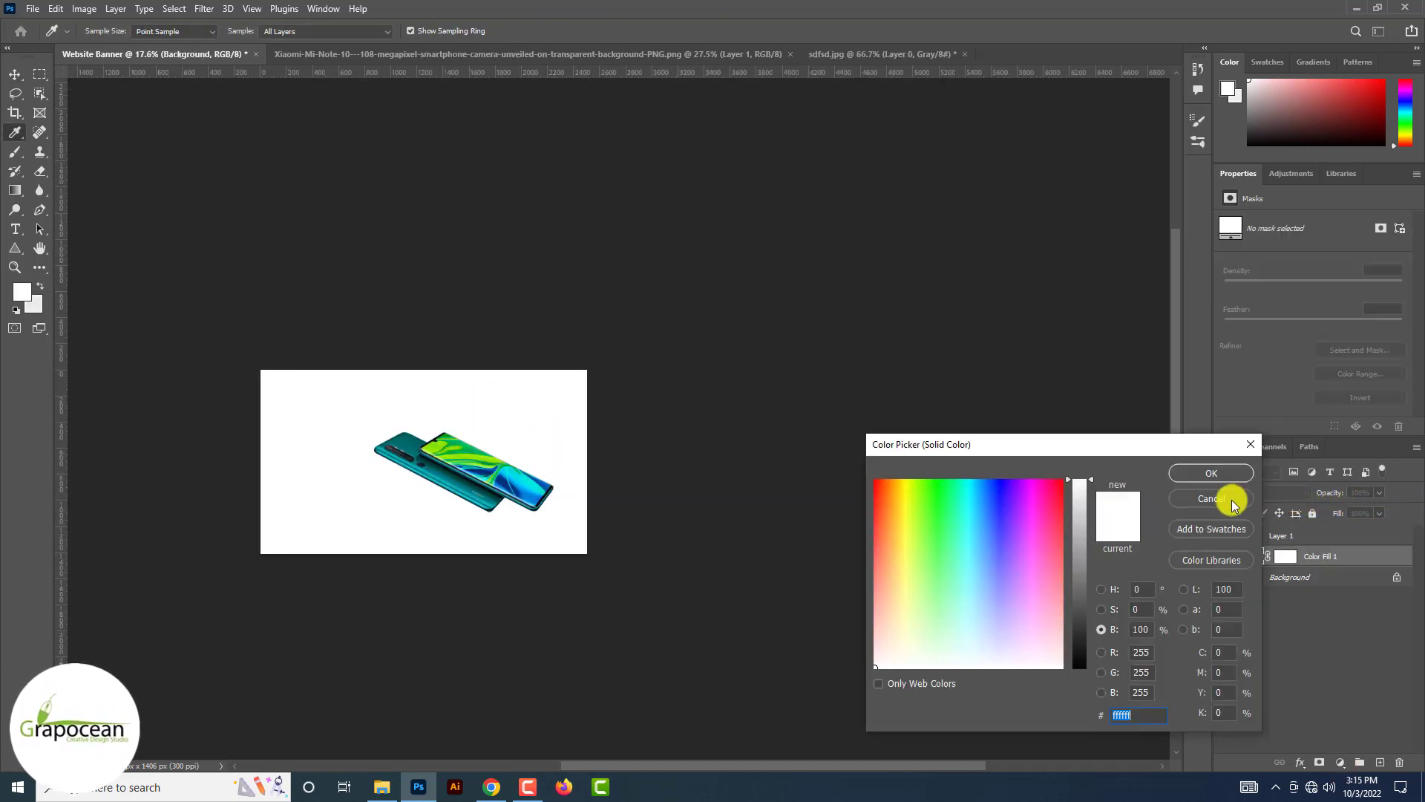
{"action": "left_click", "coordinate": [1235, 505]}
Switch to Chrome and copy the 700 shade of the blue triadic palette on the Material Design color page
{"action": "left_click", "coordinate": [490, 787]}
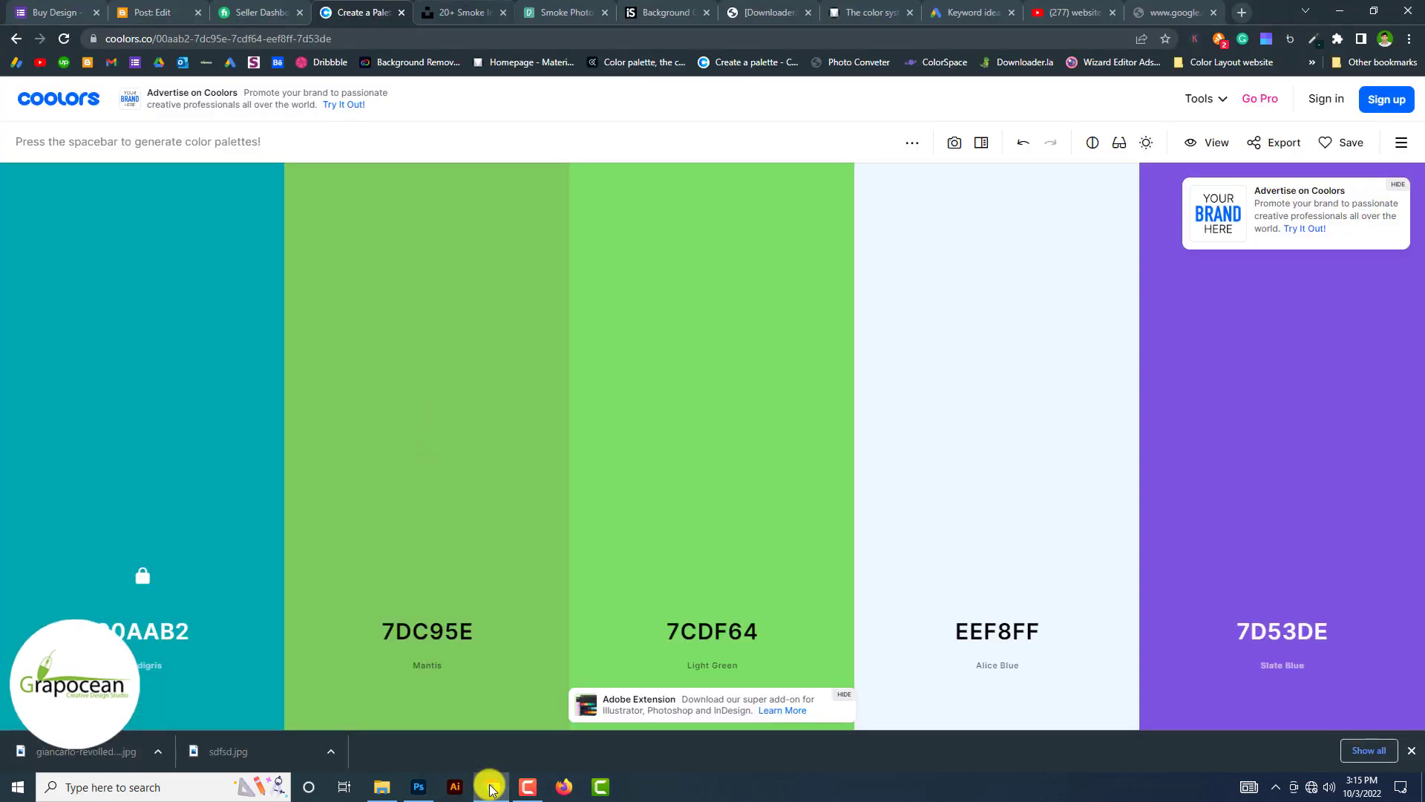
{"action": "left_click", "coordinate": [875, 13]}
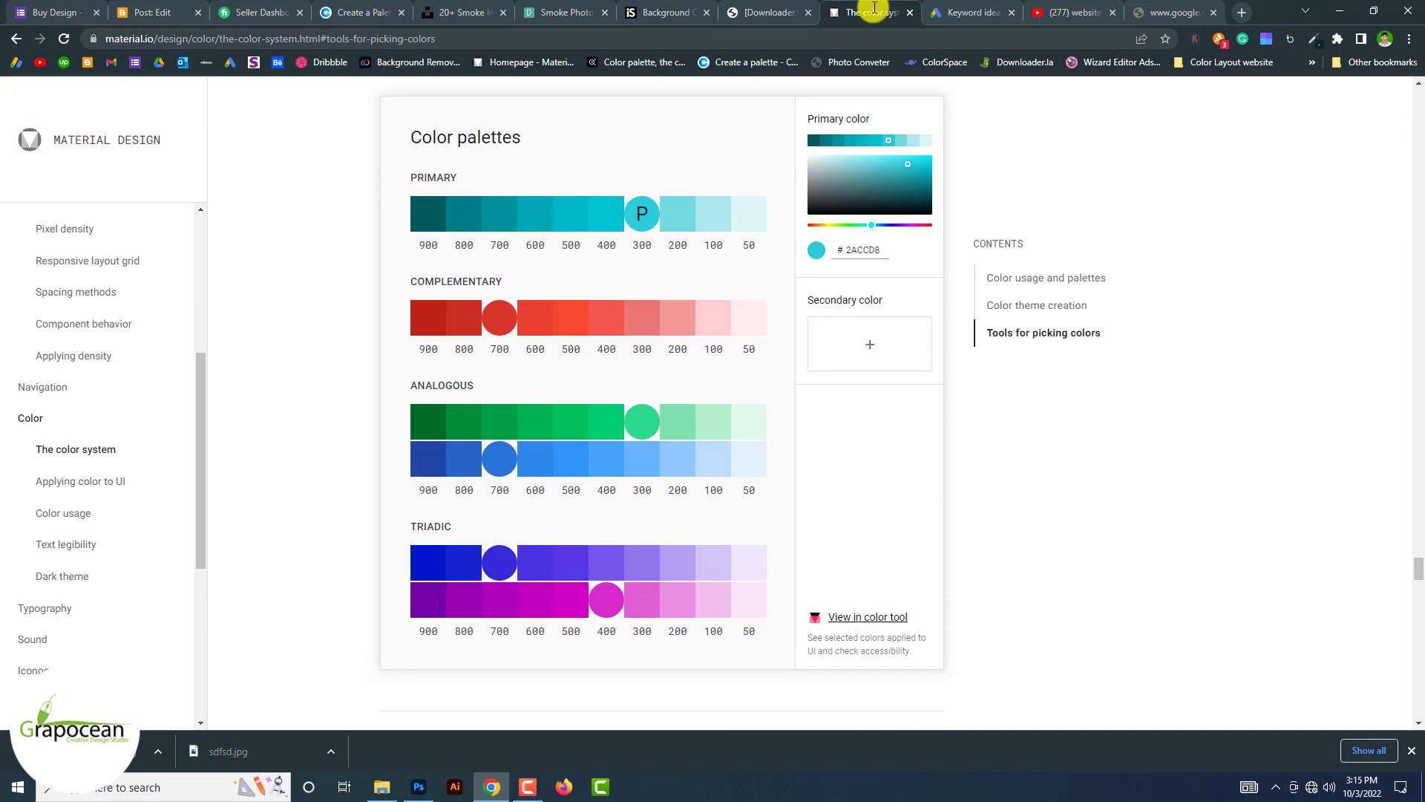
{"action": "left_click", "coordinate": [495, 561]}
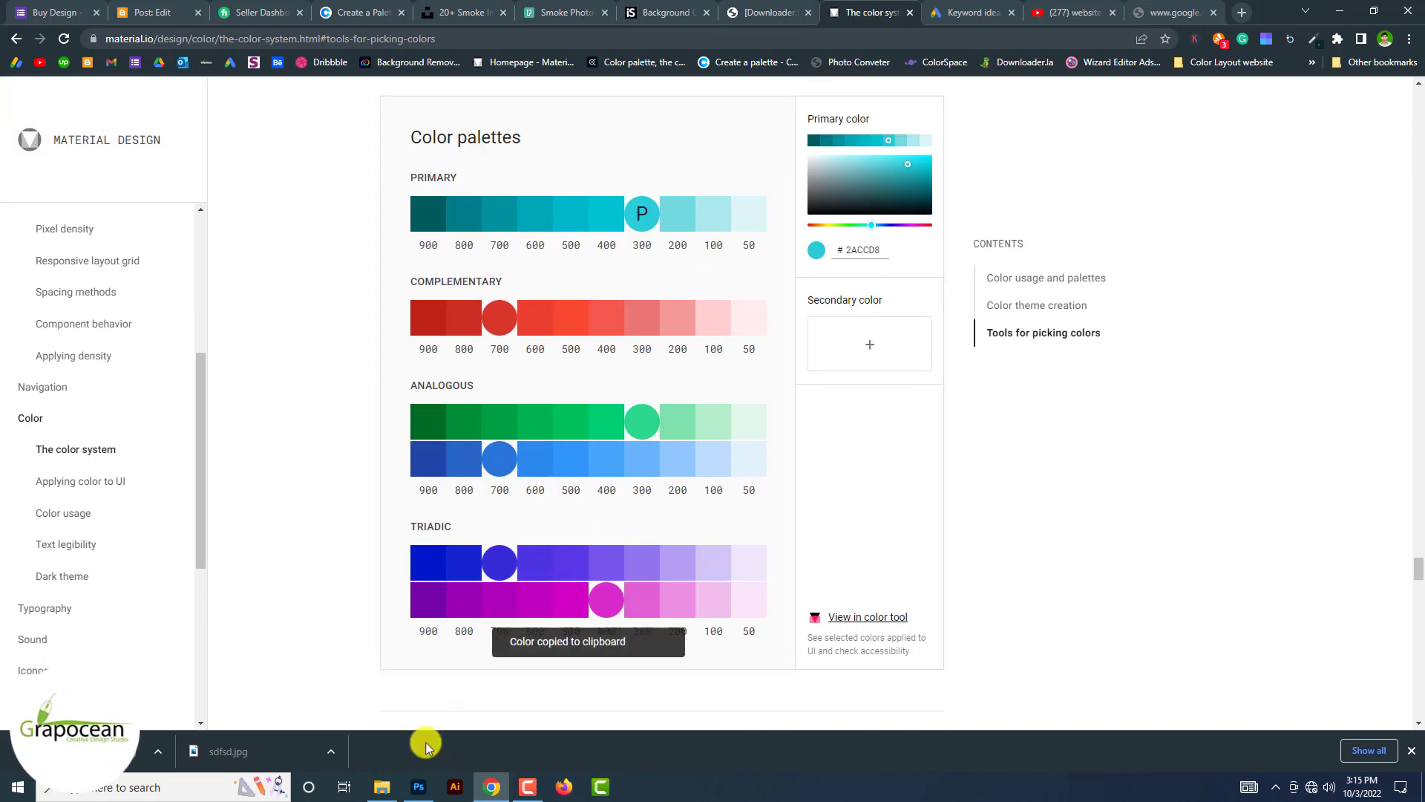
Switch back to Photoshop and add a Solid Color fill layer in #362ad8 above the Background layer
{"action": "left_click", "coordinate": [416, 788]}
{"action": "left_click", "coordinate": [1340, 762]}
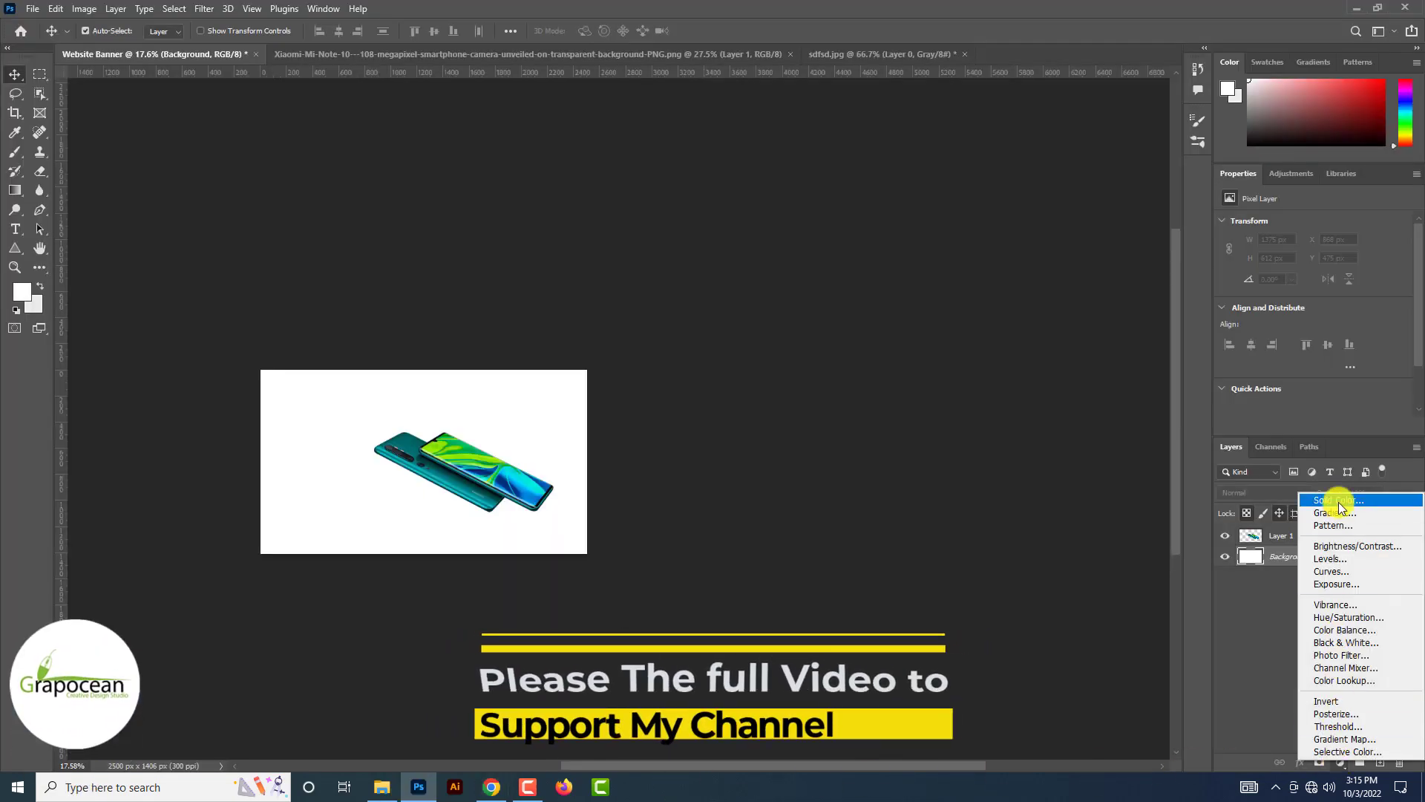
{"action": "left_click", "coordinate": [1338, 502]}
{"action": "key", "text": "ctrl+v"}
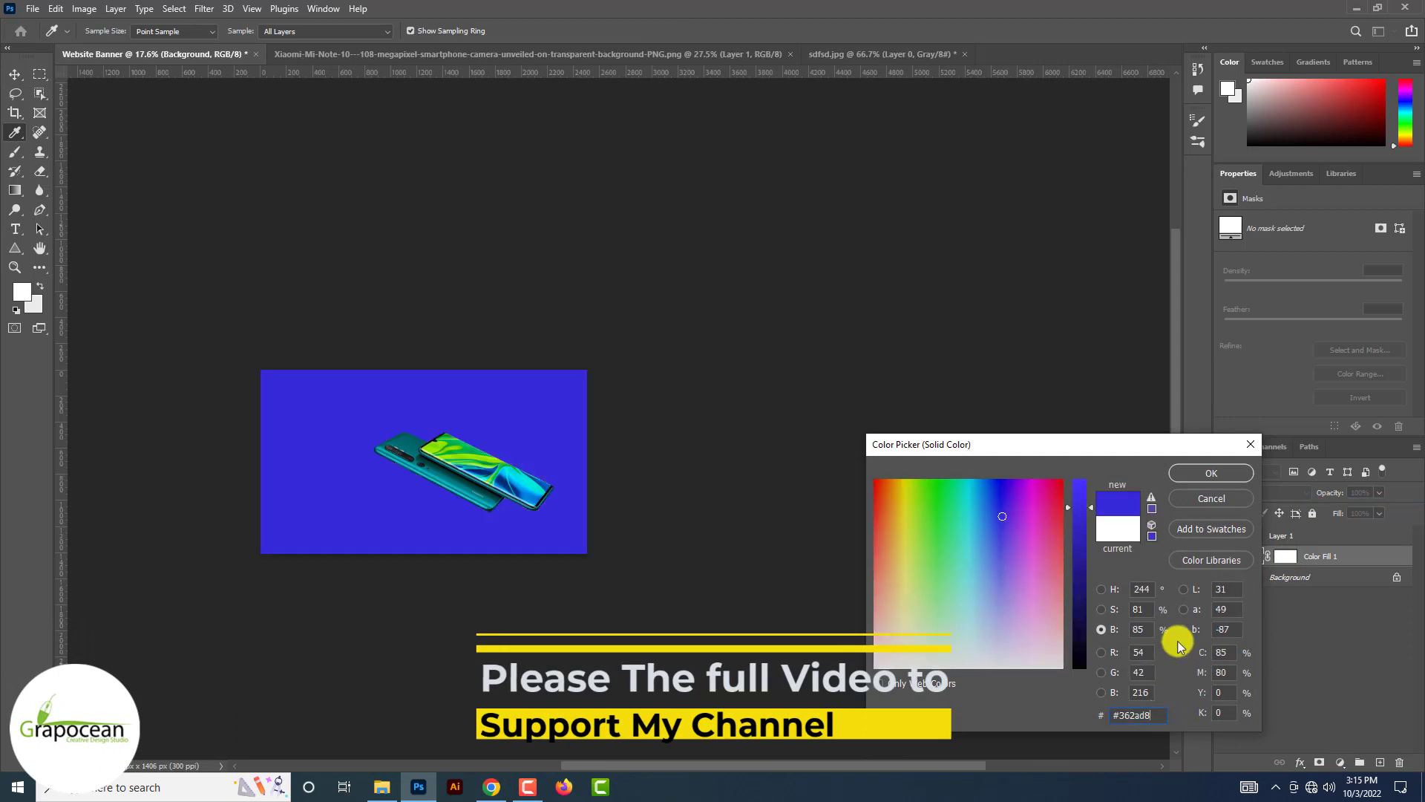
{"action": "left_click", "coordinate": [1214, 477]}
Duplicate the Color Fill 1 layer and set the copy's color to the brighter blue #4032ff
{"action": "scroll", "coordinate": [1215, 477], "scroll_direction": "up", "scroll_amount": 6}
{"action": "scroll", "coordinate": [1214, 476], "scroll_direction": "down", "scroll_amount": 3}
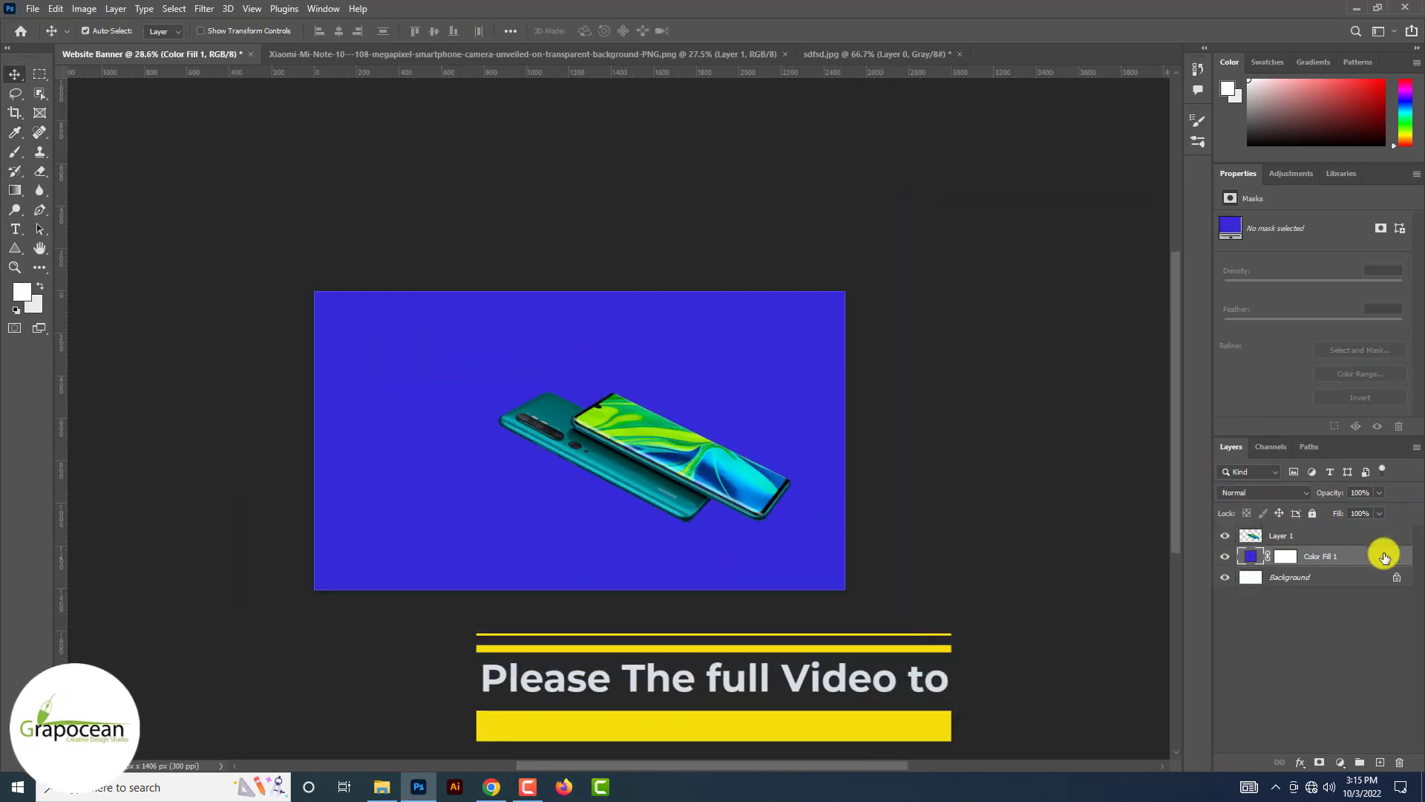
{"action": "left_click_drag", "start_coordinate": [1384, 556], "coordinate": [1381, 762]}
{"action": "double_click", "coordinate": [1250, 557]}
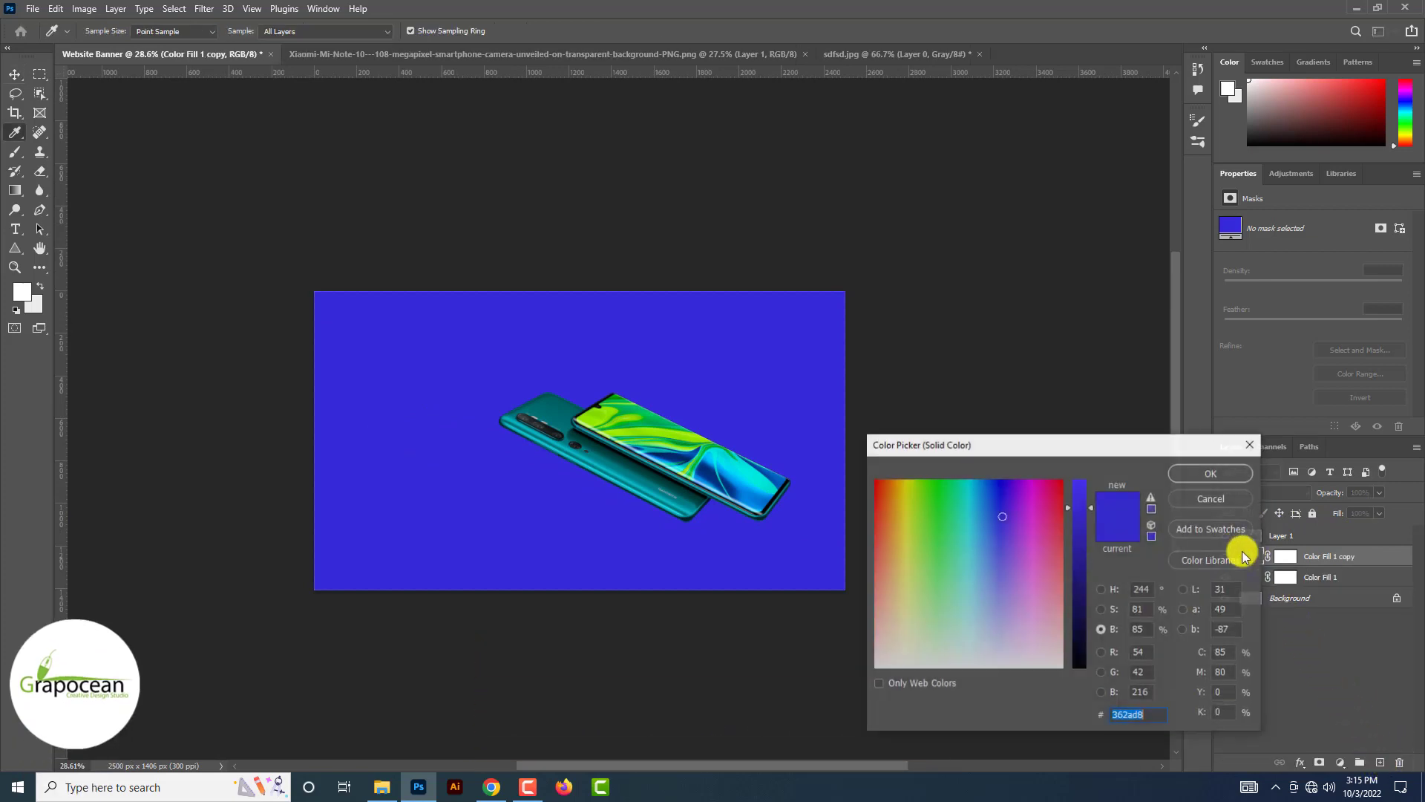
{"action": "left_click_drag", "start_coordinate": [1082, 507], "coordinate": [1089, 477]}
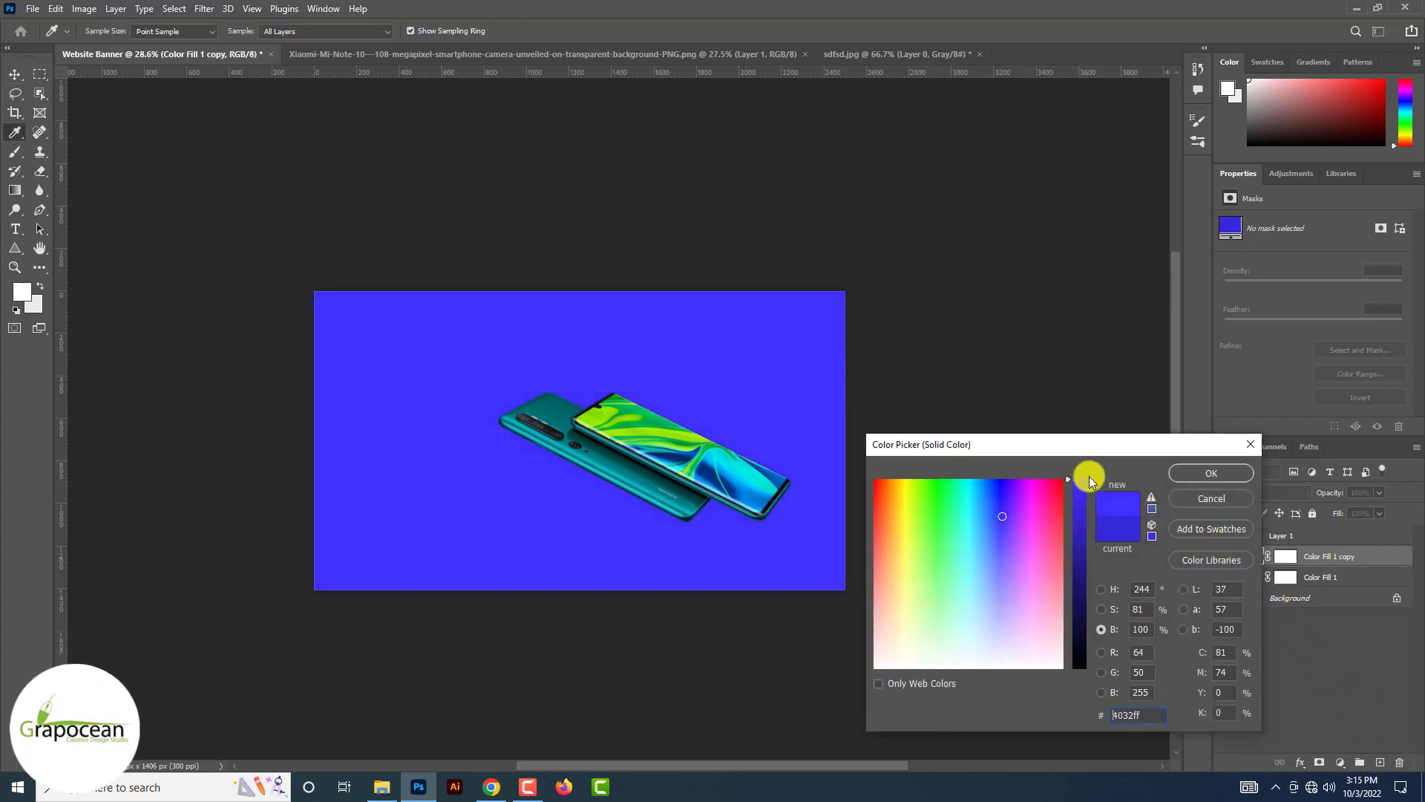
{"action": "left_click", "coordinate": [1225, 473]}
Invert the fill copy's mask and paint a soft white glow behind the phone with a 1200 px brush at 13% opacity
{"action": "left_click", "coordinate": [1295, 558]}
{"action": "key", "text": "ctrl+i"}
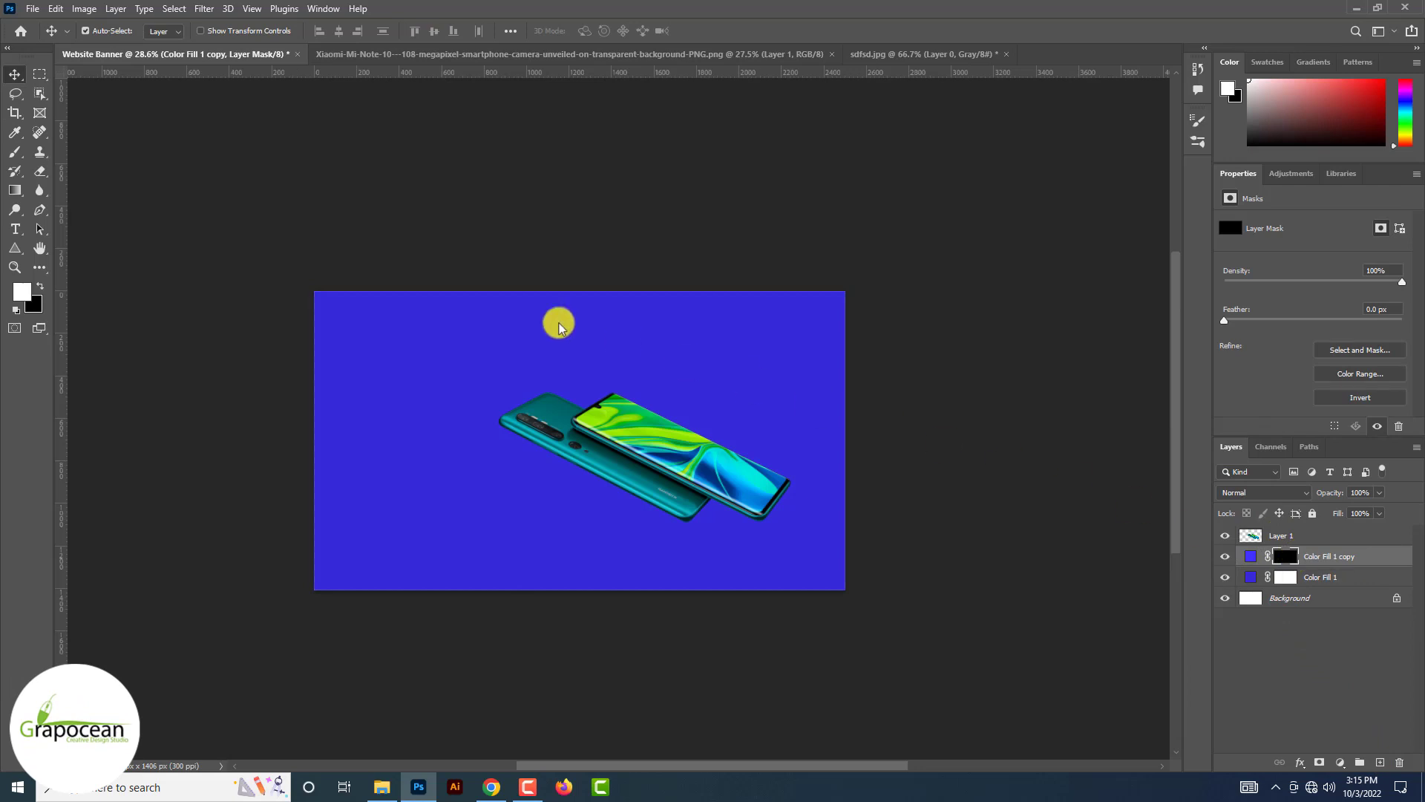
{"action": "left_click", "coordinate": [14, 152]}
{"action": "key", "text": "x"}
{"action": "scroll", "coordinate": [603, 487], "scroll_direction": "up", "scroll_amount": 2, "text": "alt"}
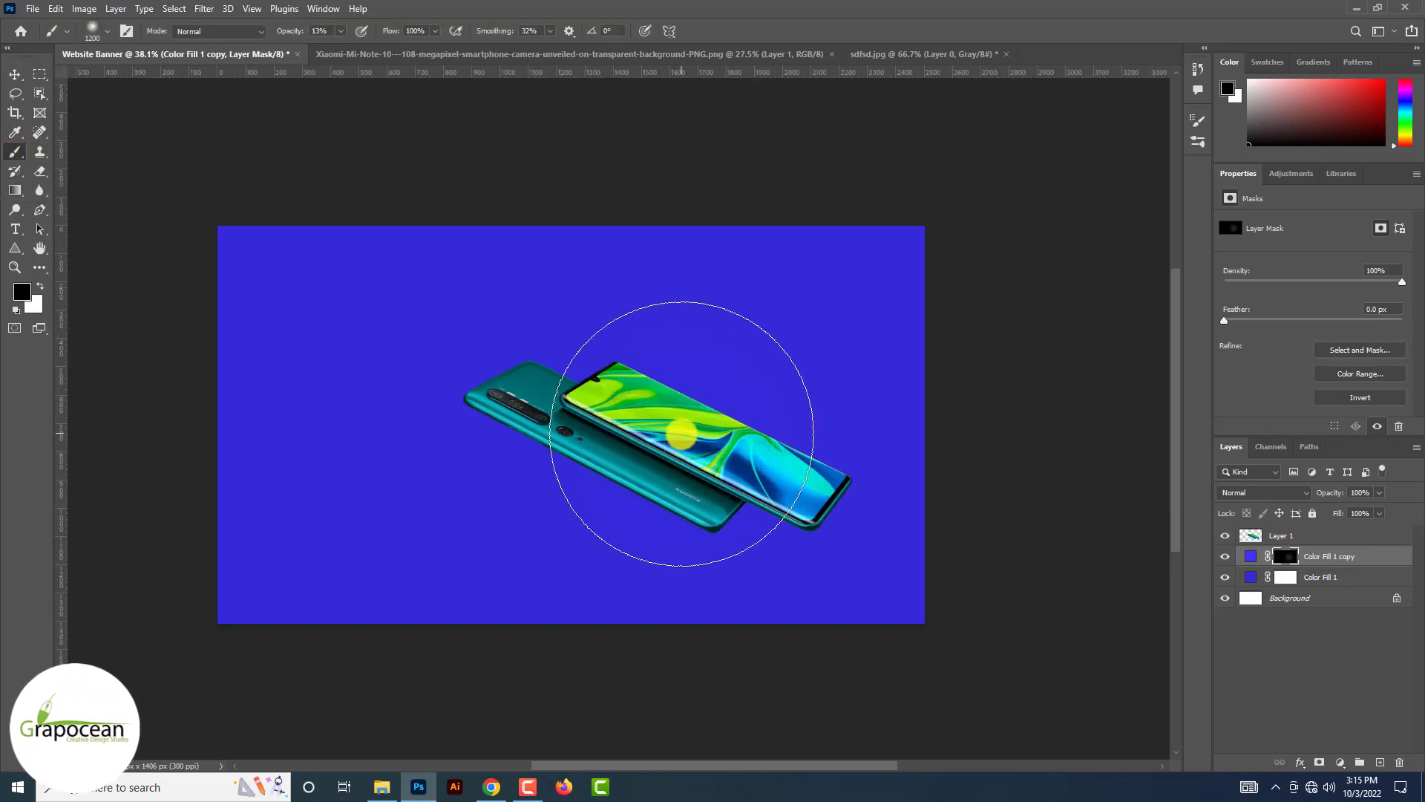
{"action": "mouse_move", "coordinate": [682, 434]}
{"action": "left_mouse_down"}
{"action": "mouse_move", "coordinate": [735, 444]}
{"action": "mouse_move", "coordinate": [579, 417]}
{"action": "mouse_move", "coordinate": [656, 443]}
{"action": "left_mouse_up"}
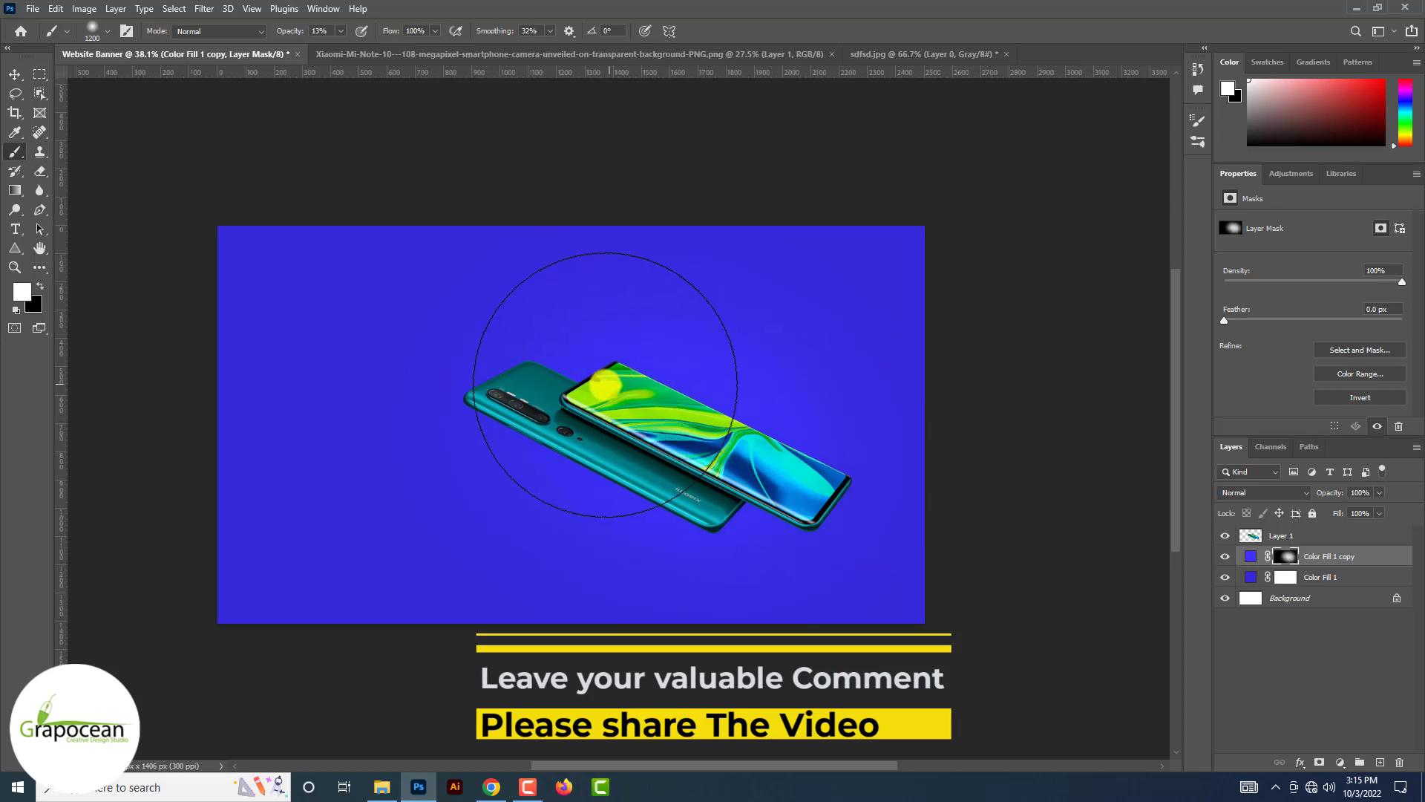
{"action": "left_click", "coordinate": [15, 74]}
Close the sdfsd.jpg cloud image without saving its changes
{"action": "scroll", "coordinate": [16, 77], "scroll_direction": "up", "scroll_amount": 5}
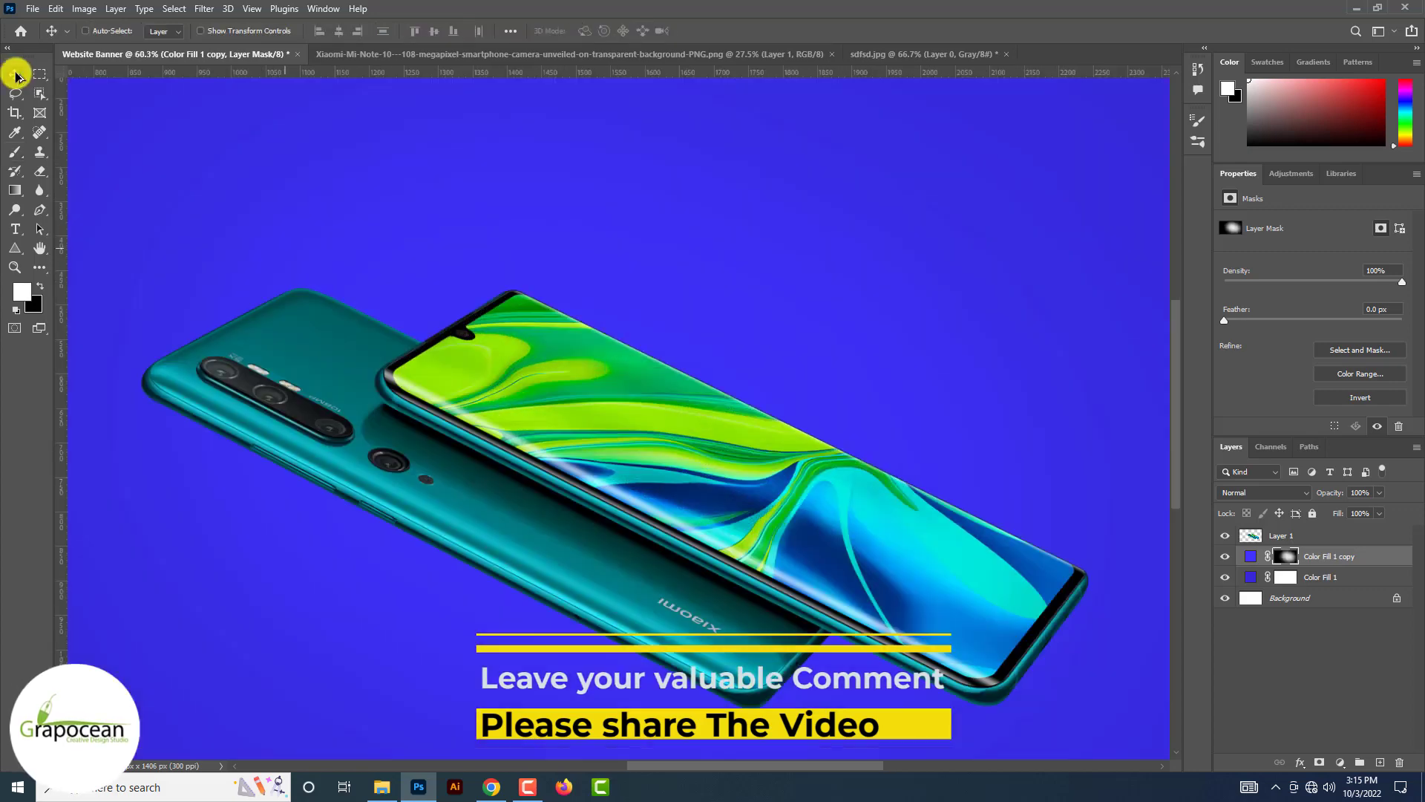
{"action": "scroll", "coordinate": [17, 77], "scroll_direction": "down", "scroll_amount": 8}
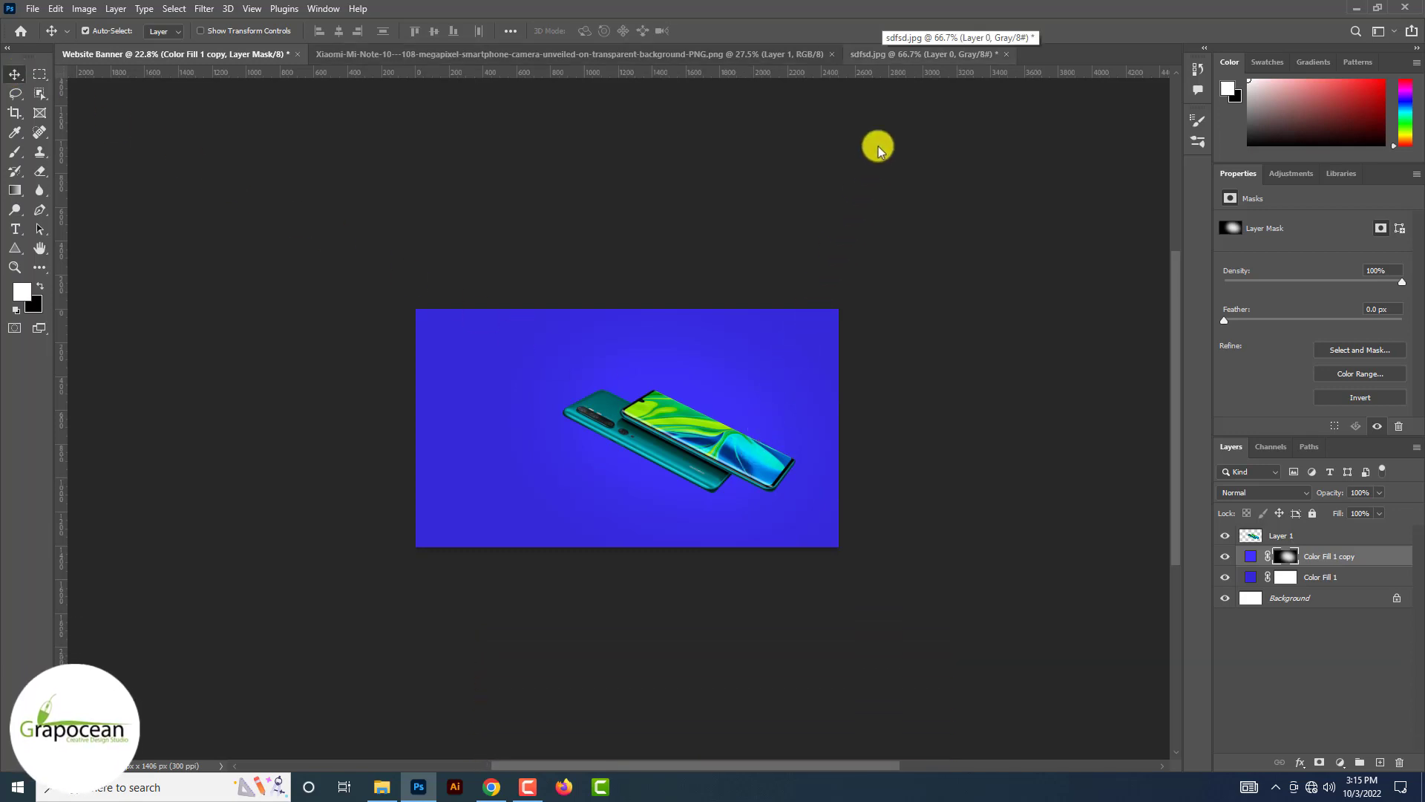
{"action": "left_click", "coordinate": [912, 54]}
{"action": "left_click", "coordinate": [1005, 54]}
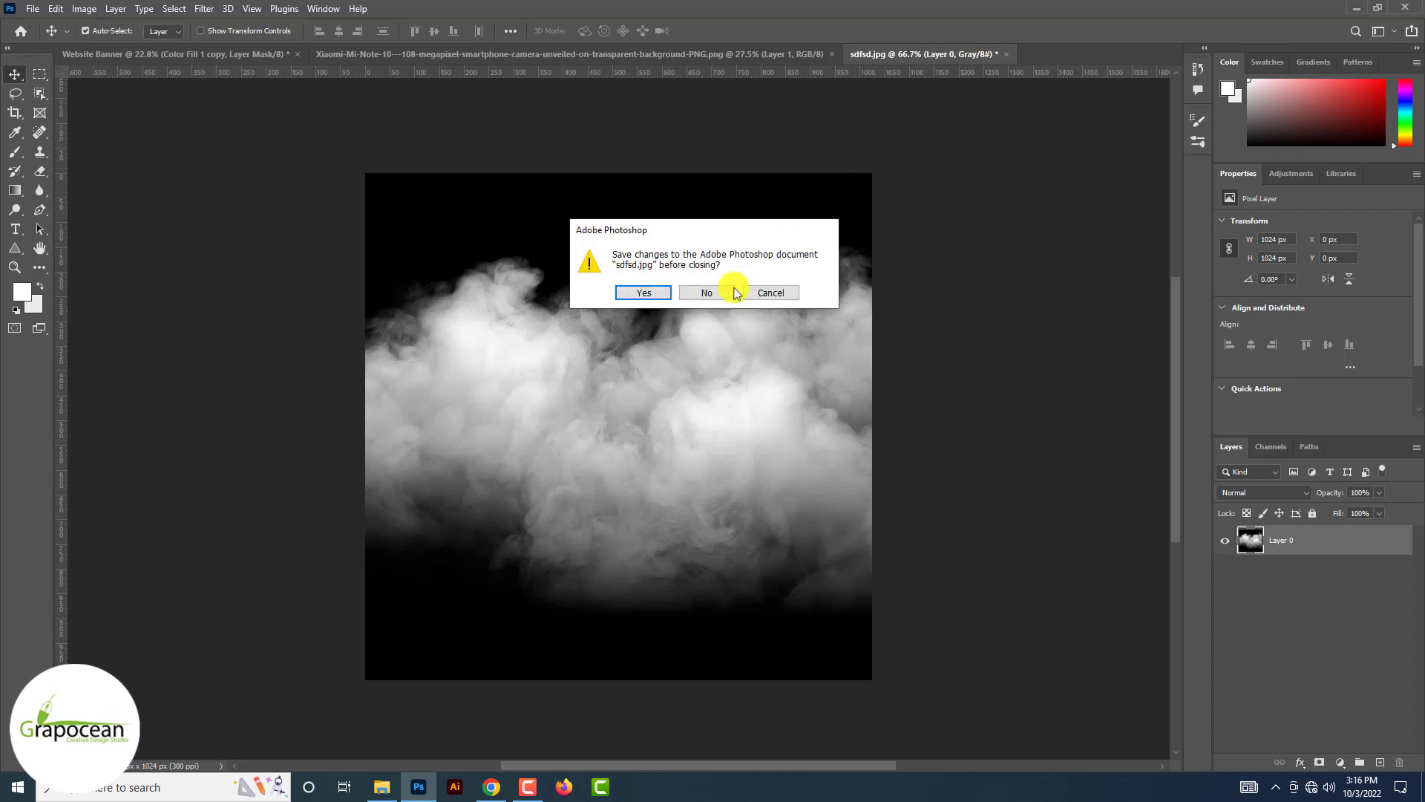
{"action": "left_click", "coordinate": [714, 291]}
Open the Unsplash photo of the smoke-covered figure from the Downloads folder
{"action": "left_click", "coordinate": [32, 9]}
{"action": "left_click", "coordinate": [44, 42]}
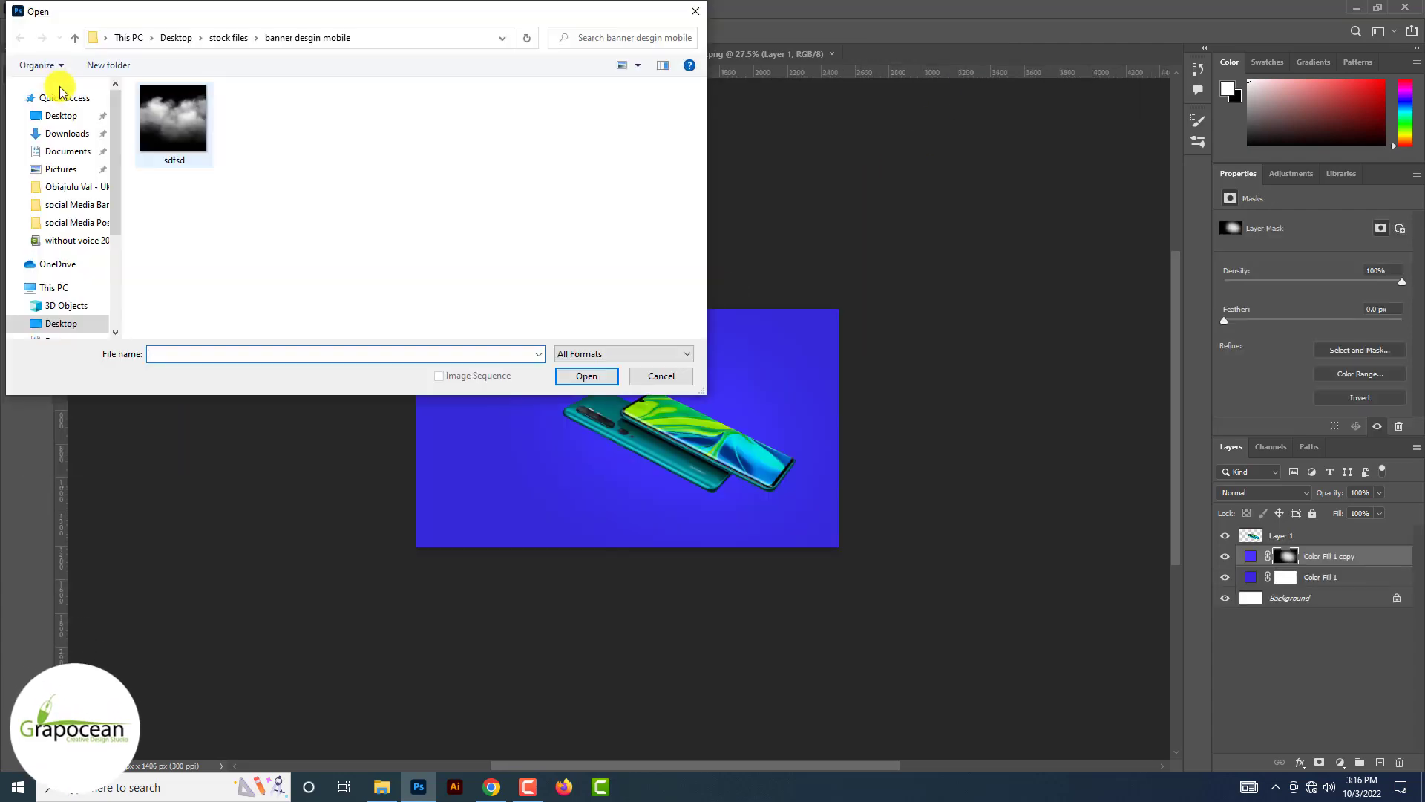
{"action": "left_click", "coordinate": [71, 121]}
{"action": "left_click", "coordinate": [69, 134]}
{"action": "left_click", "coordinate": [312, 238]}
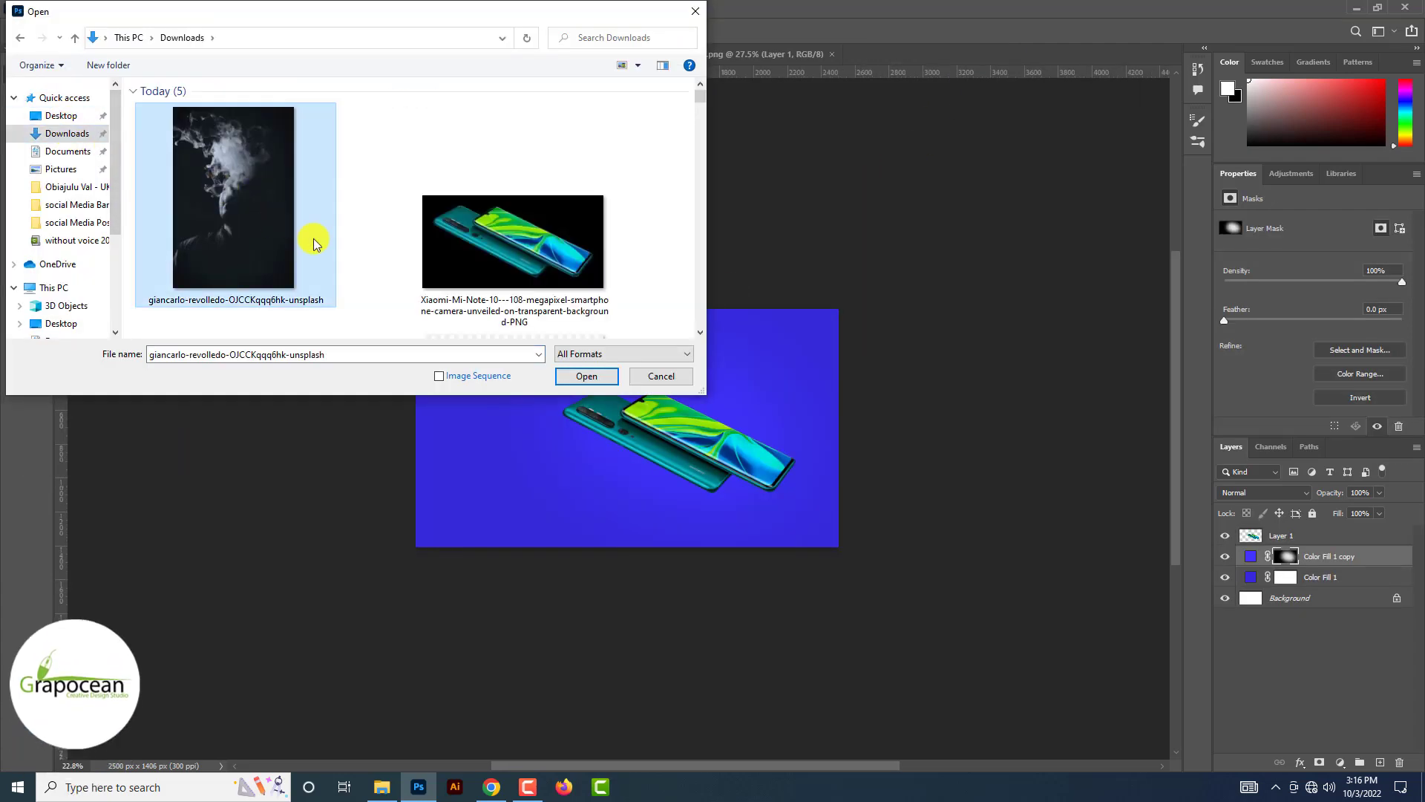
{"action": "left_click", "coordinate": [586, 376]}
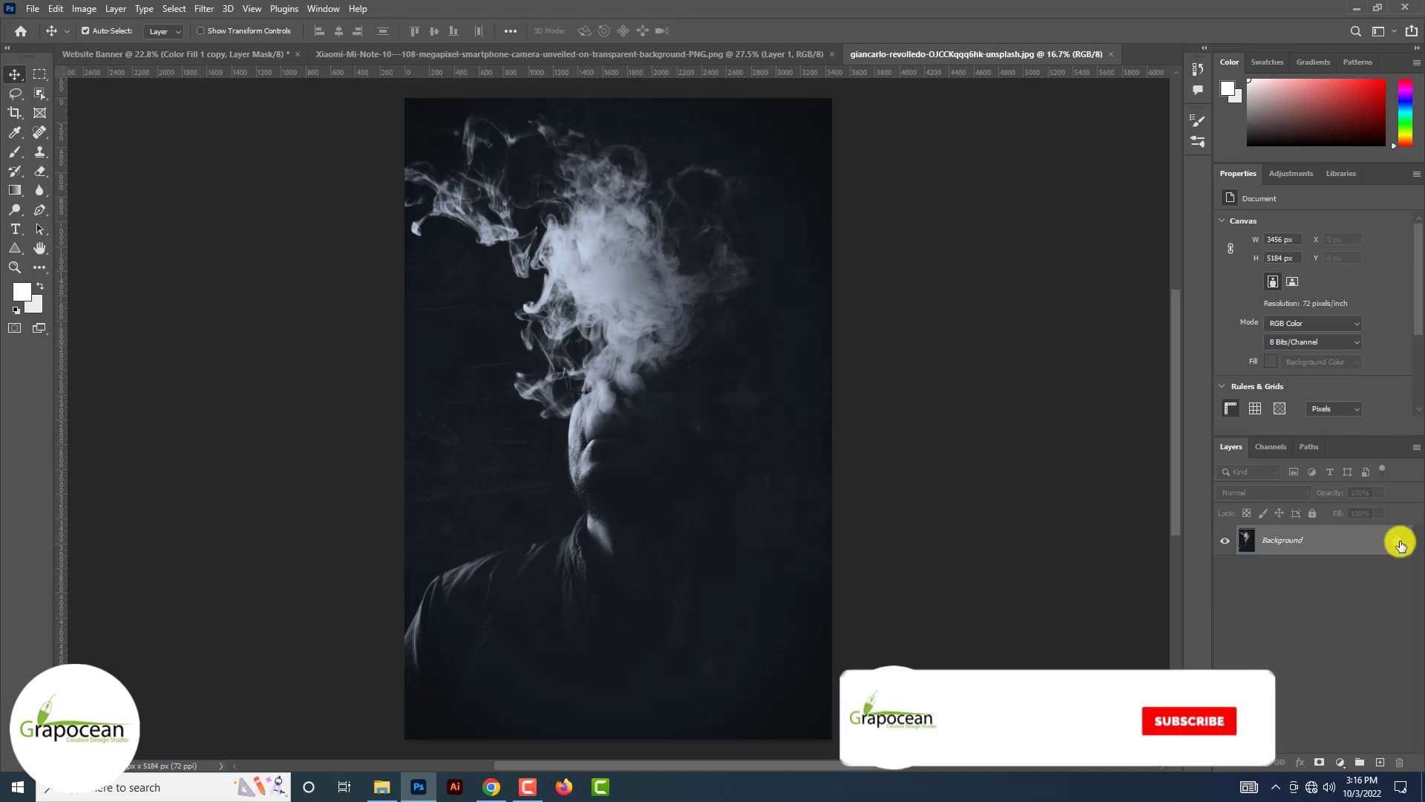
Bring the smoke photo into Website Banner, scale it to 40.52%, rotate it 75° and place it over the lower-right corner
{"action": "left_click_drag", "start_coordinate": [425, 208], "coordinate": [754, 531]}
{"action": "key", "text": "ctrl+t"}
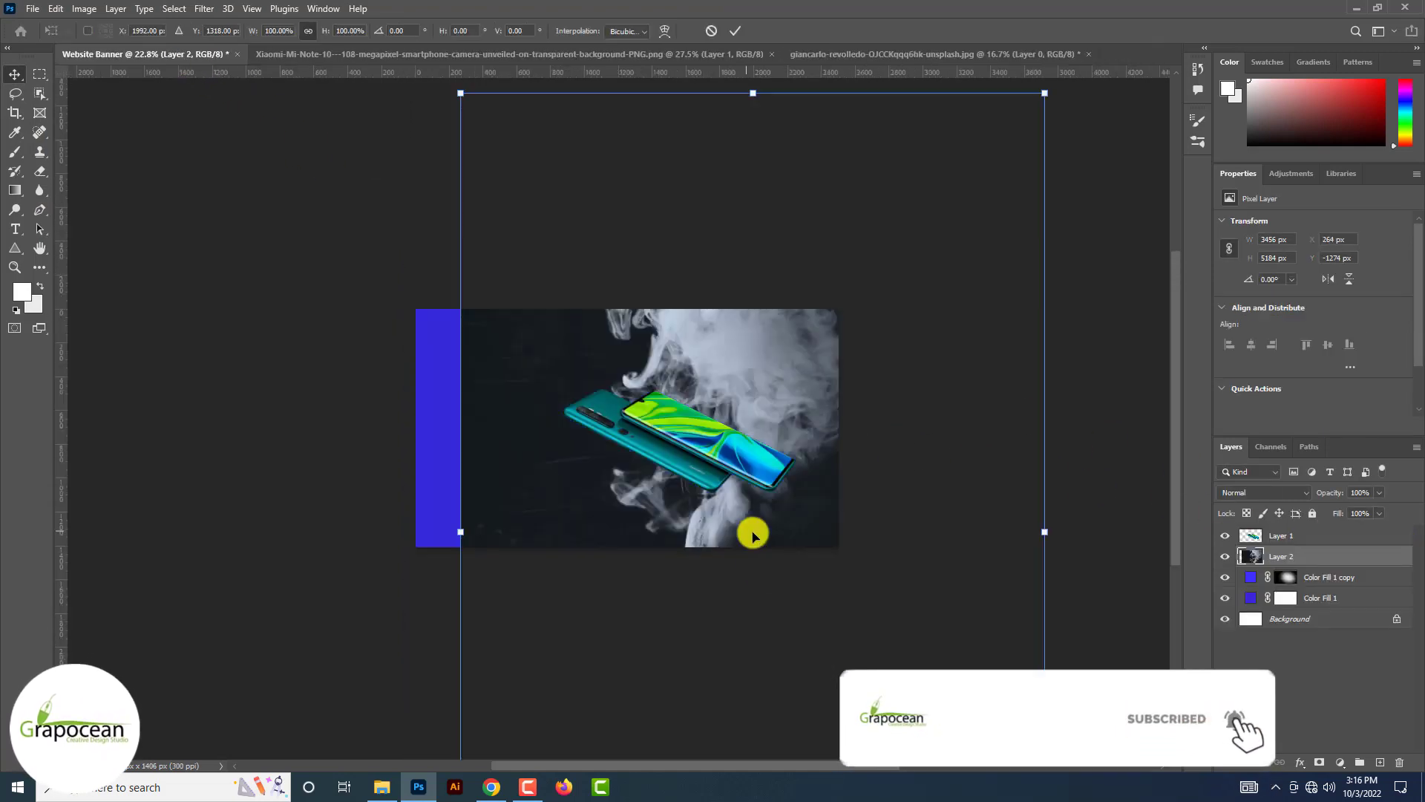
{"action": "key", "text": "ctrl+minus"}
{"action": "left_click_drag", "start_coordinate": [810, 658], "coordinate": [567, 599]}
{"action": "key", "text": "ctrl+plus"}
{"action": "left_click_drag", "start_coordinate": [661, 534], "coordinate": [767, 516]}
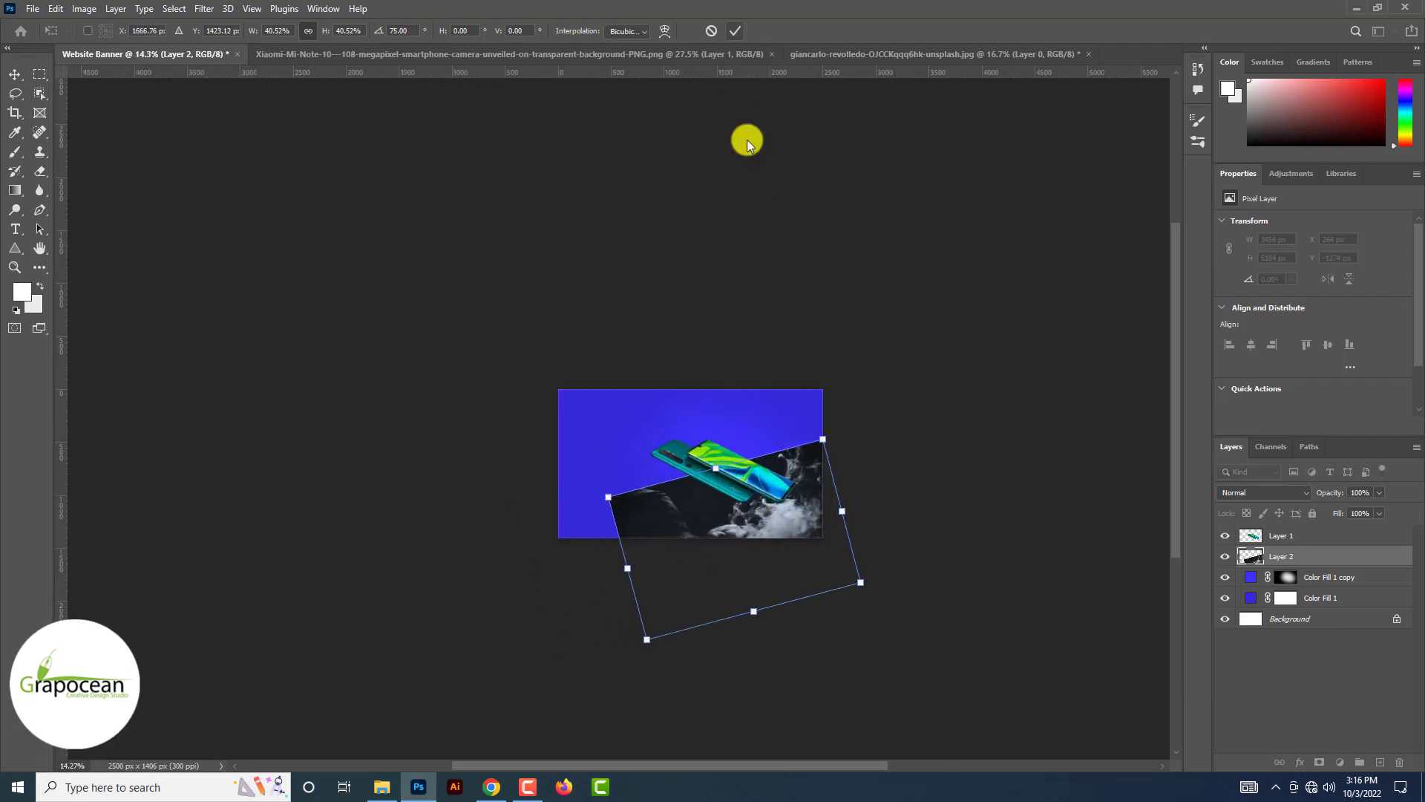
{"action": "key", "text": "Return"}
Set the blend mode of the smoke layer, Layer 2, to Screen
{"action": "left_click", "coordinate": [1259, 492]}
{"action": "key", "text": "Down"}
{"action": "key", "text": "Down"}
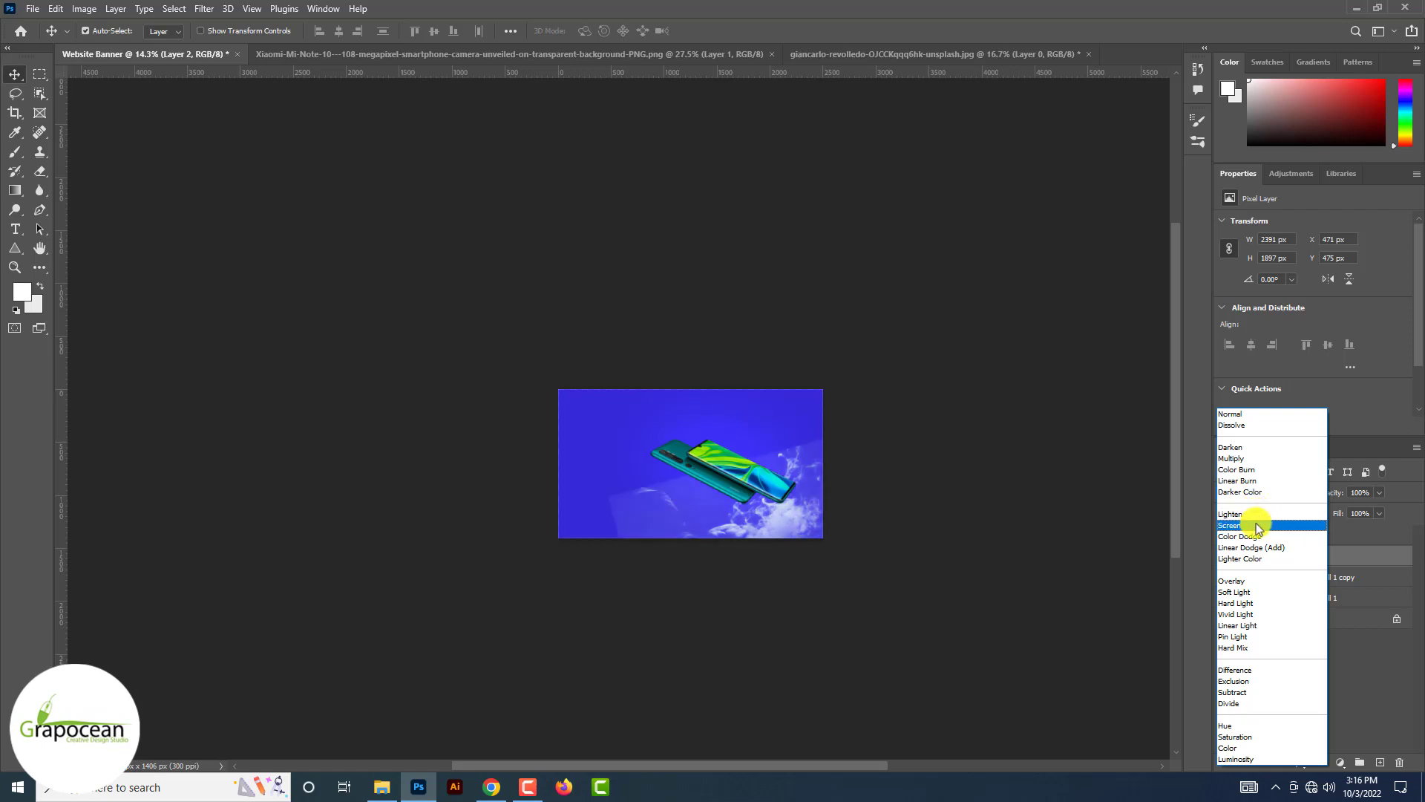
{"action": "left_click", "coordinate": [1254, 524]}
Move the smoke layer above the phone's Layer 1 in the layer order
{"action": "left_click", "coordinate": [800, 521], "text": "ctrl"}
{"action": "left_click", "coordinate": [800, 522], "text": "ctrl"}
{"action": "left_click", "coordinate": [800, 521], "text": "ctrl"}
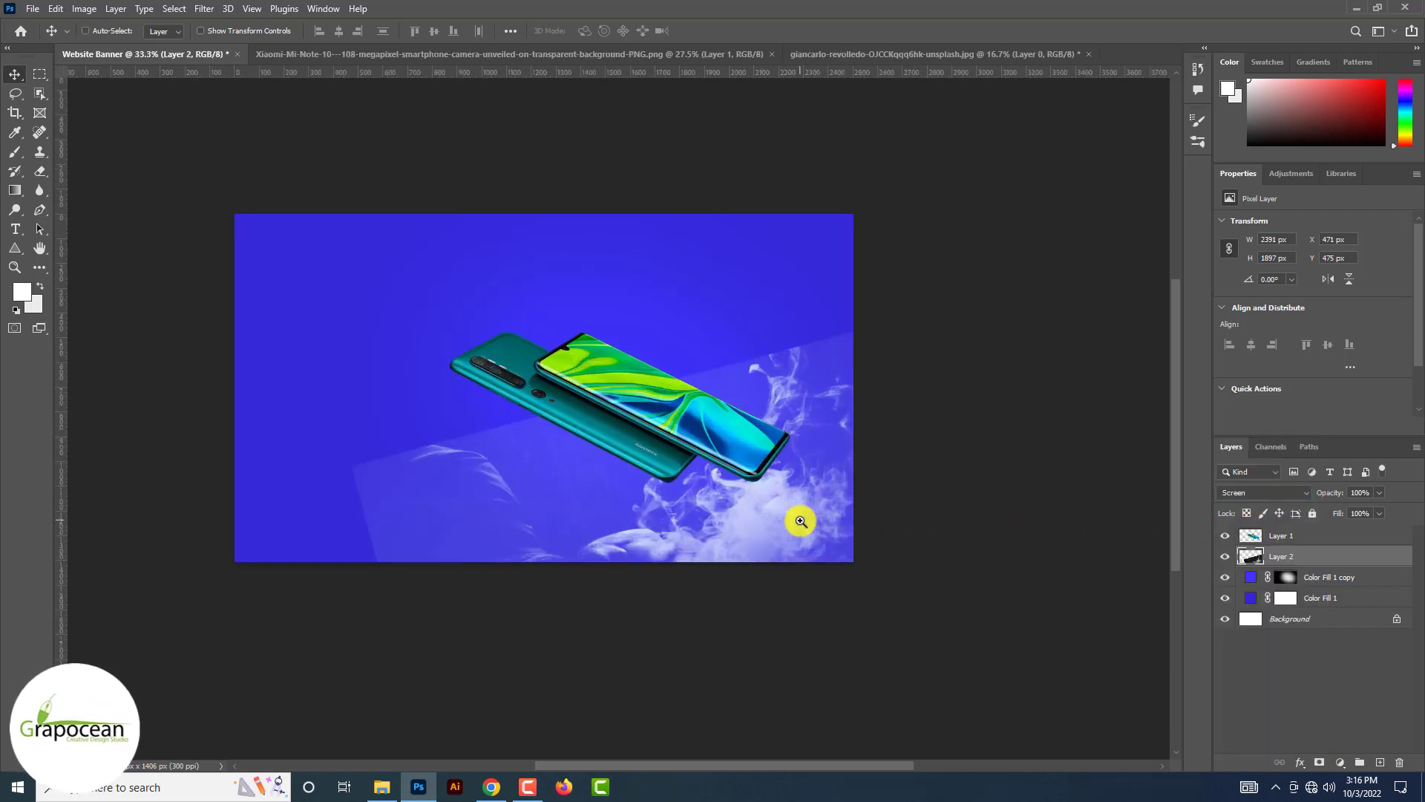
{"action": "left_click", "coordinate": [801, 521], "text": "ctrl"}
{"action": "left_click_drag", "start_coordinate": [801, 521], "coordinate": [802, 522]}
{"action": "left_click_drag", "start_coordinate": [1308, 538], "coordinate": [1308, 532]}
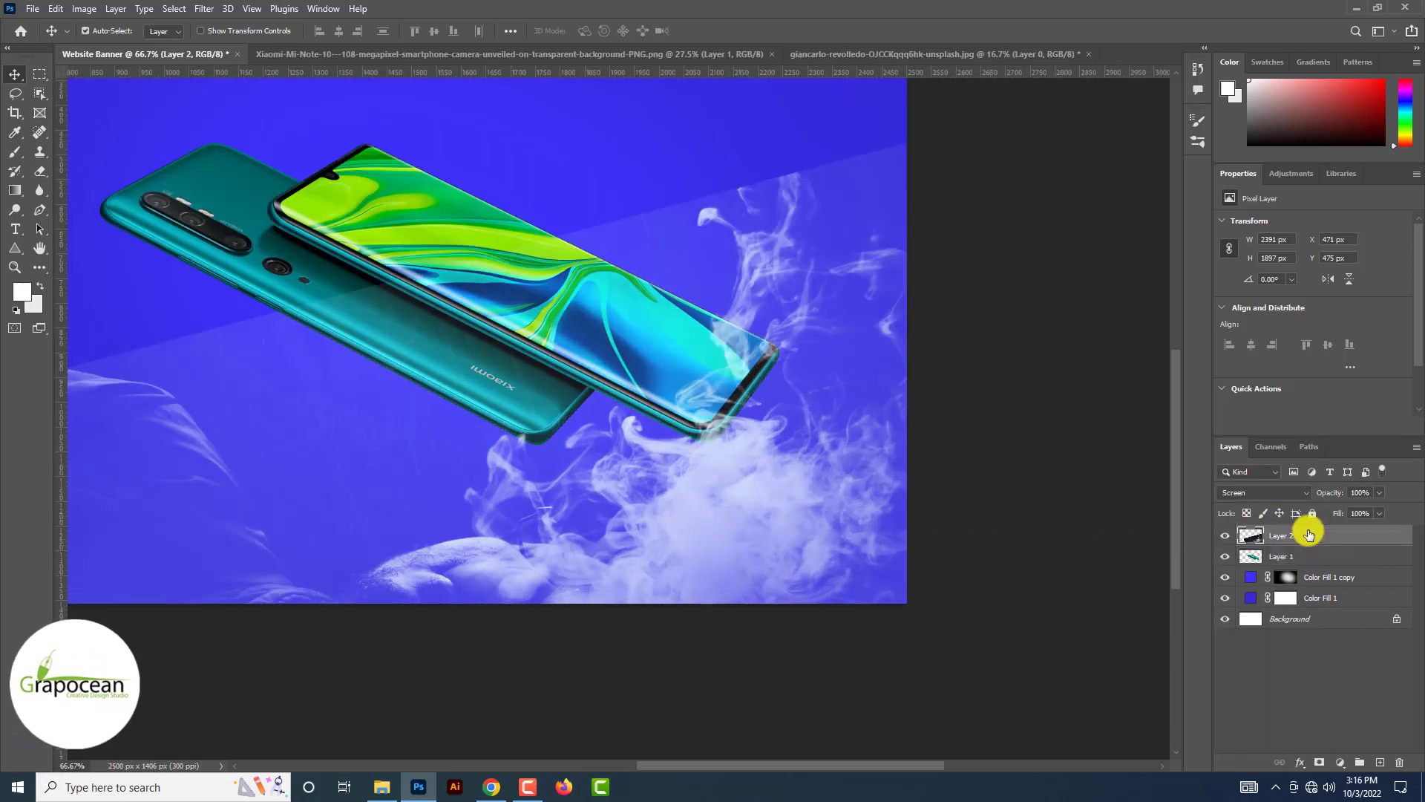
Blend the smoke layer with Blend If sliders split at 0/62 for This Layer and 0/16, 172/255 for Underlying Layer
{"action": "key", "text": "ctrl+minus"}
{"action": "key", "text": "ctrl+minus"}
{"action": "right_click", "coordinate": [1318, 539]}
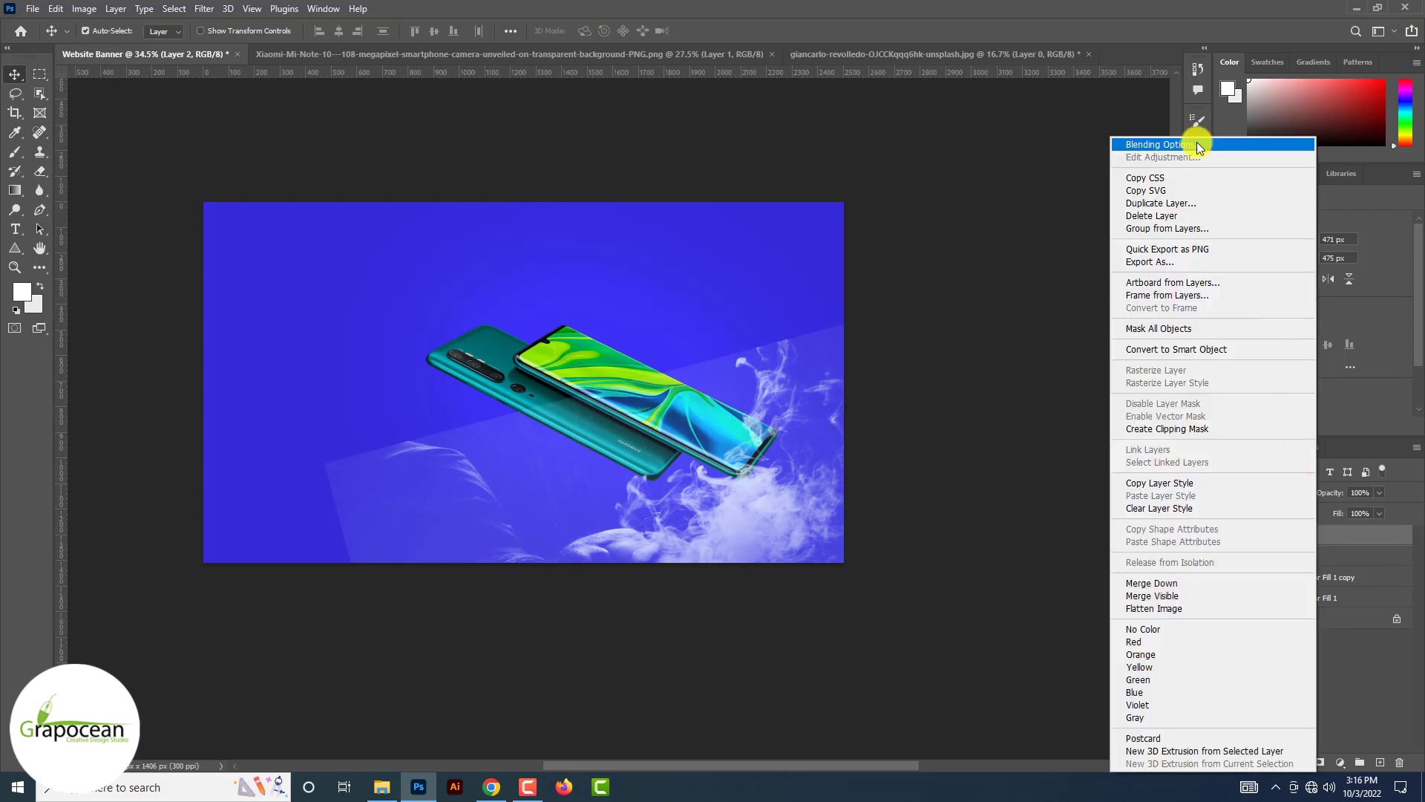
{"action": "left_click", "coordinate": [1193, 135]}
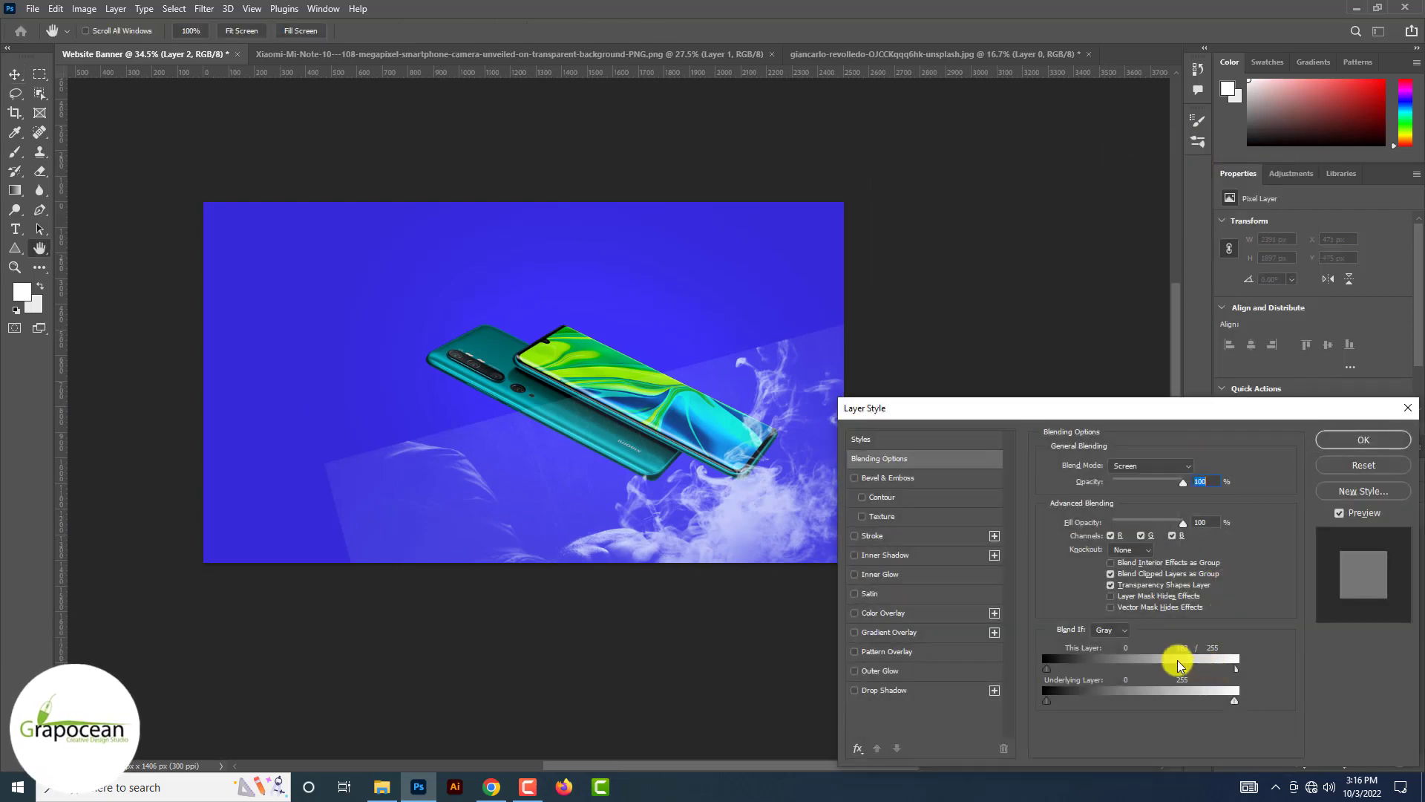
{"action": "mouse_move", "coordinate": [1047, 669]}
{"action": "left_mouse_down"}
{"action": "mouse_move", "coordinate": [1134, 668]}
{"action": "mouse_move", "coordinate": [1070, 666]}
{"action": "left_mouse_up"}
{"action": "left_click_drag", "start_coordinate": [1234, 700], "coordinate": [1186, 698]}
{"action": "mouse_move", "coordinate": [1062, 701]}
{"action": "left_mouse_down"}
{"action": "mouse_move", "coordinate": [1136, 688]}
{"action": "mouse_move", "coordinate": [1062, 694]}
{"action": "left_mouse_up"}
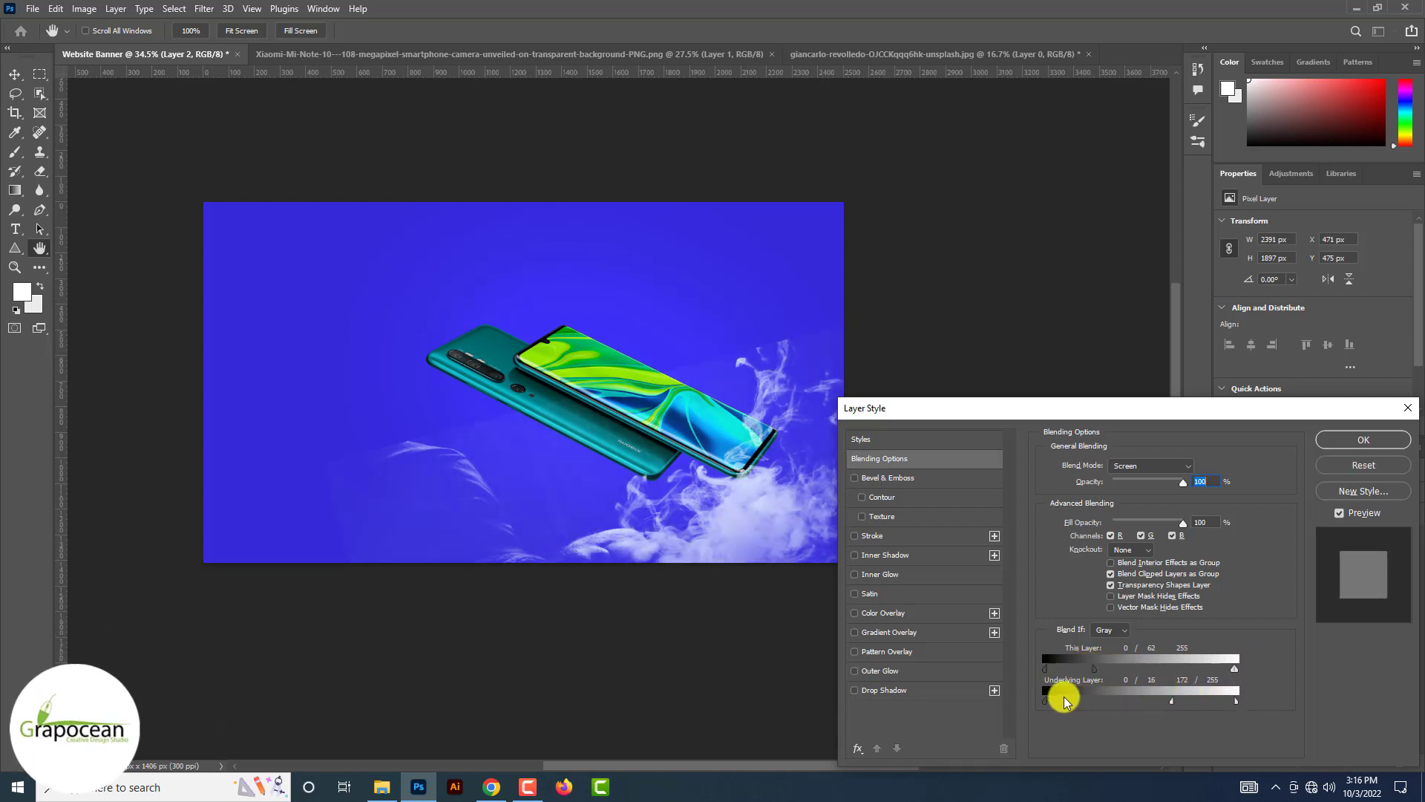
{"action": "mouse_move", "coordinate": [1235, 668]}
{"action": "left_mouse_down"}
{"action": "mouse_move", "coordinate": [1163, 674]}
{"action": "mouse_move", "coordinate": [1236, 672]}
{"action": "left_mouse_up"}
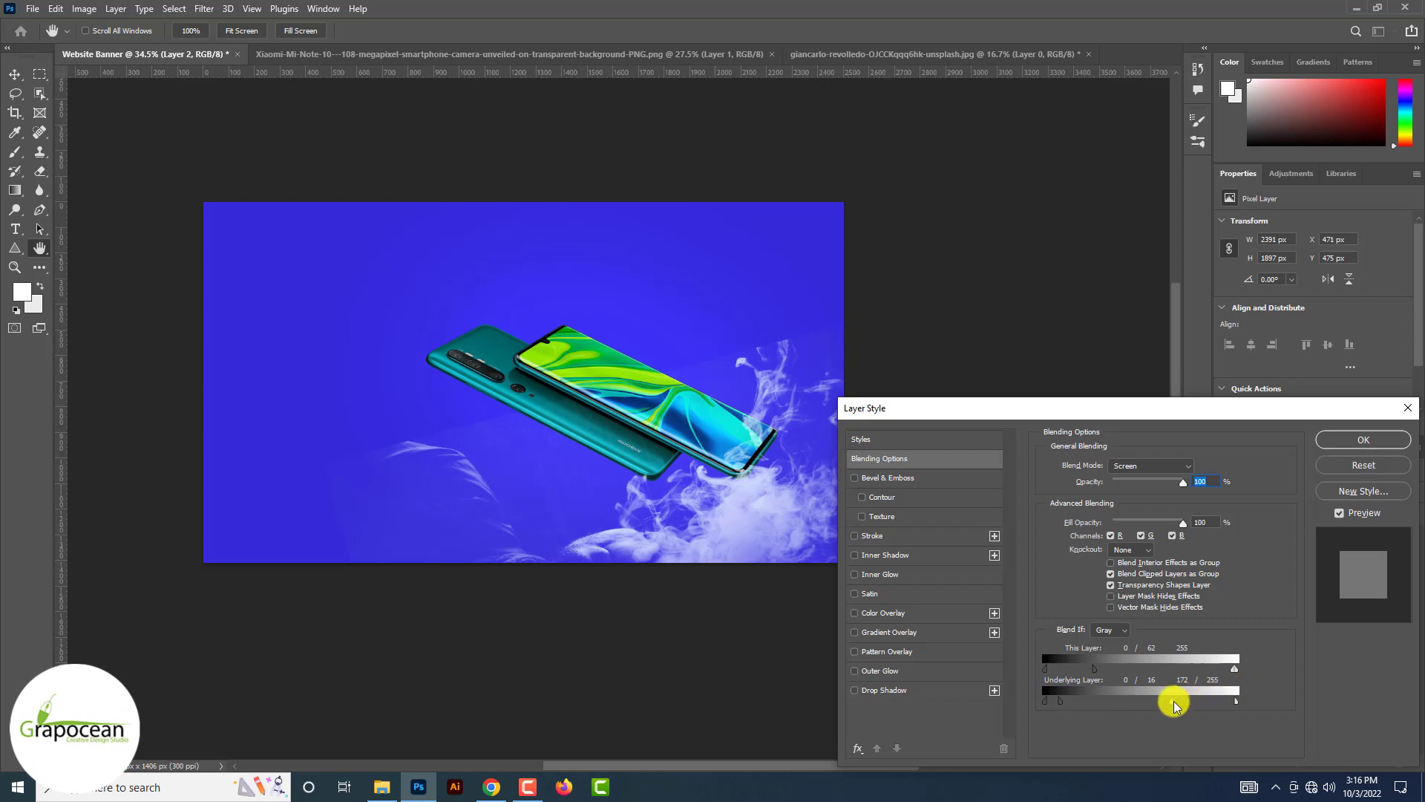
{"action": "mouse_move", "coordinate": [1095, 672]}
{"action": "left_mouse_down"}
{"action": "mouse_move", "coordinate": [1115, 676]}
{"action": "mouse_move", "coordinate": [1069, 666]}
{"action": "mouse_move", "coordinate": [1094, 676]}
{"action": "left_mouse_up"}
{"action": "left_click", "coordinate": [1364, 440]}
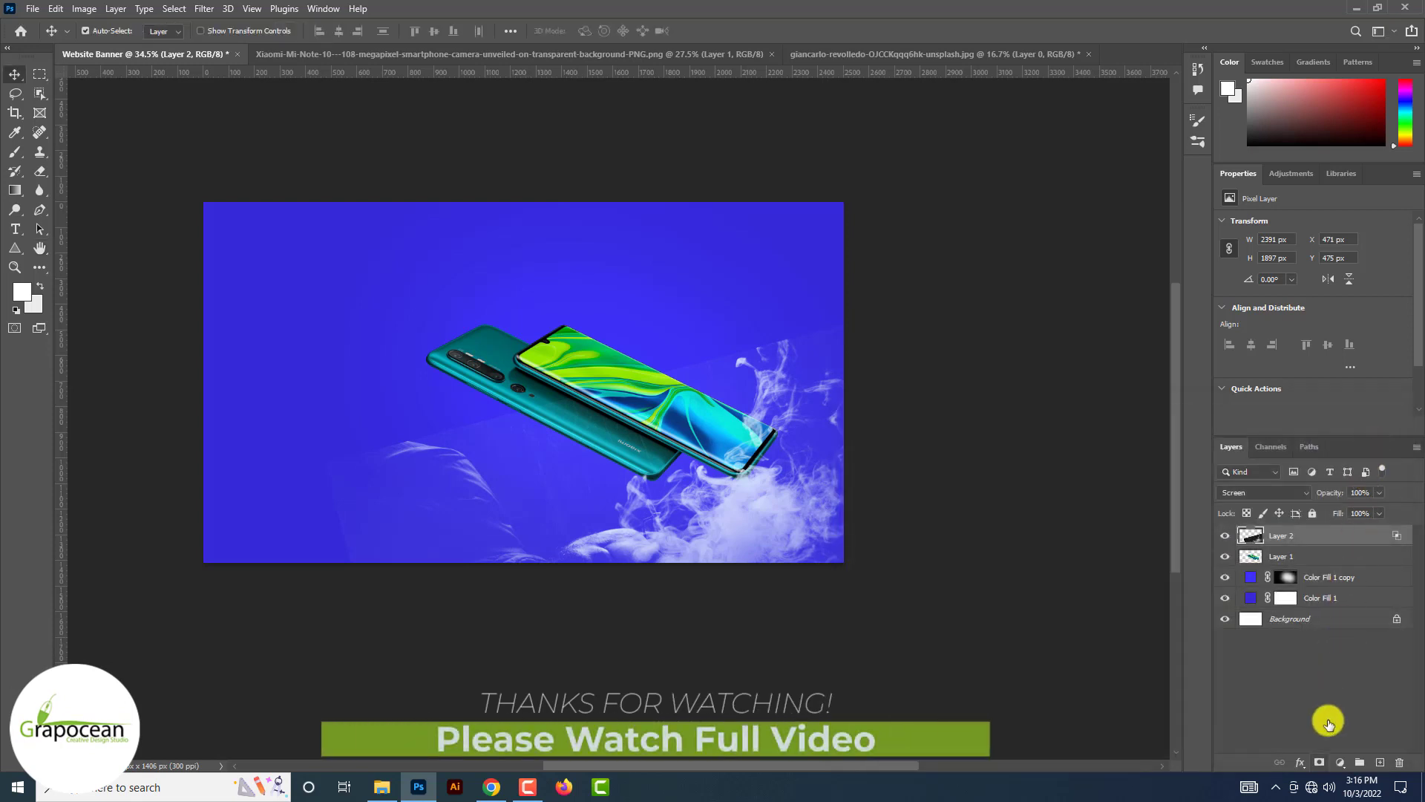
Add a mask to the smoke layer and paint out its visible edges in black with a soft 100% opacity brush
{"action": "left_click", "coordinate": [1319, 762]}
{"action": "left_click", "coordinate": [18, 151]}
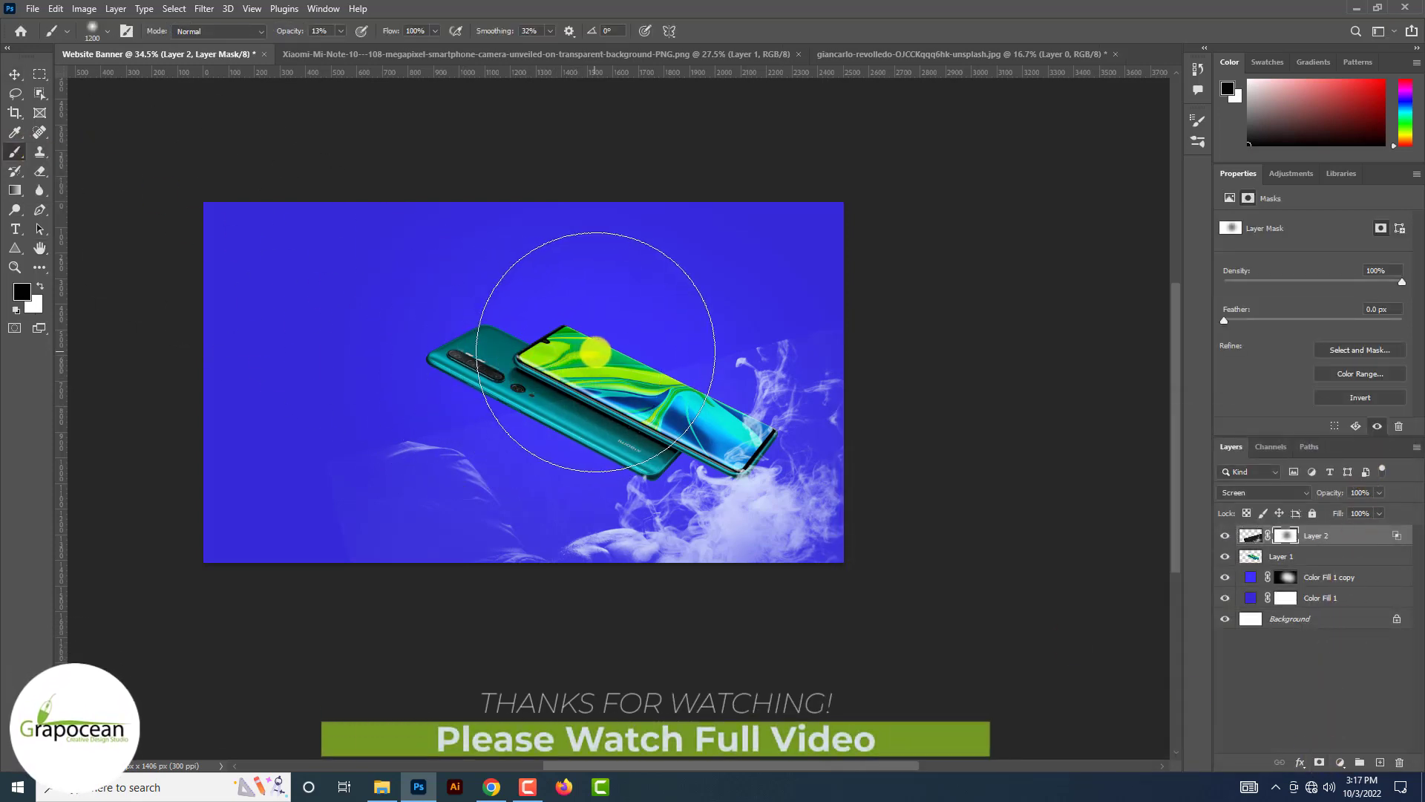
{"action": "key", "text": "0"}
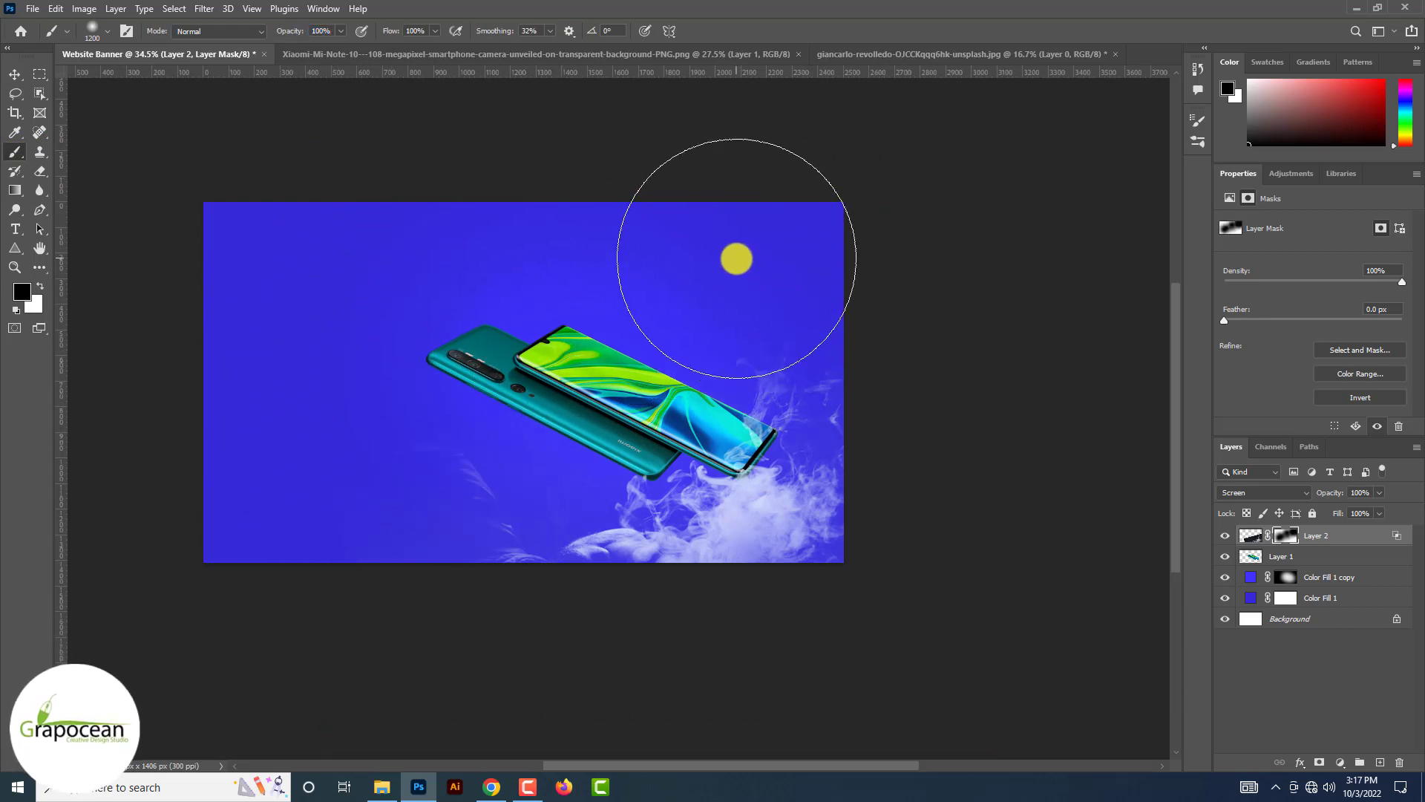
{"action": "scroll", "coordinate": [585, 264], "scroll_direction": "down", "scroll_amount": 4}
{"action": "scroll", "coordinate": [694, 355], "scroll_direction": "up", "scroll_amount": 6}
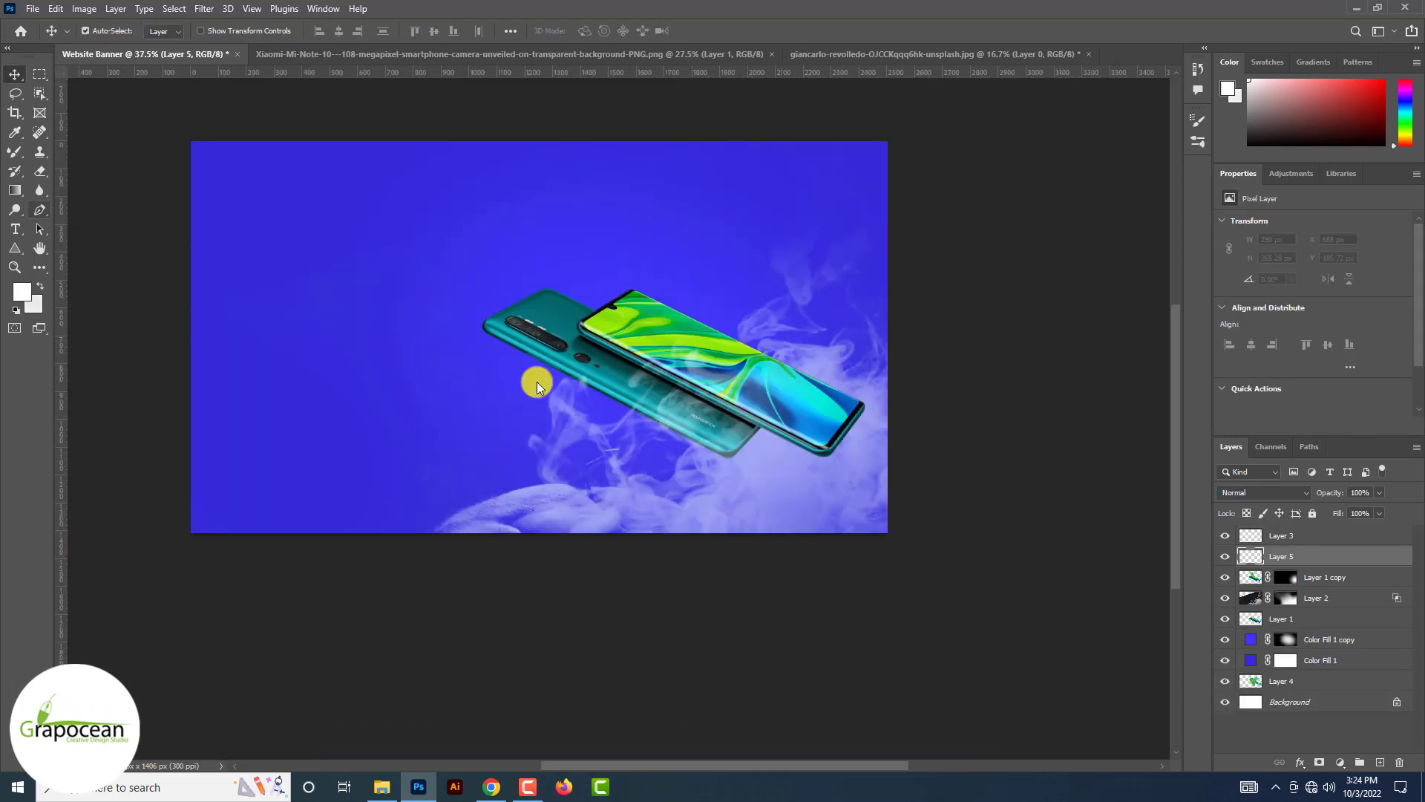
Set up the Mixer Brush with a 125 px tip for painting on Layer 5
{"action": "left_click", "coordinate": [14, 153]}
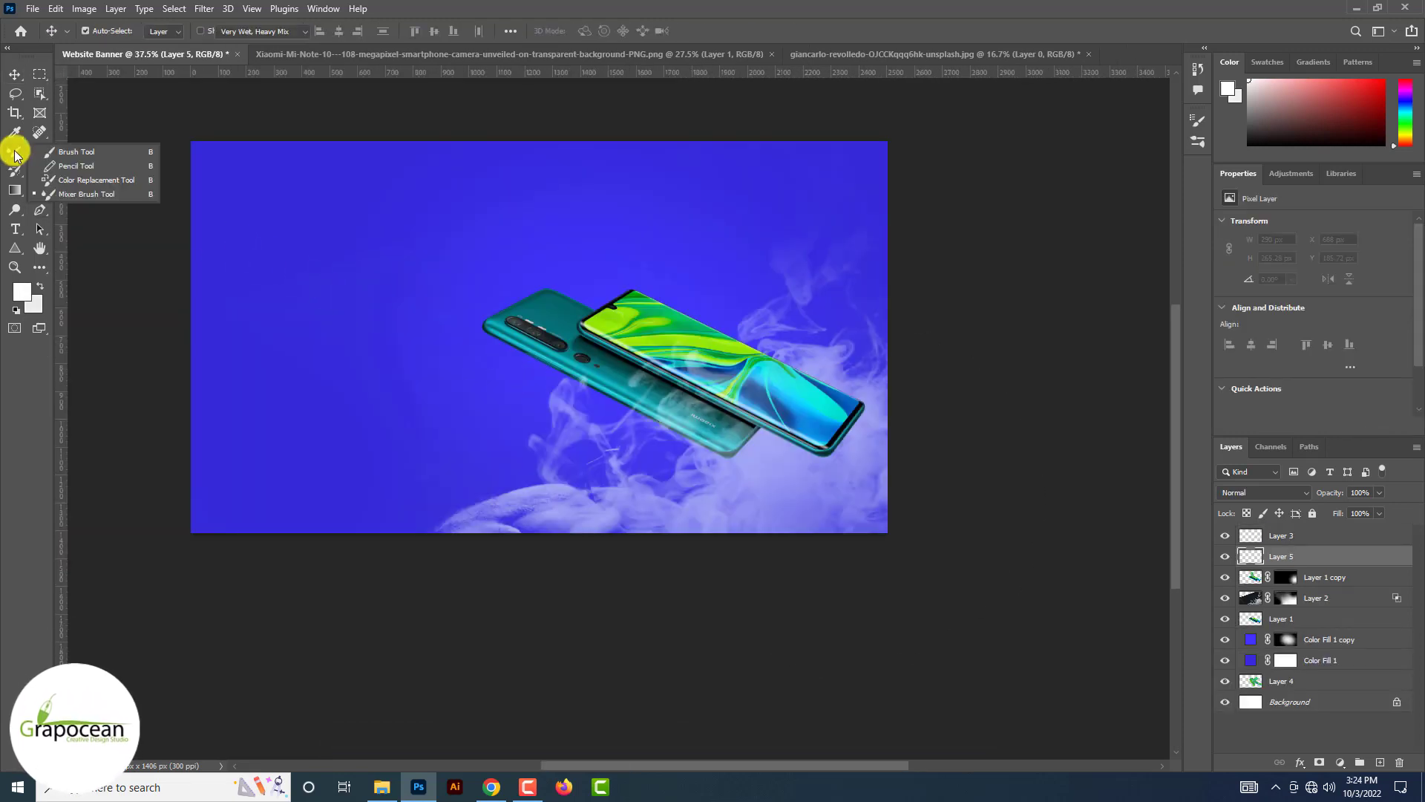
{"action": "left_click", "coordinate": [86, 194]}
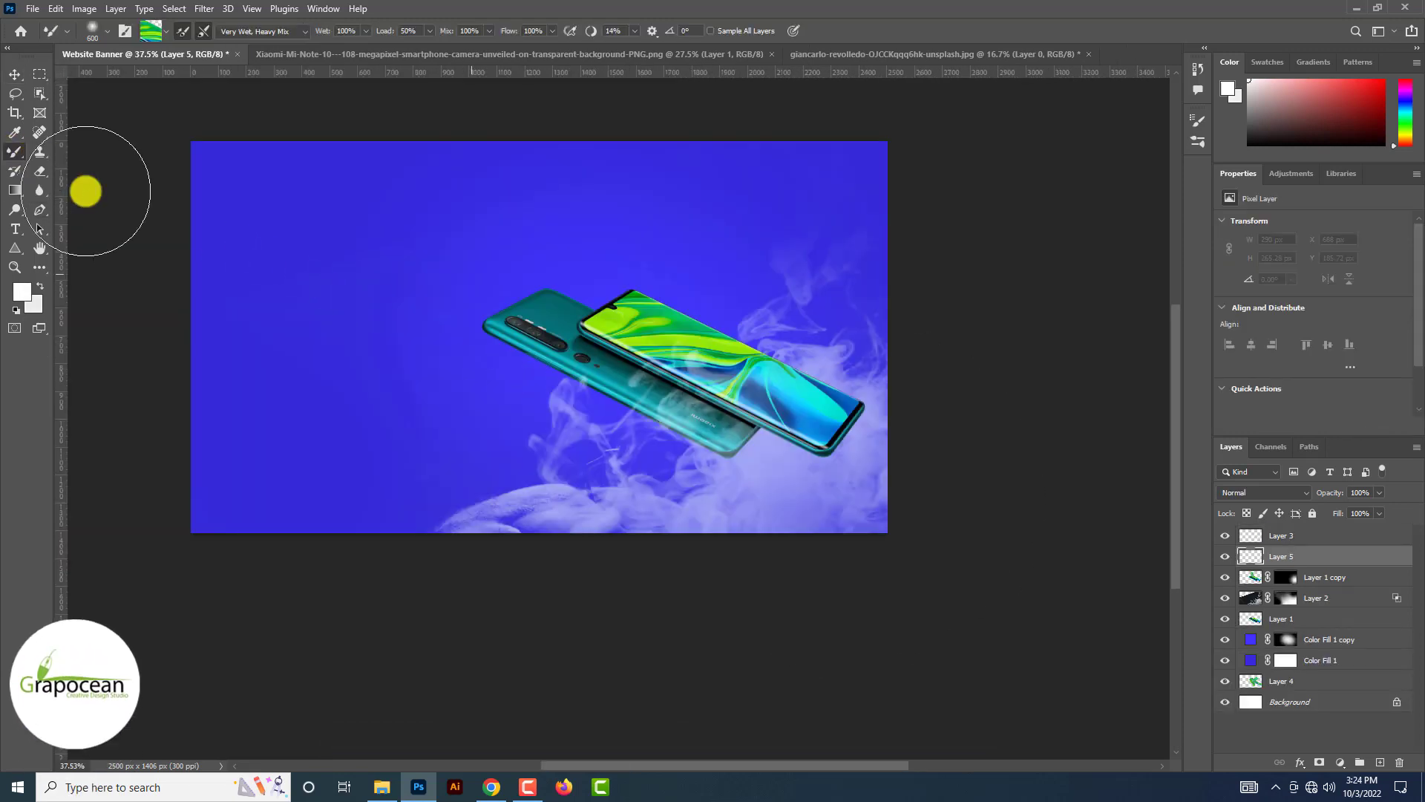
{"action": "key", "text": "bracketleft"}
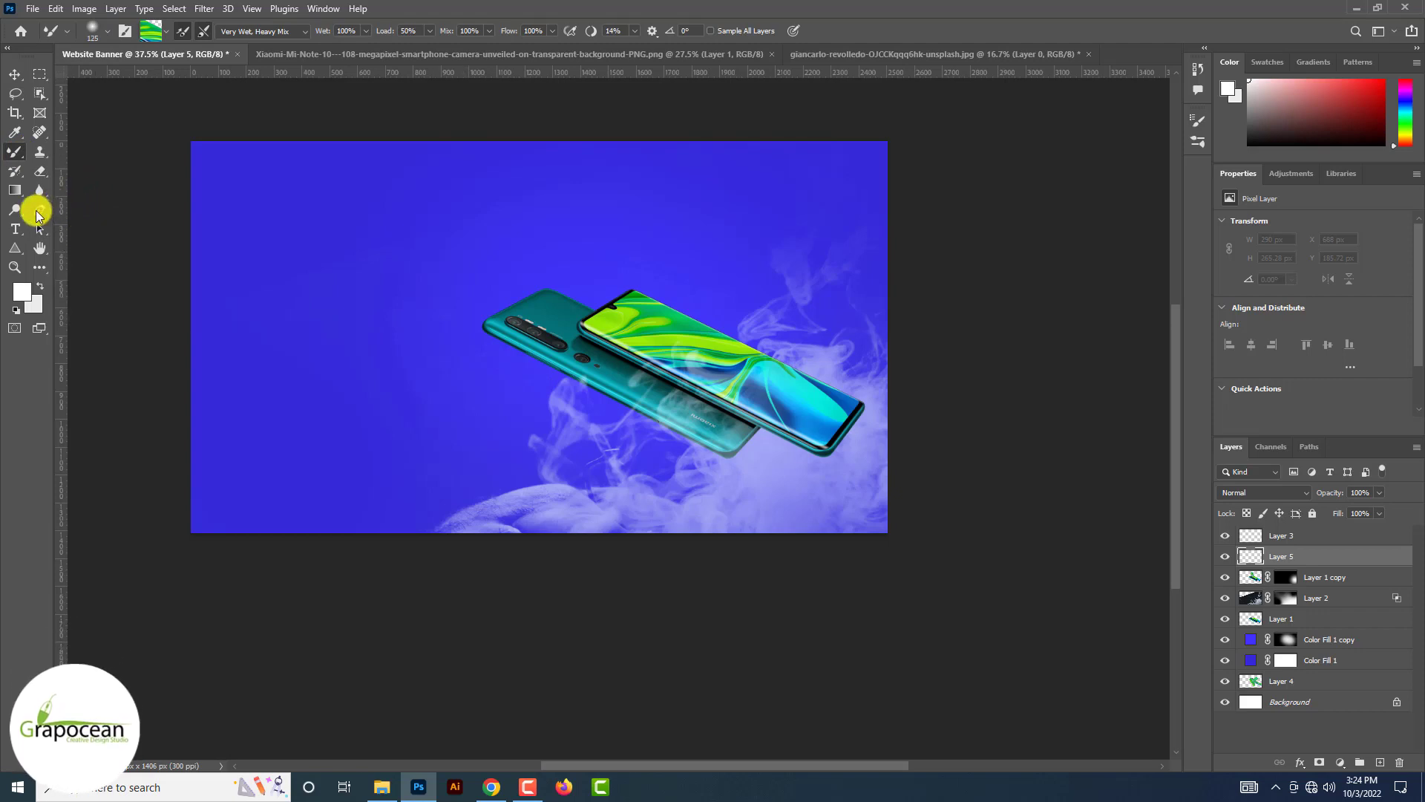
Draw a wavy pen path from the banner's upper edge, across the back of the phone, to just below the lower edge
{"action": "left_click", "coordinate": [38, 211]}
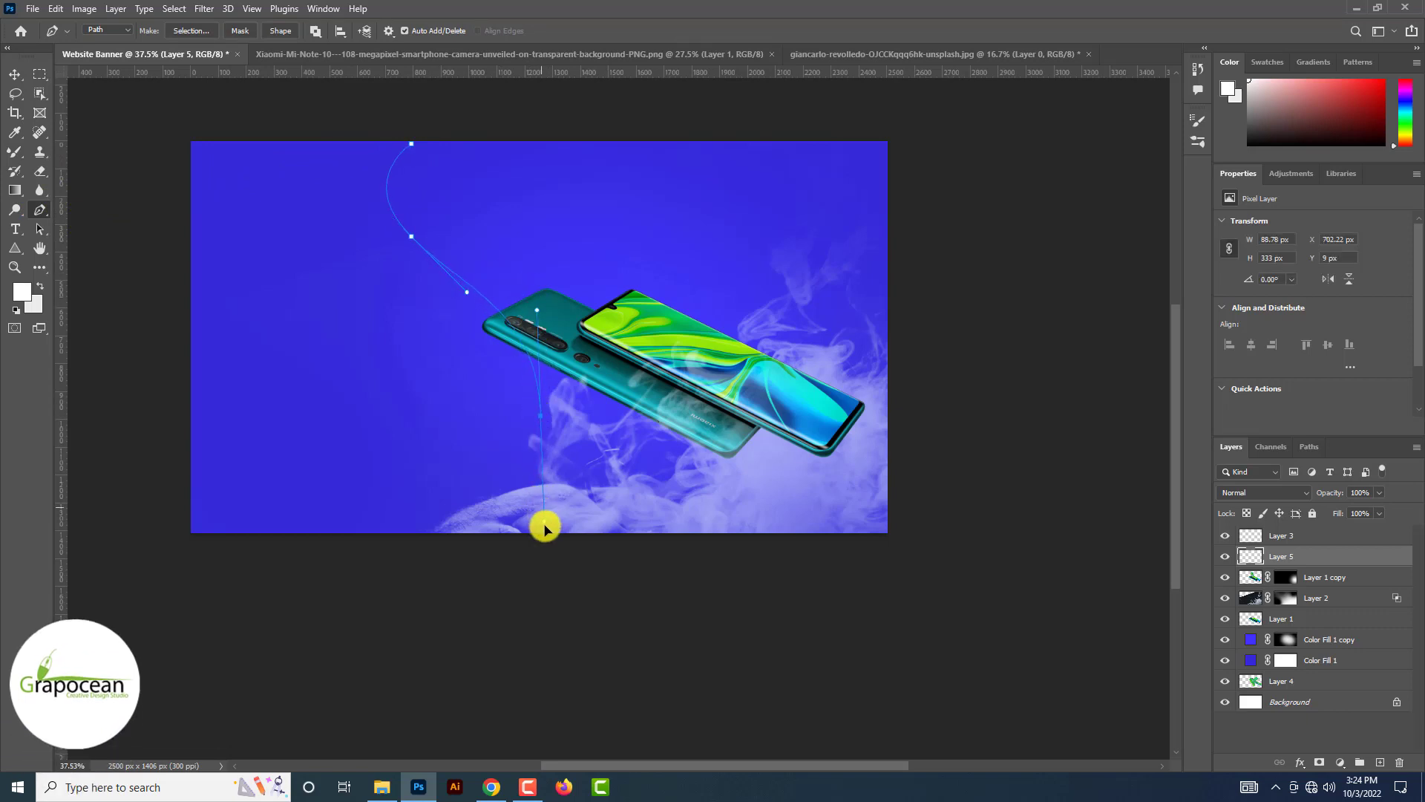
{"action": "left_click_drag", "start_coordinate": [546, 526], "coordinate": [556, 747]}
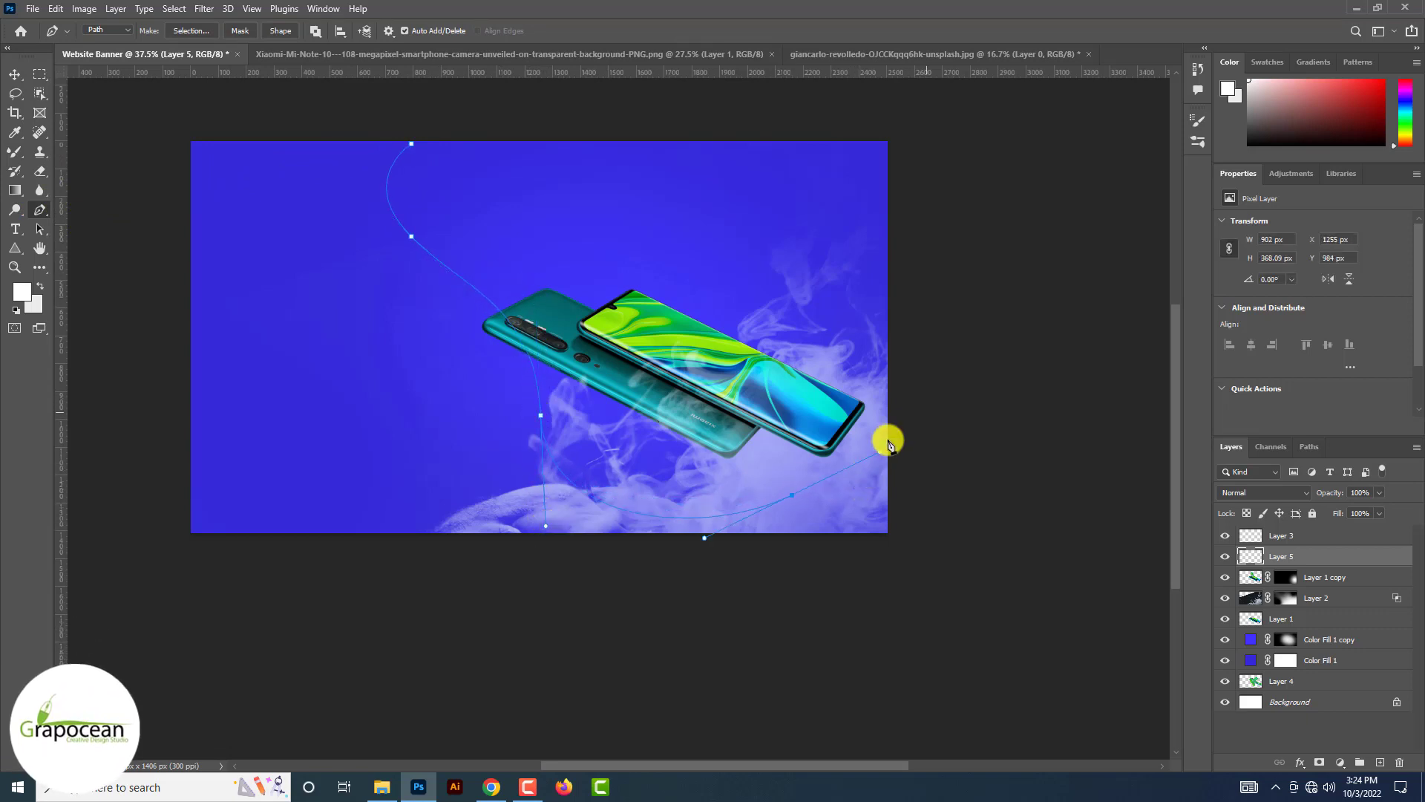
{"action": "key", "text": "ctrl+z"}
{"action": "left_click_drag", "start_coordinate": [694, 497], "coordinate": [717, 568]}
{"action": "scroll", "coordinate": [656, 524], "scroll_direction": "down", "scroll_amount": 2}
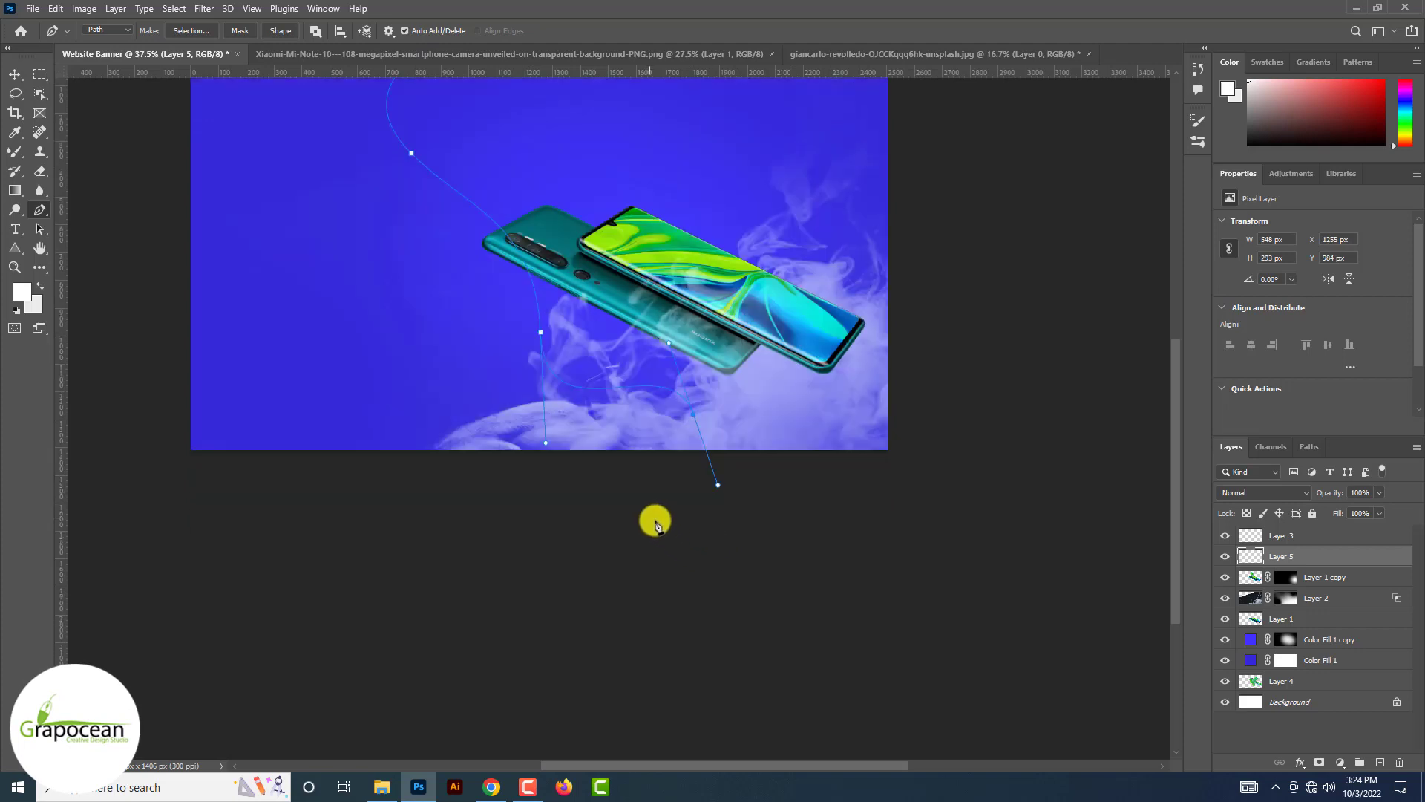
{"action": "key", "text": "ctrl+z"}
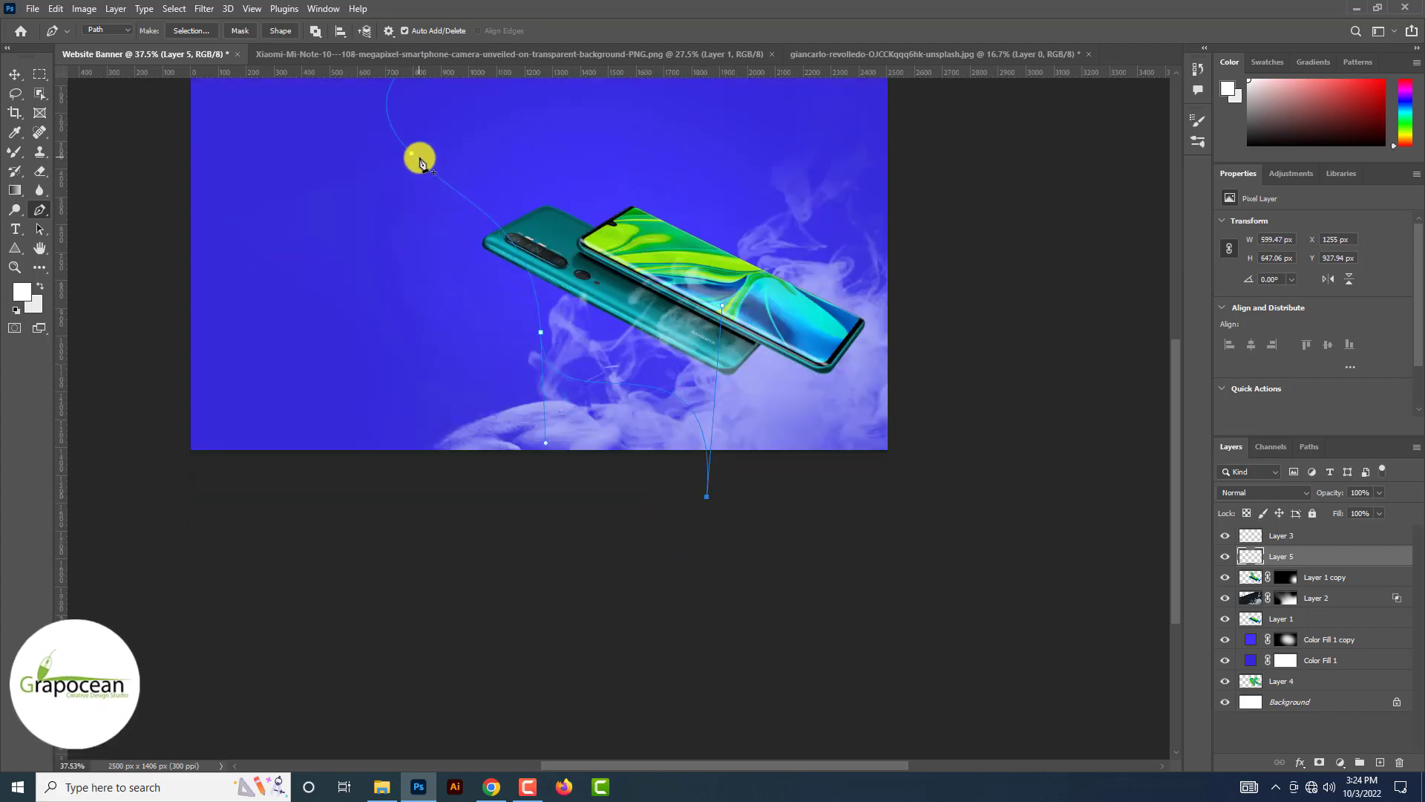
Stroke the wavy path on Layer 5 with the Mixer Brush to create a green ribbon
{"action": "right_click", "coordinate": [420, 161]}
{"action": "key", "text": "Down"}
{"action": "key", "text": "Down"}
{"action": "key", "text": "Down"}
{"action": "key", "text": "Down"}
{"action": "key", "text": "Down"}
{"action": "key", "text": "Down"}
{"action": "key", "text": "Down"}
{"action": "key", "text": "Down"}
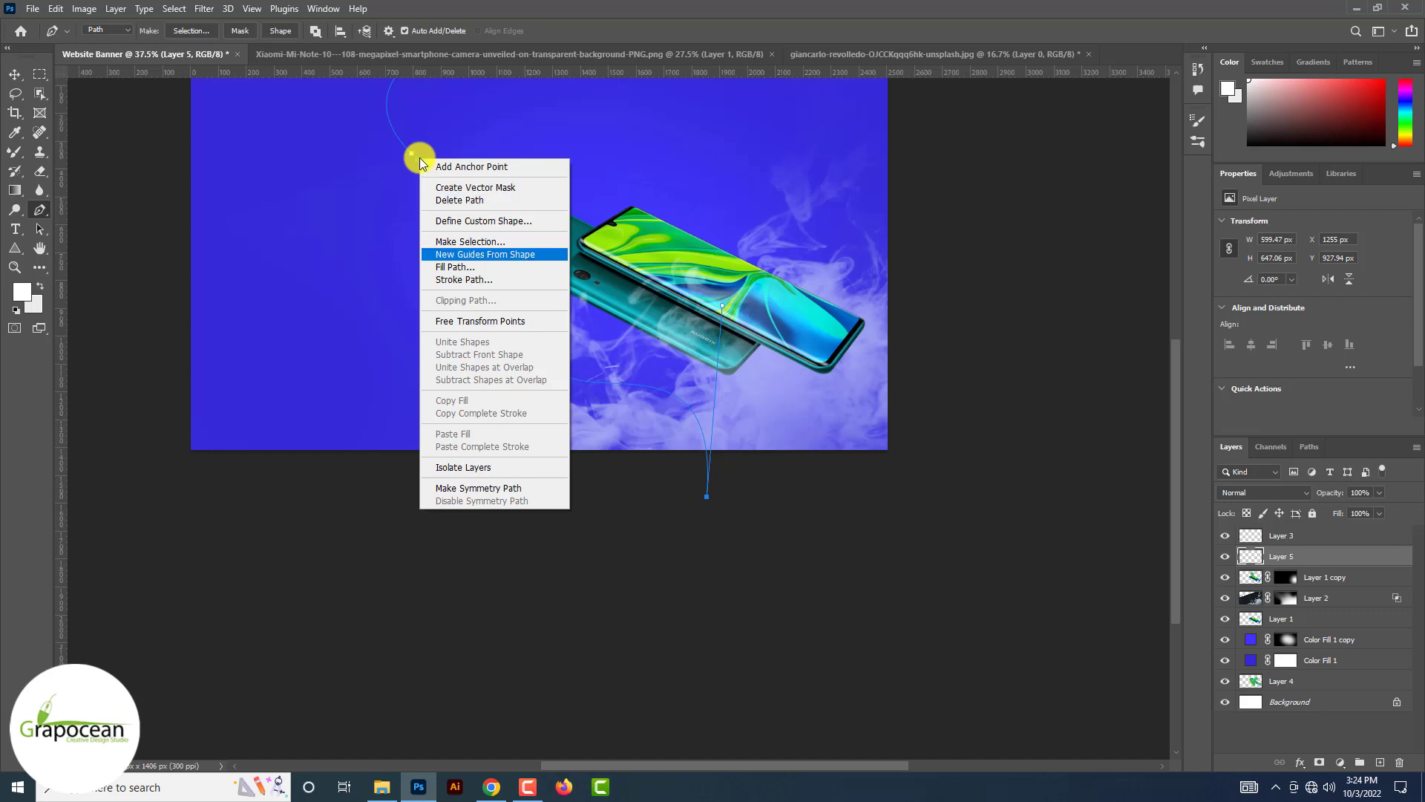
{"action": "left_click", "coordinate": [483, 279]}
{"action": "left_click", "coordinate": [805, 245]}
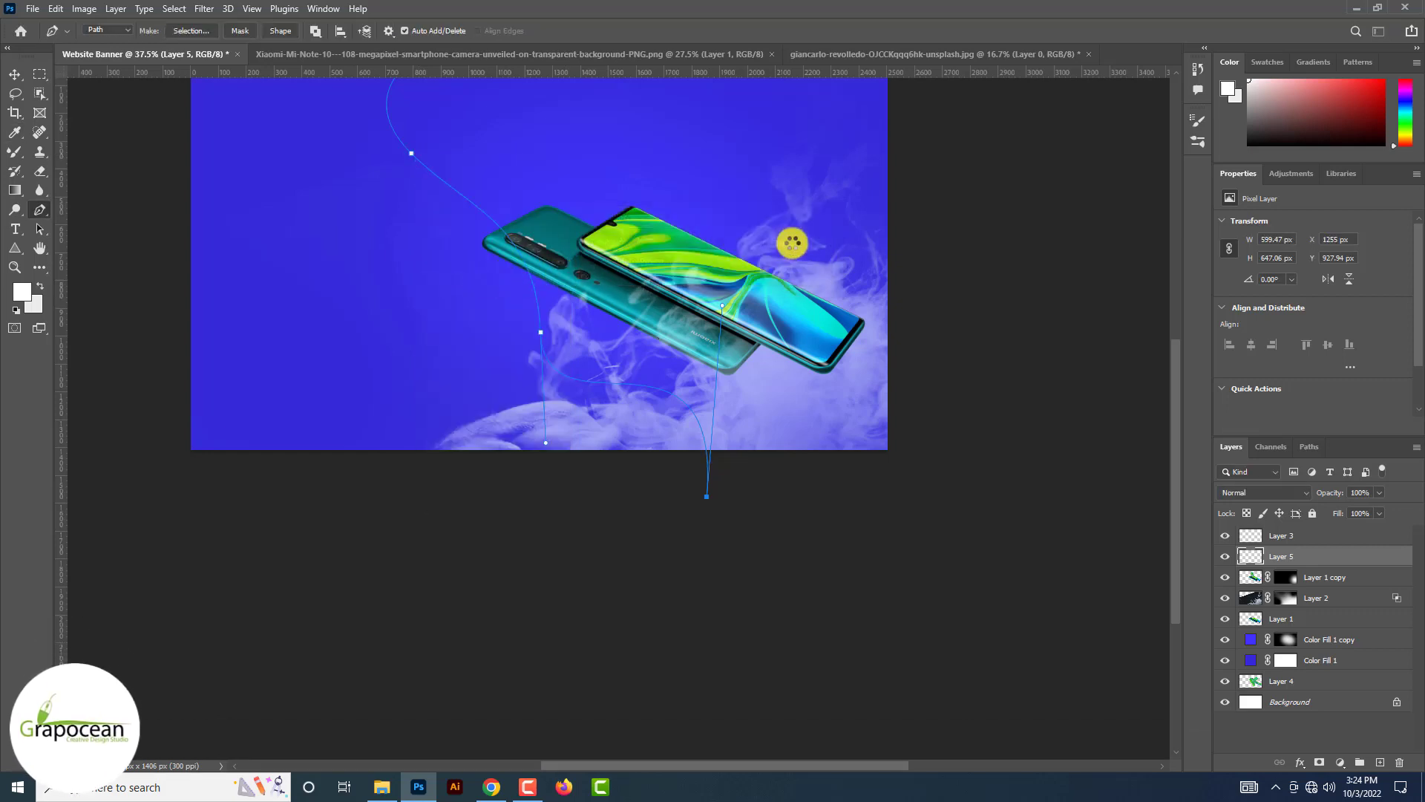
{"action": "scroll", "coordinate": [589, 197], "scroll_direction": "up", "scroll_amount": 3}
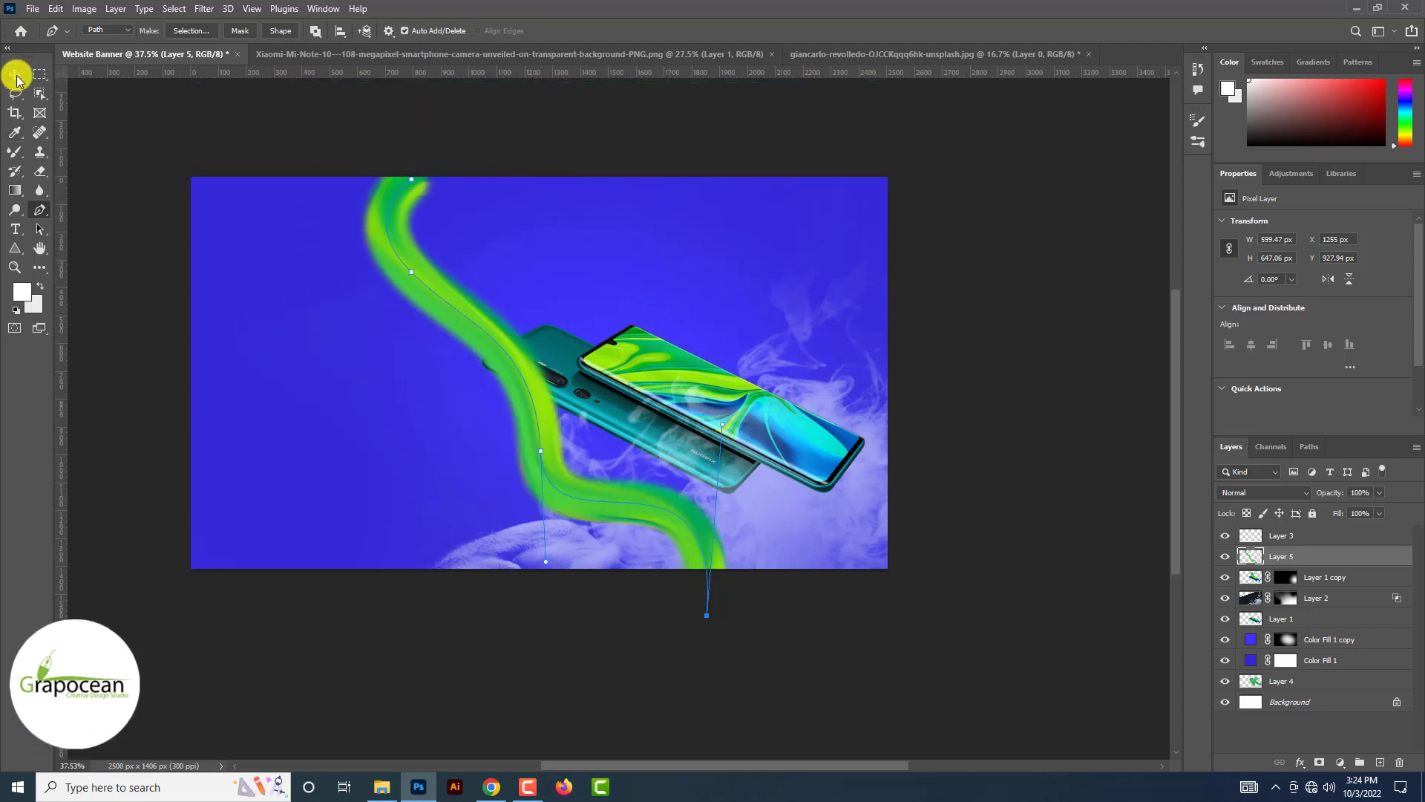
Shift the green ribbon right across the phone and place its Layer 5 between smoke Layer 2 and phone Layer 1
{"action": "left_click", "coordinate": [15, 74]}
{"action": "mouse_move", "coordinate": [443, 372]}
{"action": "left_mouse_down"}
{"action": "mouse_move", "coordinate": [500, 382]}
{"action": "mouse_move", "coordinate": [681, 319]}
{"action": "mouse_move", "coordinate": [650, 386]}
{"action": "mouse_move", "coordinate": [667, 372]}
{"action": "left_mouse_up"}
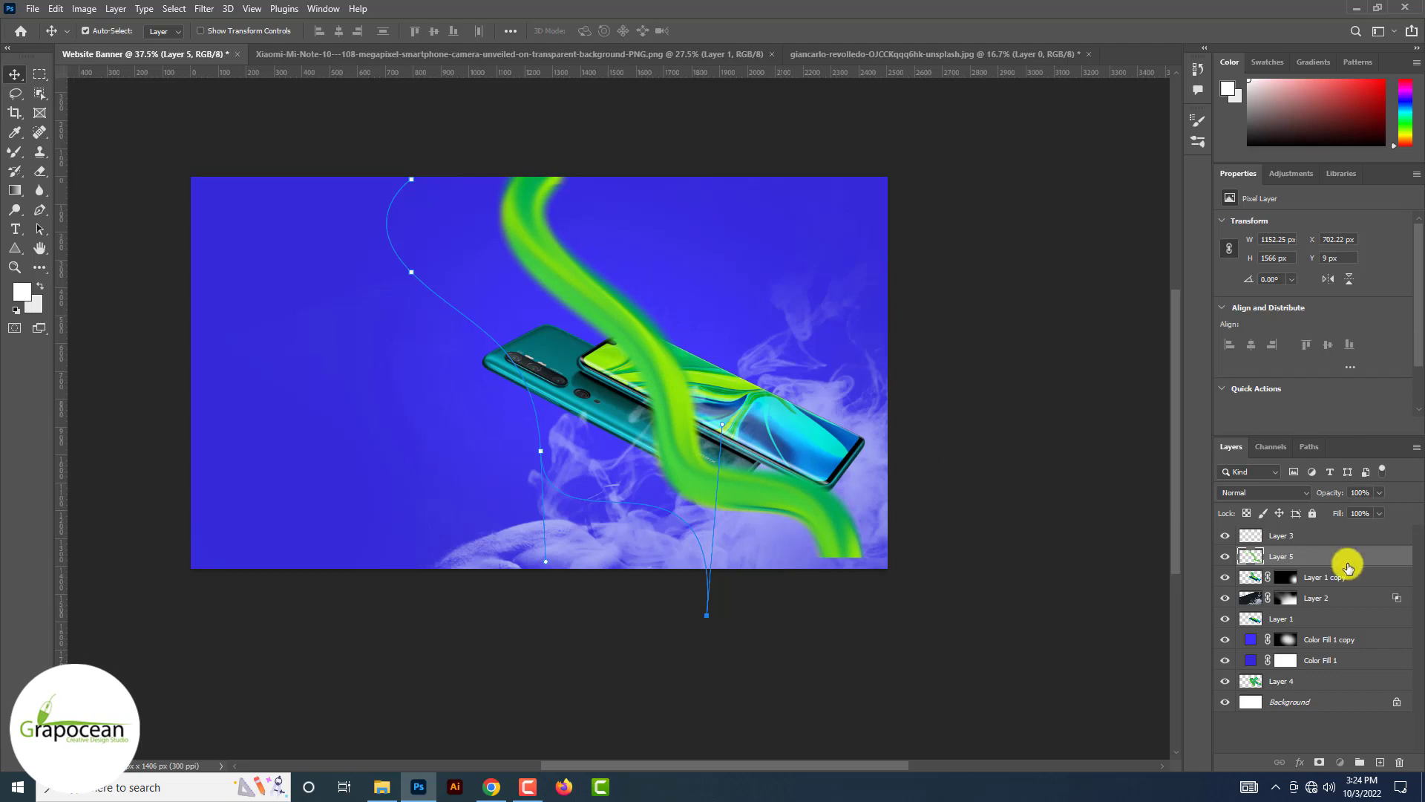
{"action": "left_click_drag", "start_coordinate": [1346, 644], "coordinate": [1360, 607]}
{"action": "left_click", "coordinate": [1016, 472]}
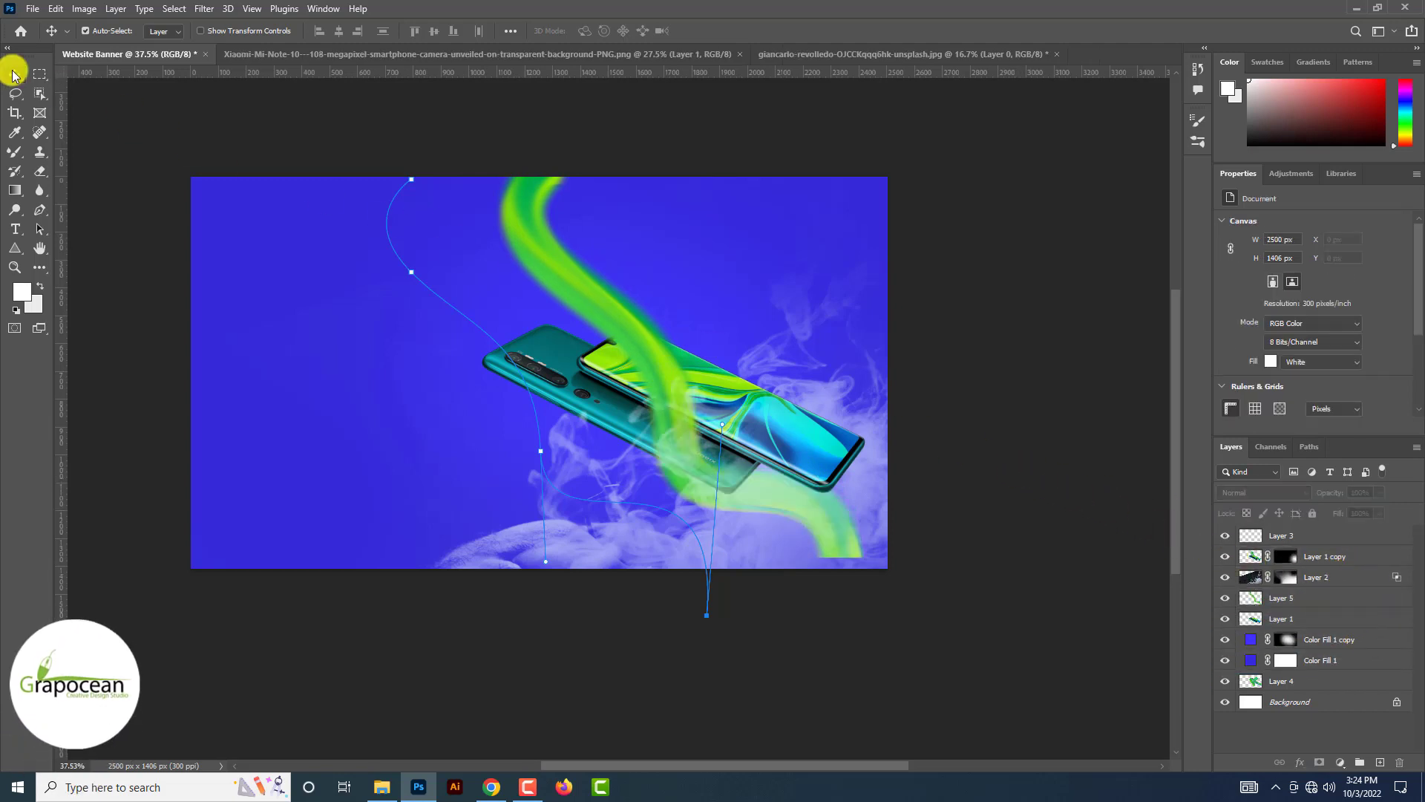
{"action": "key", "text": "Return"}
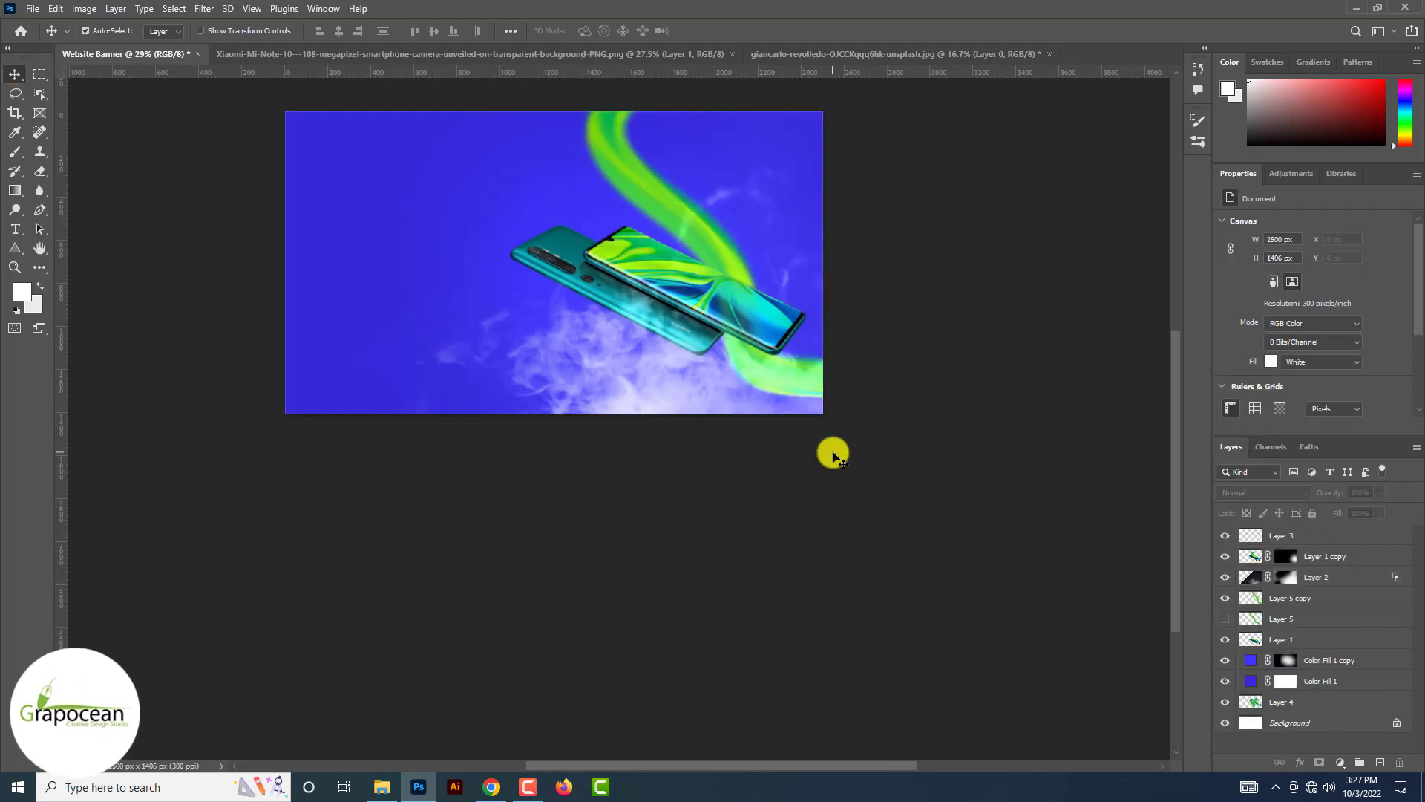
Delete the smoke layer, Layer 2, from the banner
{"action": "key", "text": "ctrl+minus"}
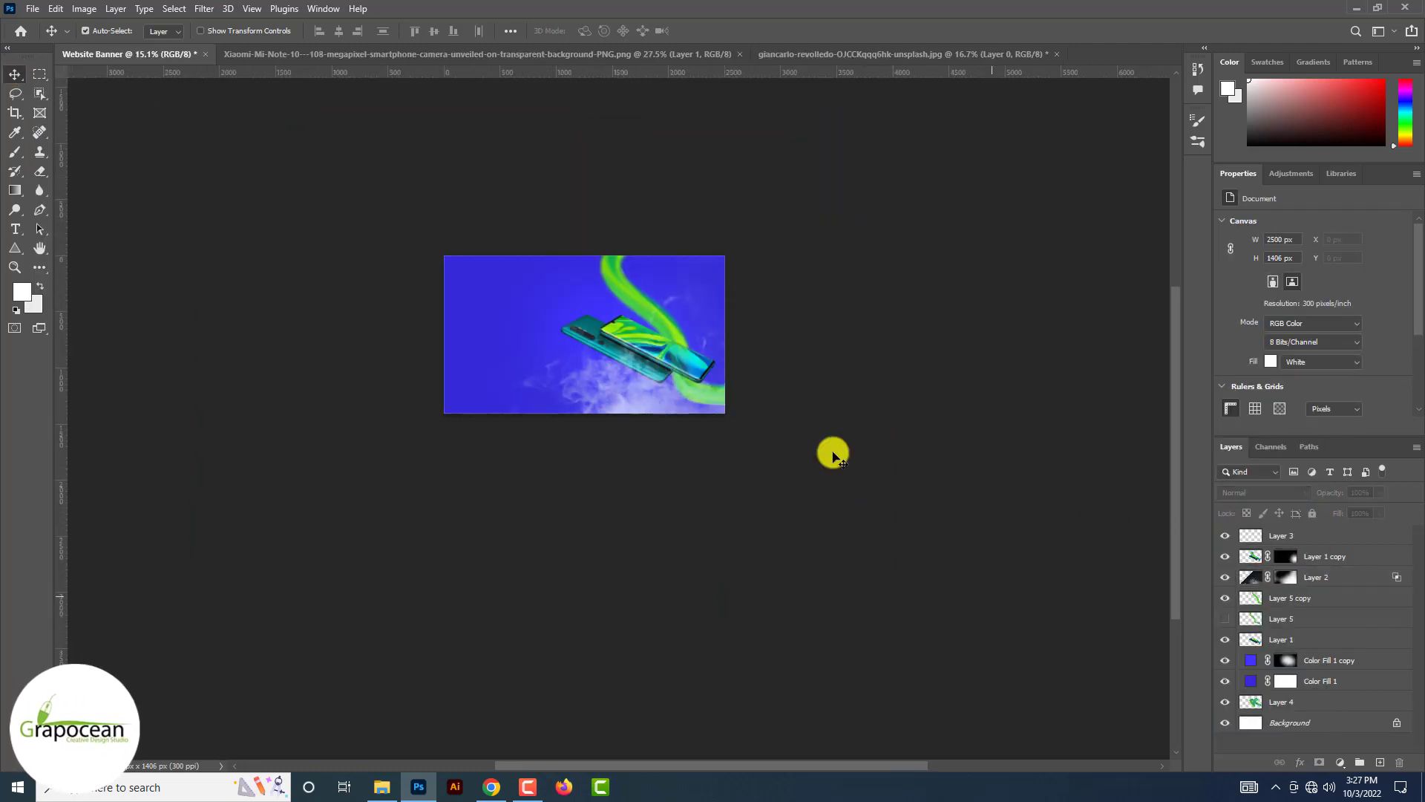
{"action": "key", "text": "ctrl+plus"}
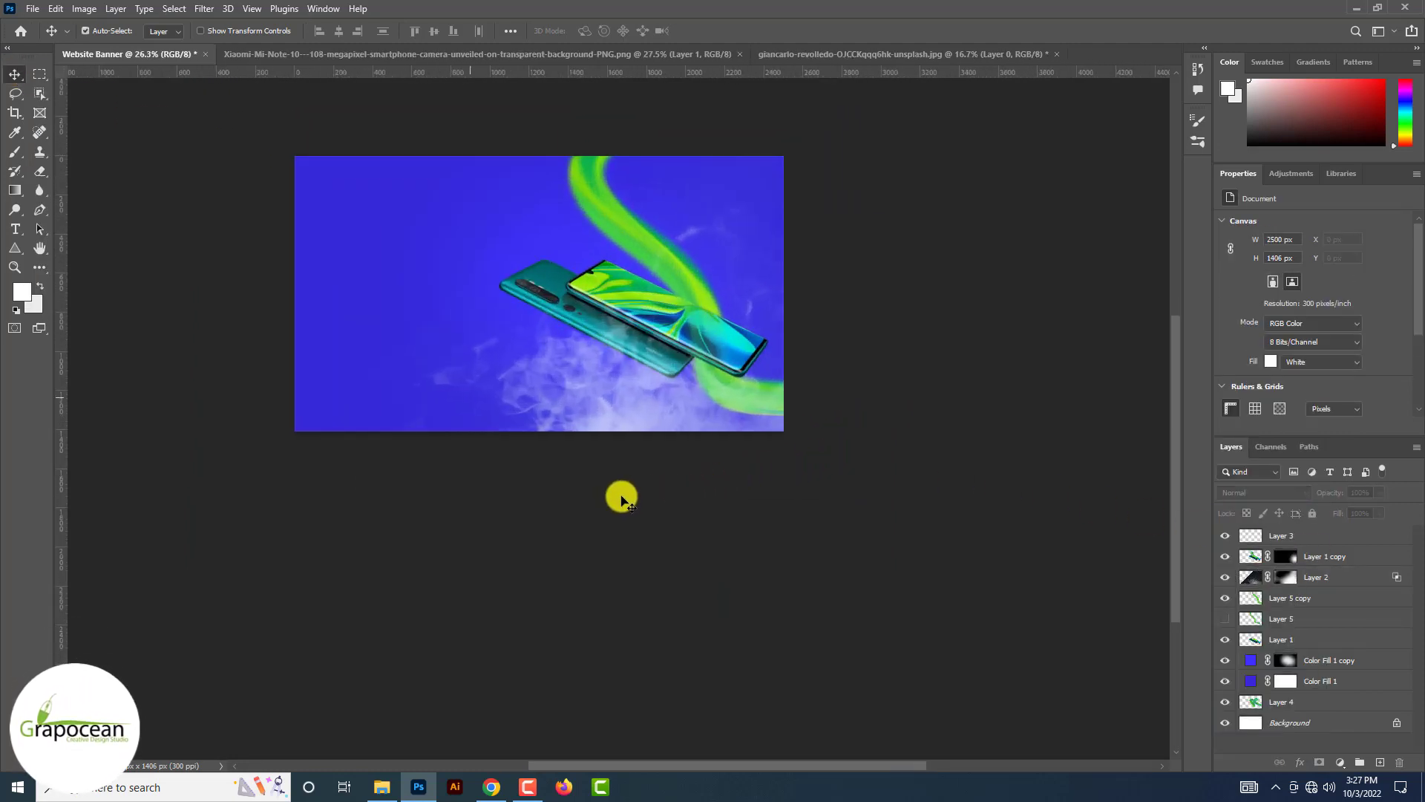
{"action": "left_click", "coordinate": [625, 430]}
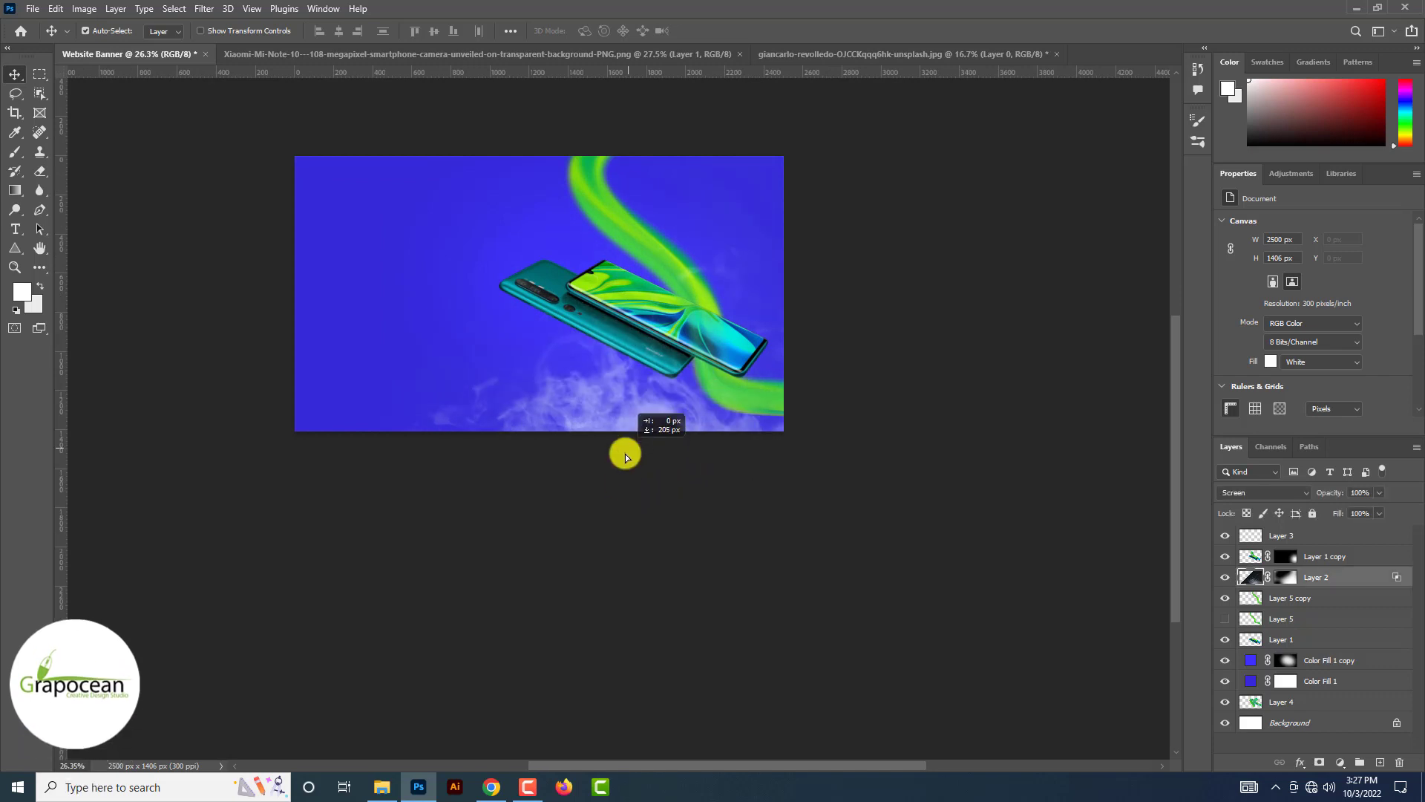
{"action": "key", "text": "Delete"}
{"action": "scroll", "coordinate": [627, 426], "scroll_direction": "up", "scroll_amount": 2}
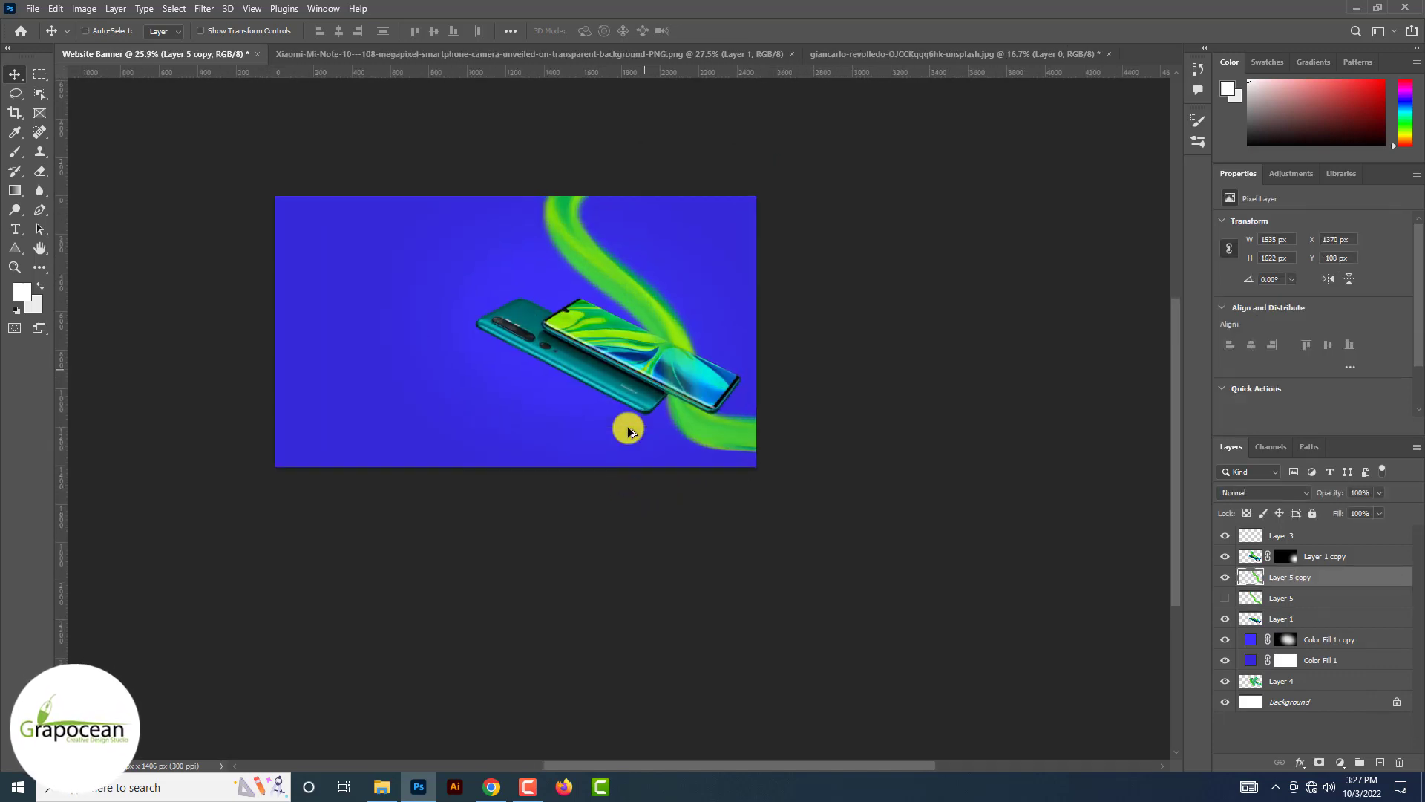
Open the cloud image from the banner desgin mobile folder inside the desktop's stock files folder
{"action": "left_click", "coordinate": [33, 8]}
{"action": "left_click", "coordinate": [47, 38]}
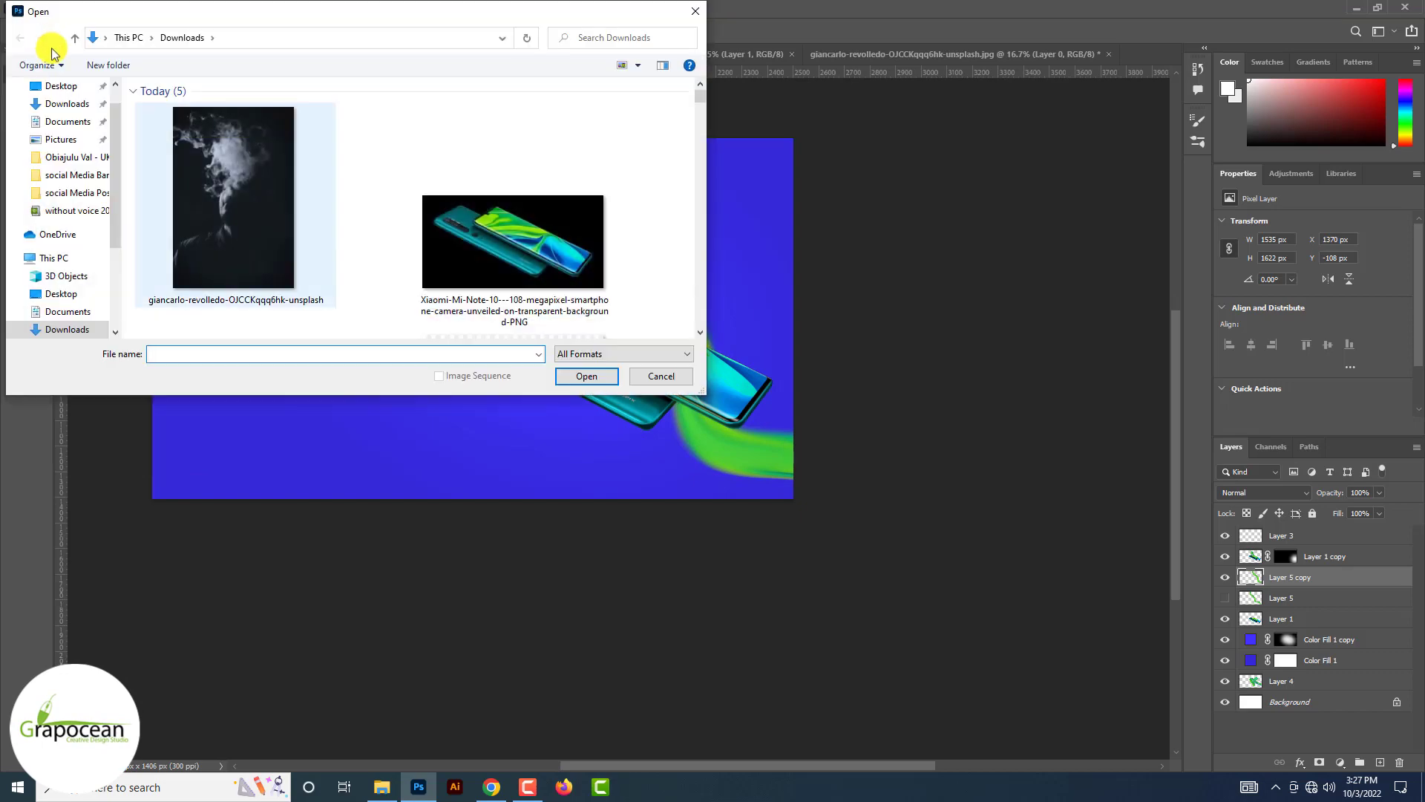
{"action": "left_click", "coordinate": [59, 85]}
{"action": "double_click", "coordinate": [252, 125]}
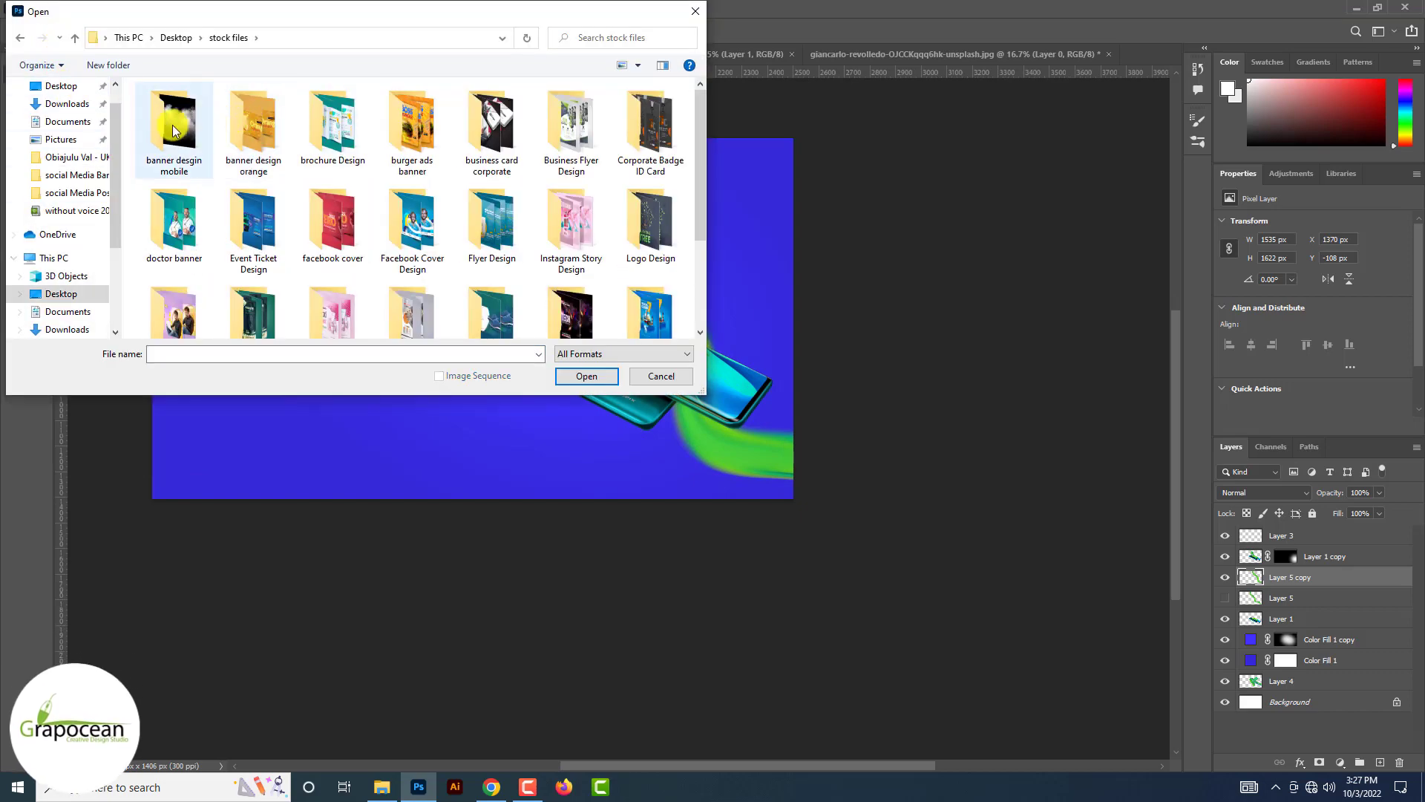
{"action": "double_click", "coordinate": [173, 126]}
{"action": "left_click", "coordinate": [178, 130]}
{"action": "left_click", "coordinate": [587, 376]}
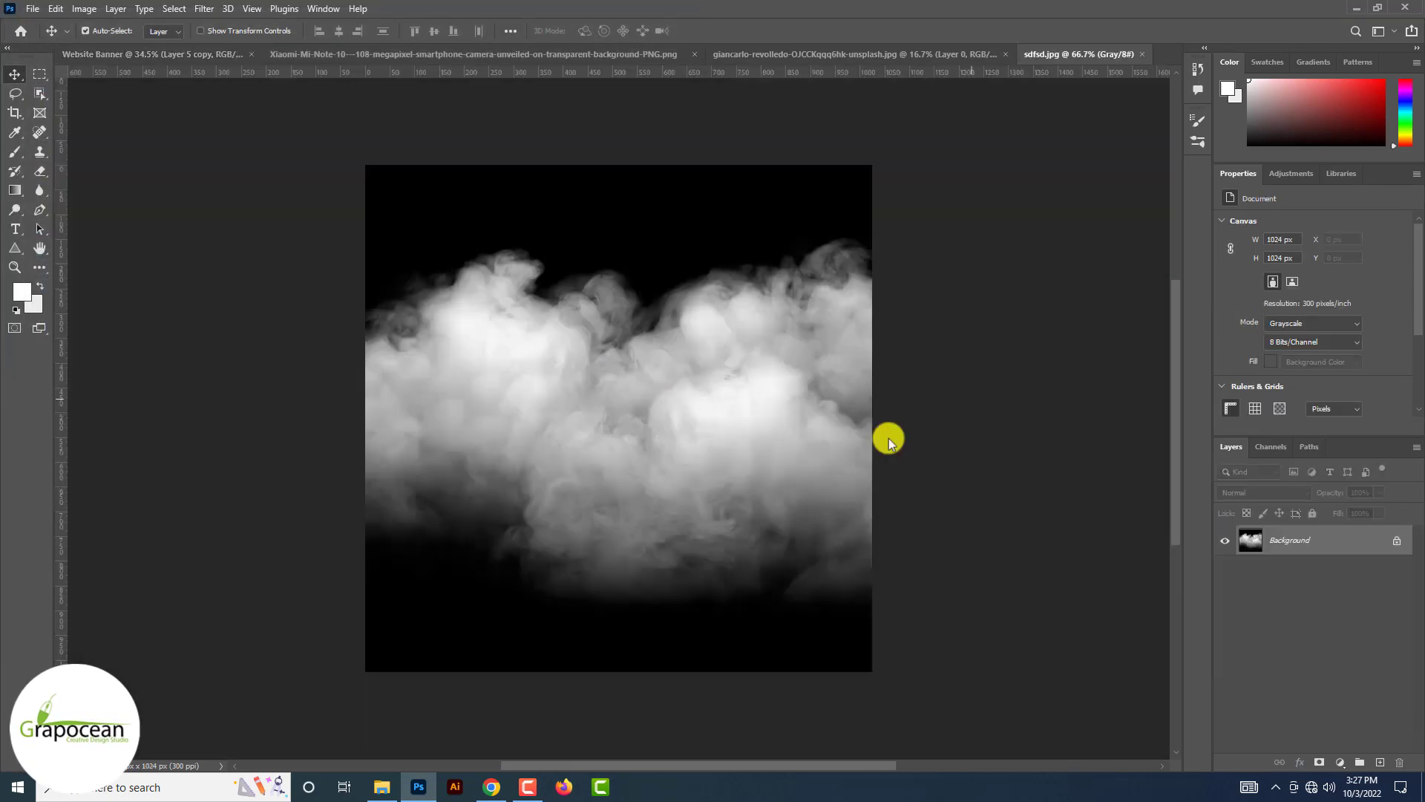
Unlock the cloud image, bring it into the Website Banner document, and set its blend mode to Lighten
{"action": "left_click", "coordinate": [1396, 541]}
{"action": "left_click_drag", "start_coordinate": [764, 312], "coordinate": [509, 455]}
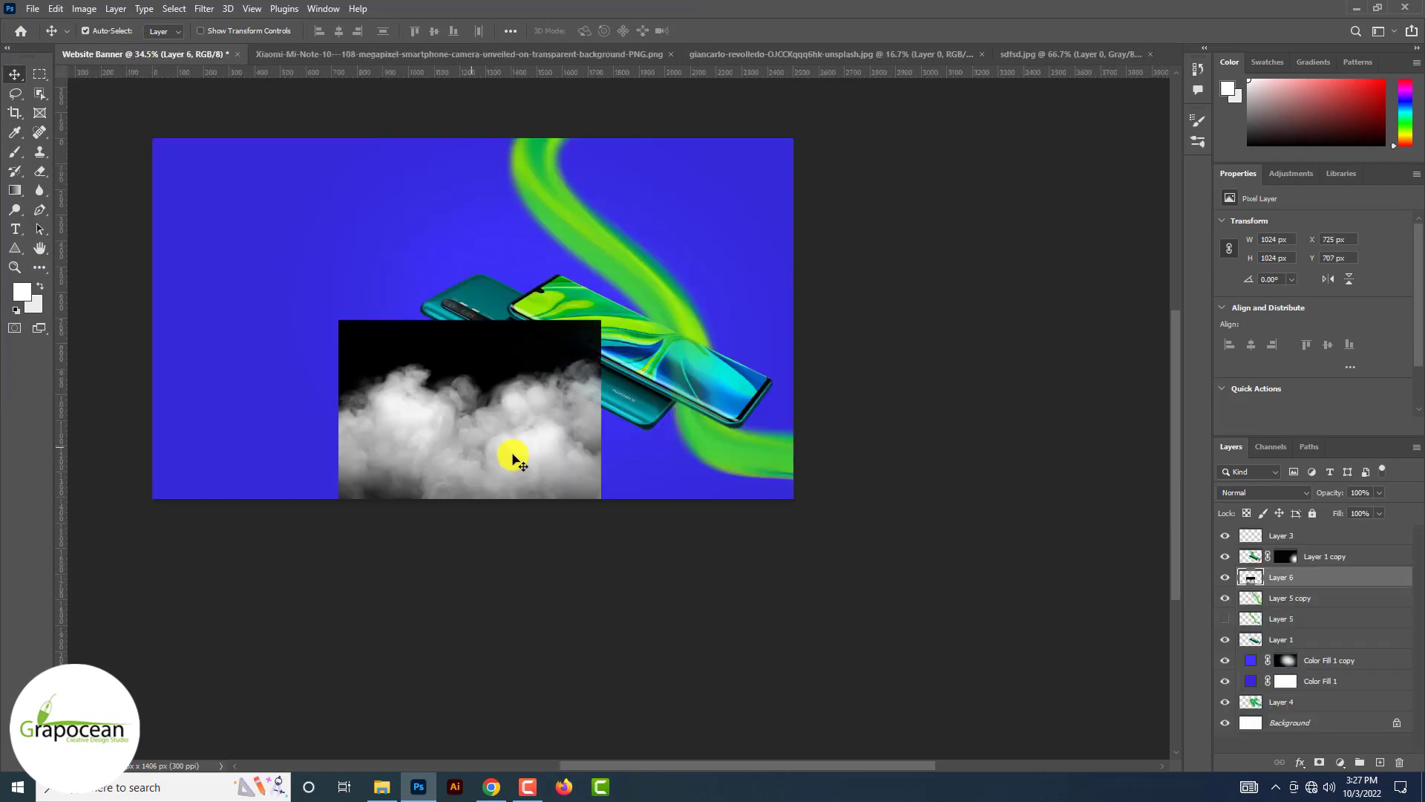
{"action": "left_click", "coordinate": [1269, 492]}
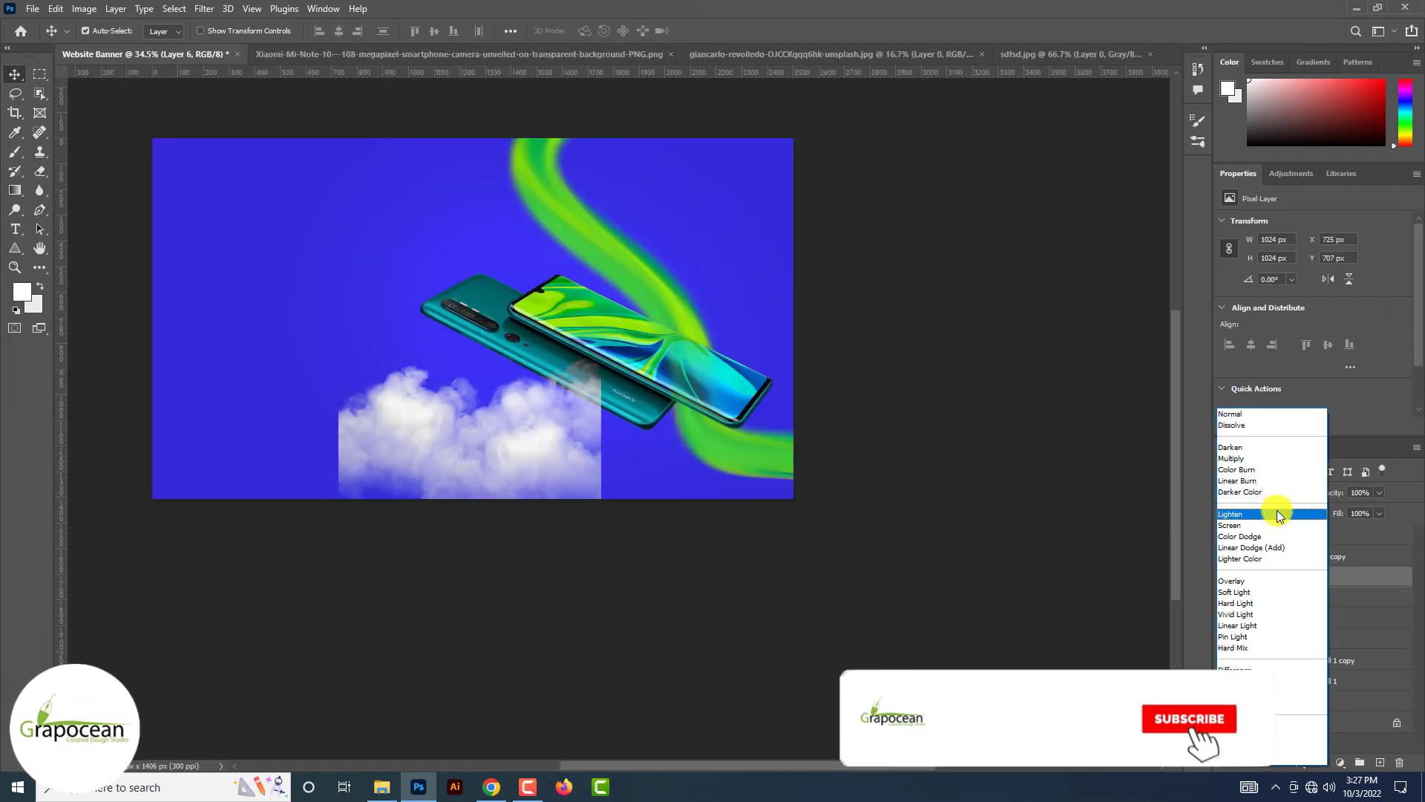
{"action": "left_click", "coordinate": [1275, 505]}
Scale the cloud layer to about 274.6% and position it along the banner's lower edge
{"action": "key", "text": "ctrl+t"}
{"action": "left_click_drag", "start_coordinate": [600, 581], "coordinate": [882, 751]}
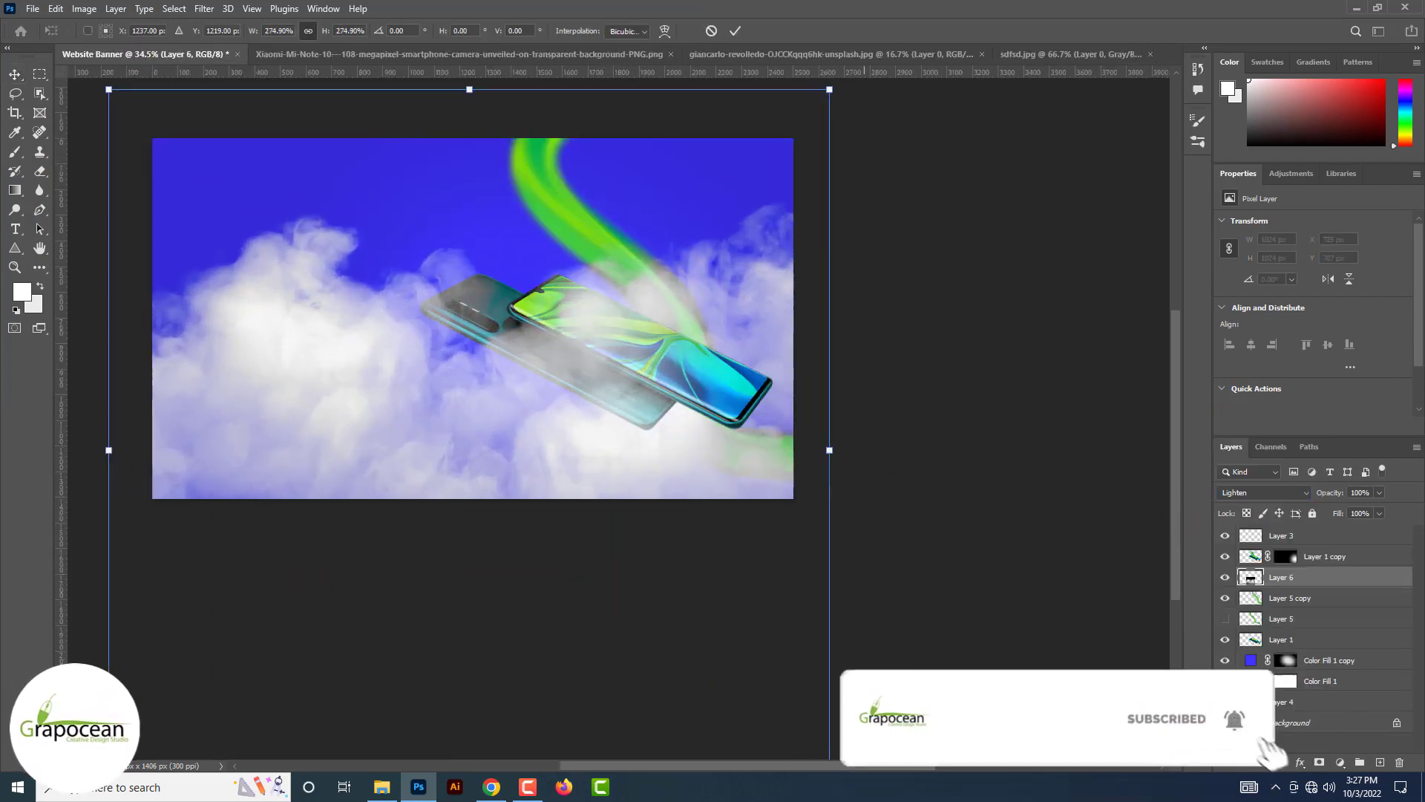
{"action": "scroll", "coordinate": [770, 614], "scroll_direction": "down", "scroll_amount": 4}
{"action": "left_click_drag", "start_coordinate": [589, 466], "coordinate": [579, 547]}
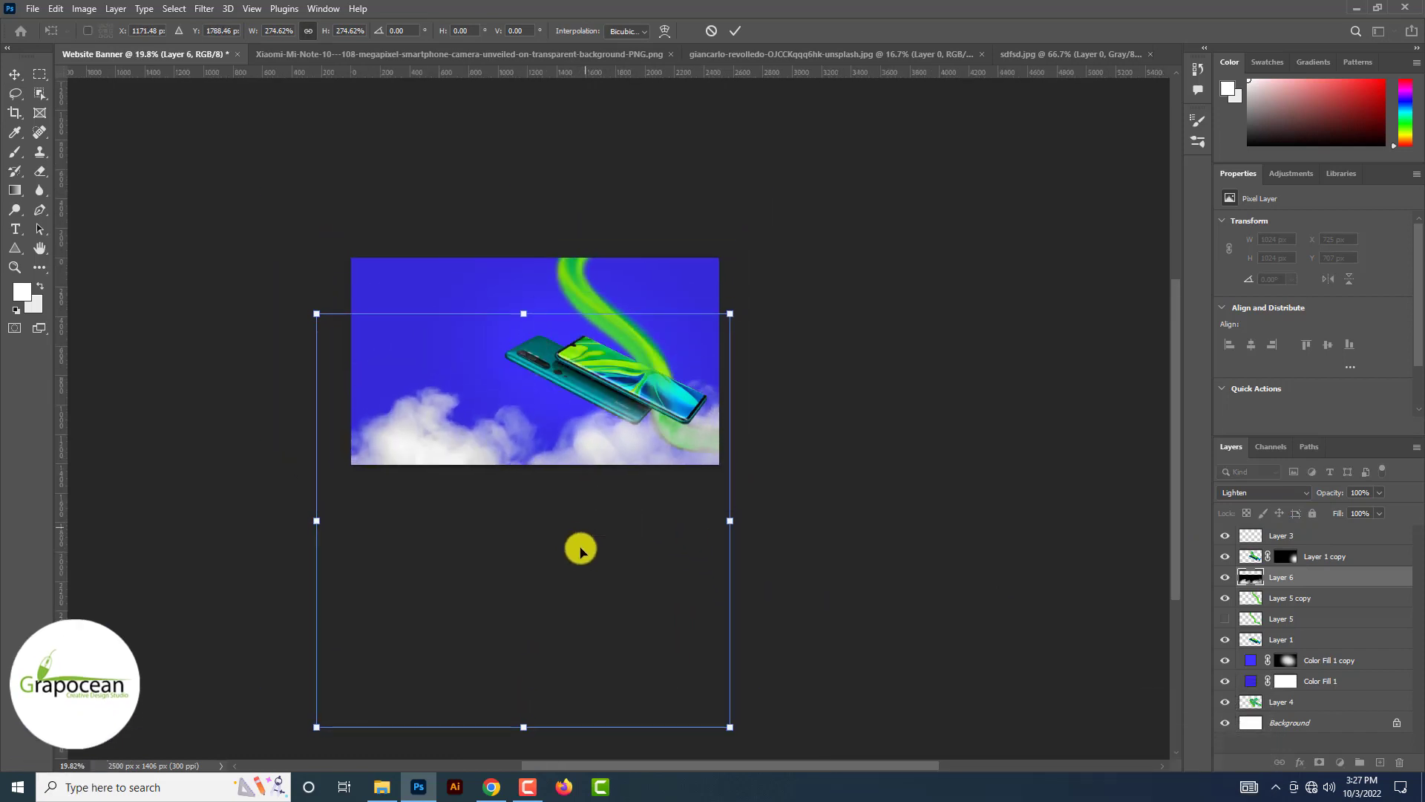
{"action": "left_click", "coordinate": [735, 38]}
{"action": "key", "text": "ctrl+0"}
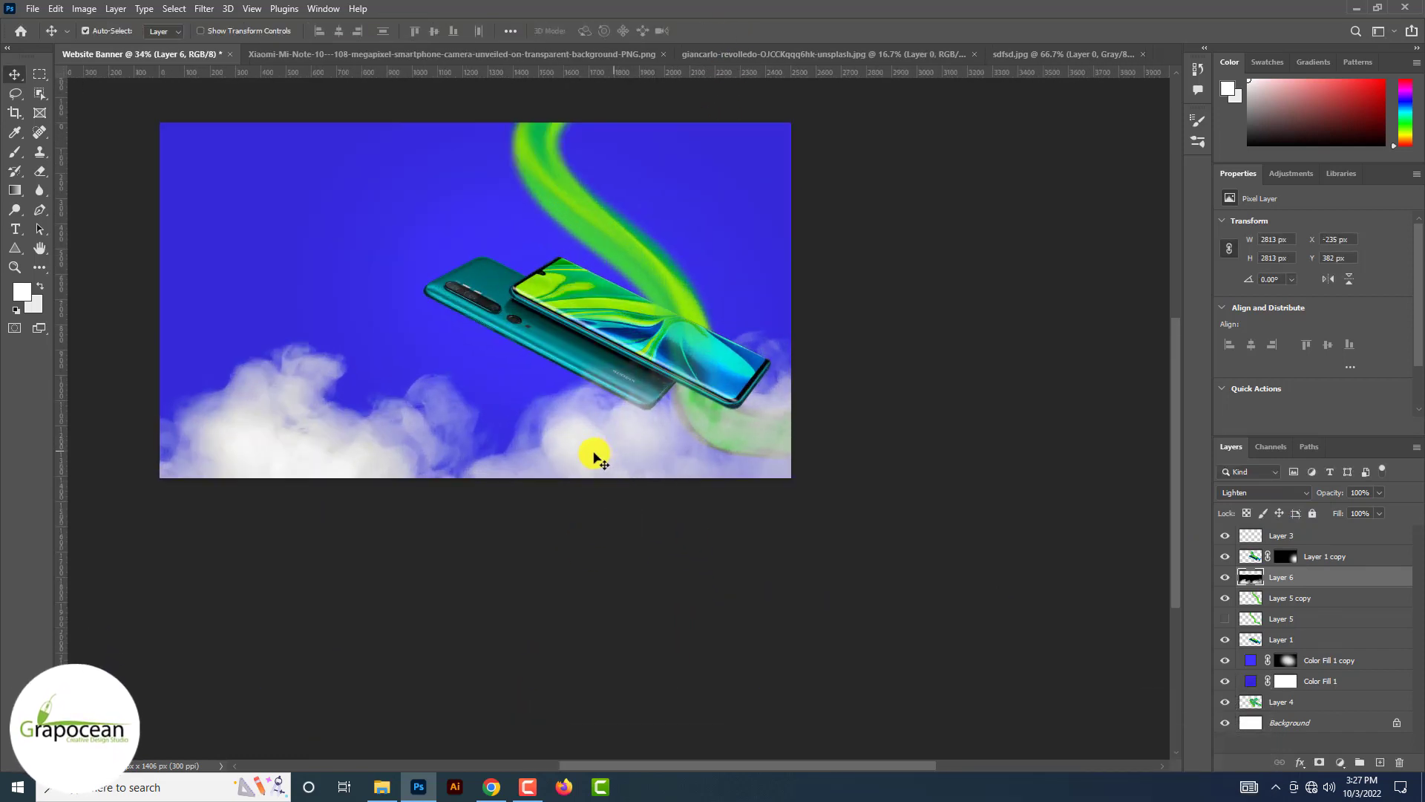
Try the Soft Light blend mode on the cloud layer, Layer 6
{"action": "left_click", "coordinate": [1271, 492]}
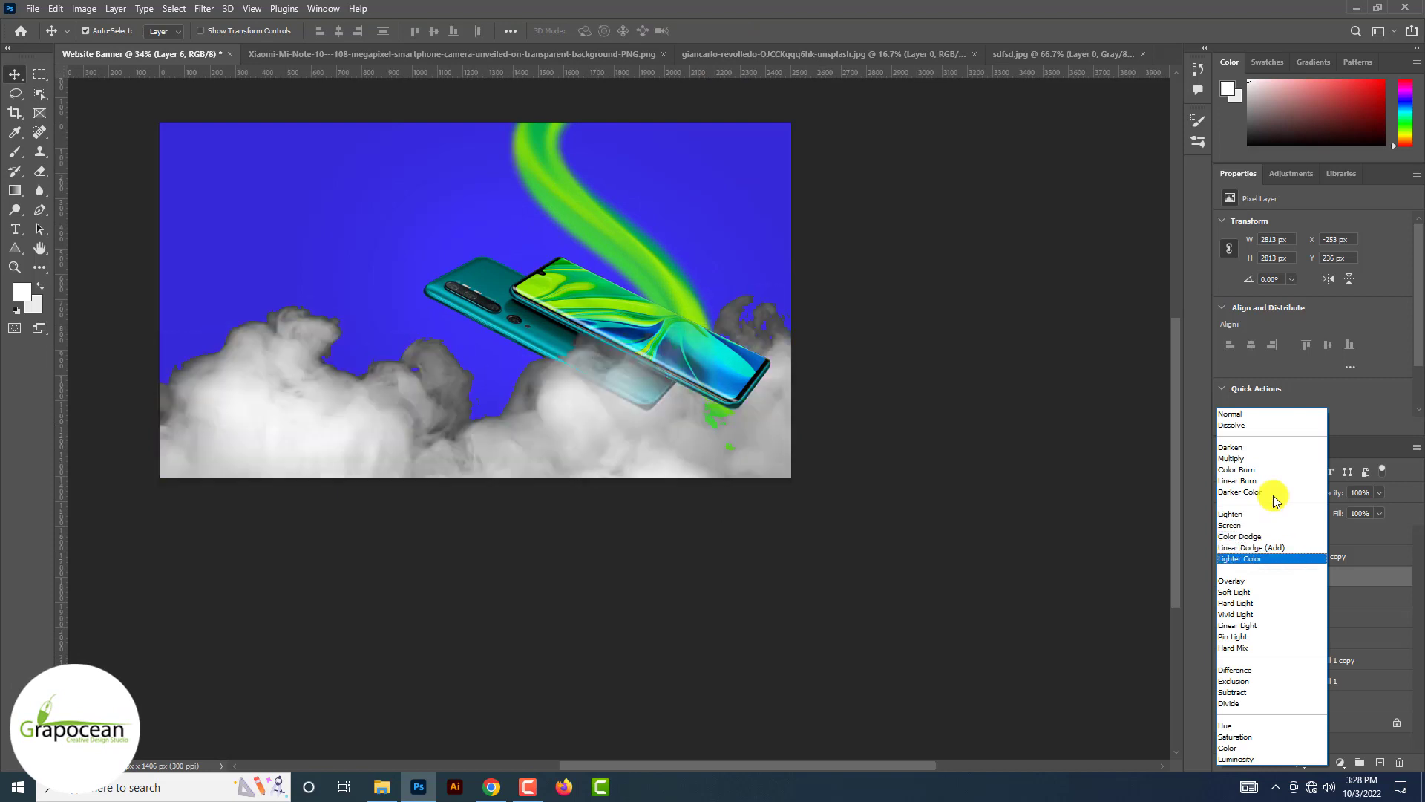
{"action": "left_click", "coordinate": [1279, 592]}
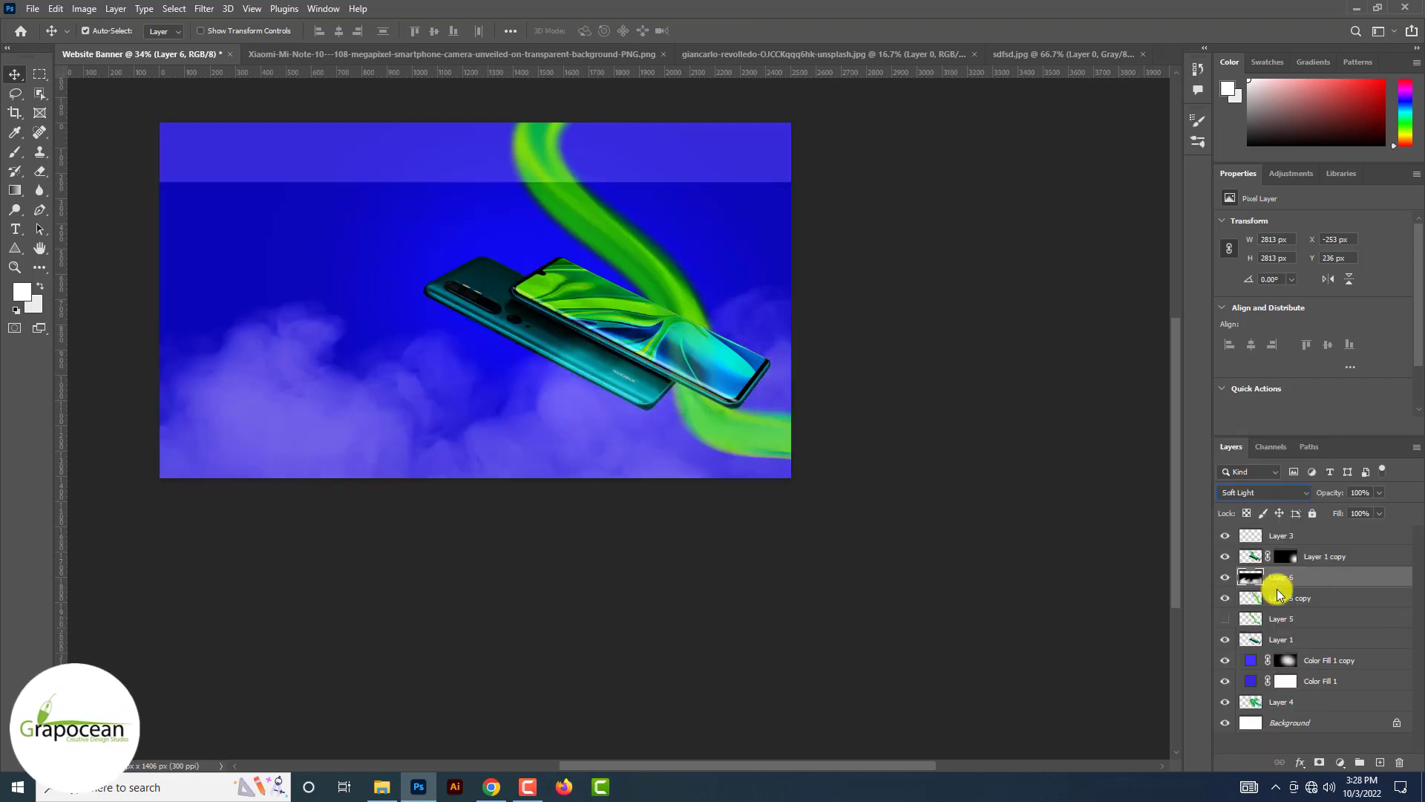
{"action": "left_click", "coordinate": [1267, 492]}
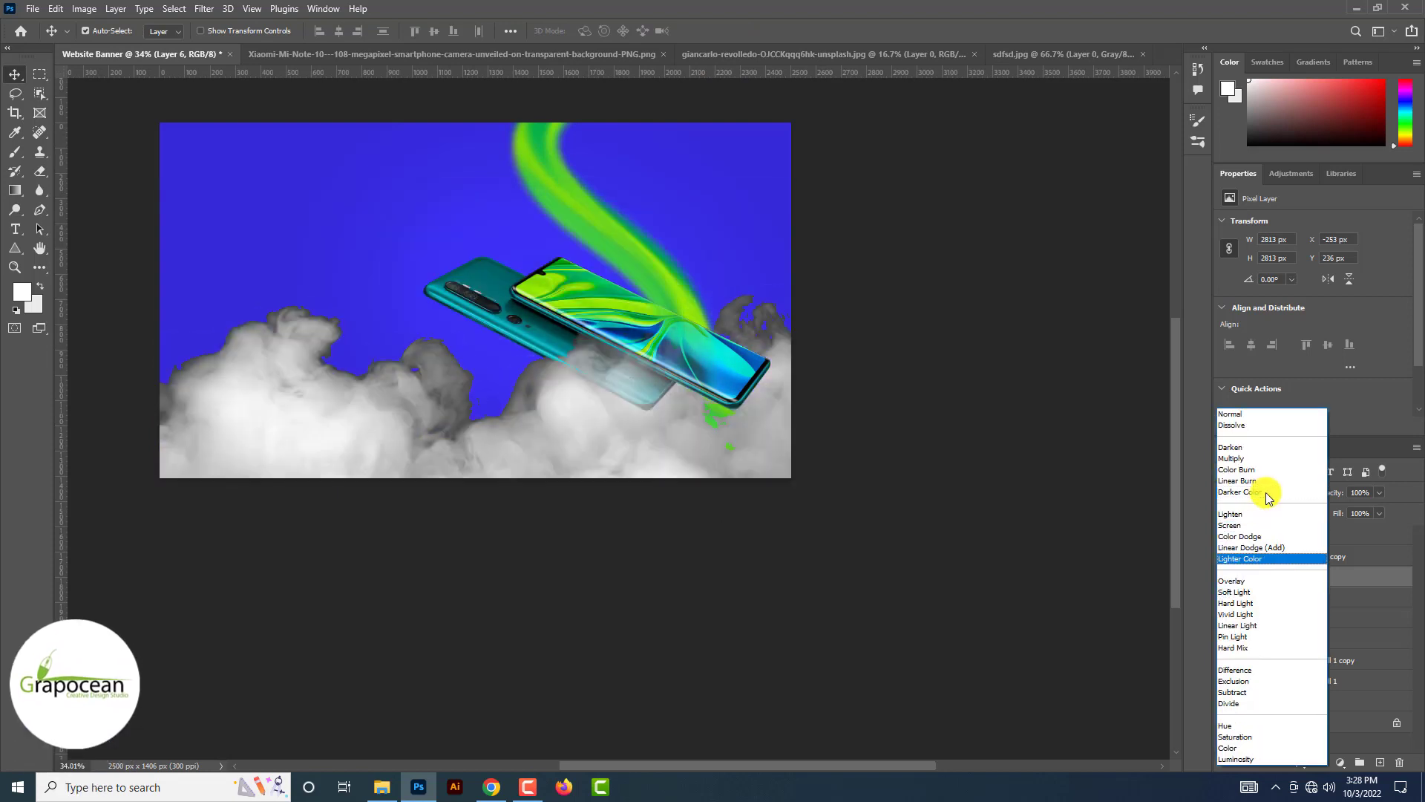
{"action": "left_click", "coordinate": [1059, 608]}
Set the cloud layer's blend mode to Screen and its opacity to 26%
{"action": "left_click", "coordinate": [1267, 492]}
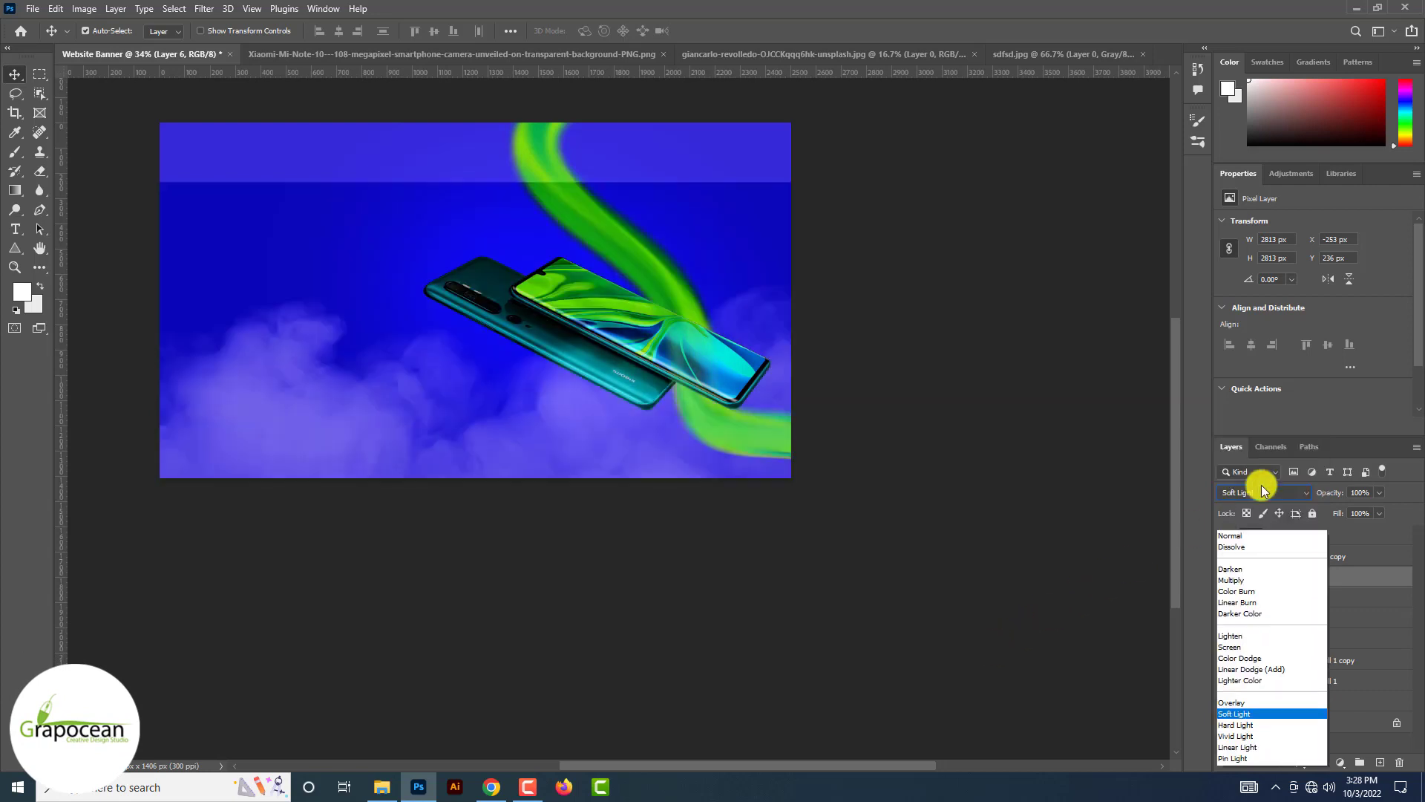
{"action": "key", "text": "Down"}
{"action": "key", "text": "Down"}
{"action": "key", "text": "Down"}
{"action": "key", "text": "Down"}
{"action": "key", "text": "Down"}
{"action": "key", "text": "Down"}
{"action": "key", "text": "Down"}
{"action": "key", "text": "Down"}
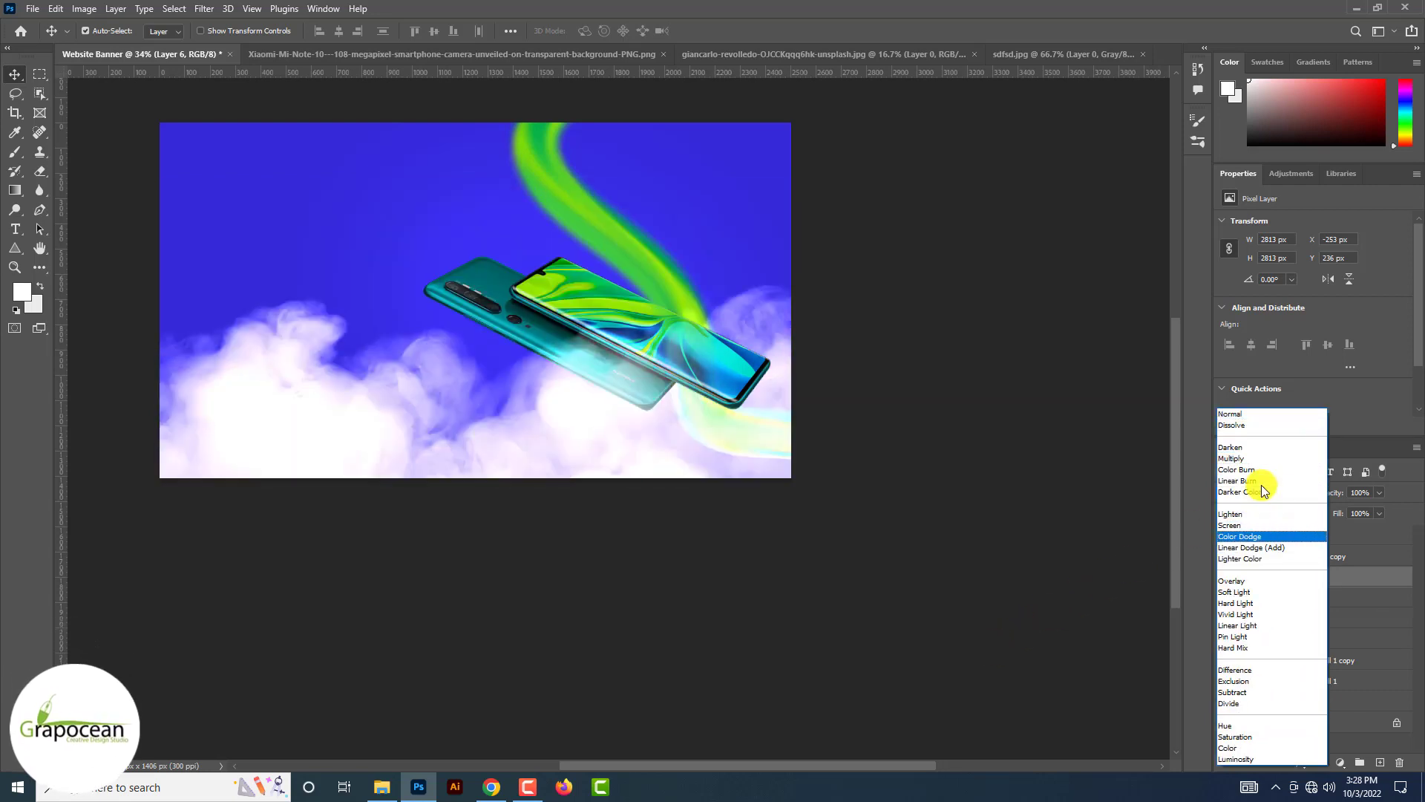
{"action": "key", "text": "Return"}
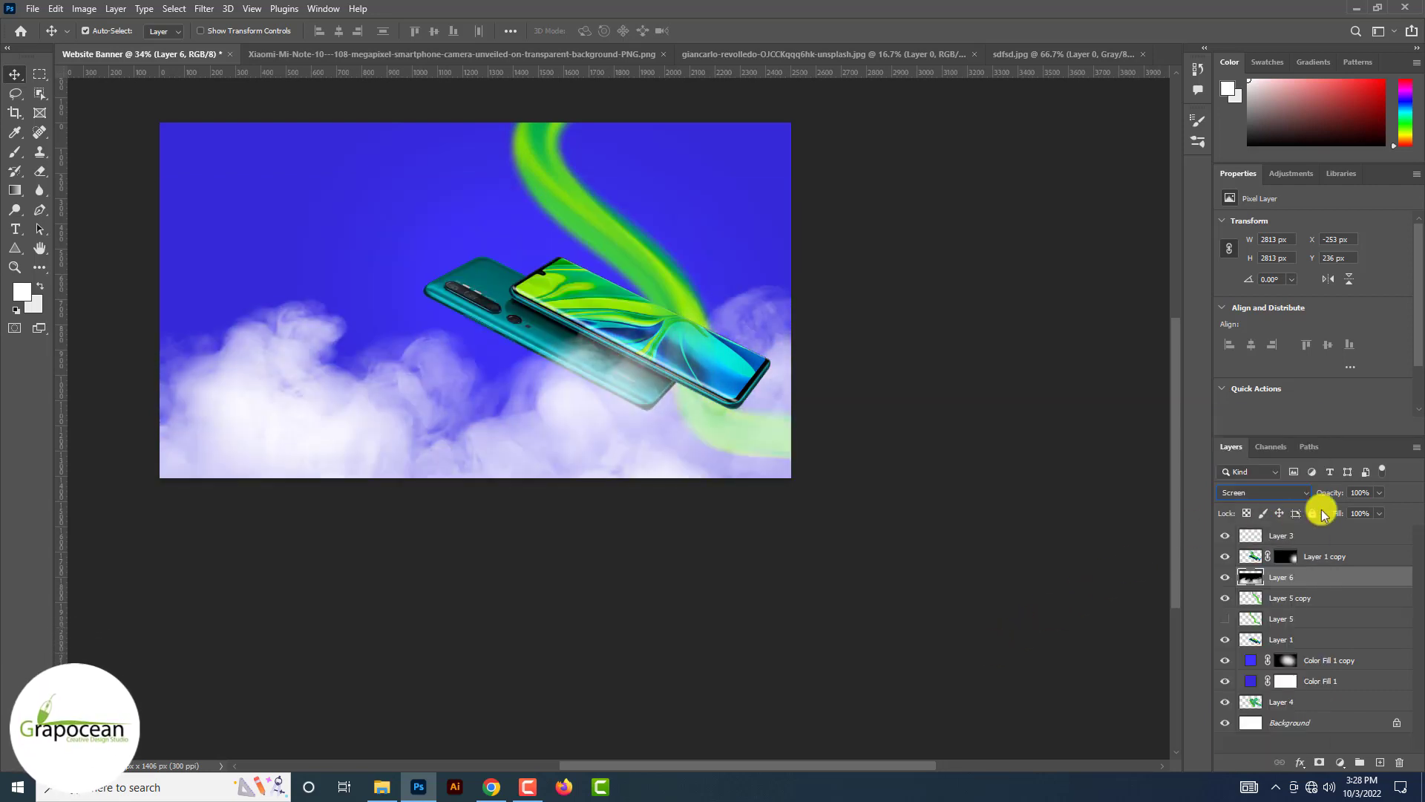
{"action": "left_click_drag", "start_coordinate": [1368, 505], "coordinate": [1329, 510]}
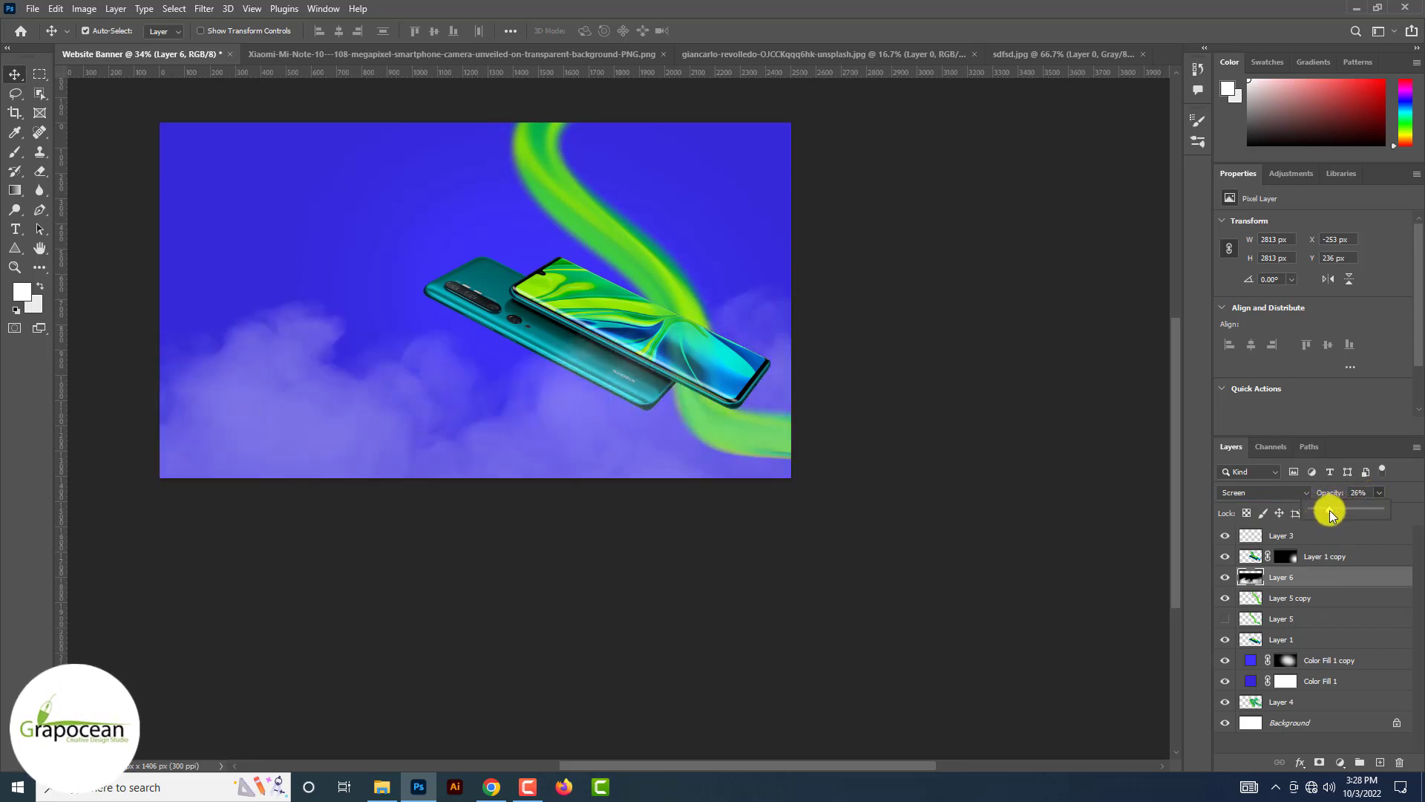
{"action": "left_click", "coordinate": [885, 392]}
Move the cloud layer up and to the right, to about X -156 px and Y 132 px
{"action": "scroll", "coordinate": [883, 392], "scroll_direction": "down", "scroll_amount": 1}
{"action": "scroll", "coordinate": [883, 393], "scroll_direction": "down", "scroll_amount": 3}
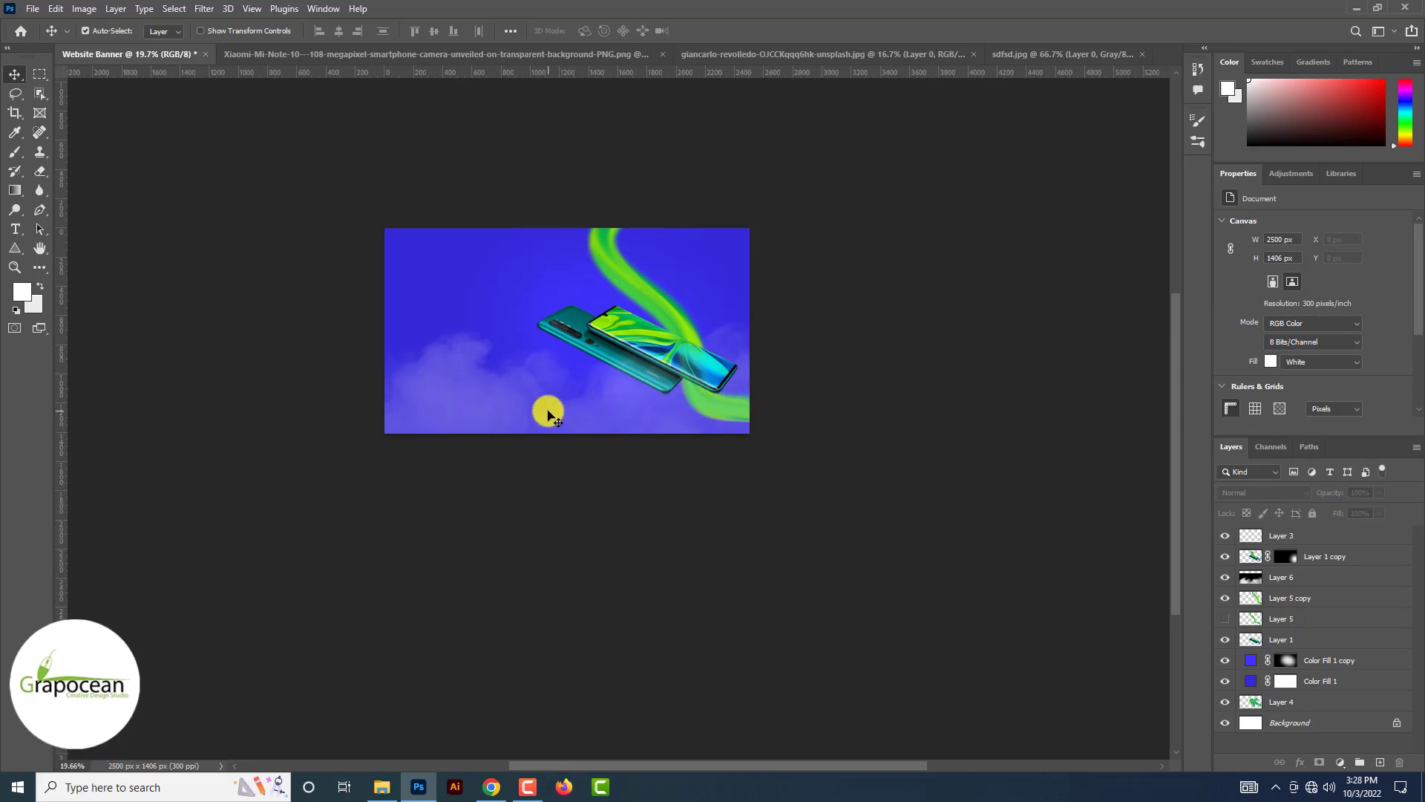
{"action": "scroll", "coordinate": [548, 413], "scroll_direction": "up", "scroll_amount": 3}
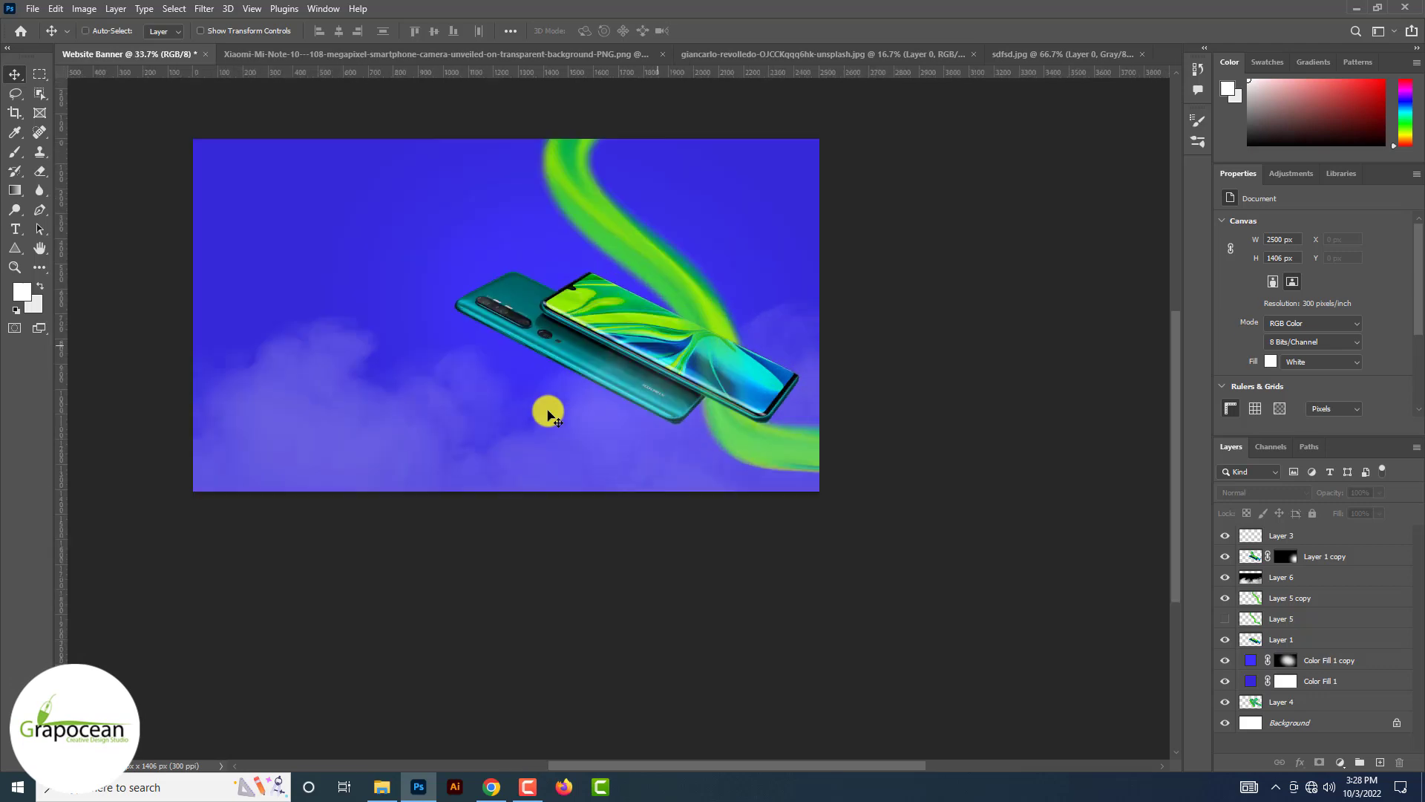
{"action": "left_click", "coordinate": [732, 437]}
{"action": "left_click_drag", "start_coordinate": [732, 437], "coordinate": [796, 429]}
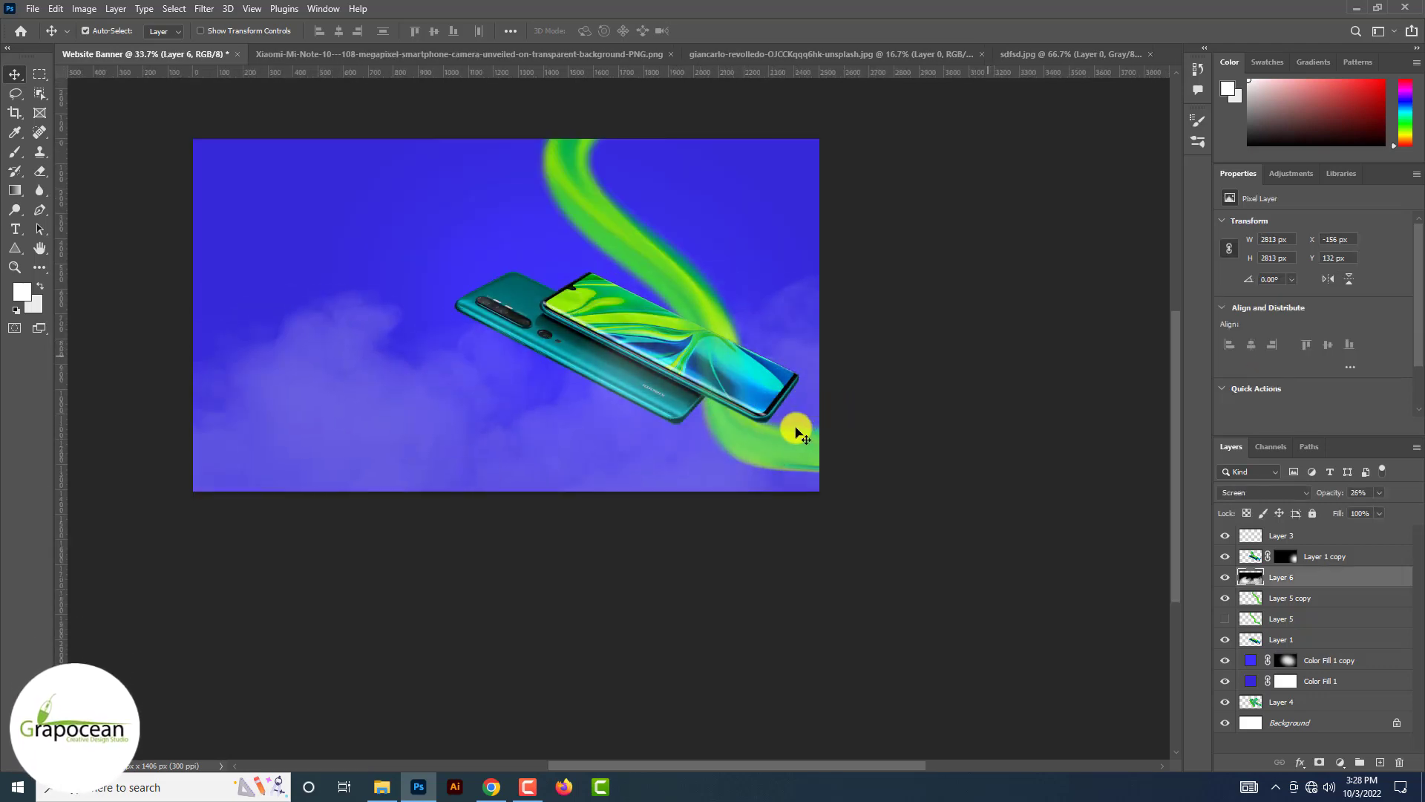
{"action": "left_click_drag", "start_coordinate": [722, 370], "coordinate": [722, 368]}
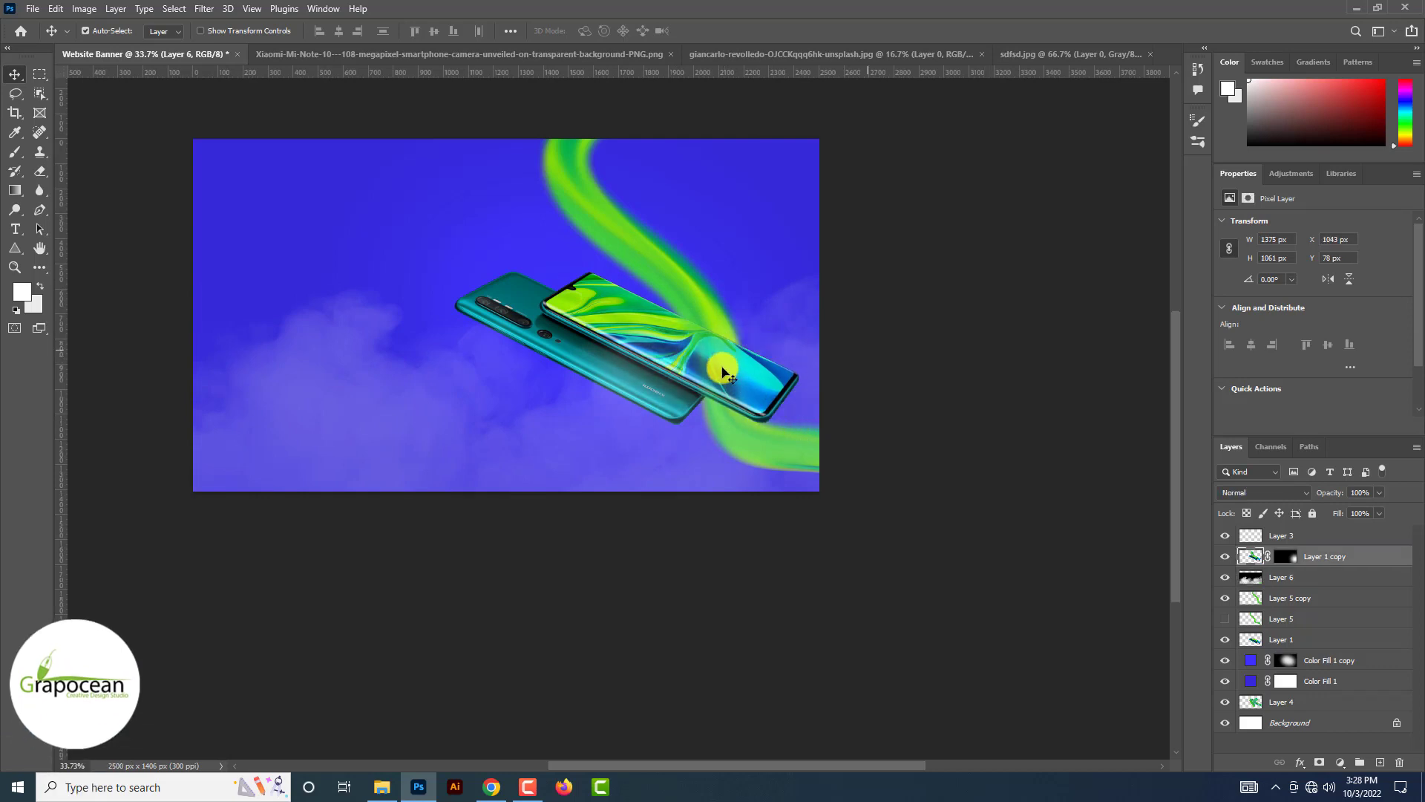
{"action": "key", "text": "ctrl+z"}
{"action": "key", "text": "ctrl+z"}
Move the cloud layer down along the banner's lower edge, to about X -335 px and Y 474 px
{"action": "scroll", "coordinate": [724, 371], "scroll_direction": "down", "scroll_amount": 2}
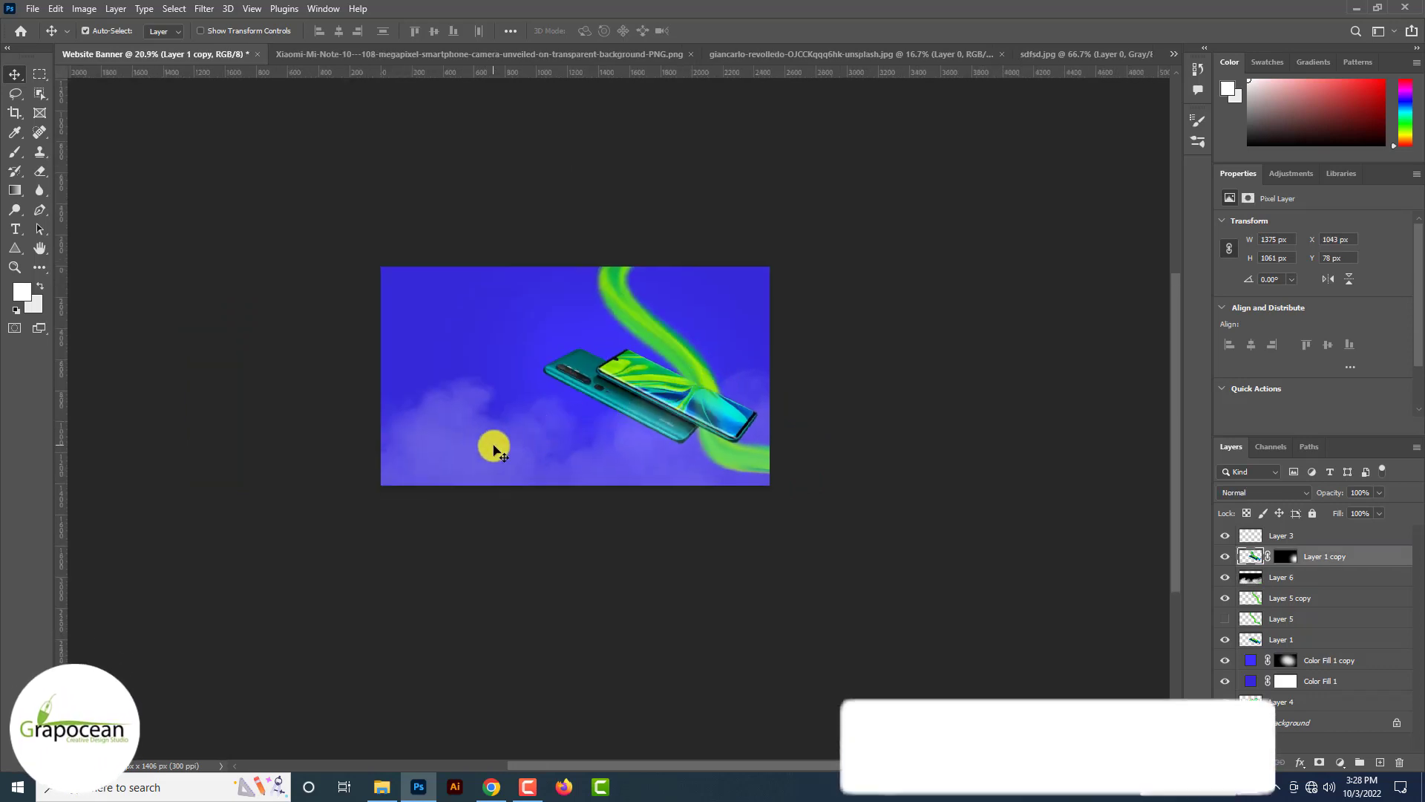
{"action": "left_click_drag", "start_coordinate": [494, 445], "coordinate": [483, 487]}
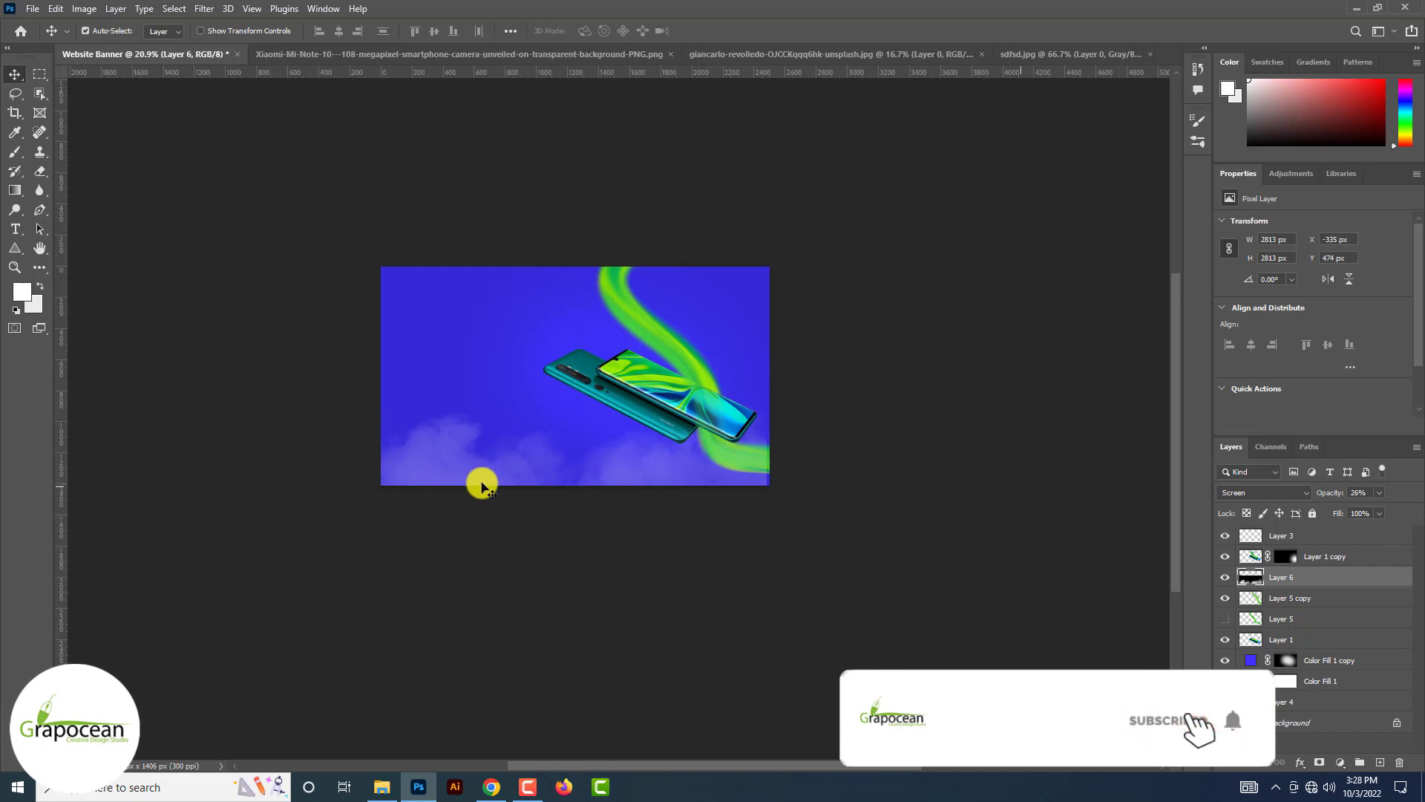
Try other blend modes on the cloud layer, going from Linear Dodge (Add) through Divide
{"action": "left_click", "coordinate": [1271, 494]}
{"action": "key", "text": "Down"}
{"action": "key", "text": "Down"}
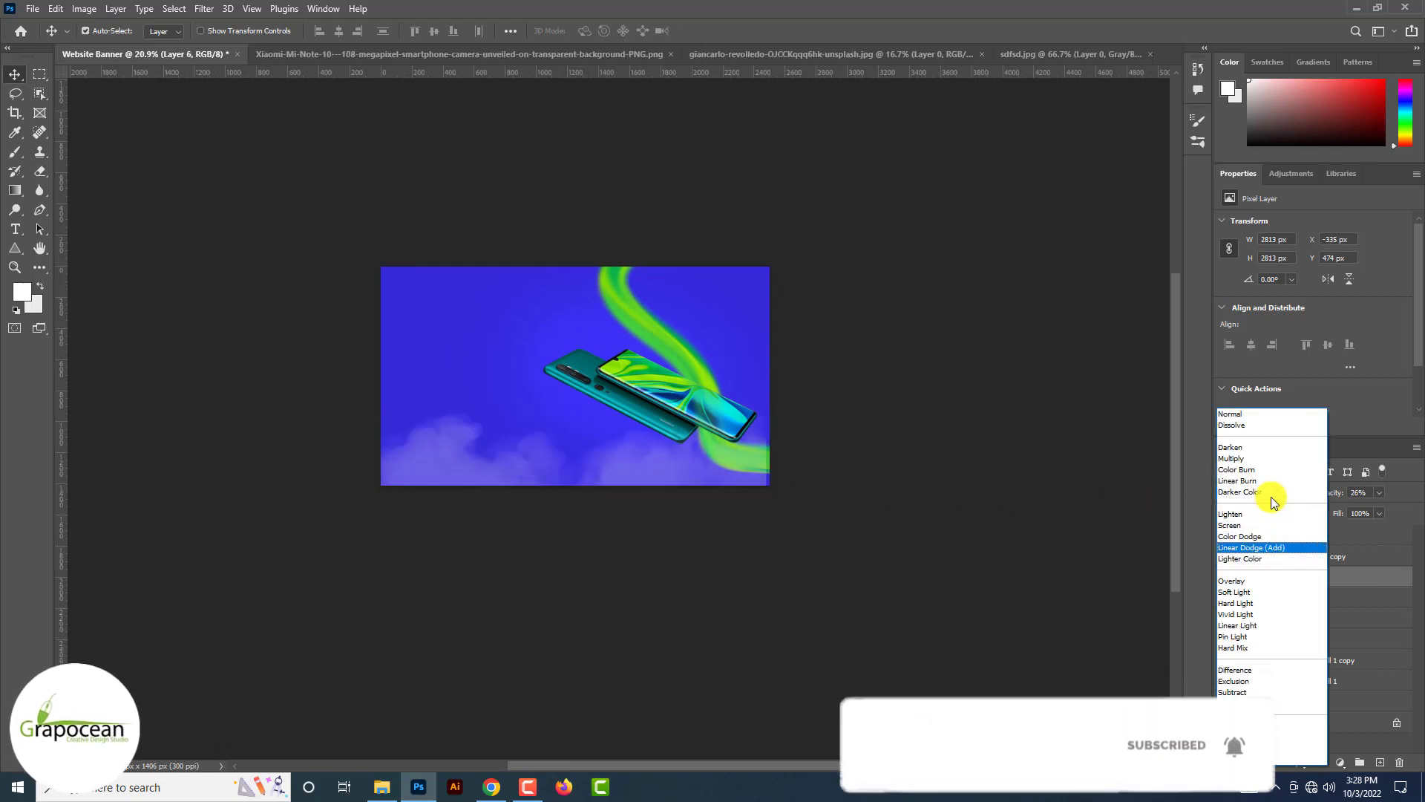
{"action": "key", "text": "Down"}
{"action": "key", "text": "Down"}
{"action": "key", "text": "Down"}
{"action": "key", "text": "Down"}
{"action": "key", "text": "Down"}
{"action": "key", "text": "Down"}
{"action": "key", "text": "Down"}
{"action": "key", "text": "Down"}
{"action": "key", "text": "Down"}
{"action": "key", "text": "Down"}
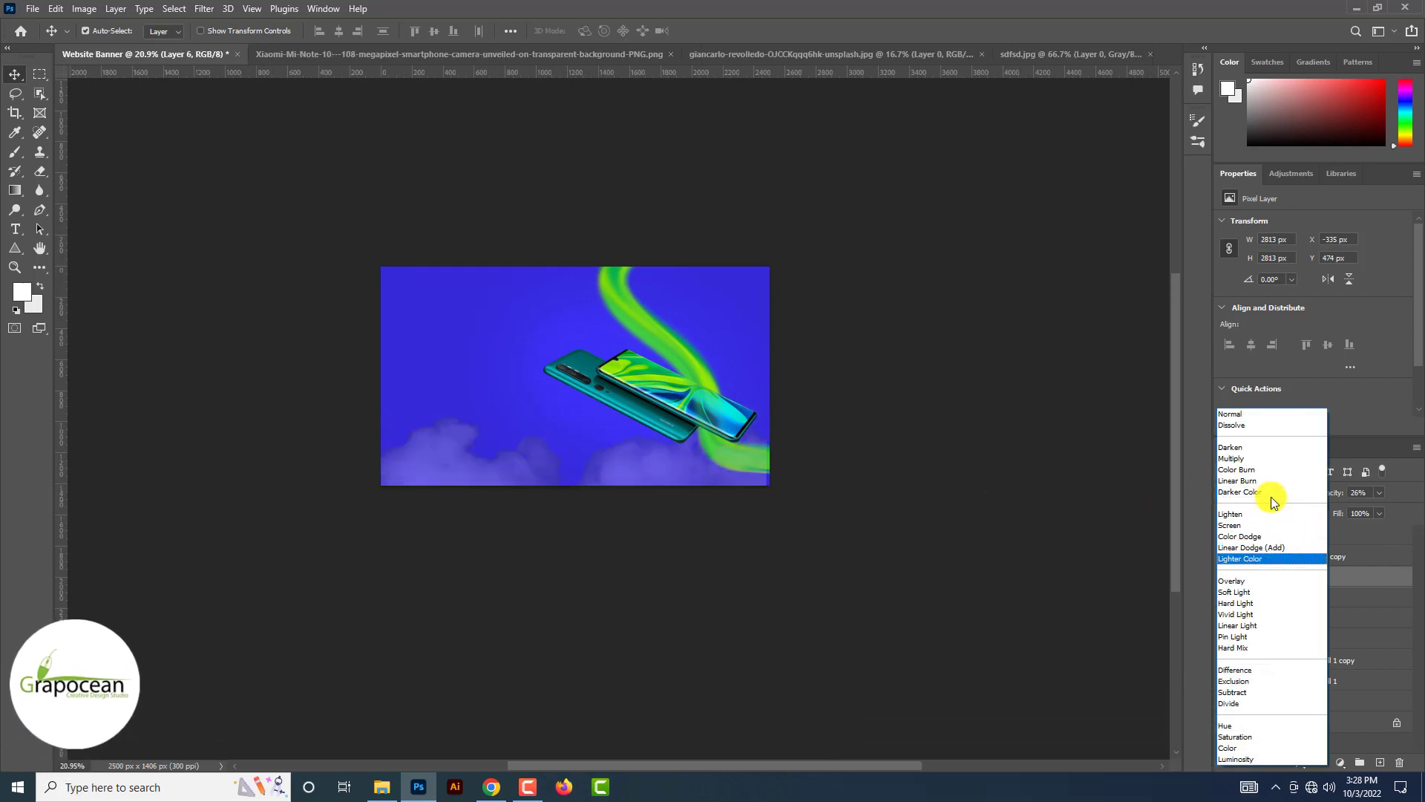
{"action": "key", "text": "Down"}
{"action": "key", "text": "Down"}
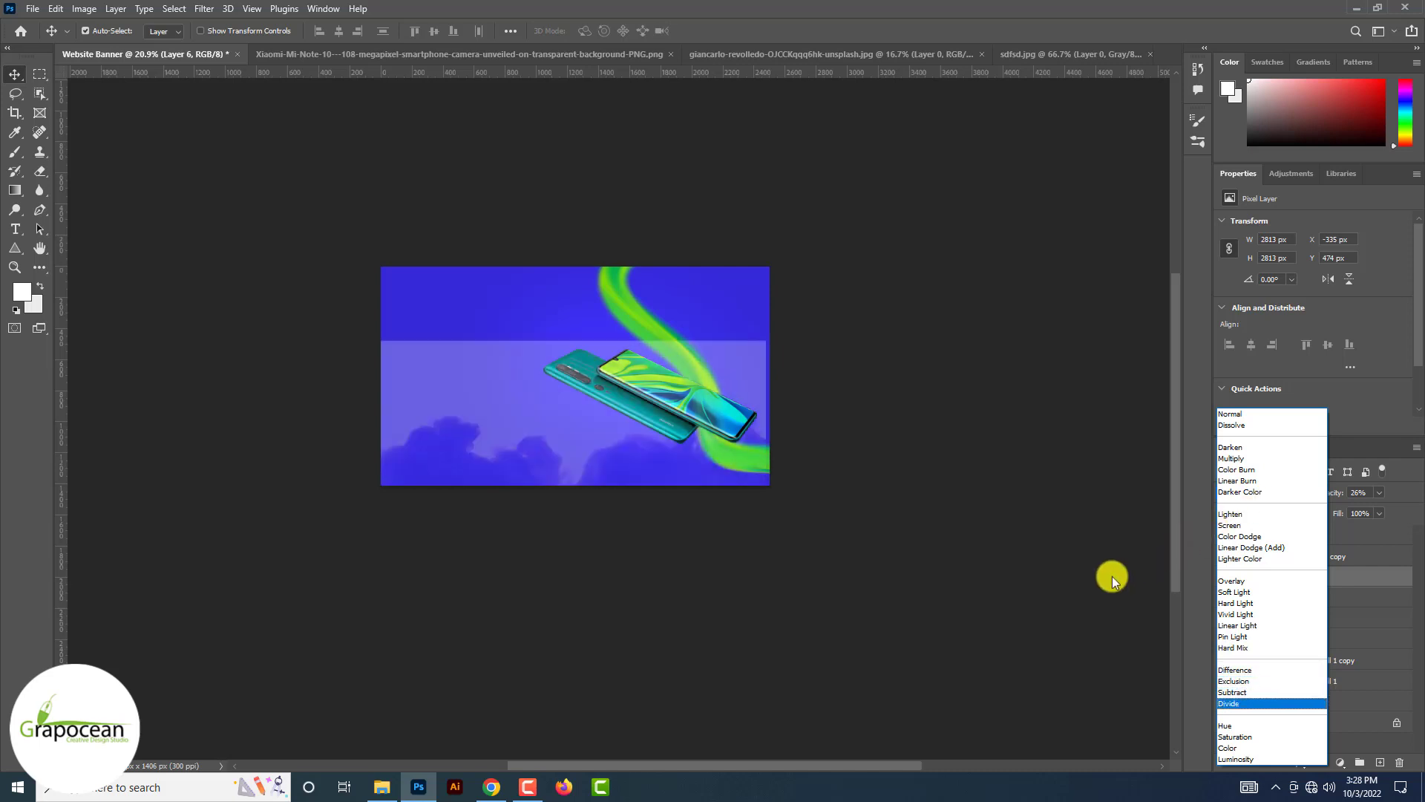
{"action": "left_click", "coordinate": [983, 643]}
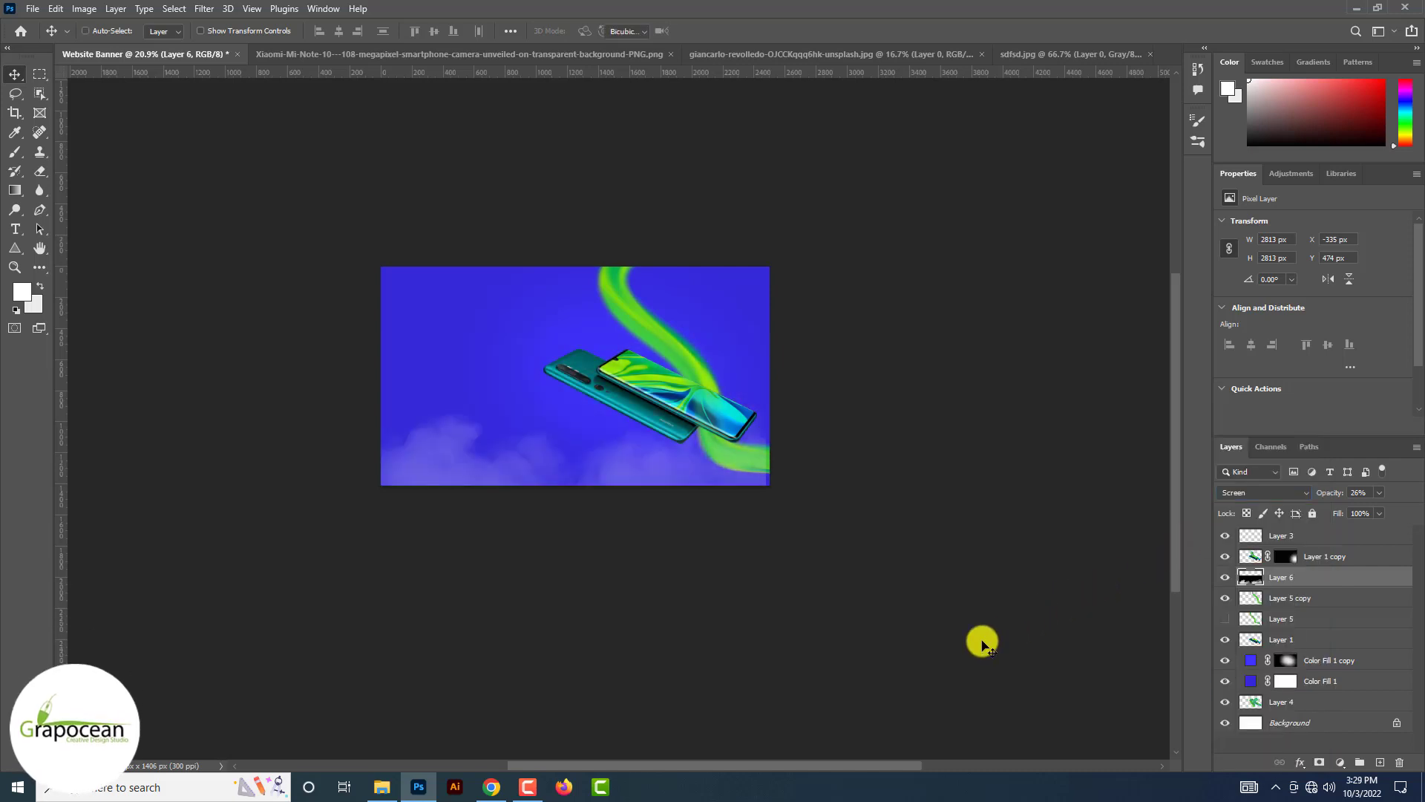
Scale the cloud layer to about 100.78% so that it reaches the banner's right edge
{"action": "key", "text": "ctrl+t"}
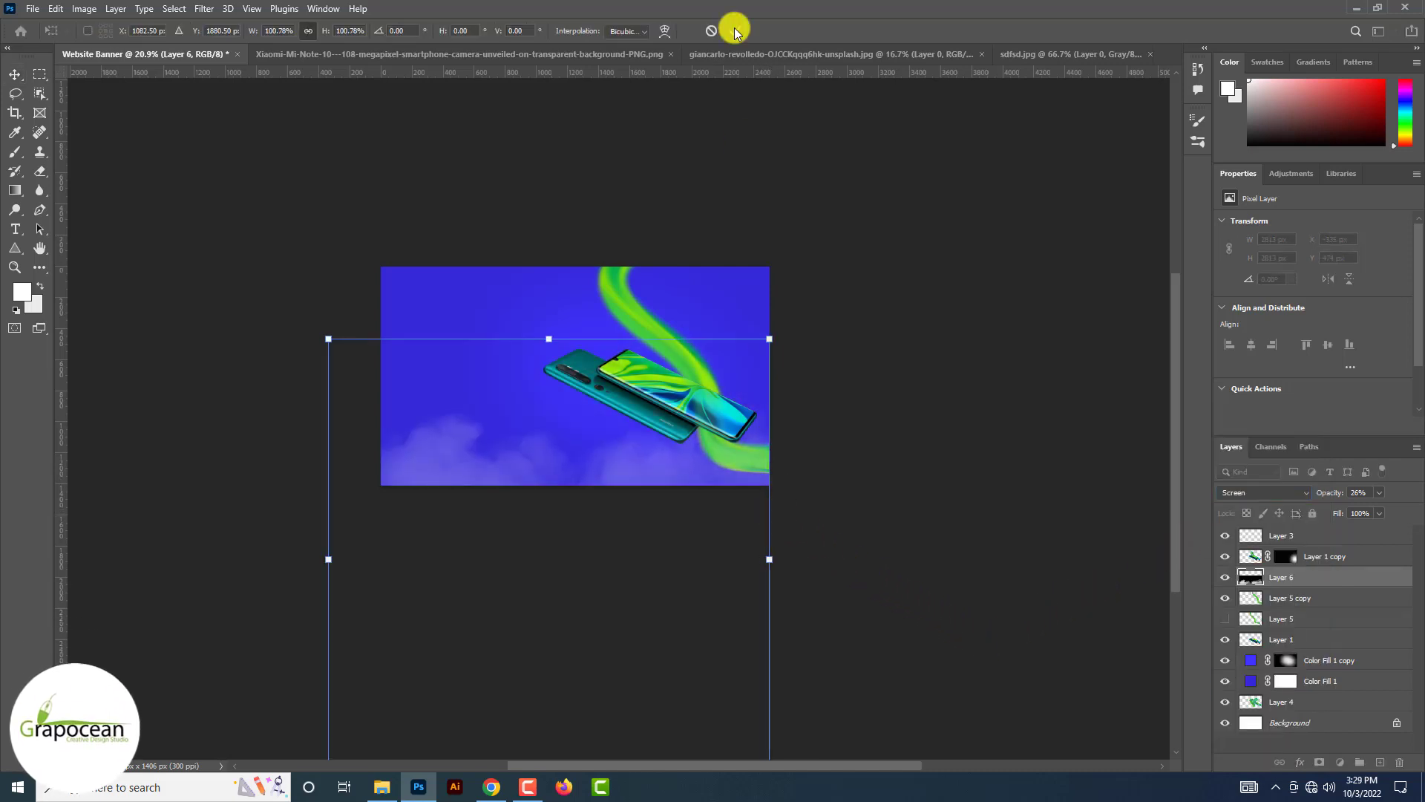
{"action": "left_click", "coordinate": [735, 31]}
{"action": "scroll", "coordinate": [622, 190], "scroll_direction": "up", "scroll_amount": 2}
{"action": "double_click", "coordinate": [1251, 660]}
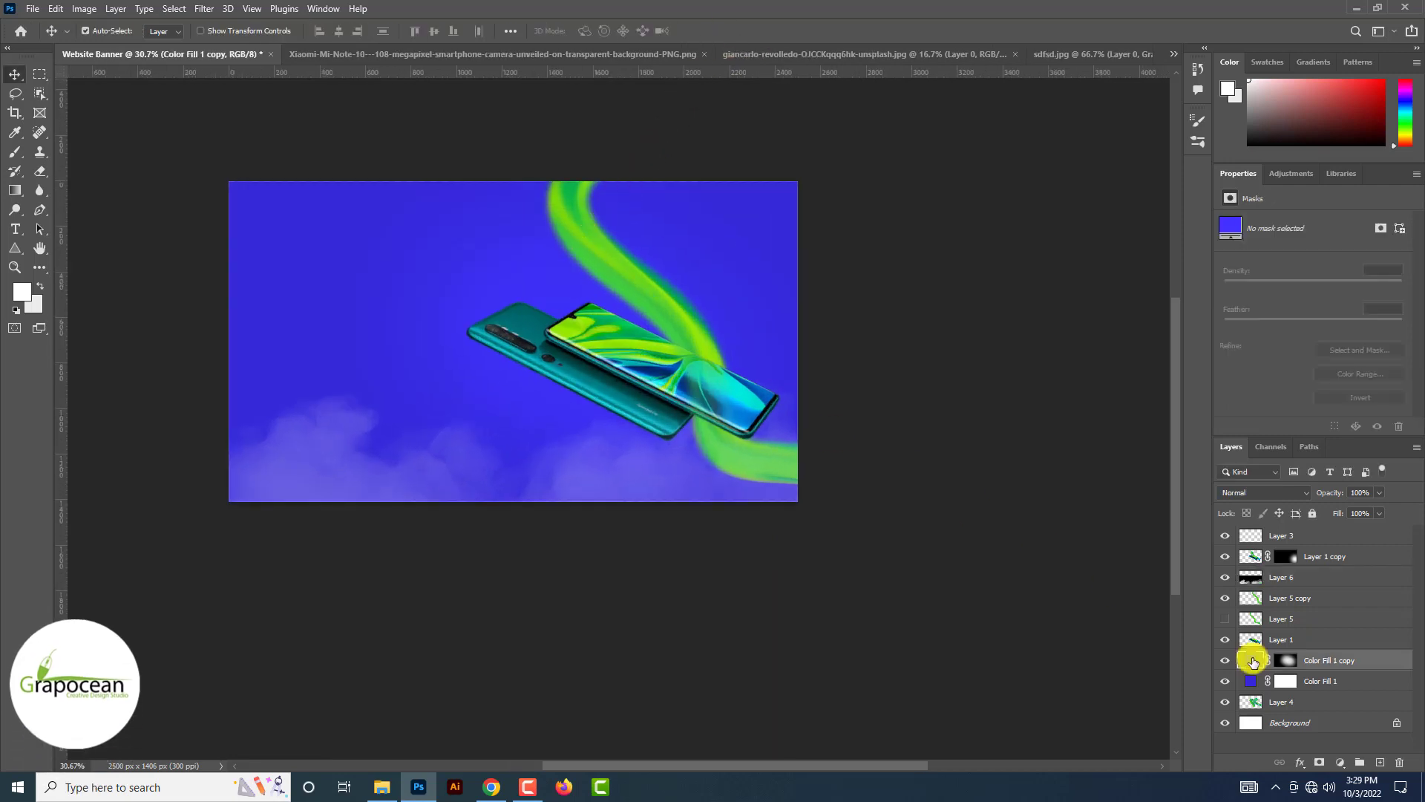
{"action": "mouse_move", "coordinate": [1085, 483]}
{"action": "left_mouse_down"}
{"action": "mouse_move", "coordinate": [1052, 483]}
{"action": "mouse_move", "coordinate": [1000, 527]}
{"action": "mouse_move", "coordinate": [999, 573]}
{"action": "mouse_move", "coordinate": [1024, 554]}
{"action": "mouse_move", "coordinate": [1002, 526]}
{"action": "mouse_move", "coordinate": [1000, 560]}
{"action": "left_mouse_up"}
{"action": "left_click", "coordinate": [1211, 499]}
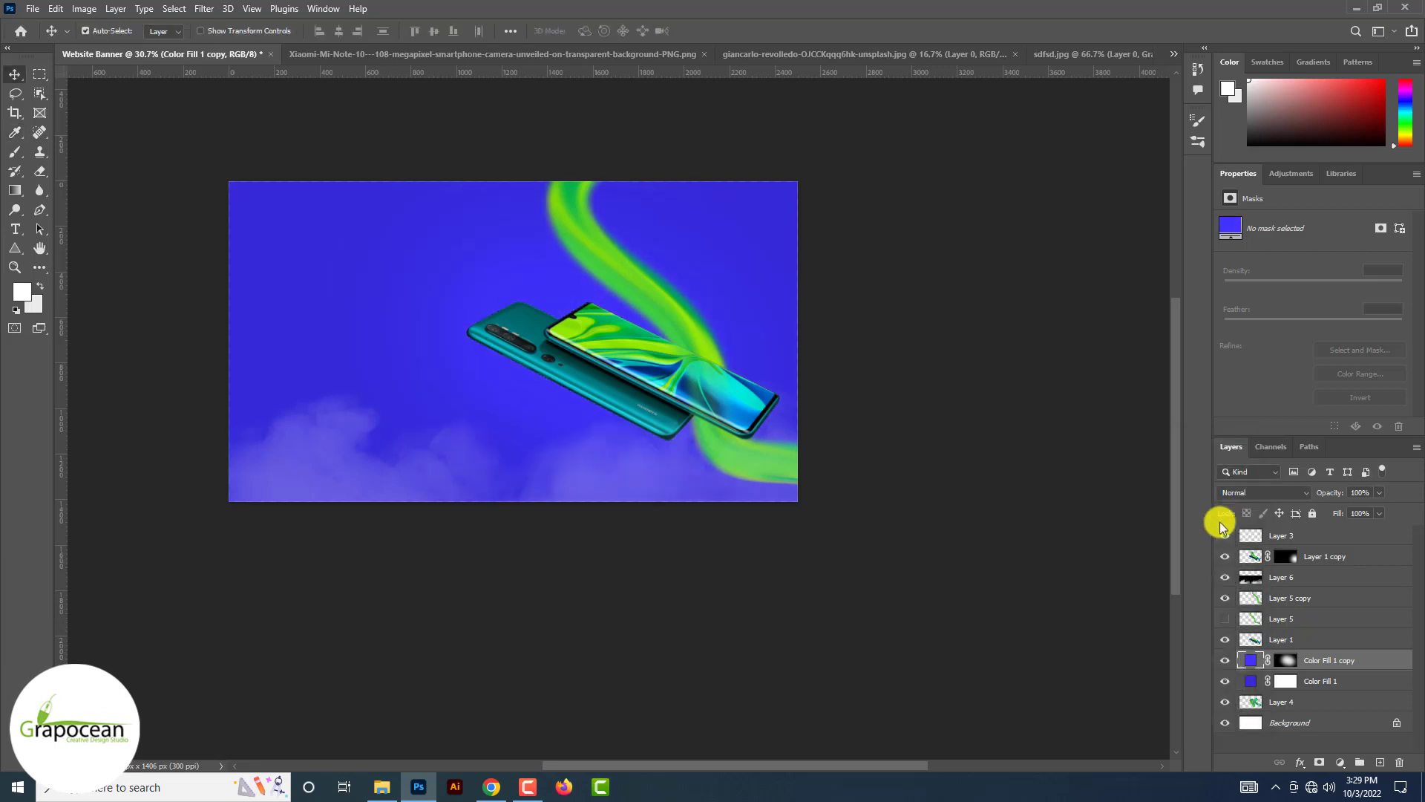
Change the Color Fill 1 copy glow behind the phone to a lighter, less saturated violet-blue
{"action": "double_click", "coordinate": [1250, 660]}
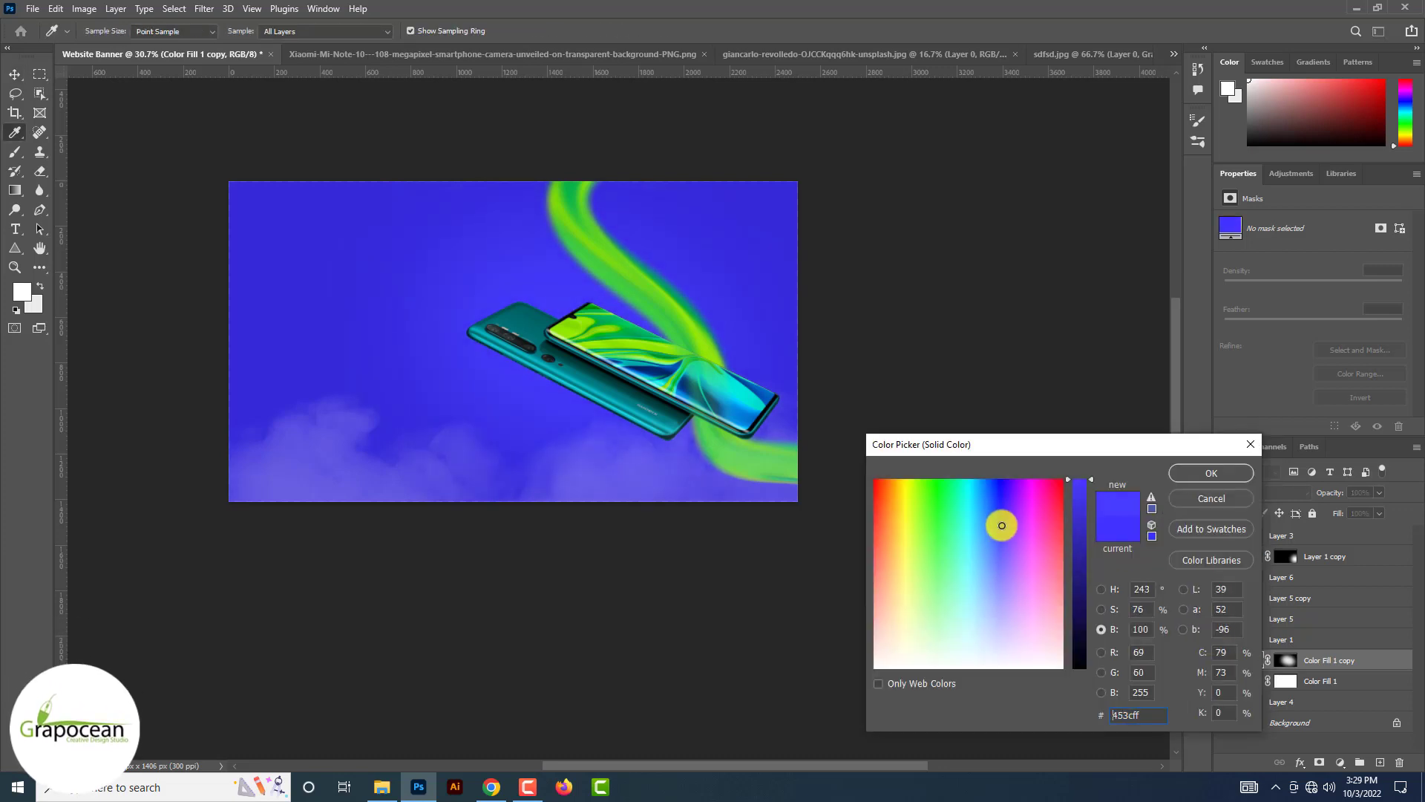
{"action": "left_click", "coordinate": [1085, 483]}
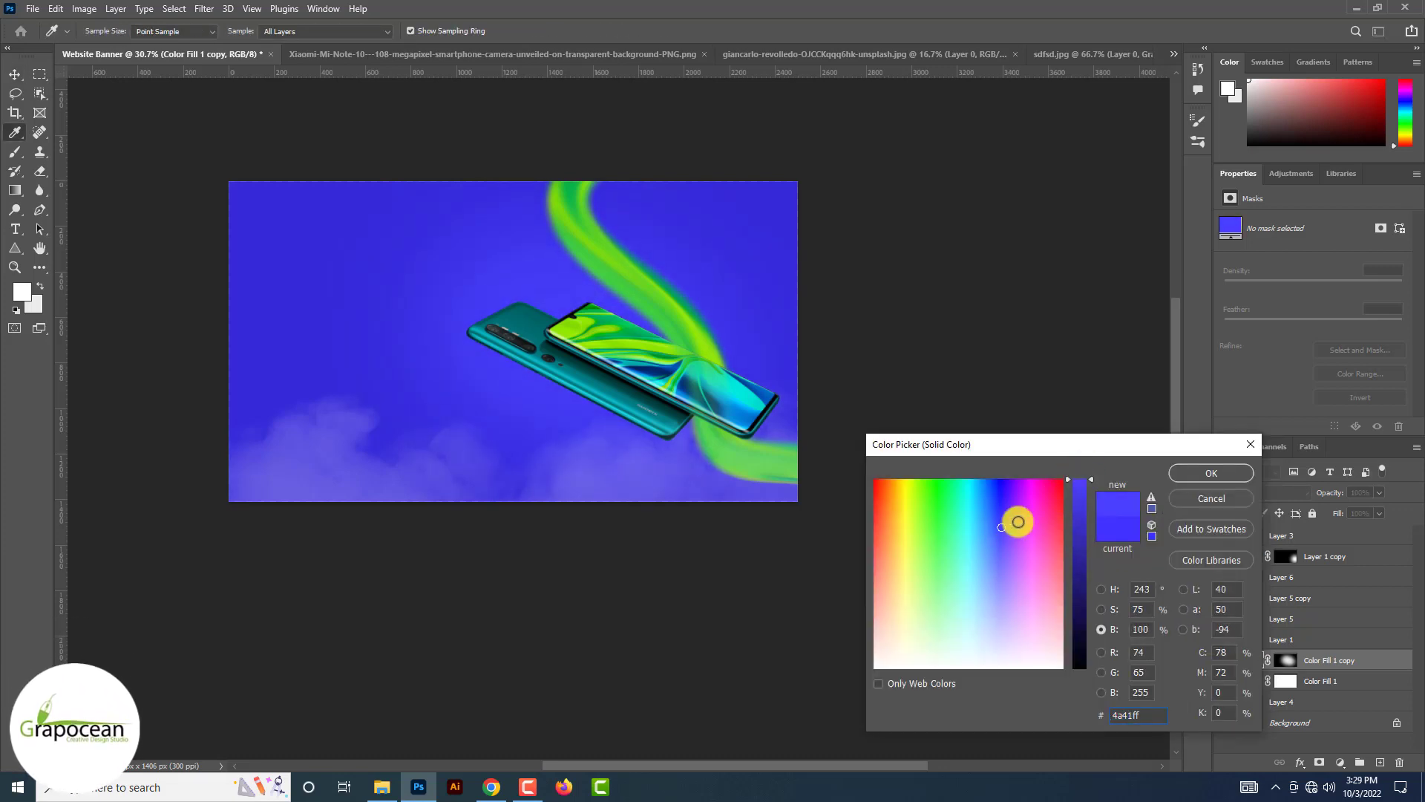
{"action": "left_click_drag", "start_coordinate": [1018, 522], "coordinate": [1000, 560]}
{"action": "left_click", "coordinate": [1211, 473]}
{"action": "scroll", "coordinate": [1208, 475], "scroll_direction": "down", "scroll_amount": 7}
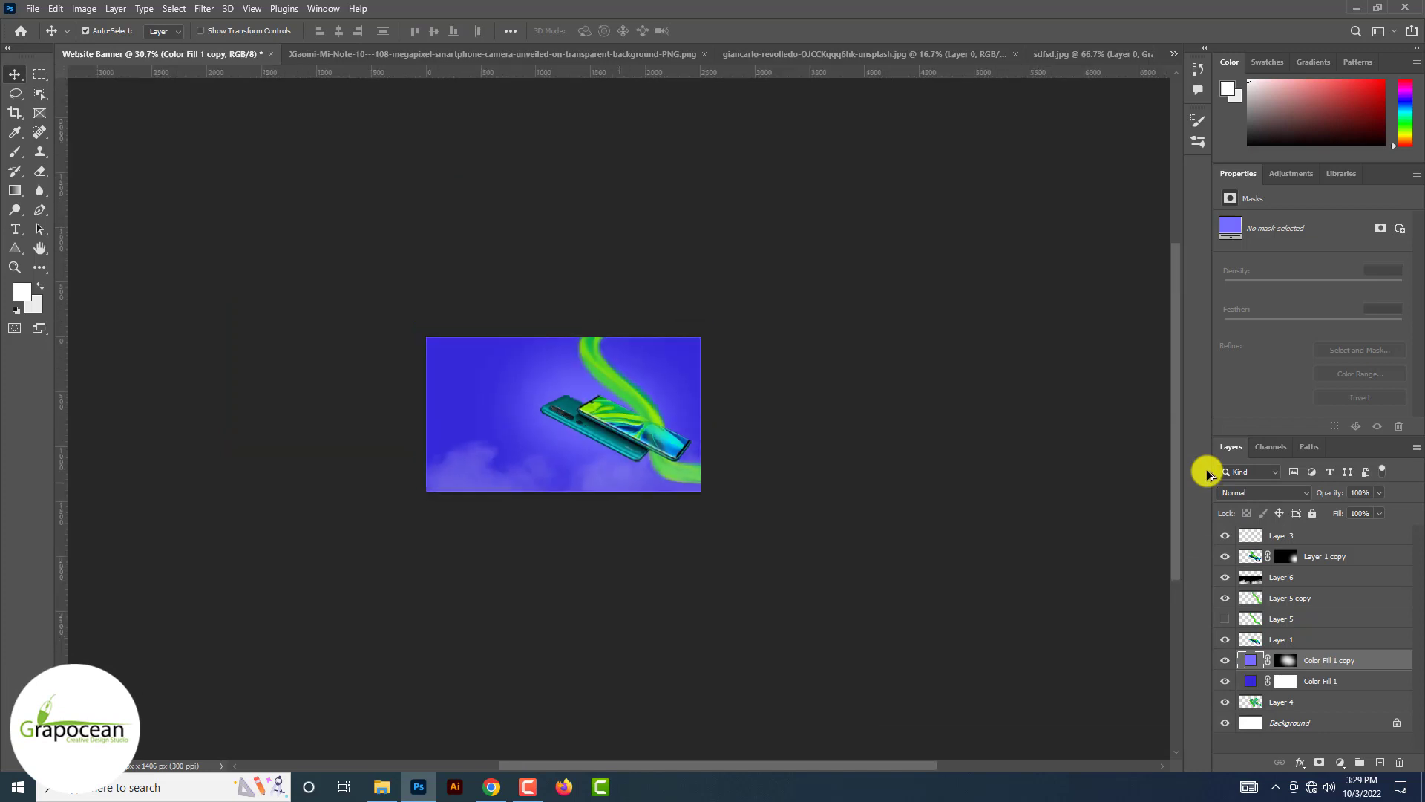
{"action": "scroll", "coordinate": [1208, 475], "scroll_direction": "up", "scroll_amount": 8}
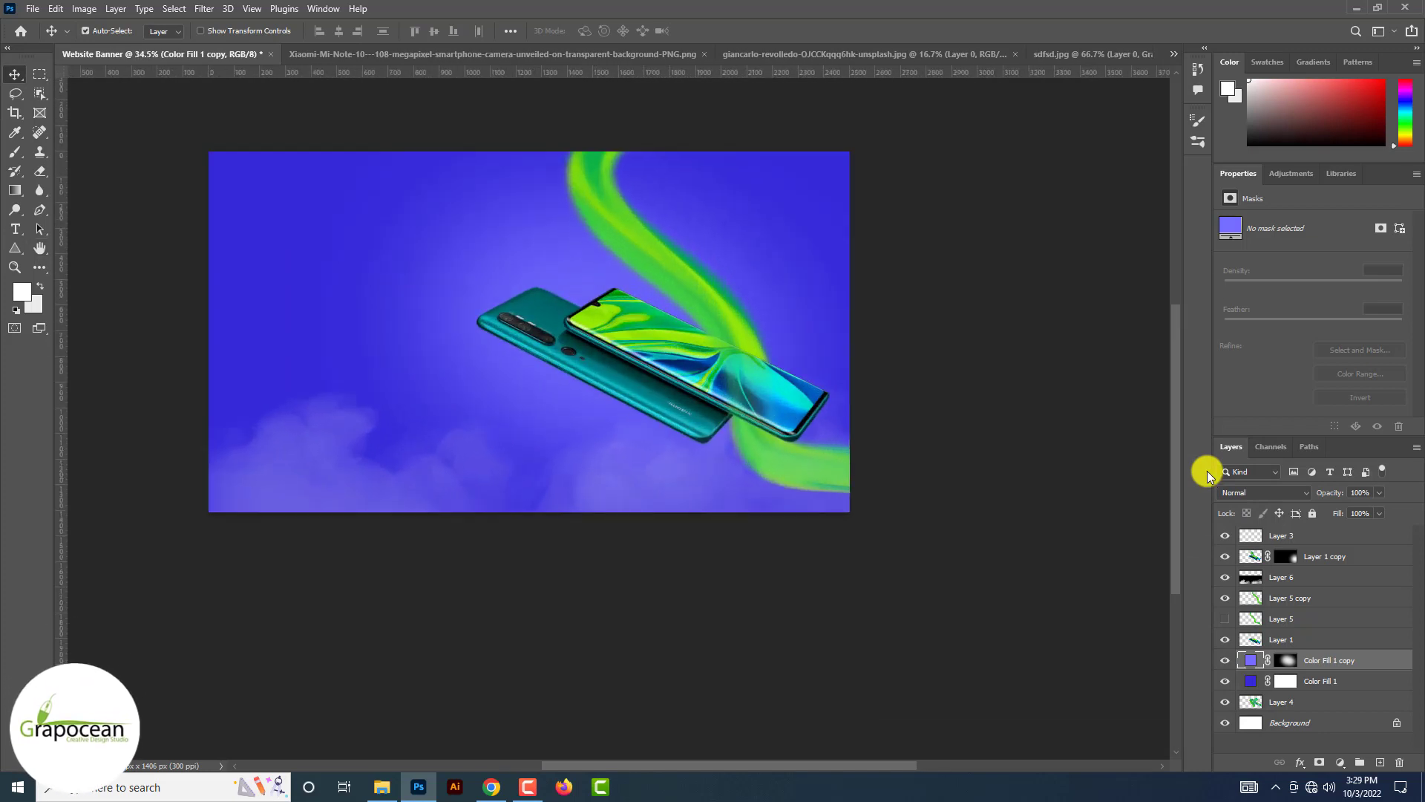
{"action": "left_click", "coordinate": [16, 229]}
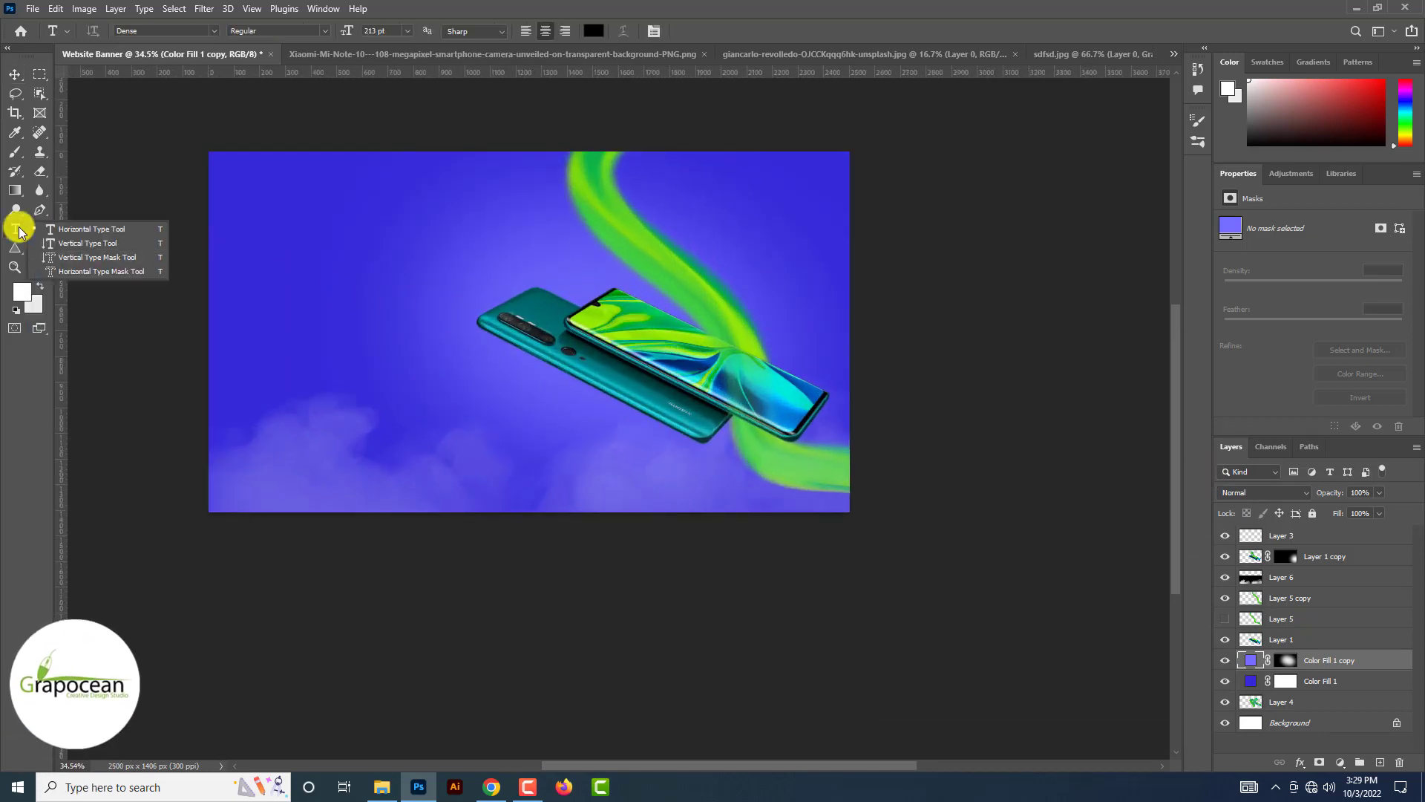
{"action": "left_click", "coordinate": [348, 279]}
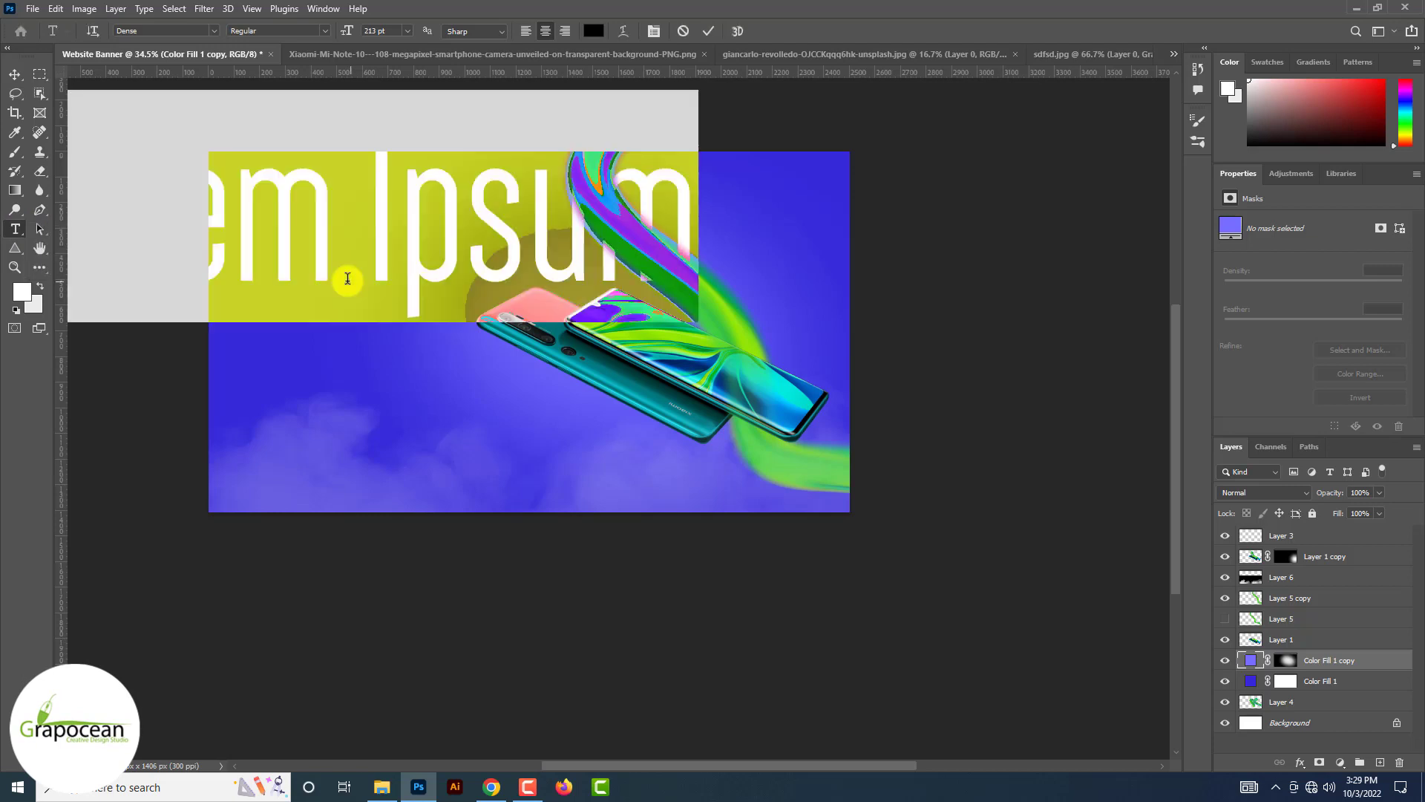
{"action": "key", "text": "BackSpace"}
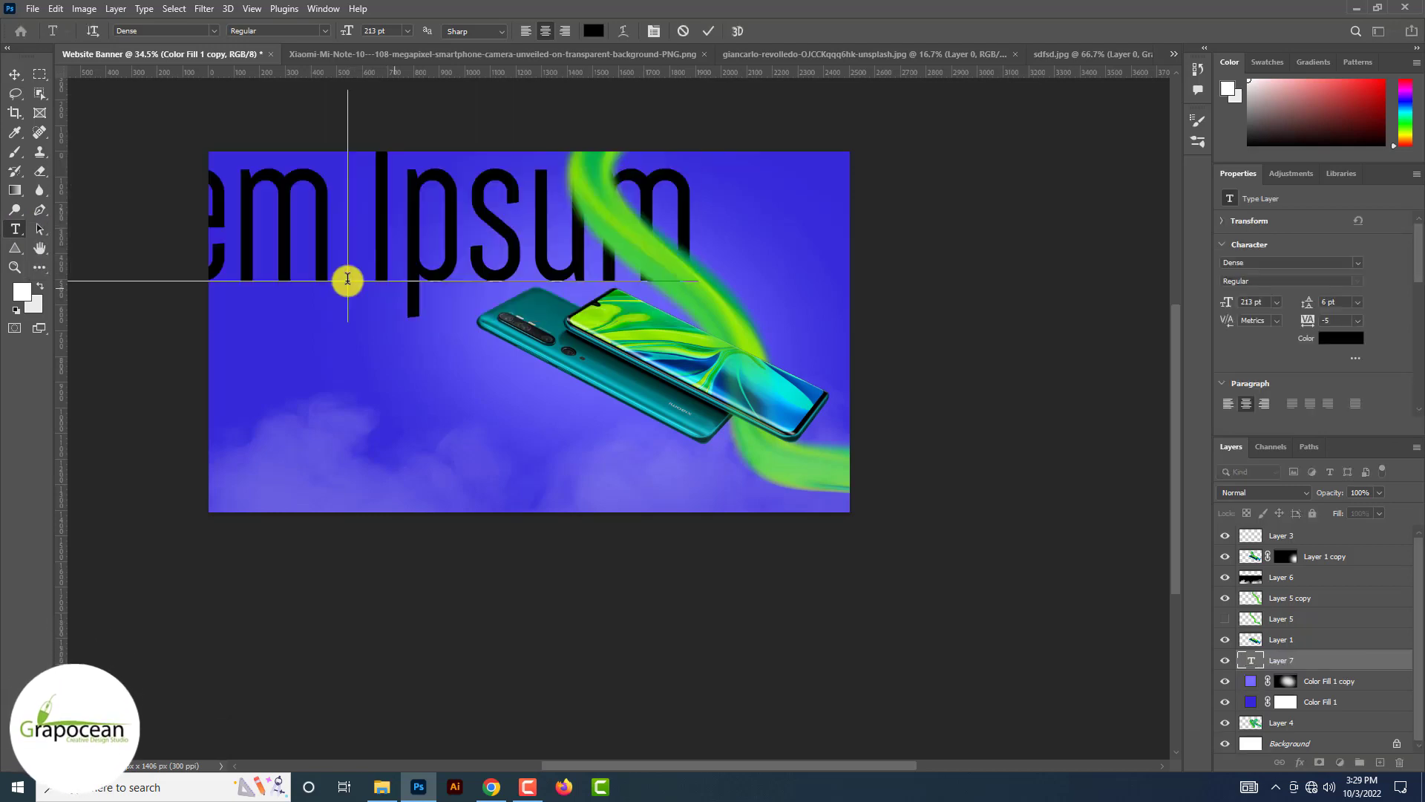
{"action": "type", "text": "R"}
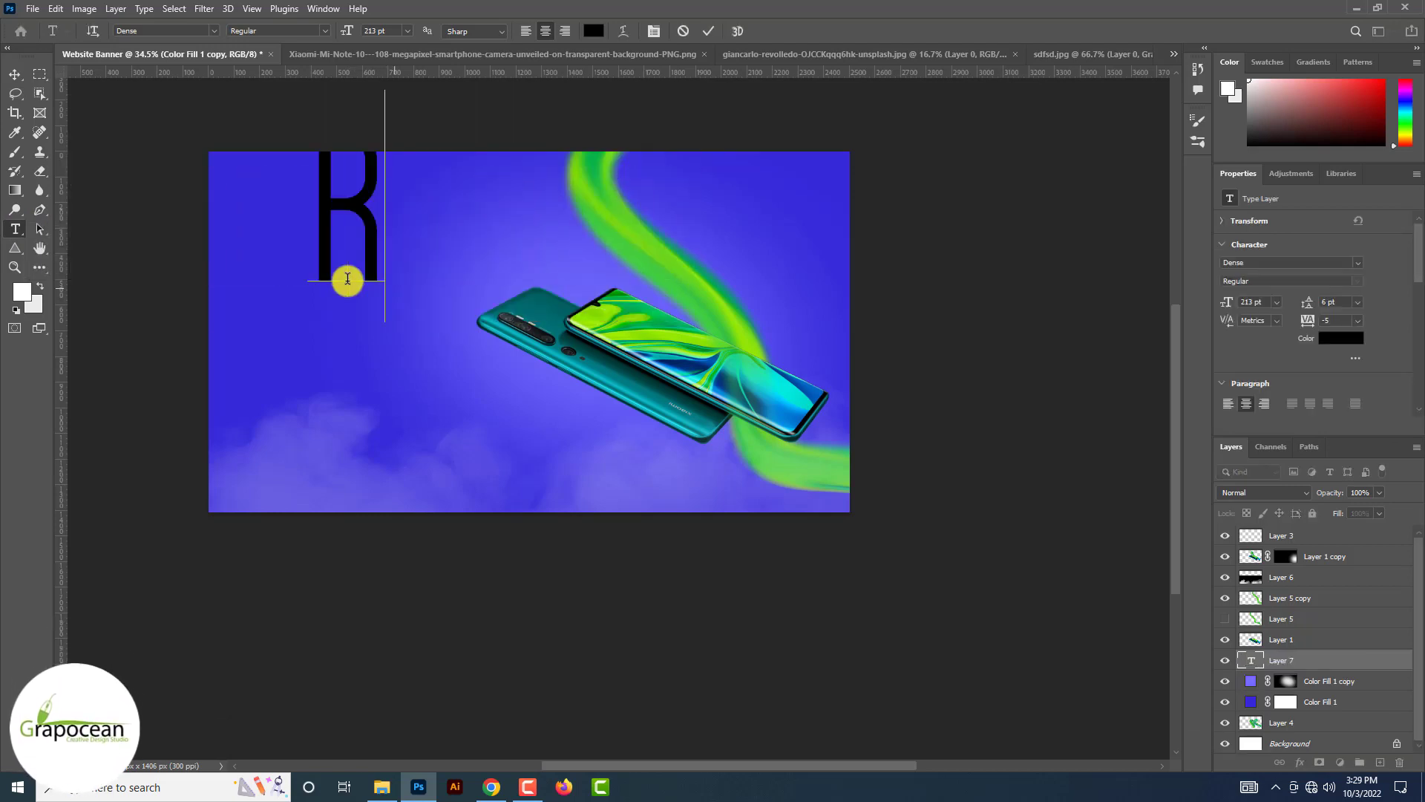
{"action": "type", "text": "ed"}
{"action": "key", "text": "ctrl+z"}
{"action": "key", "text": "ctrl+z"}
{"action": "key", "text": "ctrl+z"}
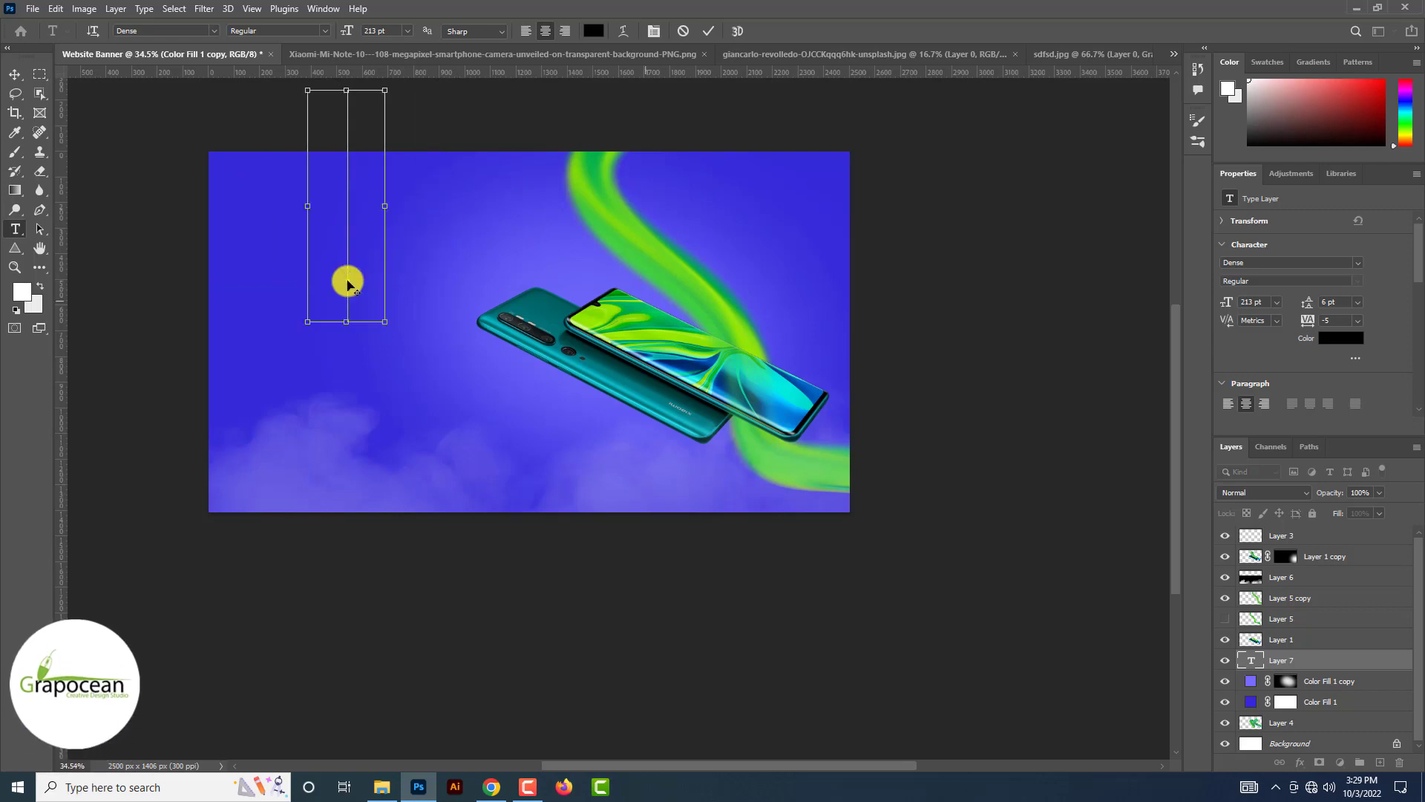
Enter "Brand" as the headline text in the upper-left area of the banner, in white Dense Regular type
{"action": "key", "text": "ctrl+plus"}
{"action": "key", "text": "ctrl+plus"}
{"action": "key", "text": "ctrl+plus"}
{"action": "scroll", "coordinate": [348, 284], "scroll_direction": "down", "scroll_amount": 4}
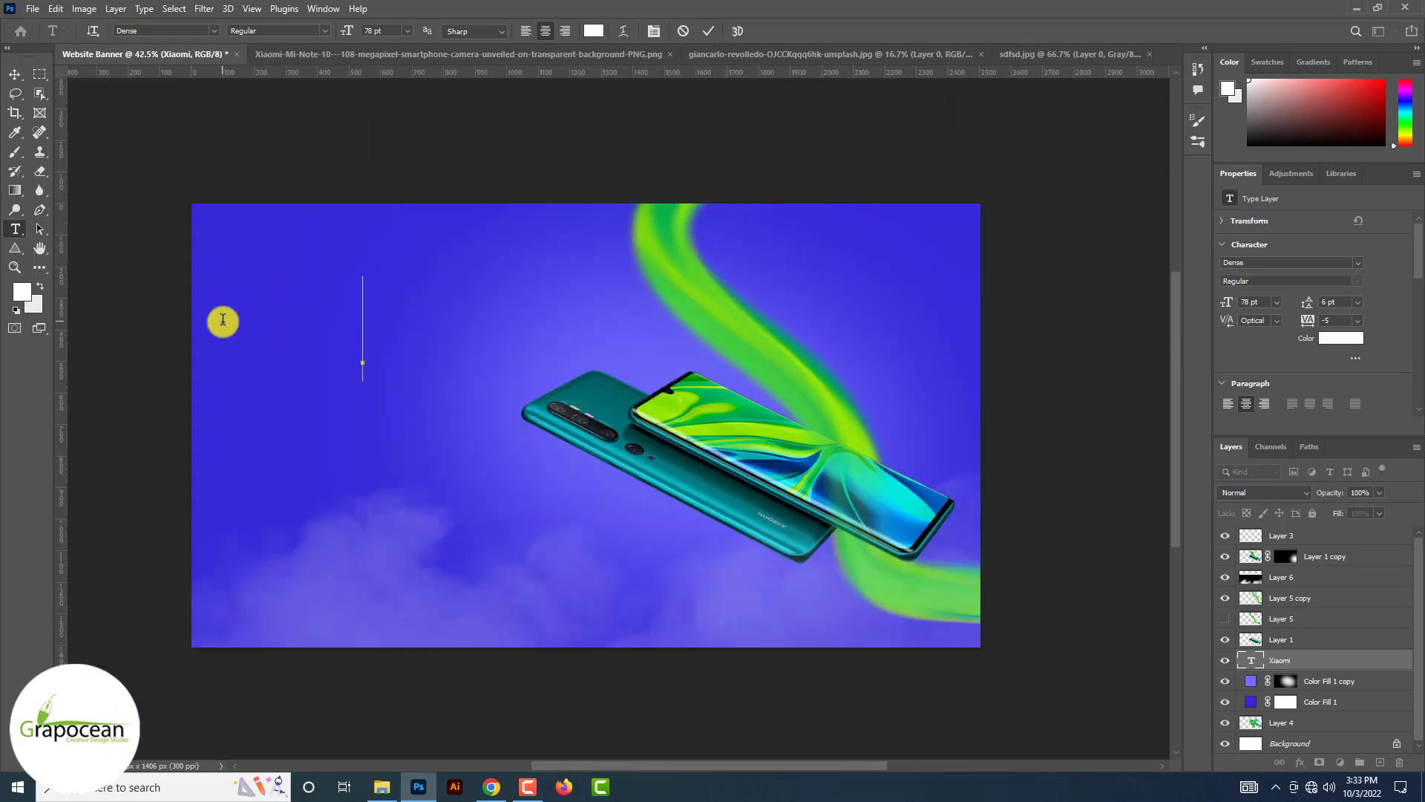
{"action": "type", "text": "Brand"}
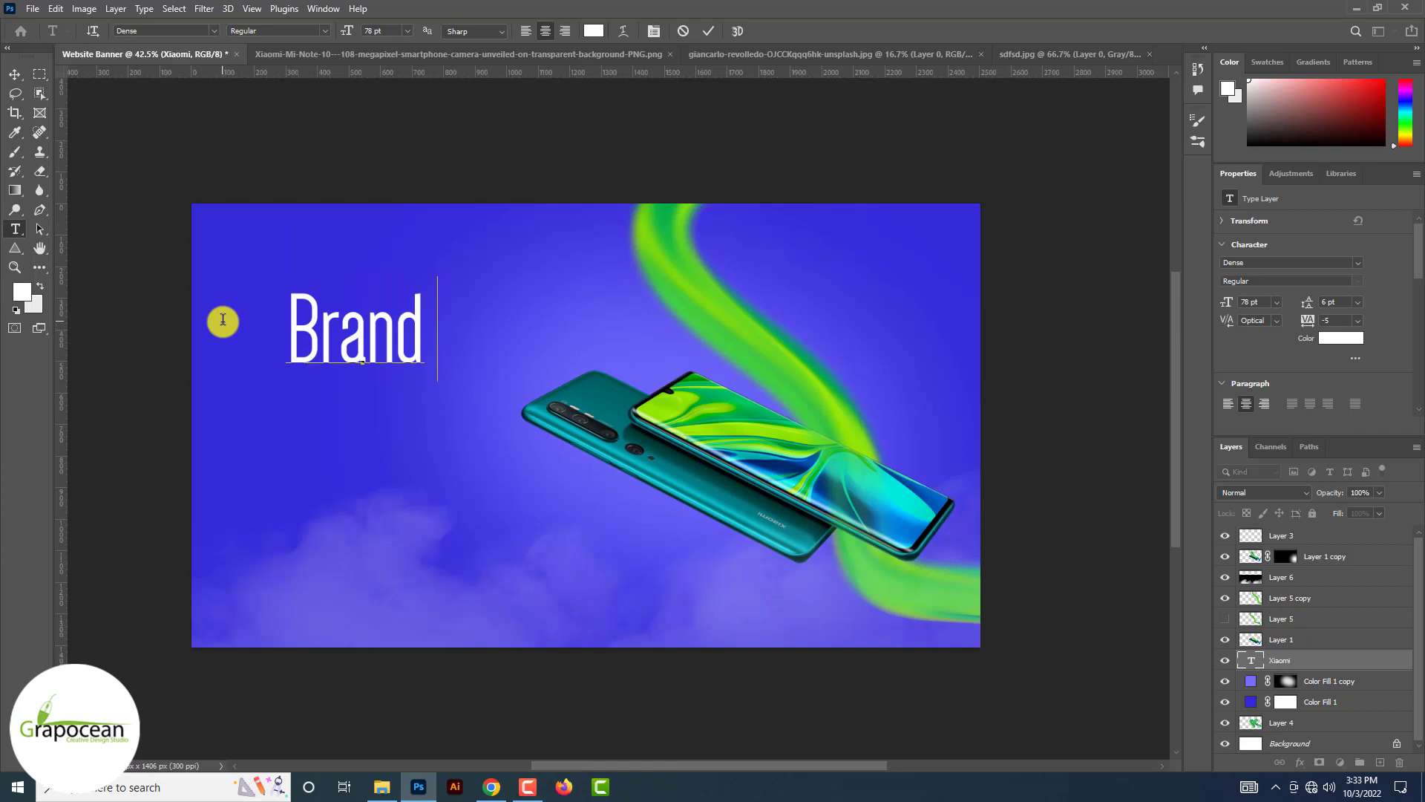
{"action": "key", "text": "ctrl+Return"}
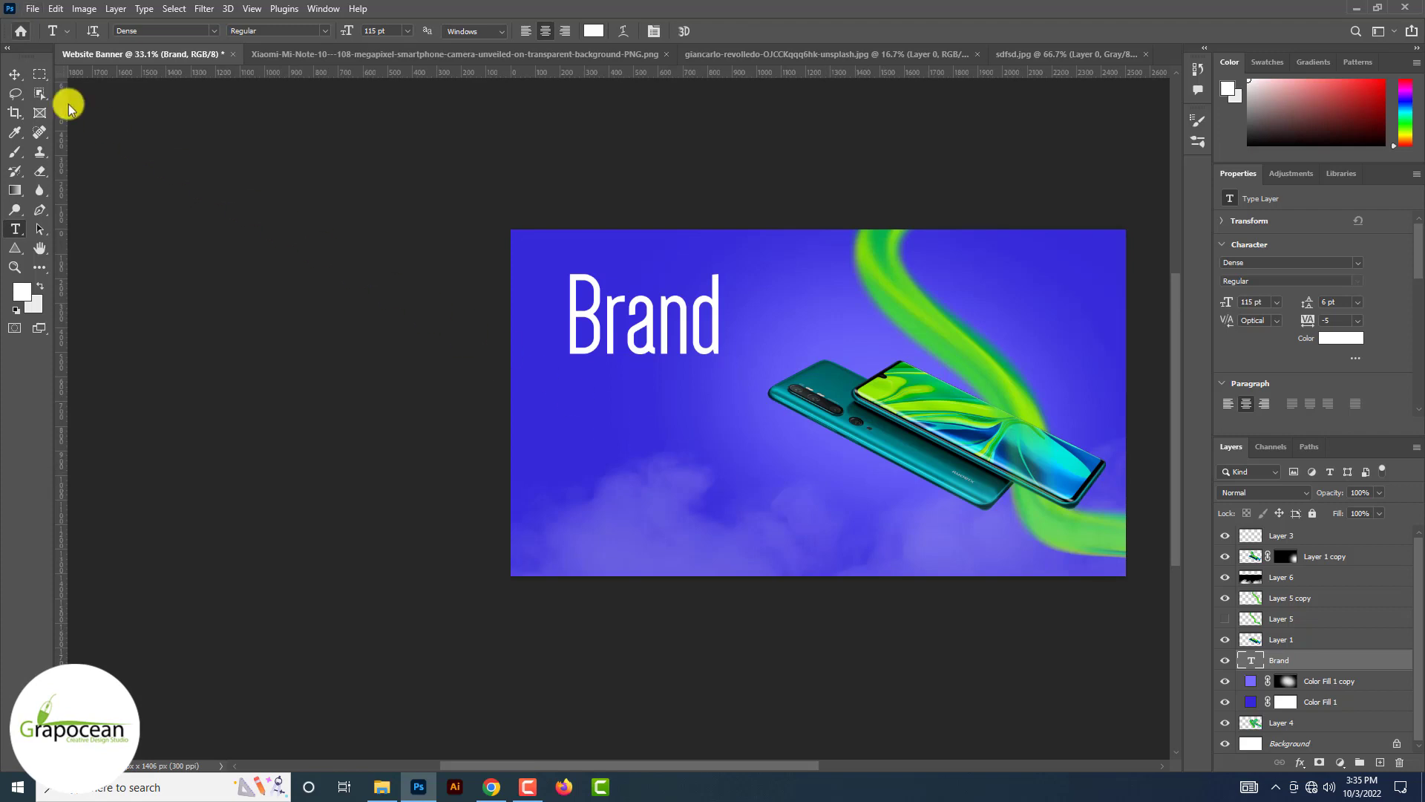
Darken the Color Fill 1 background to a very dark navy blue, about #090725
{"action": "key", "text": "v"}
{"action": "left_click", "coordinate": [661, 391]}
{"action": "left_click", "coordinate": [1252, 702]}
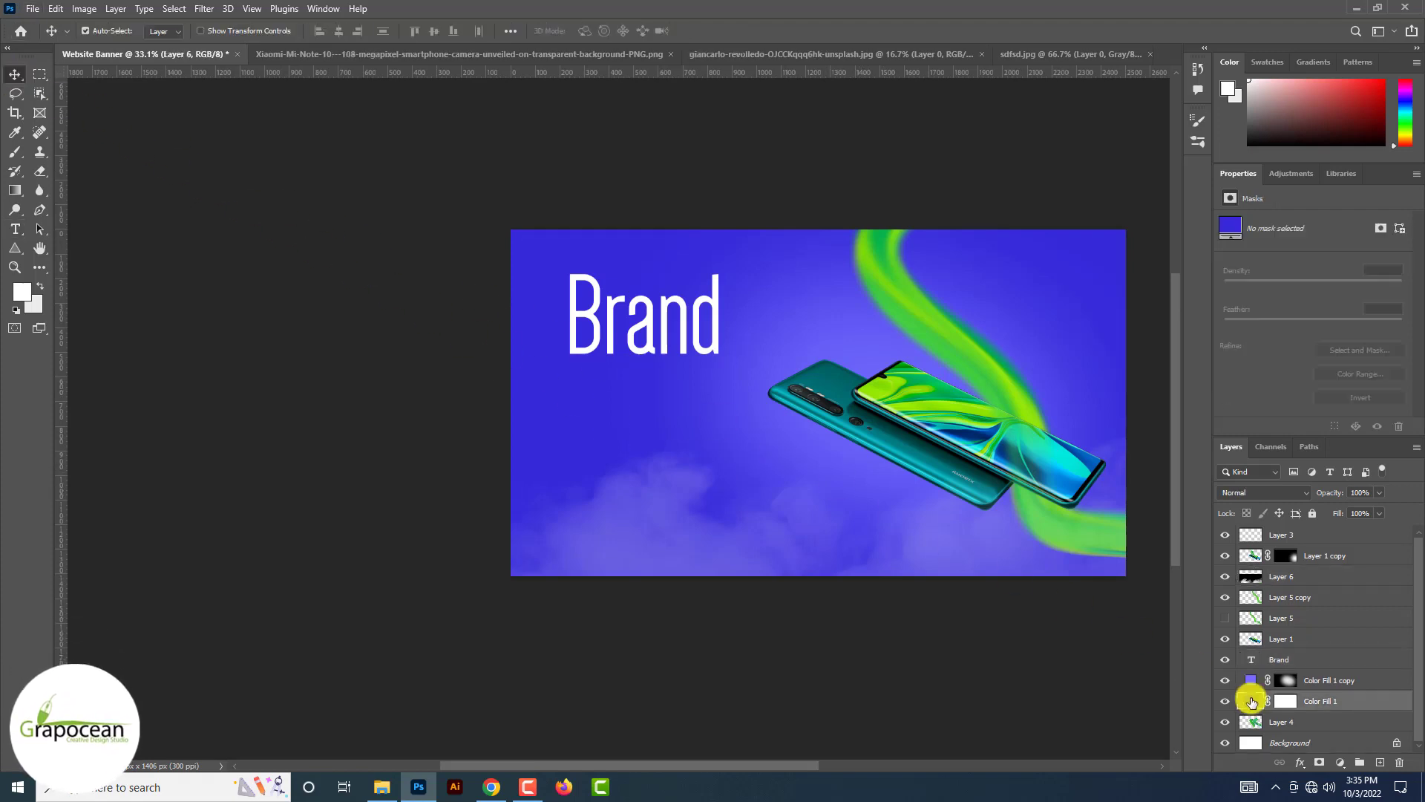
{"action": "double_click", "coordinate": [1252, 703]}
{"action": "left_click_drag", "start_coordinate": [1075, 566], "coordinate": [1079, 639]}
{"action": "left_click", "coordinate": [1210, 475]}
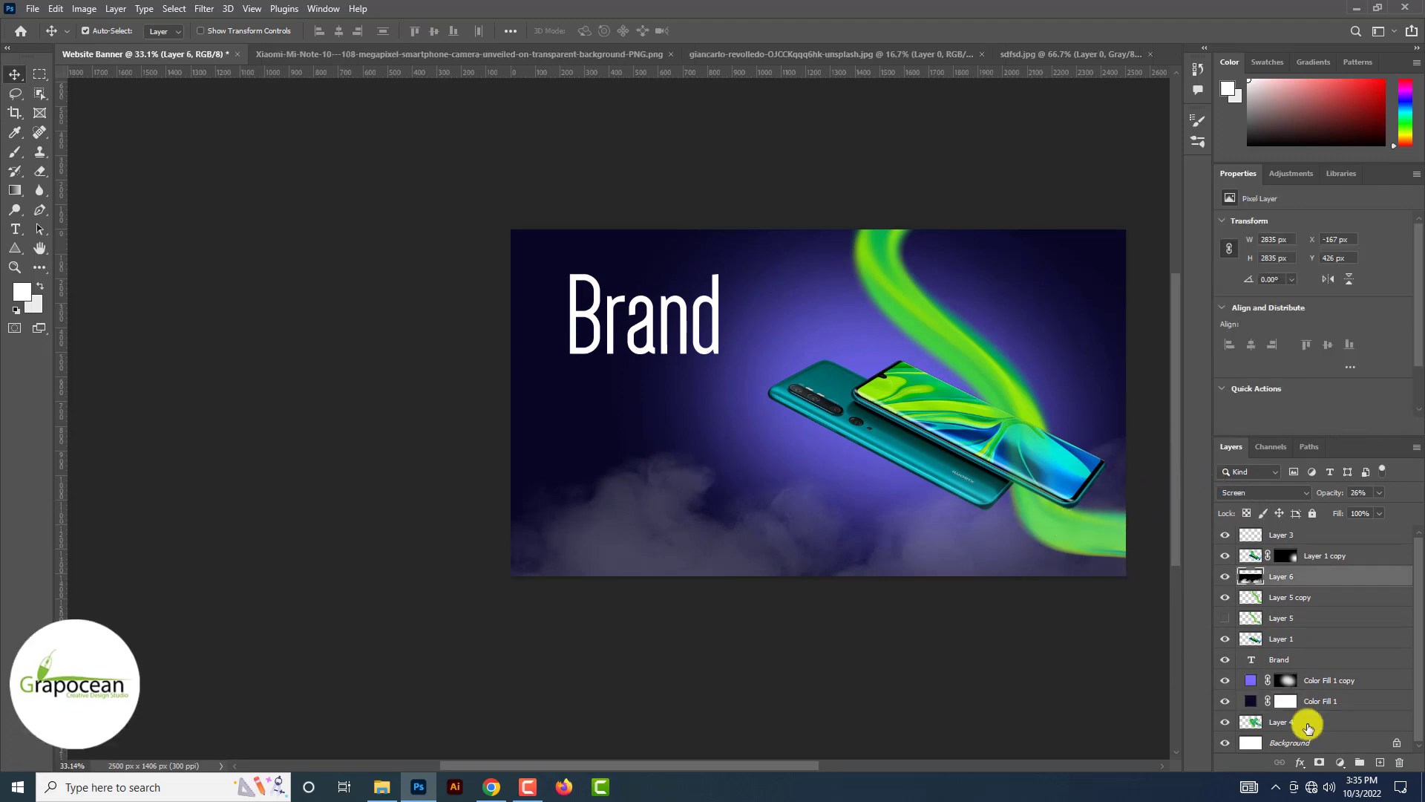
Recolor the Color Fill 1 copy glow by sampling the navy background and raising the brightness to 65%, giving #2920a7
{"action": "double_click", "coordinate": [1252, 680]}
{"action": "left_click", "coordinate": [670, 391]}
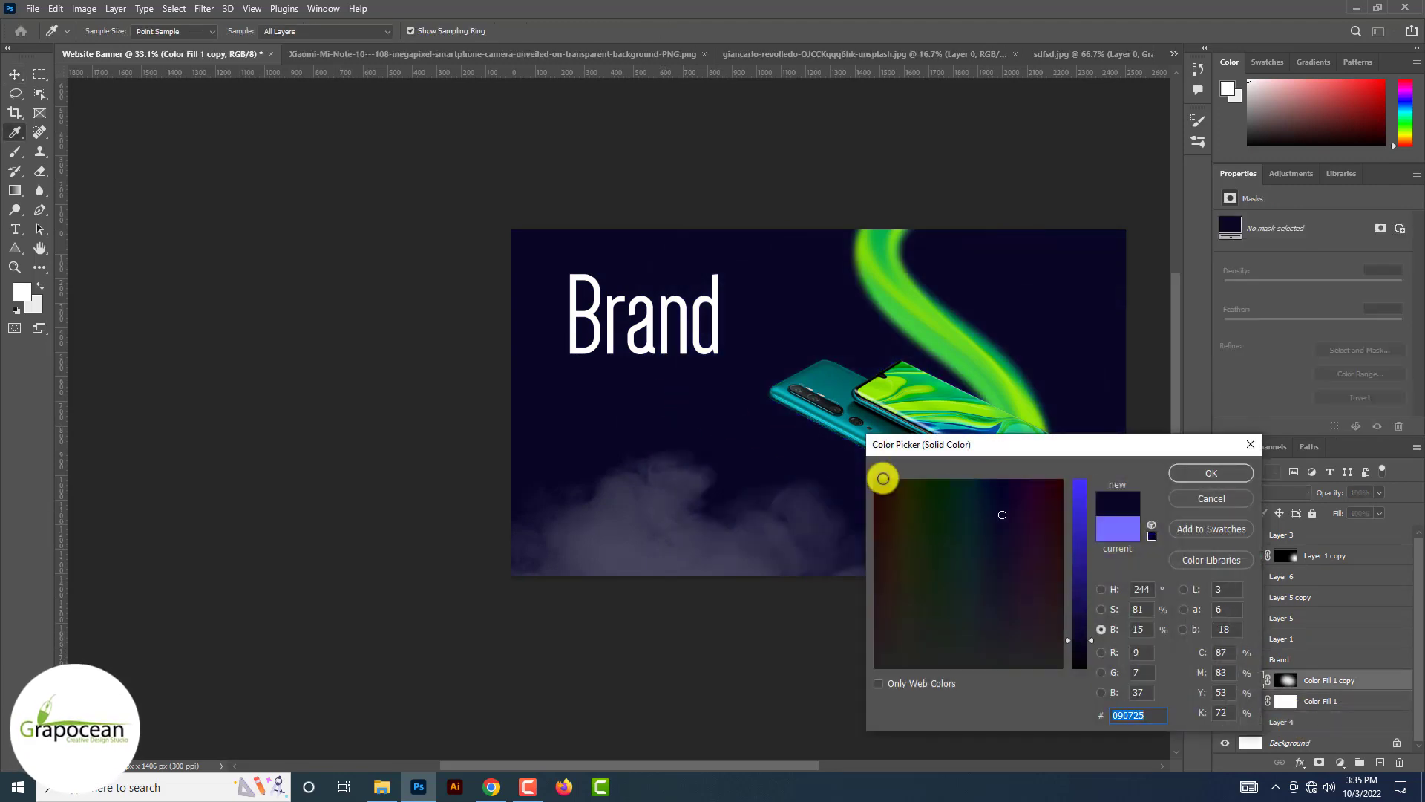
{"action": "left_click_drag", "start_coordinate": [1080, 586], "coordinate": [1077, 545]}
{"action": "left_click", "coordinate": [1209, 472]}
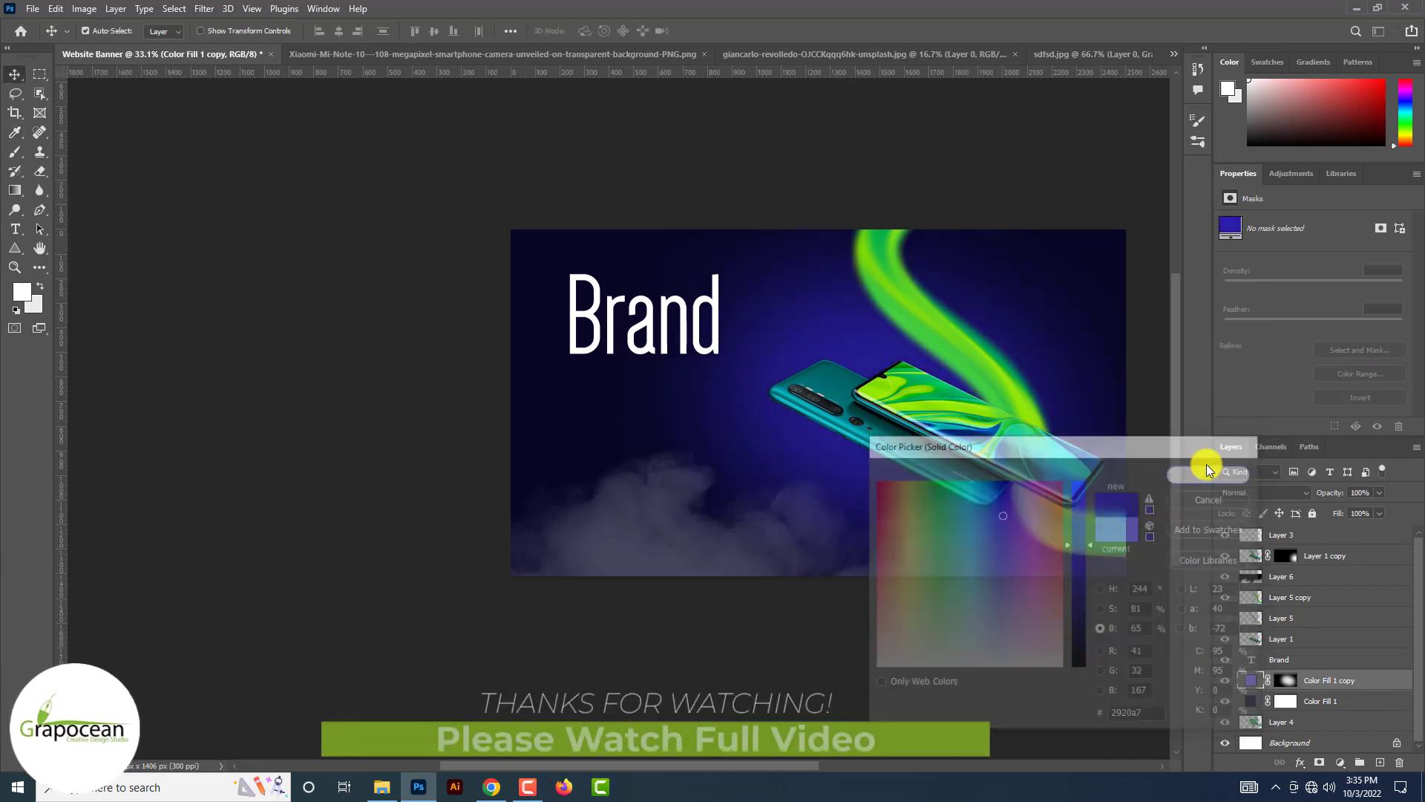
Raise the cloud layer's opacity to 100% and move it down to about Y 609 px
{"action": "left_click", "coordinate": [768, 543]}
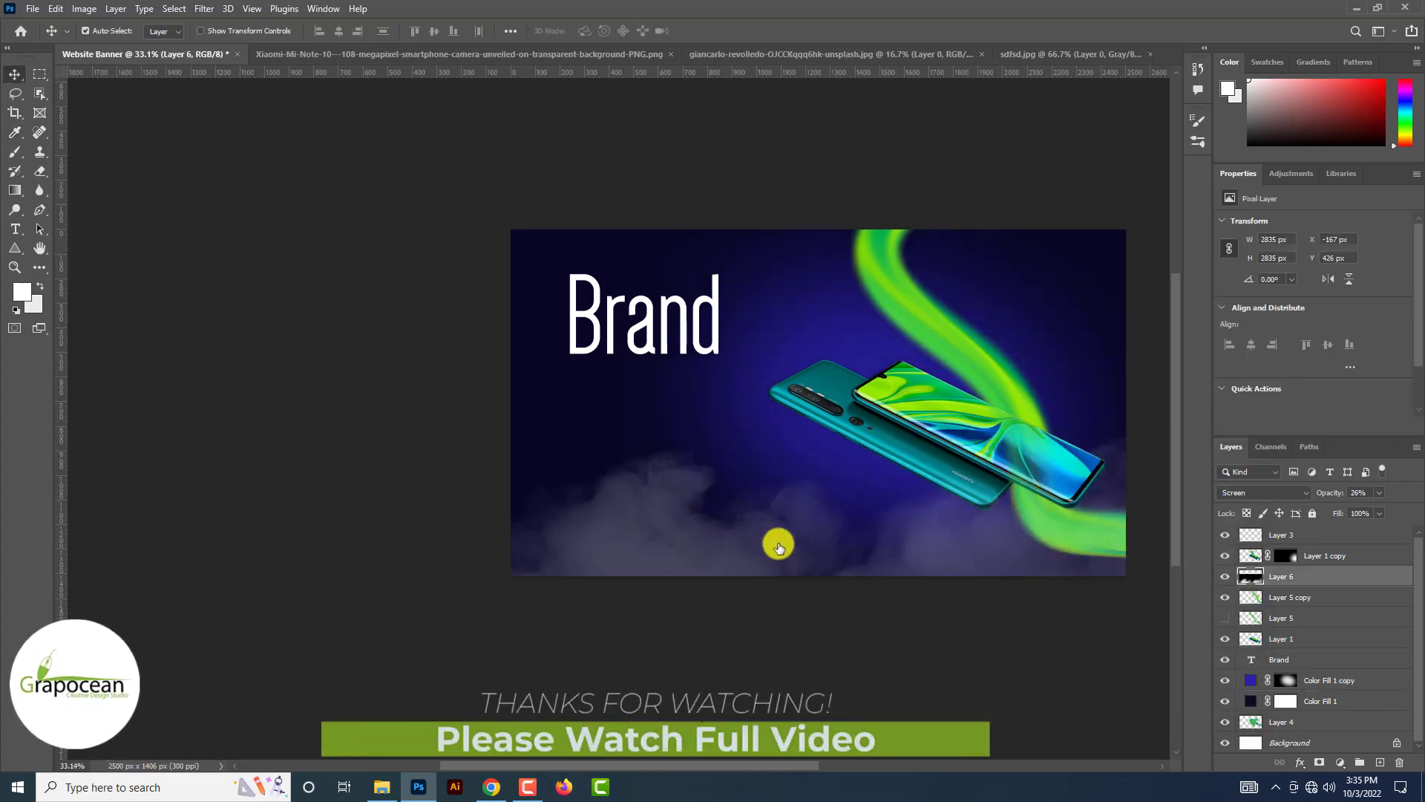
{"action": "left_click_drag", "start_coordinate": [1373, 508], "coordinate": [1407, 521]}
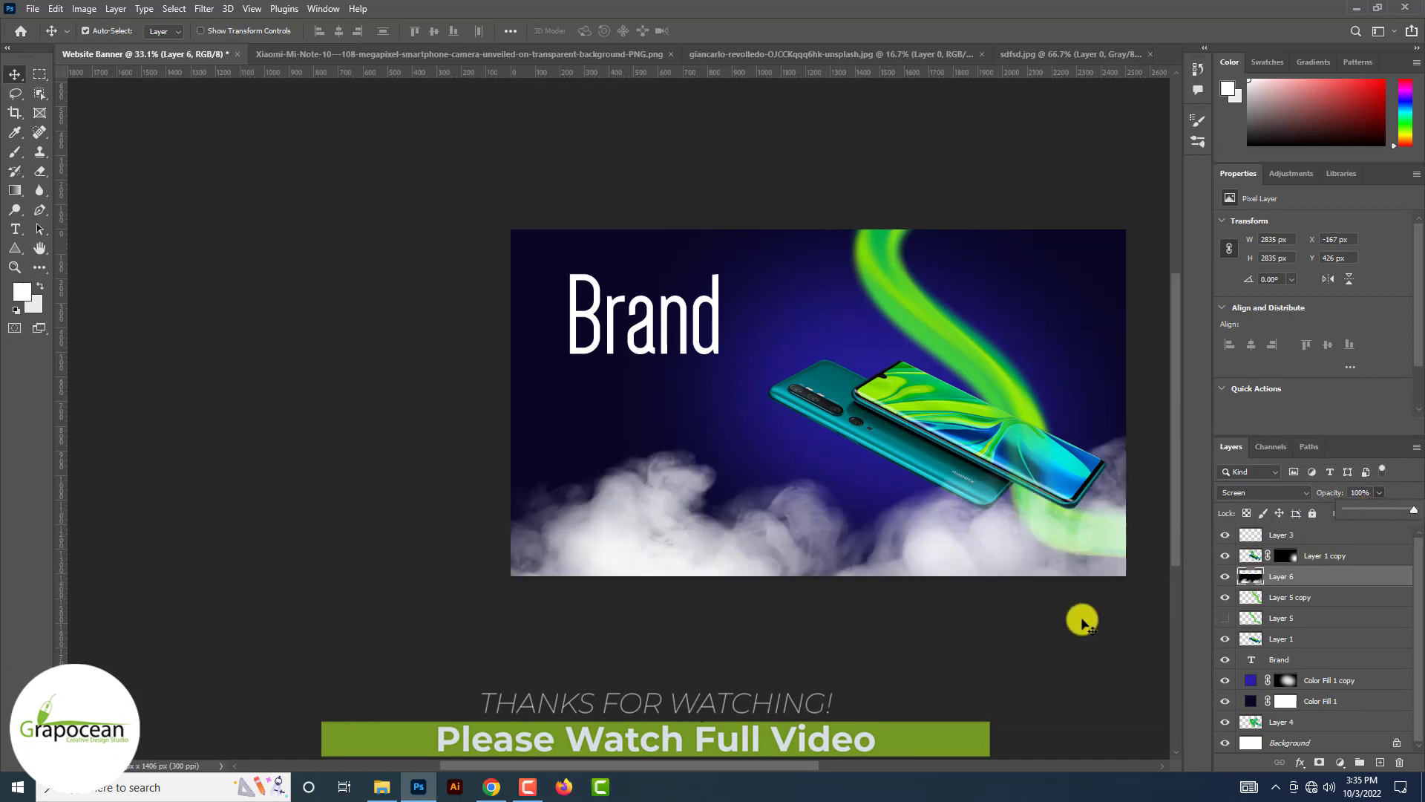
{"action": "left_click_drag", "start_coordinate": [964, 544], "coordinate": [962, 580]}
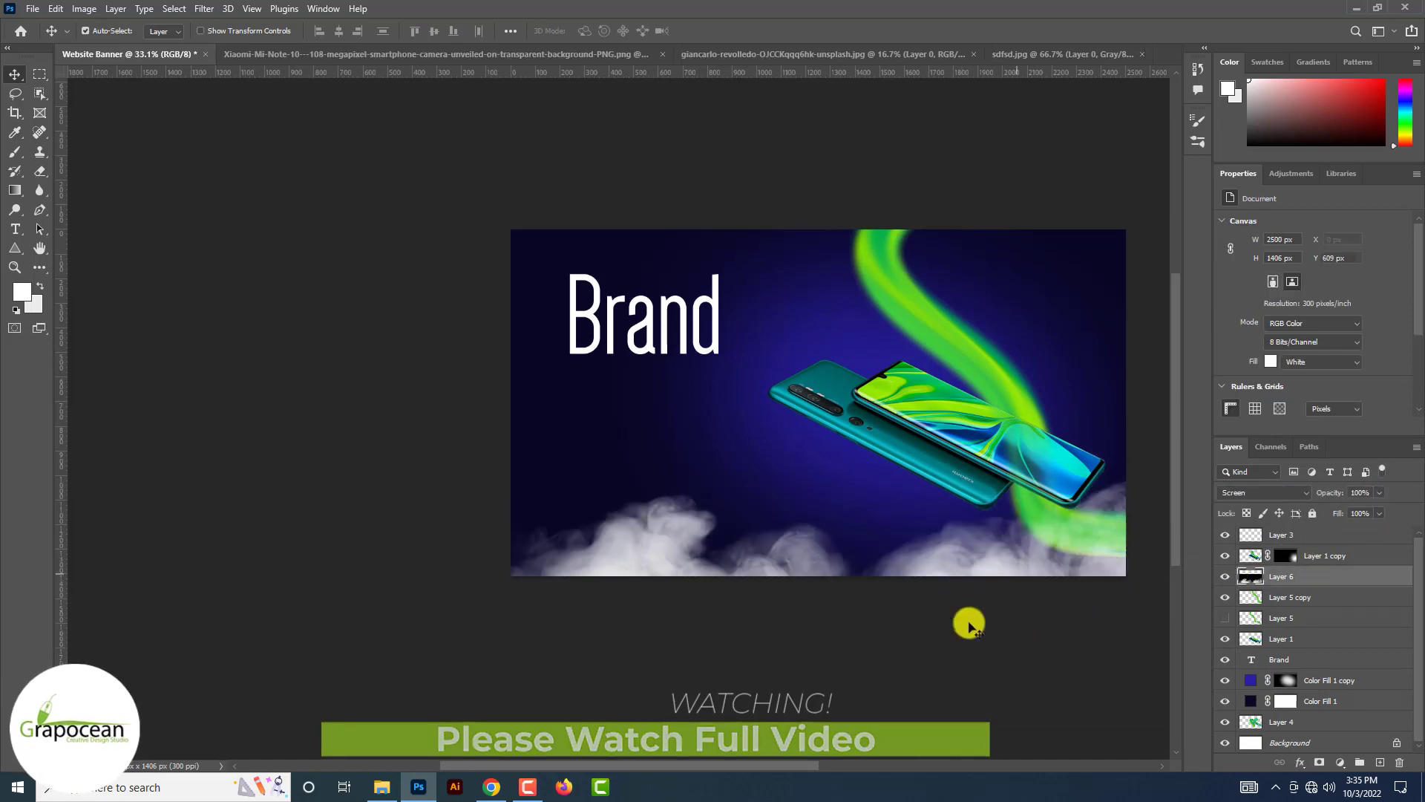
{"action": "left_click", "coordinate": [981, 694]}
Move the "Brand" headline down to mid-height in the left half of the banner, beside the phone
{"action": "scroll", "coordinate": [981, 695], "scroll_direction": "down", "scroll_amount": 6}
{"action": "scroll", "coordinate": [981, 695], "scroll_direction": "up", "scroll_amount": 8}
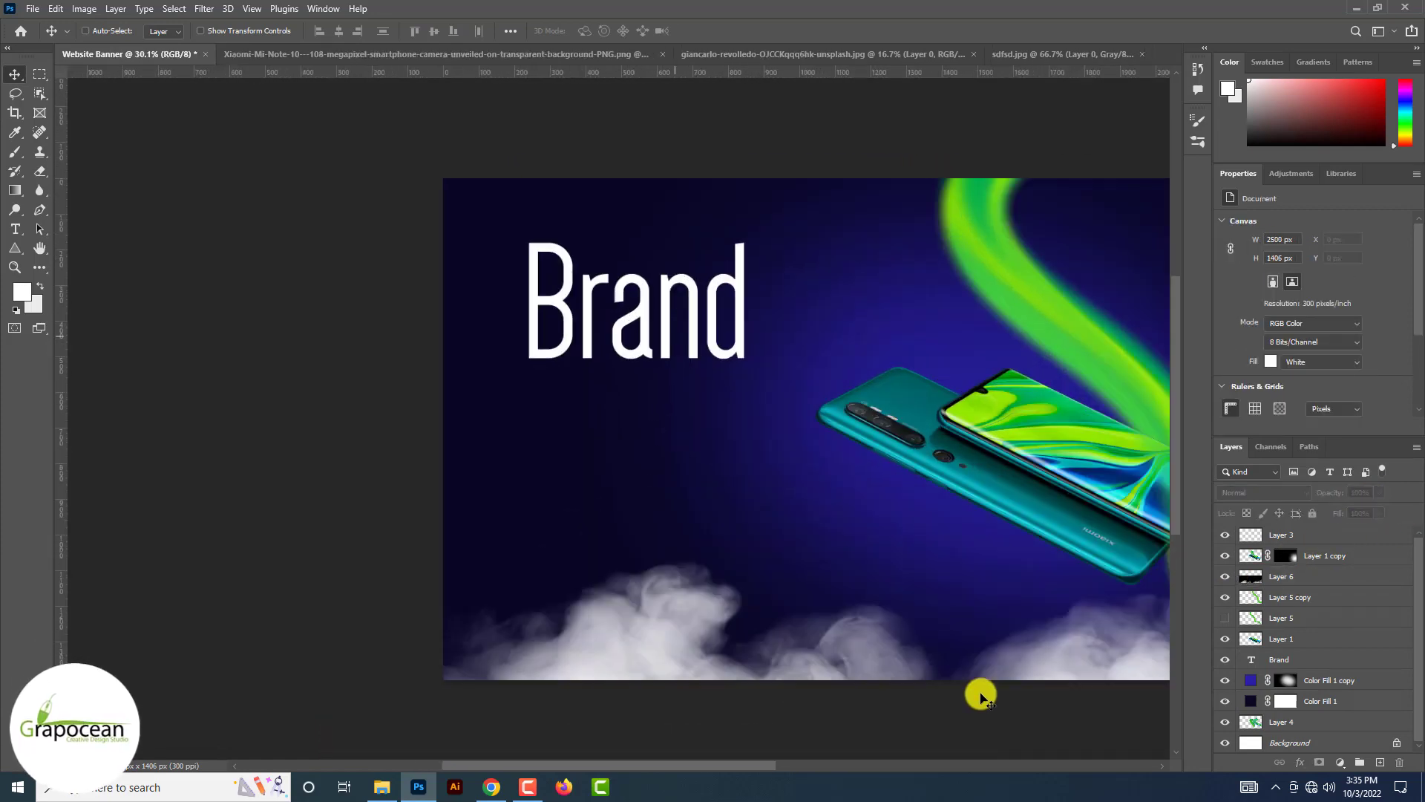
{"action": "scroll", "coordinate": [981, 694], "scroll_direction": "up", "scroll_amount": 2}
{"action": "scroll", "coordinate": [981, 694], "scroll_direction": "down", "scroll_amount": 4}
{"action": "scroll", "coordinate": [980, 694], "scroll_direction": "up", "scroll_amount": 3}
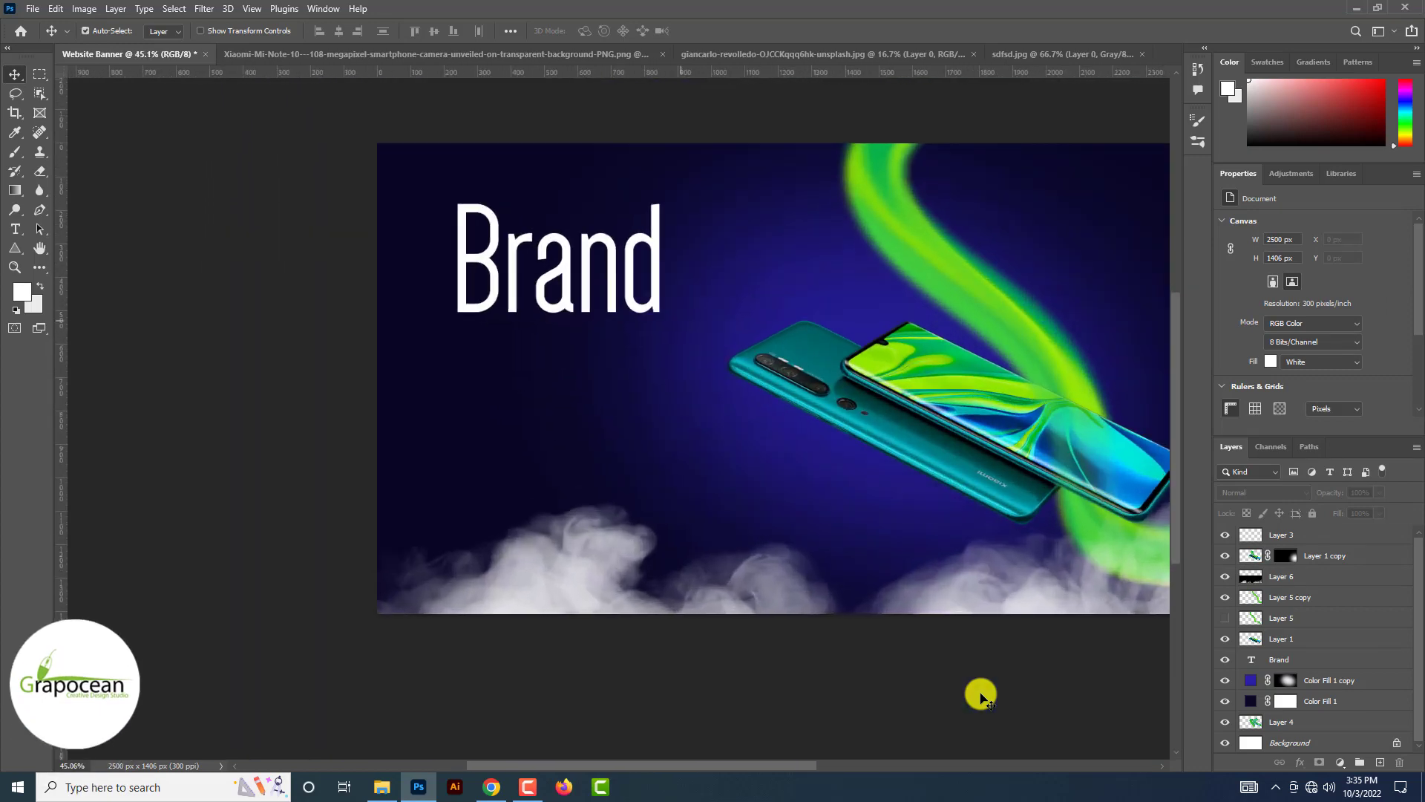
{"action": "scroll", "coordinate": [646, 324], "scroll_direction": "up", "scroll_amount": 2}
{"action": "left_click_drag", "start_coordinate": [612, 285], "coordinate": [674, 422]}
{"action": "scroll", "coordinate": [673, 422], "scroll_direction": "down", "scroll_amount": 4}
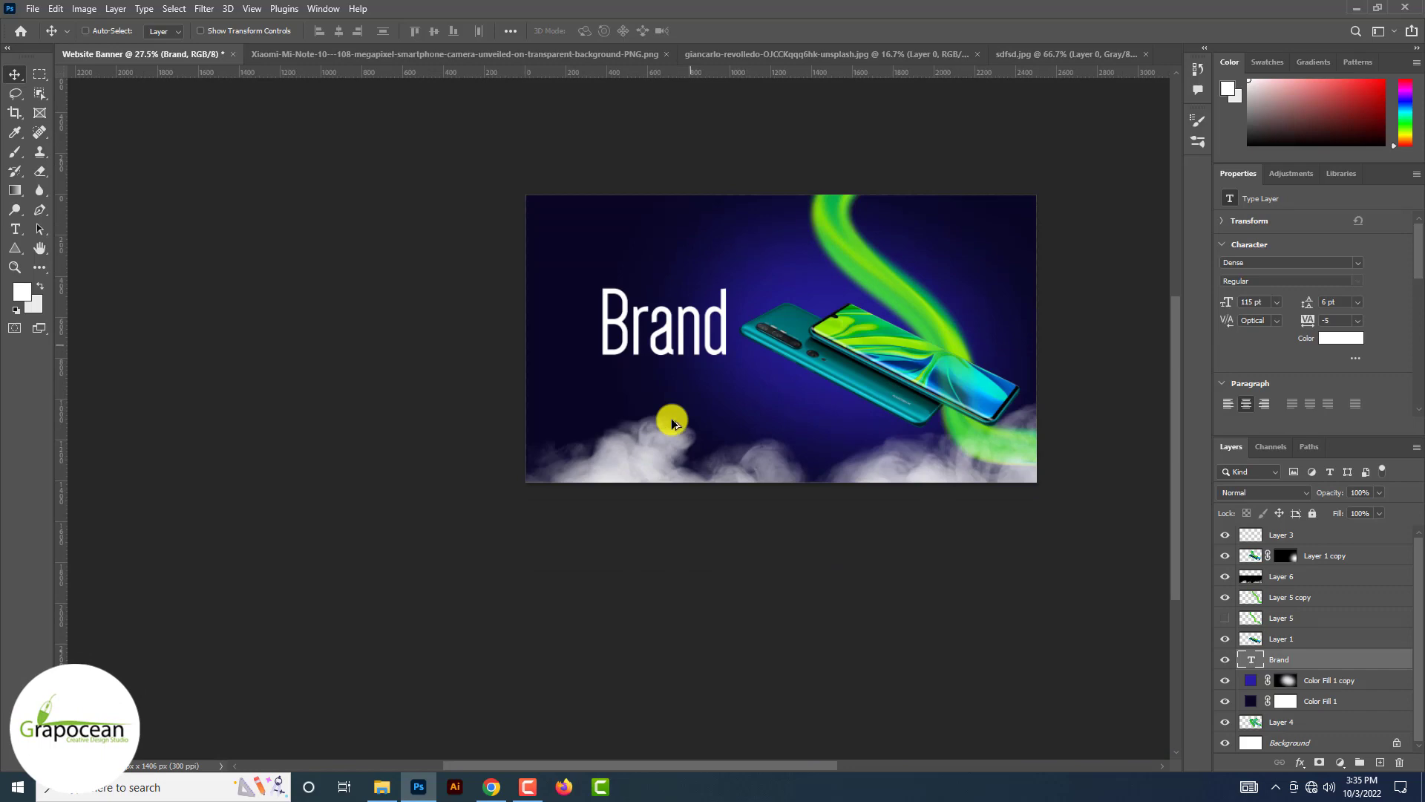
Tighten the letter spacing of the whole "Brand" headline to a tracking of -45
{"action": "scroll", "coordinate": [689, 334], "scroll_direction": "up", "scroll_amount": 6}
{"action": "left_click", "coordinate": [16, 229]}
{"action": "left_click", "coordinate": [446, 292]}
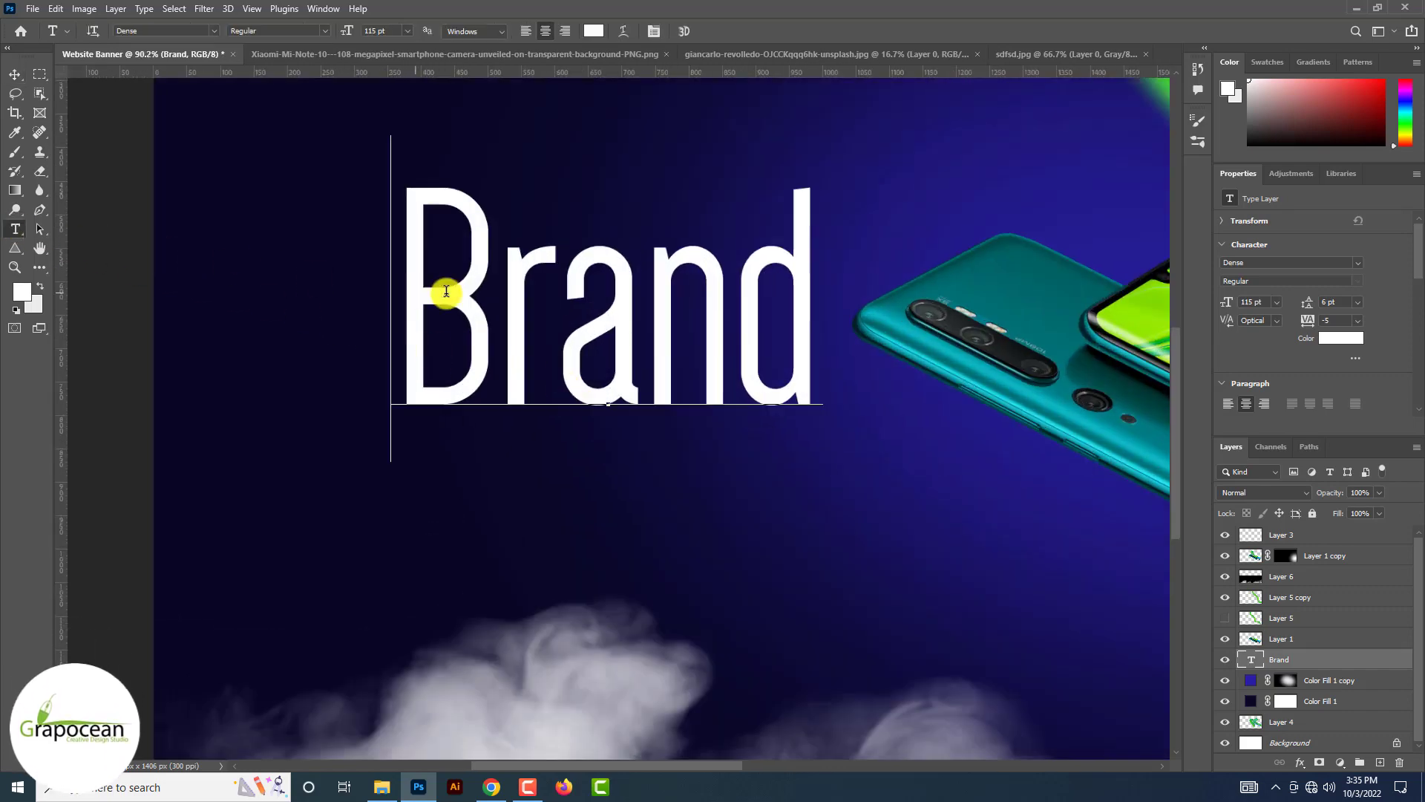
{"action": "left_click_drag", "start_coordinate": [447, 292], "coordinate": [952, 323]}
{"action": "scroll", "coordinate": [952, 325], "scroll_direction": "up", "scroll_amount": 5}
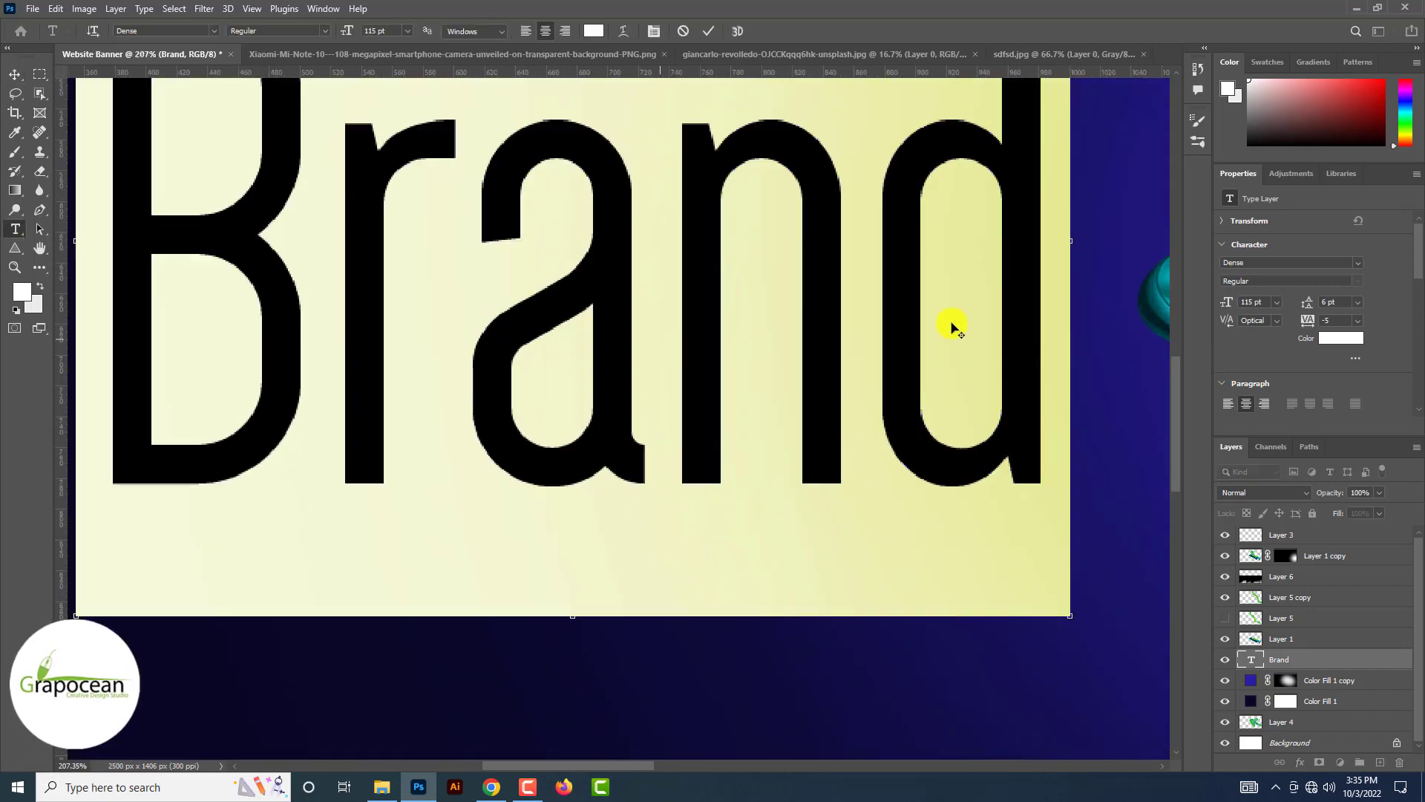
{"action": "key", "text": "alt+Left"}
{"action": "key", "text": "alt+Left"}
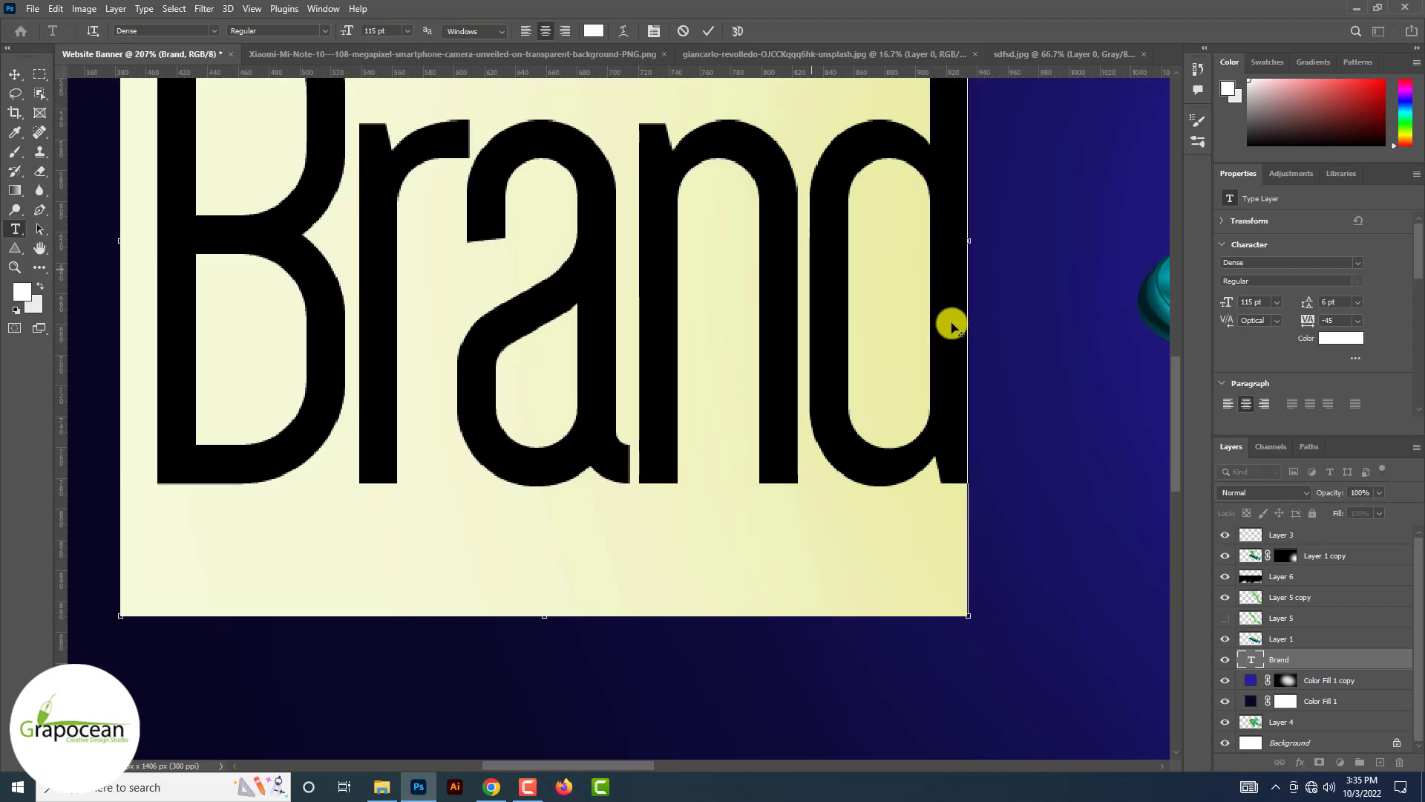
Set the "Brand" headline's tracking to -25 and change its font to Anton
{"action": "scroll", "coordinate": [952, 324], "scroll_direction": "down", "scroll_amount": 6}
{"action": "key", "text": "alt+Right"}
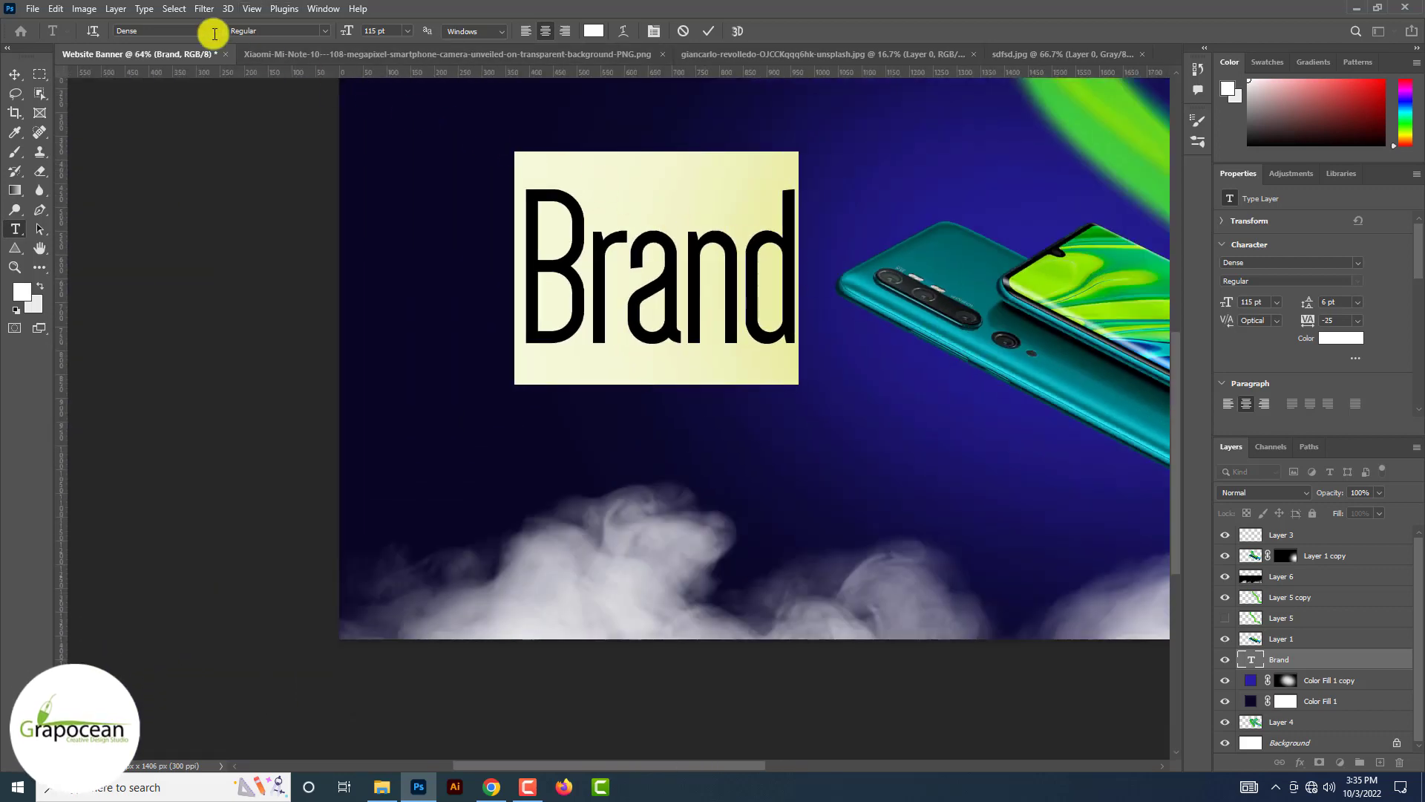
{"action": "left_click", "coordinate": [214, 32]}
{"action": "key", "text": "Down"}
{"action": "key", "text": "Down"}
{"action": "key", "text": "Up"}
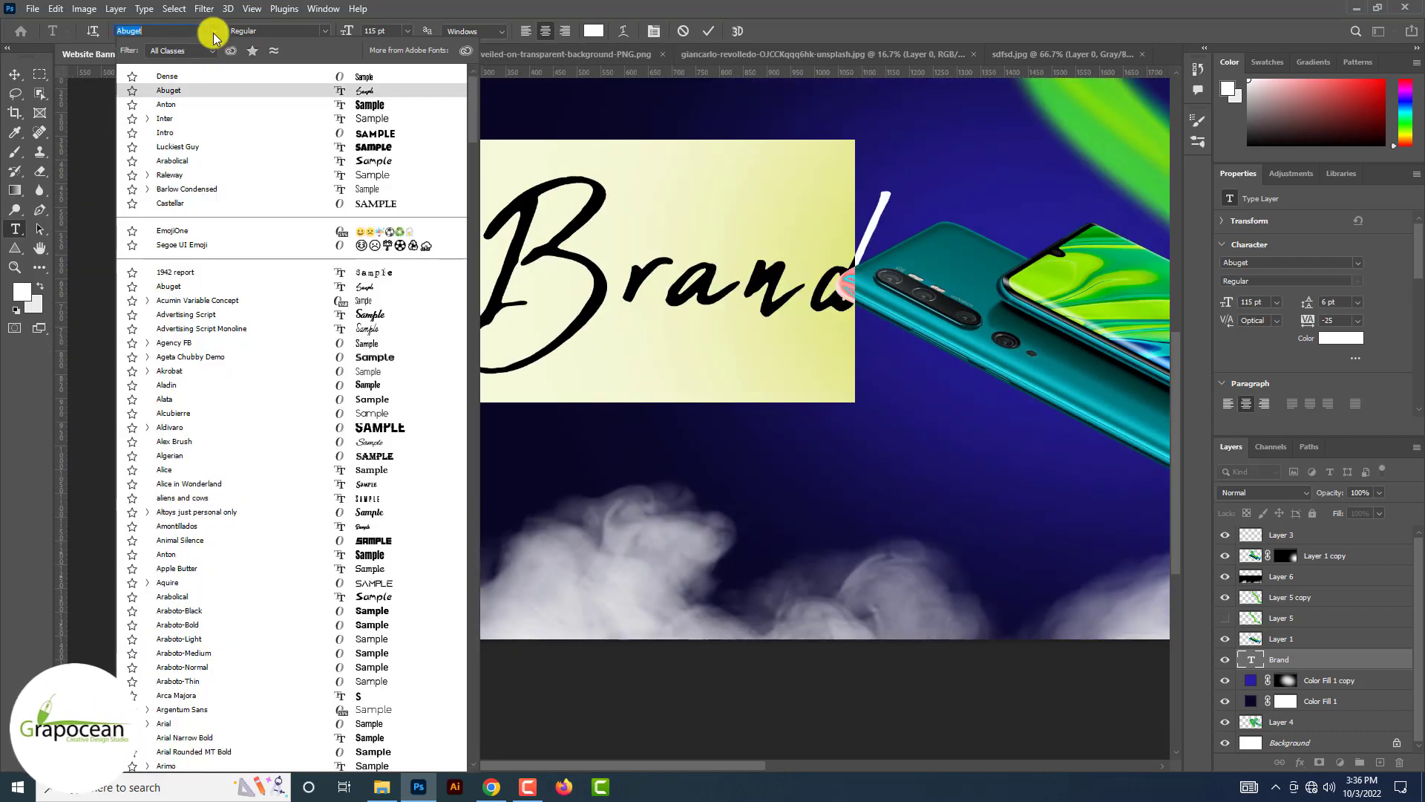
{"action": "left_click", "coordinate": [303, 102]}
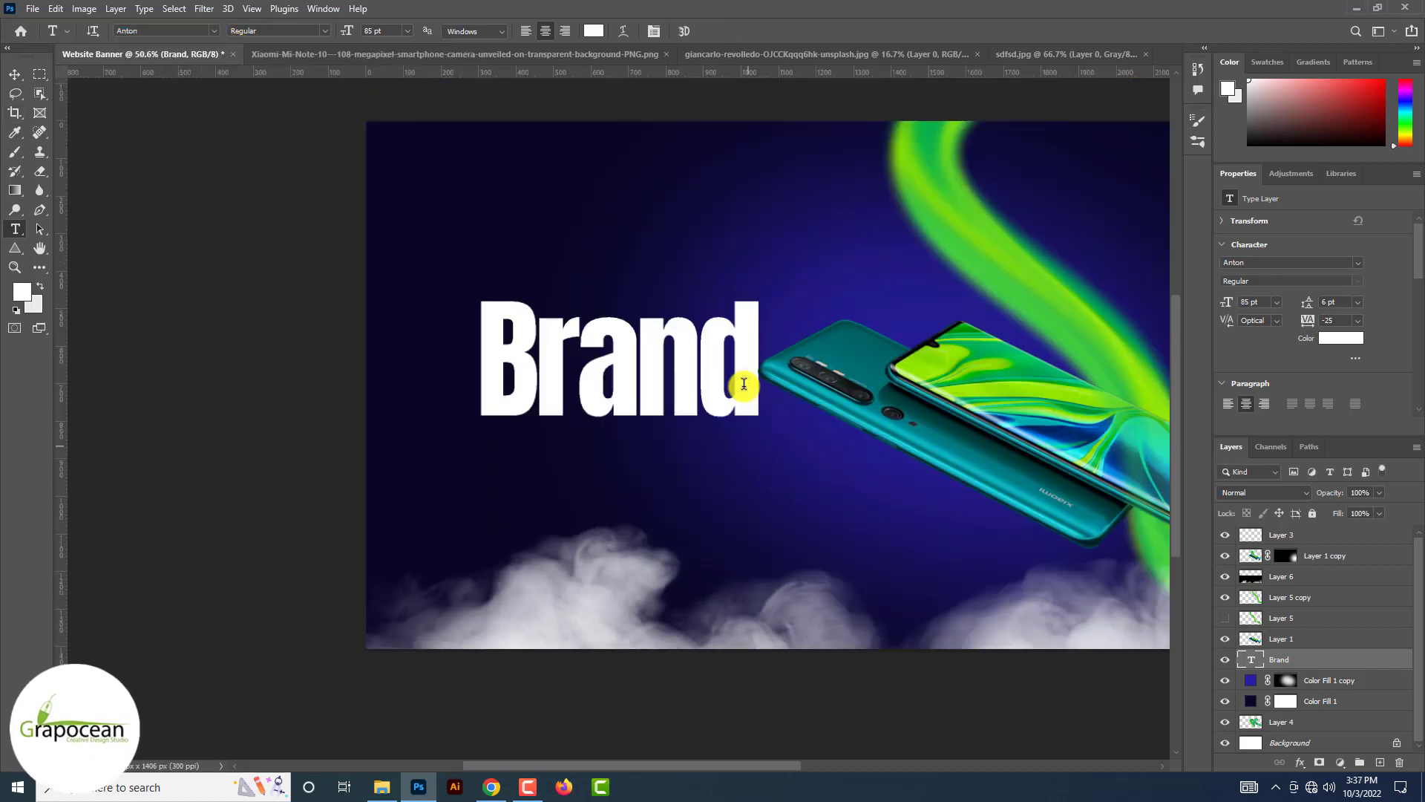
Select the whole "Brand" headline, enlarge it to 103 pt and finish editing the text
{"action": "scroll", "coordinate": [744, 383], "scroll_direction": "up", "scroll_amount": 5}
{"action": "scroll", "coordinate": [760, 378], "scroll_direction": "down", "scroll_amount": 2}
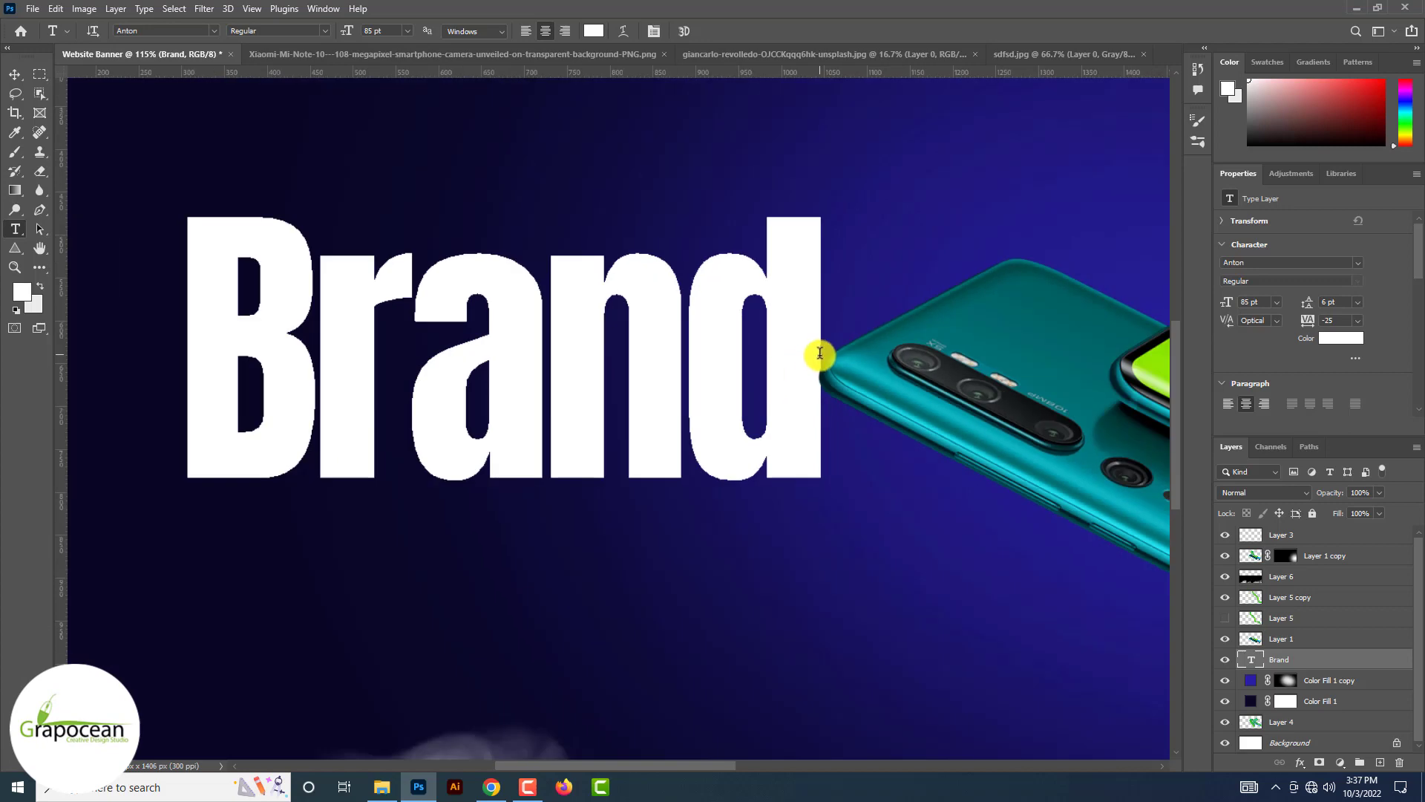
{"action": "left_click_drag", "start_coordinate": [819, 354], "coordinate": [8, 333]}
{"action": "scroll", "coordinate": [9, 333], "scroll_direction": "up", "scroll_amount": 7}
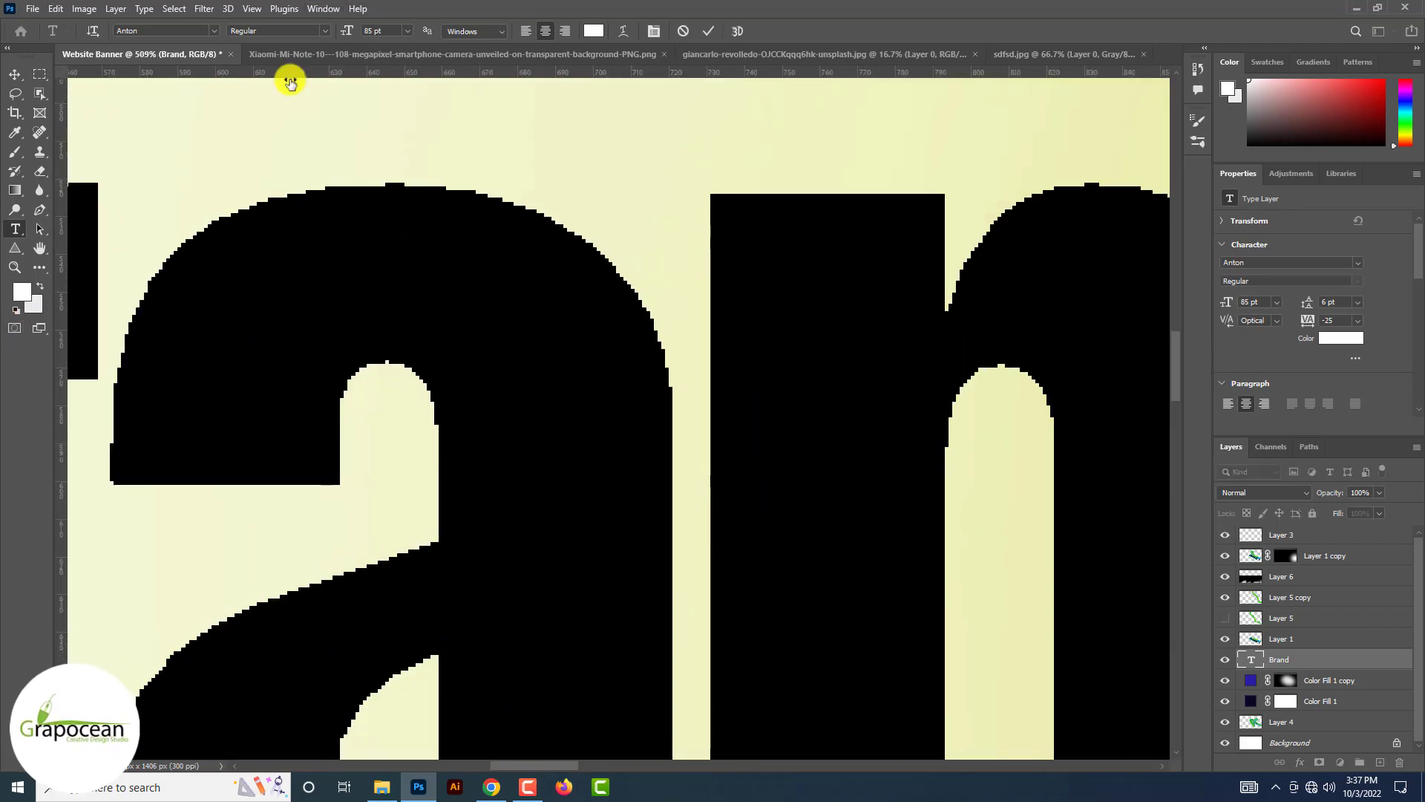
{"action": "left_click_drag", "start_coordinate": [351, 30], "coordinate": [352, 30]}
{"action": "scroll", "coordinate": [353, 29], "scroll_direction": "up", "scroll_amount": 5}
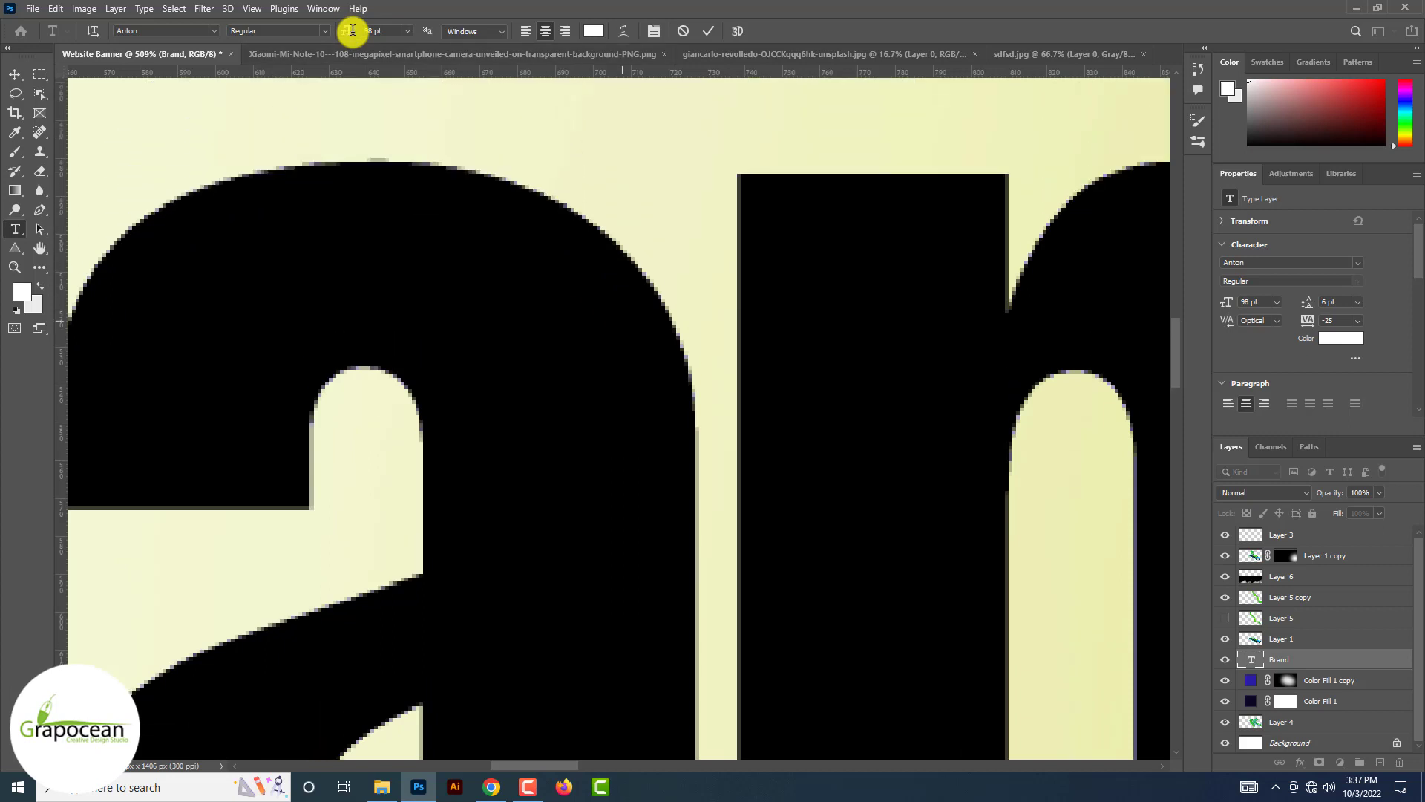
{"action": "scroll", "coordinate": [352, 30], "scroll_direction": "down", "scroll_amount": 11}
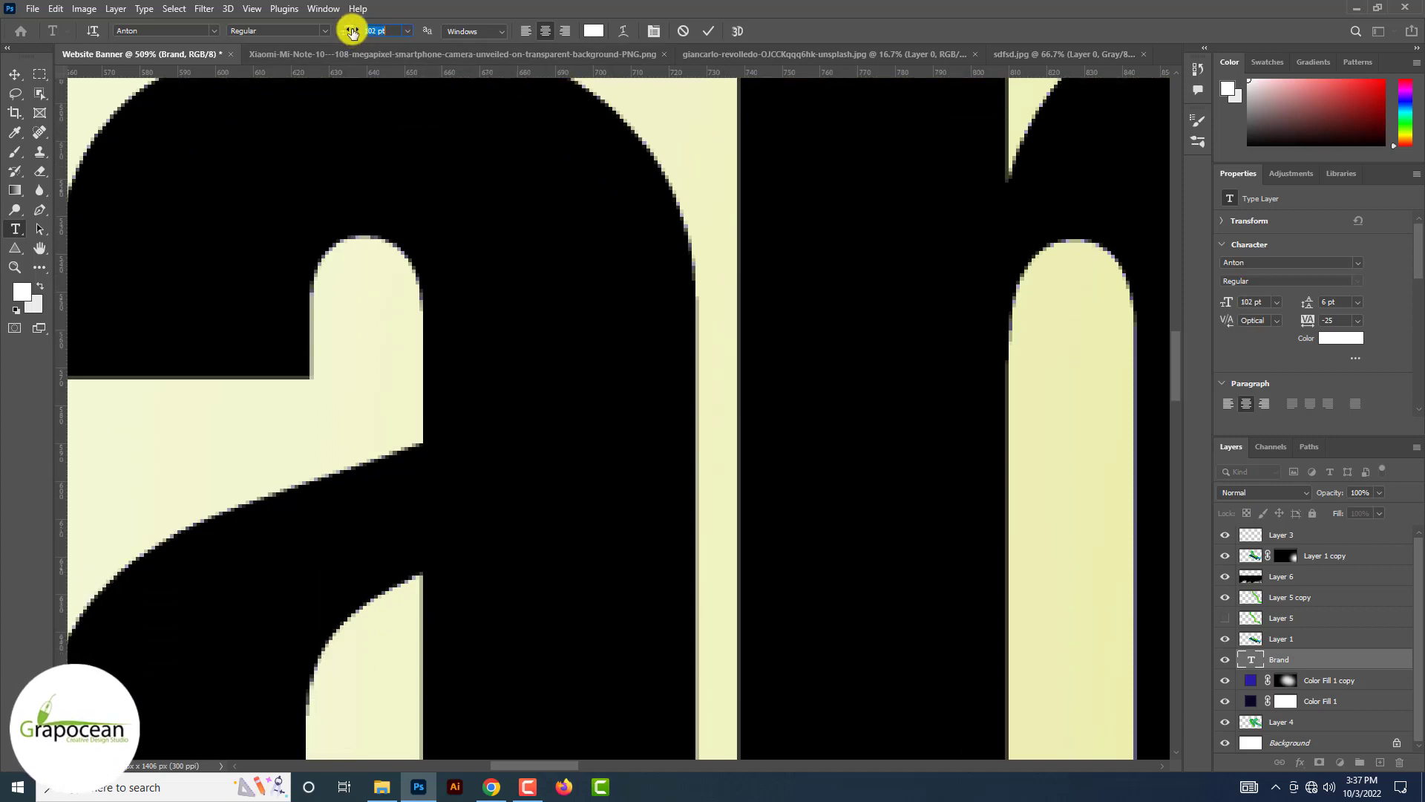
{"action": "left_click_drag", "start_coordinate": [353, 31], "coordinate": [354, 32]}
{"action": "scroll", "coordinate": [353, 32], "scroll_direction": "down", "scroll_amount": 3}
{"action": "scroll", "coordinate": [353, 32], "scroll_direction": "down", "scroll_amount": 3}
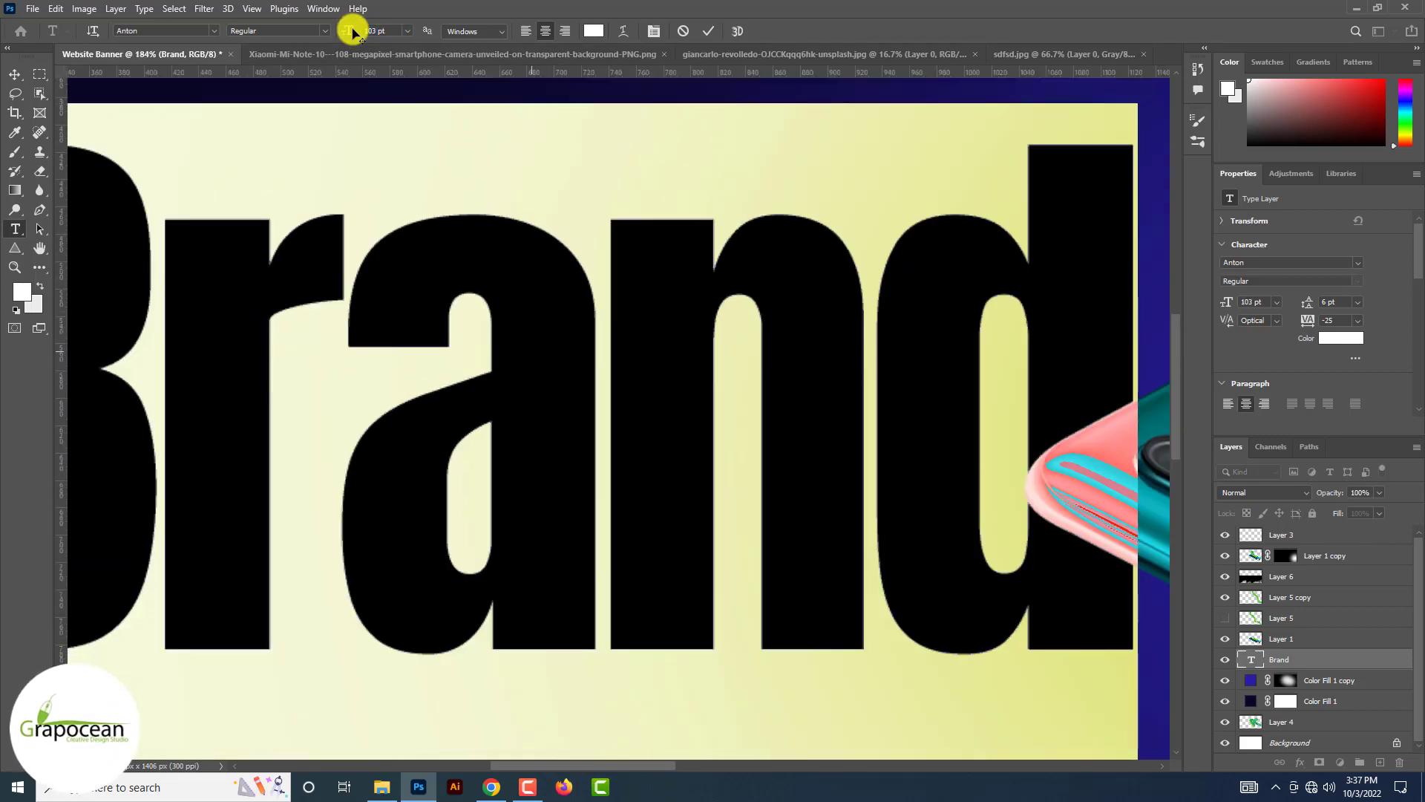
{"action": "scroll", "coordinate": [354, 32], "scroll_direction": "down", "scroll_amount": 5}
{"action": "key", "text": "ctrl+h"}
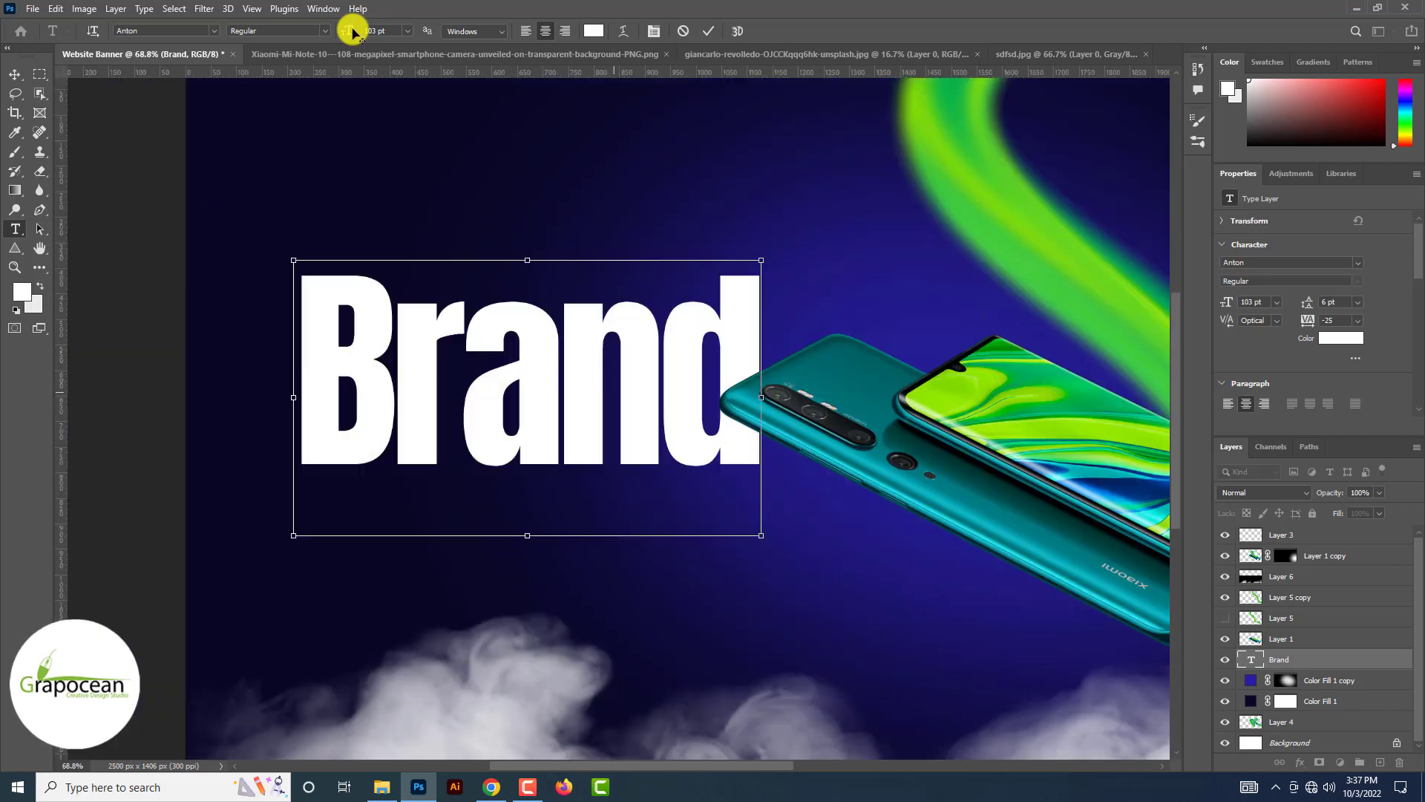
{"action": "scroll", "coordinate": [198, 160], "scroll_direction": "down", "scroll_amount": 2}
{"action": "left_click", "coordinate": [12, 77]}
{"action": "scroll", "coordinate": [334, 260], "scroll_direction": "up", "scroll_amount": 4}
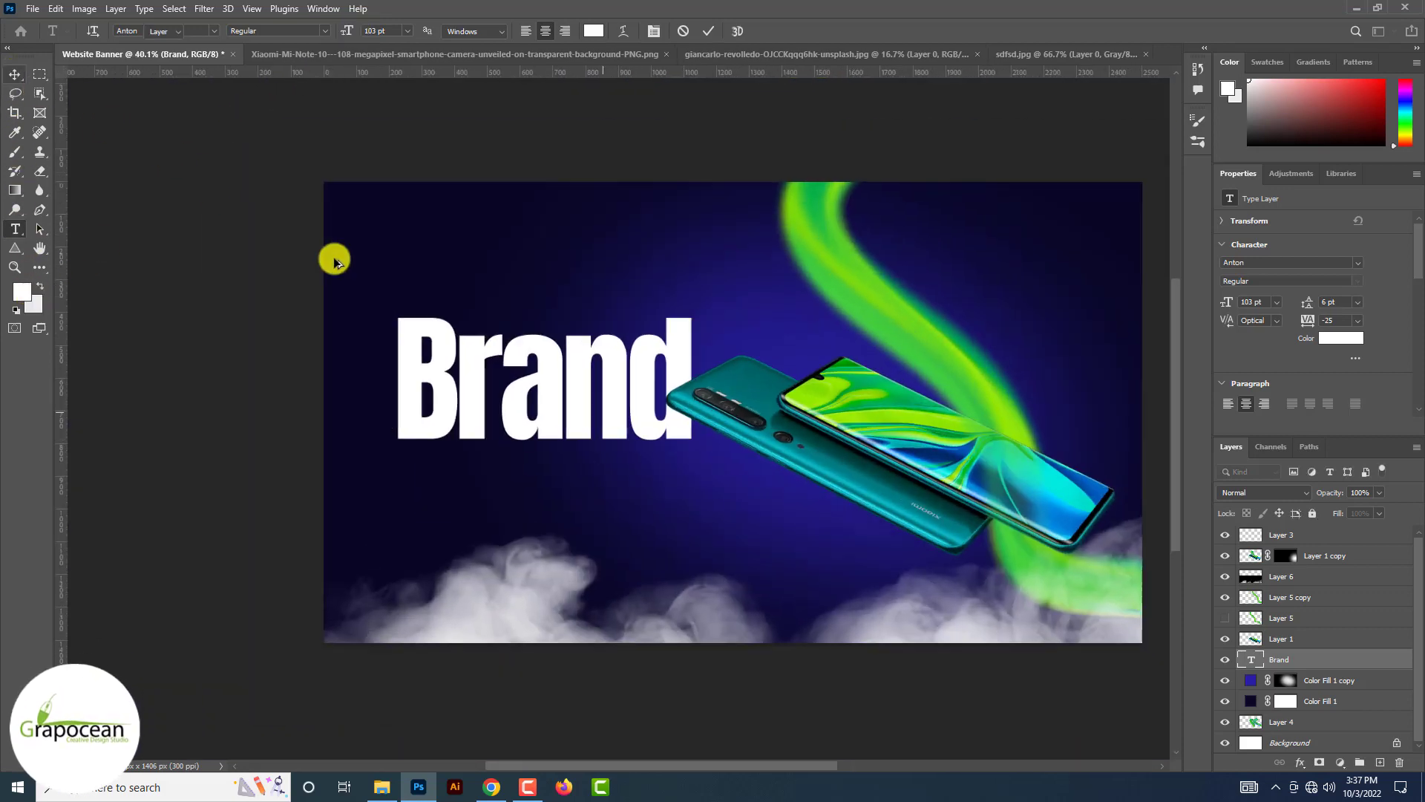
Move the cloud layer (Layer 6) up over nearly the whole banner, to about X -374 px, Y -817 px, at 100% opacity
{"action": "mouse_move", "coordinate": [638, 399]}
{"action": "left_mouse_down"}
{"action": "mouse_move", "coordinate": [671, 407]}
{"action": "mouse_move", "coordinate": [643, 409]}
{"action": "left_mouse_up"}
{"action": "key", "text": "ctrl+z"}
{"action": "scroll", "coordinate": [643, 415], "scroll_direction": "down", "scroll_amount": 10}
{"action": "left_click_drag", "start_coordinate": [737, 511], "coordinate": [735, 324]}
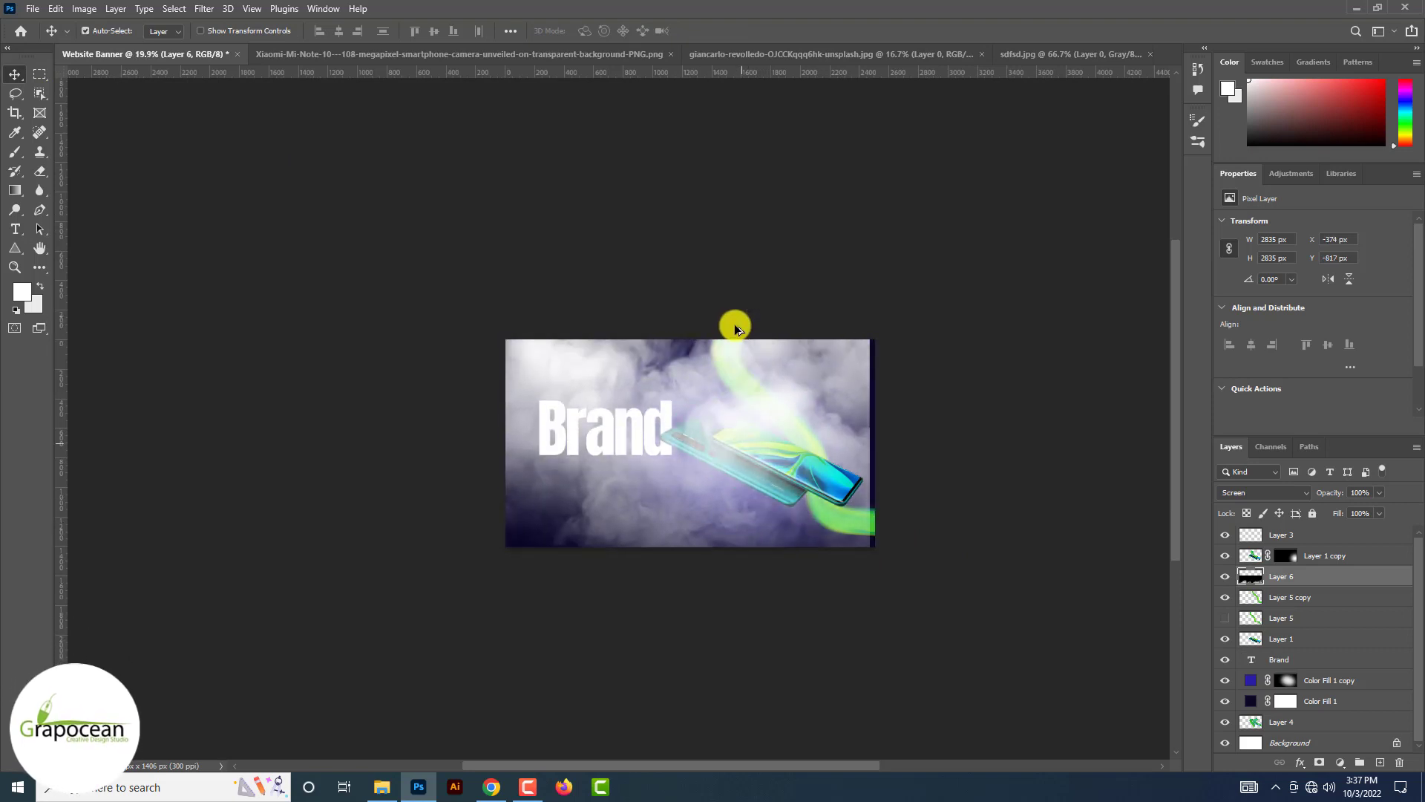
{"action": "scroll", "coordinate": [737, 323], "scroll_direction": "up", "scroll_amount": 2}
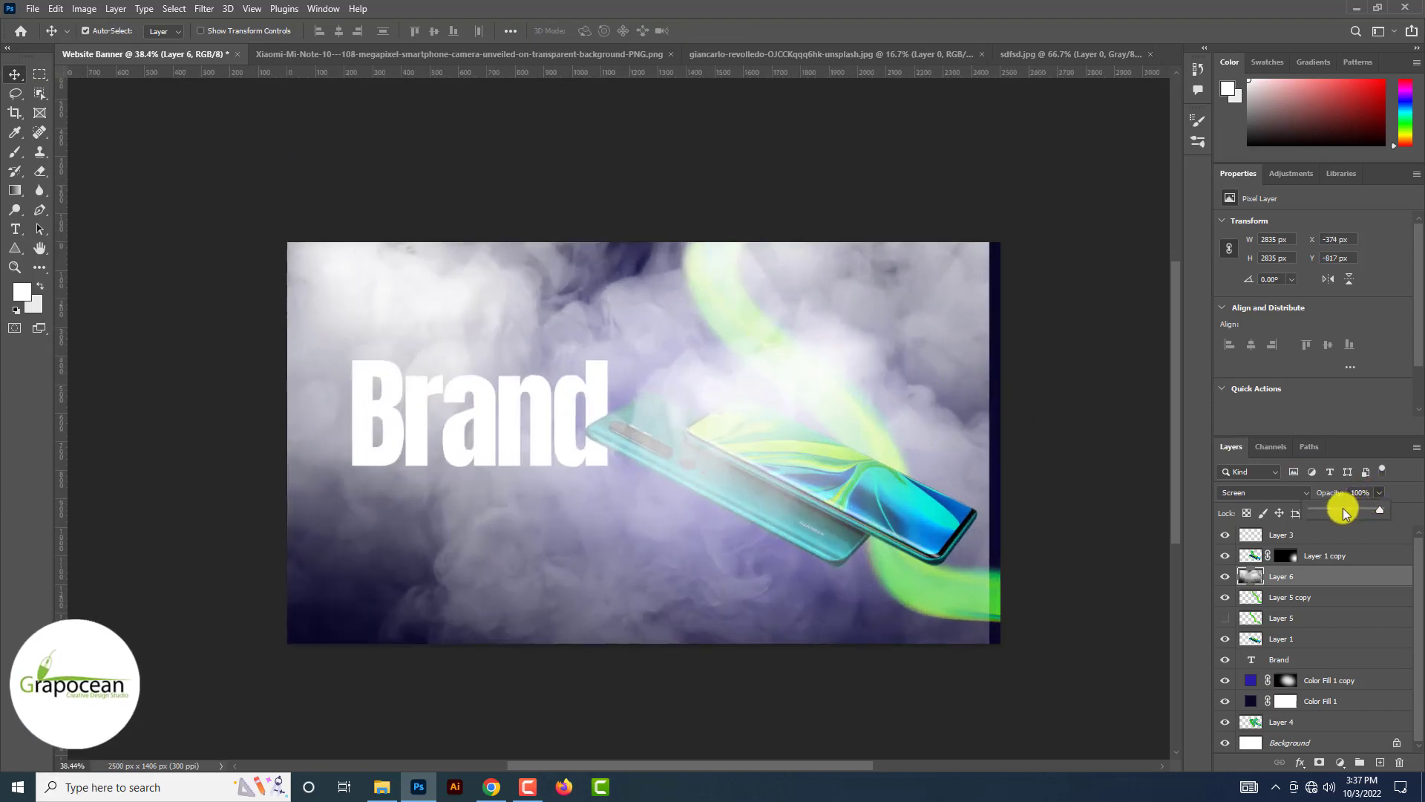
{"action": "left_click_drag", "start_coordinate": [1343, 509], "coordinate": [1408, 510]}
{"action": "left_click", "coordinate": [833, 699]}
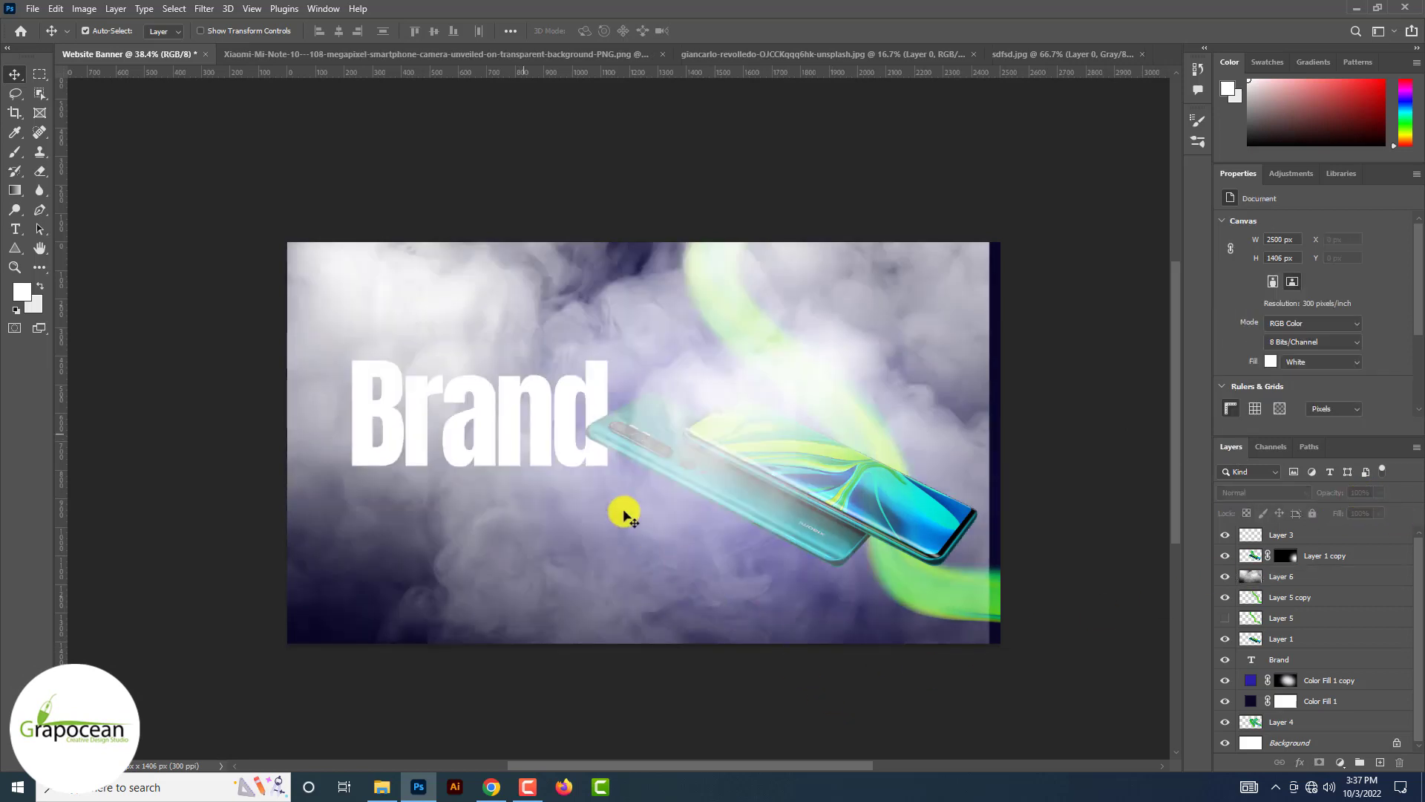
{"action": "left_click", "coordinate": [541, 439]}
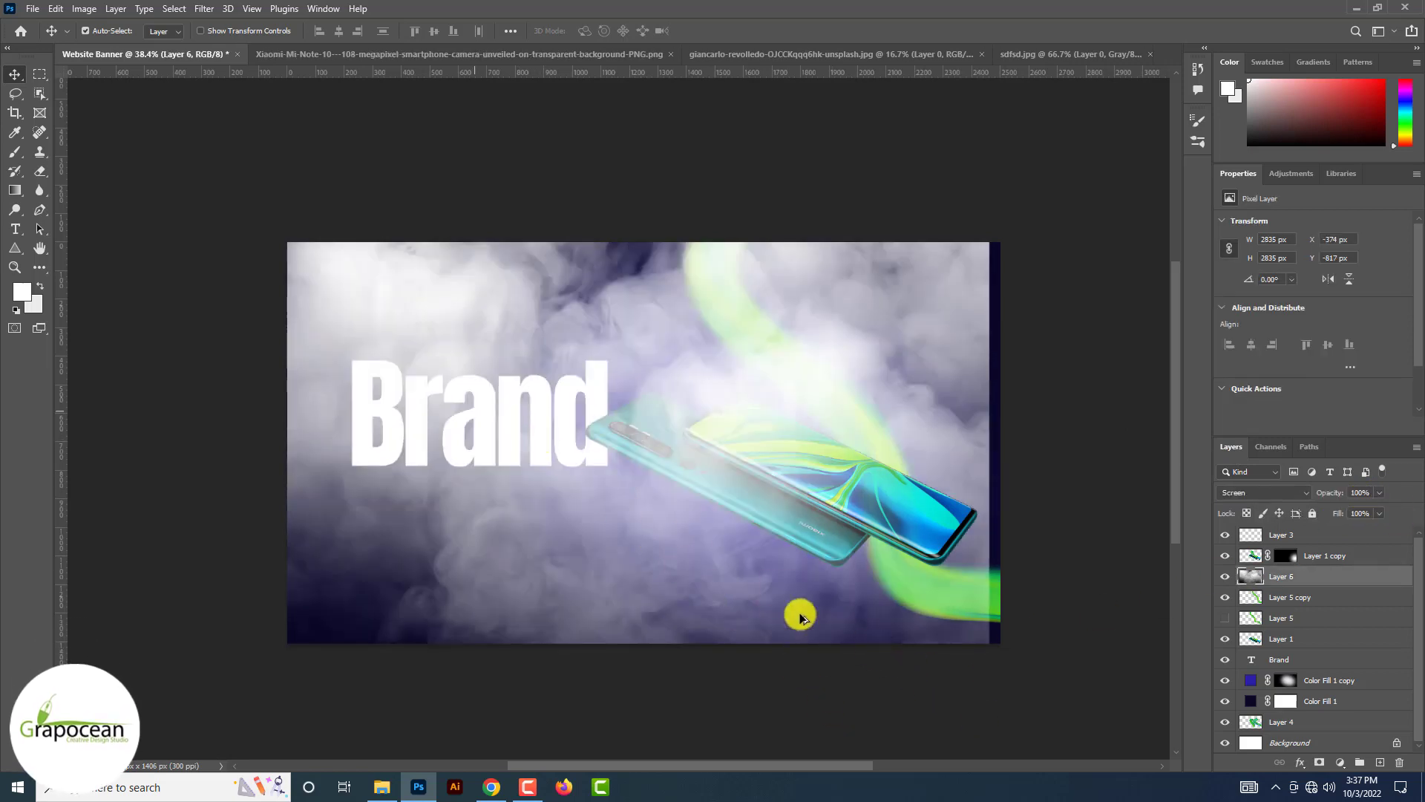
{"action": "scroll", "coordinate": [416, 435], "scroll_direction": "up", "scroll_amount": 3}
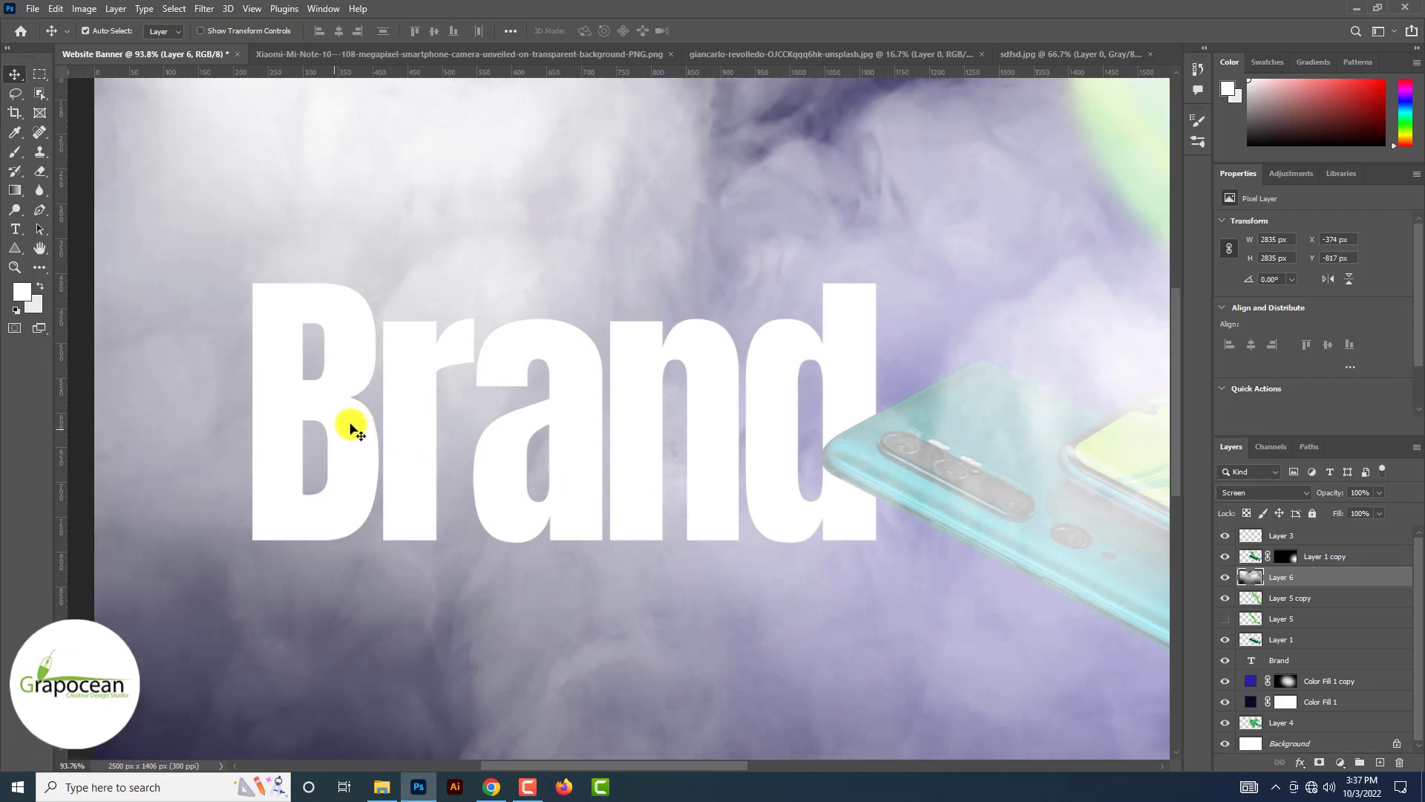
Move the "Brand" text layer to the top of the layer stack, above Layer 3
{"action": "left_click", "coordinate": [1276, 536]}
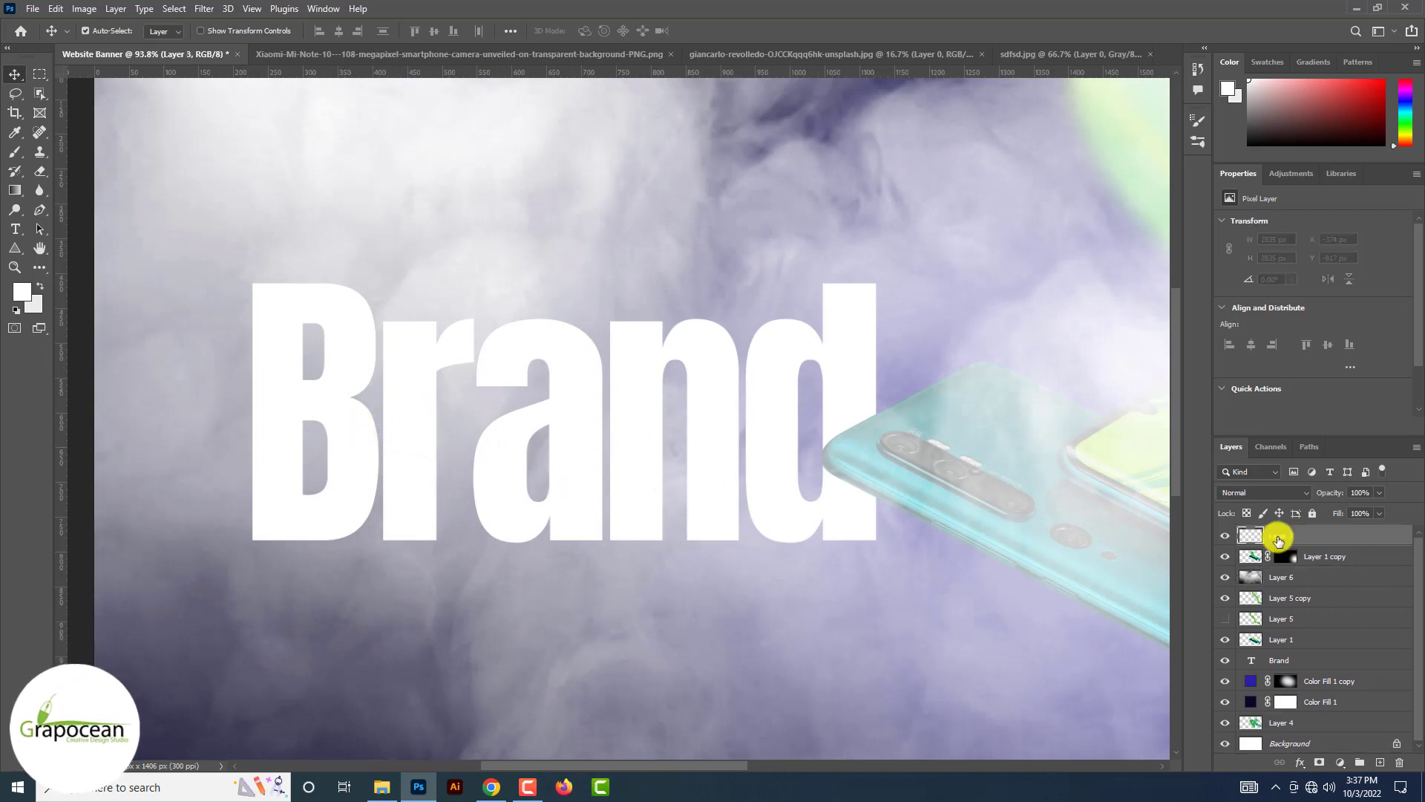
{"action": "left_click", "coordinate": [1225, 598]}
{"action": "left_click", "coordinate": [1222, 600]}
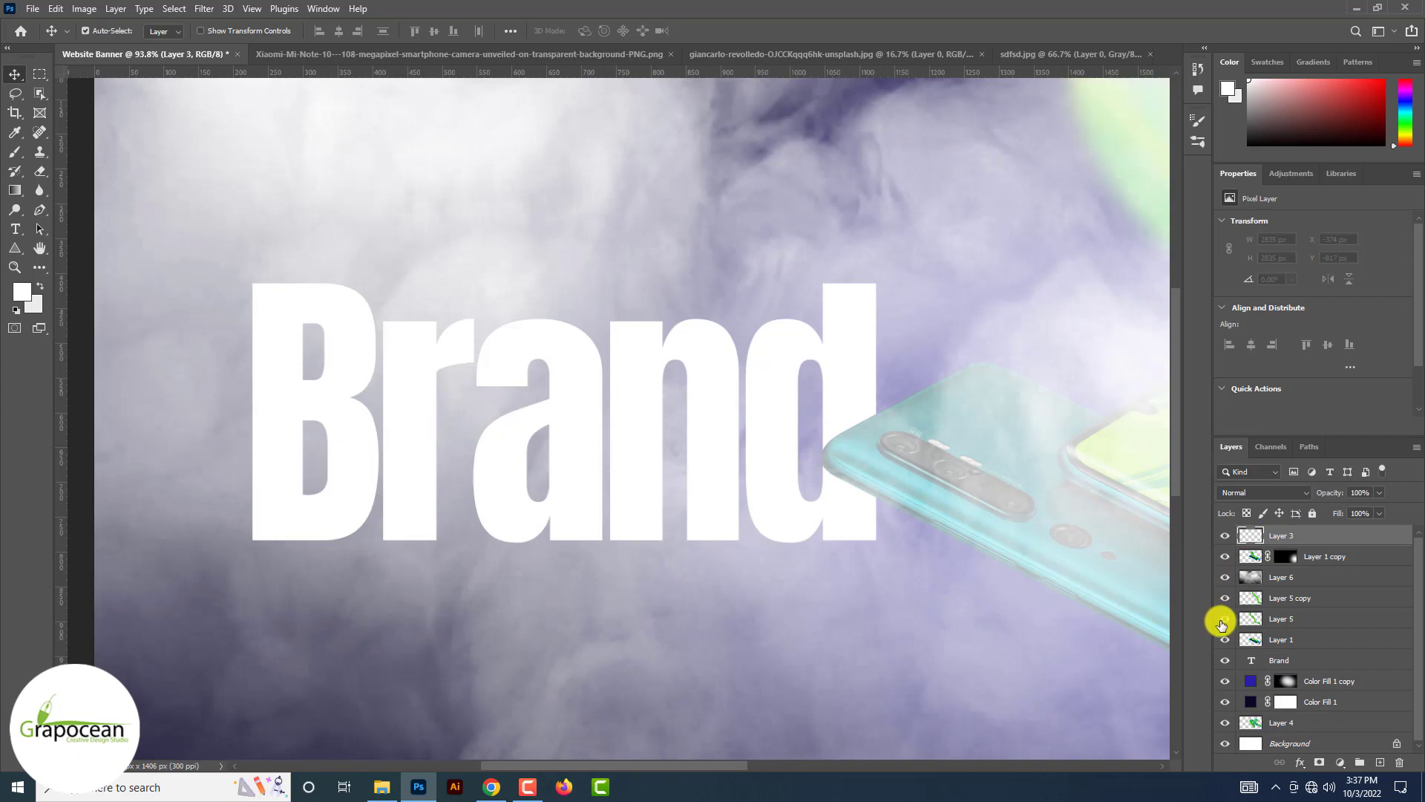
{"action": "left_click", "coordinate": [1224, 619]}
{"action": "left_click", "coordinate": [1225, 620]}
{"action": "left_click", "coordinate": [1225, 660]}
{"action": "left_click", "coordinate": [1225, 660]}
{"action": "left_click_drag", "start_coordinate": [1327, 662], "coordinate": [1320, 527]}
{"action": "scroll", "coordinate": [1320, 526], "scroll_direction": "down", "scroll_amount": 5}
{"action": "scroll", "coordinate": [1184, 500], "scroll_direction": "down", "scroll_amount": 1}
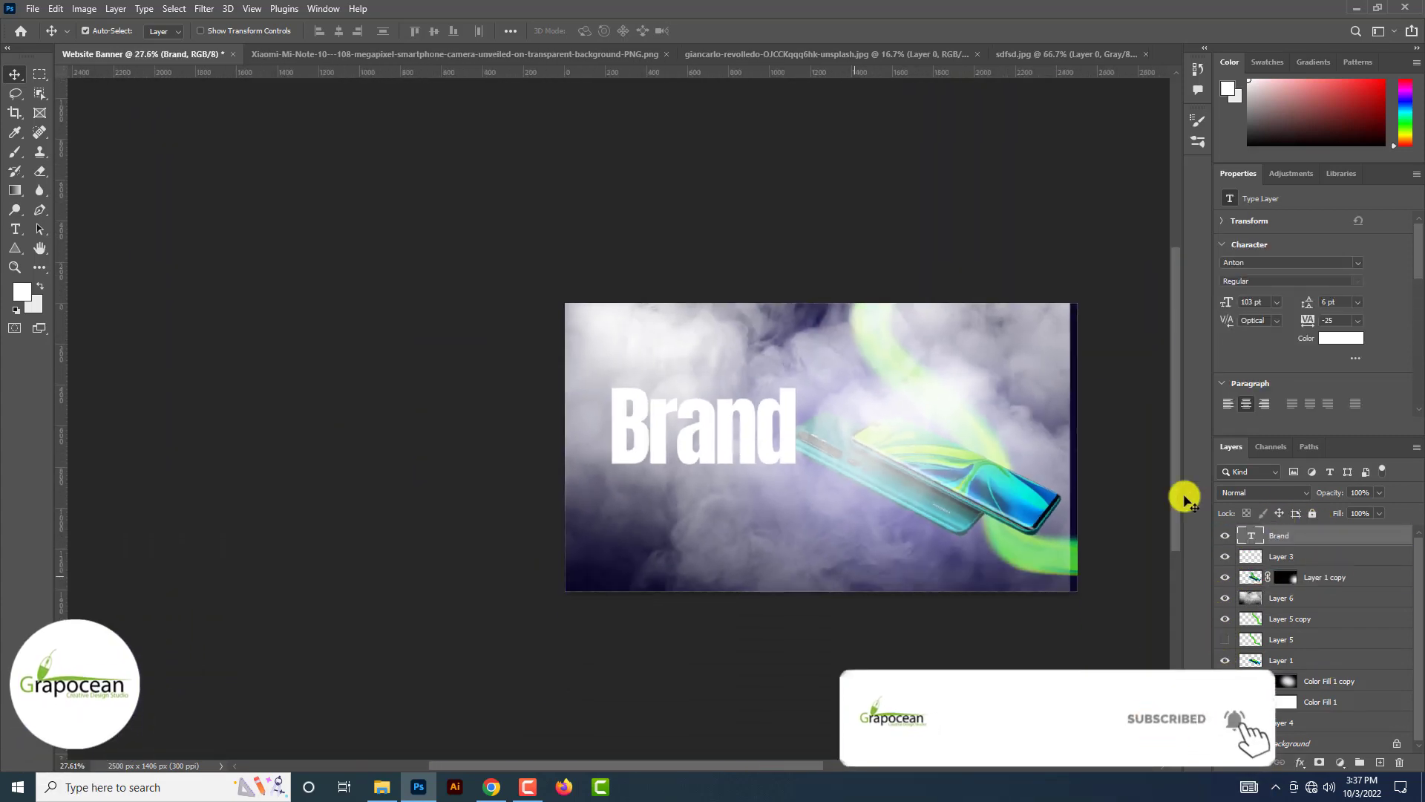
{"action": "scroll", "coordinate": [1180, 499], "scroll_direction": "down", "scroll_amount": 1}
Blend Layer 6 using split Blend If ranges: This Layer 0/107 and 168/255, Underlying Layer 0/89 and 119/255
{"action": "left_click", "coordinate": [942, 448]}
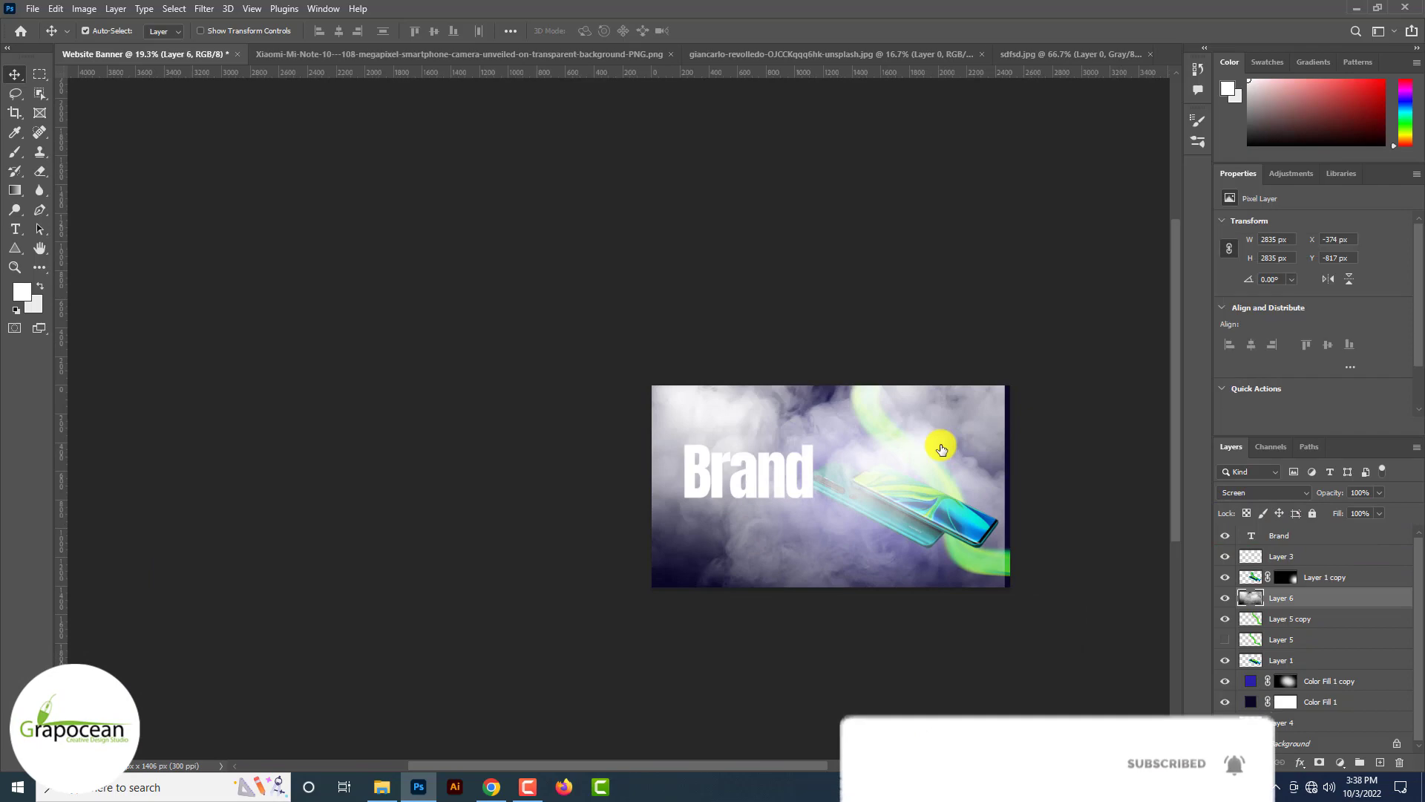
{"action": "right_click", "coordinate": [1333, 597]}
{"action": "left_click", "coordinate": [1226, 141]}
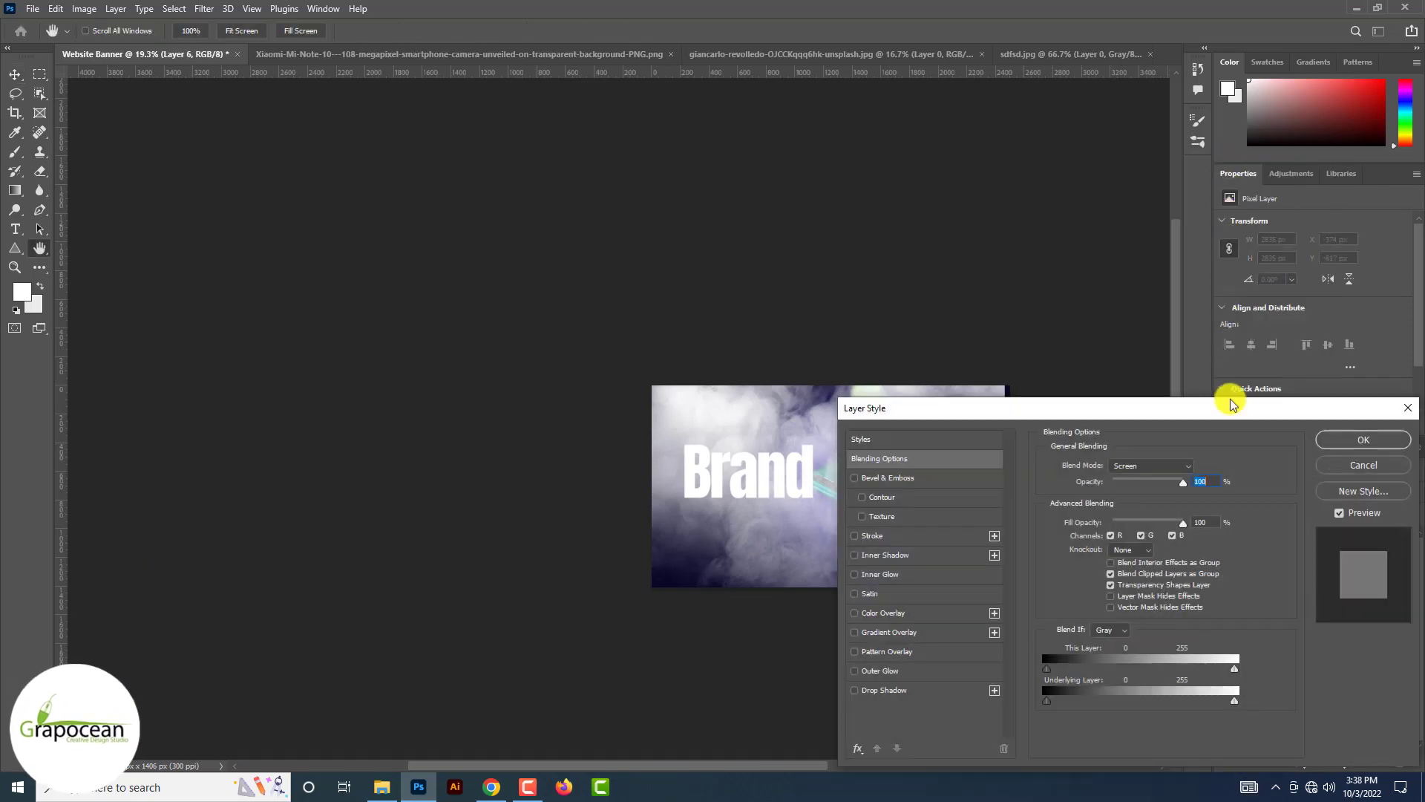
{"action": "left_click_drag", "start_coordinate": [1233, 671], "coordinate": [1171, 668]}
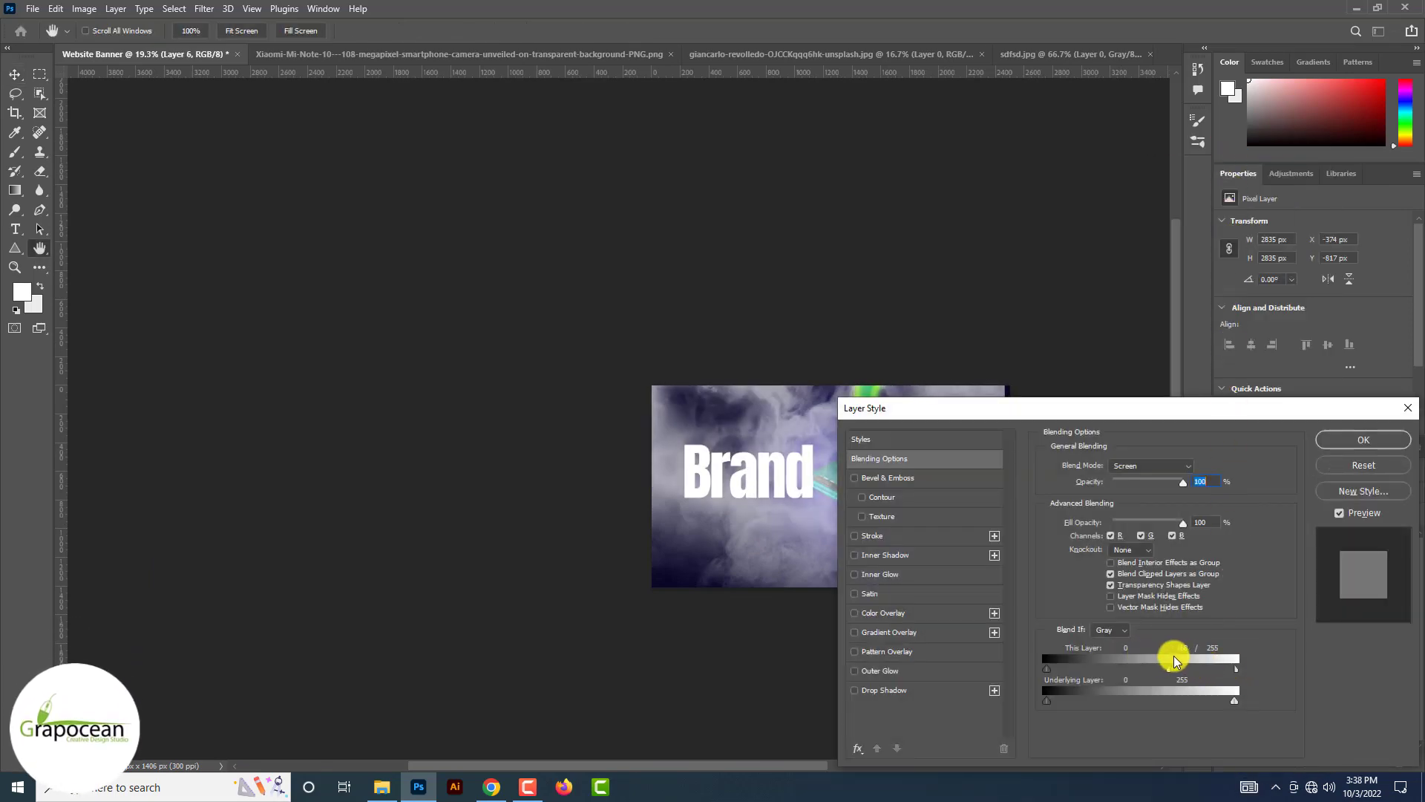
{"action": "left_click_drag", "start_coordinate": [1047, 669], "coordinate": [1125, 668]}
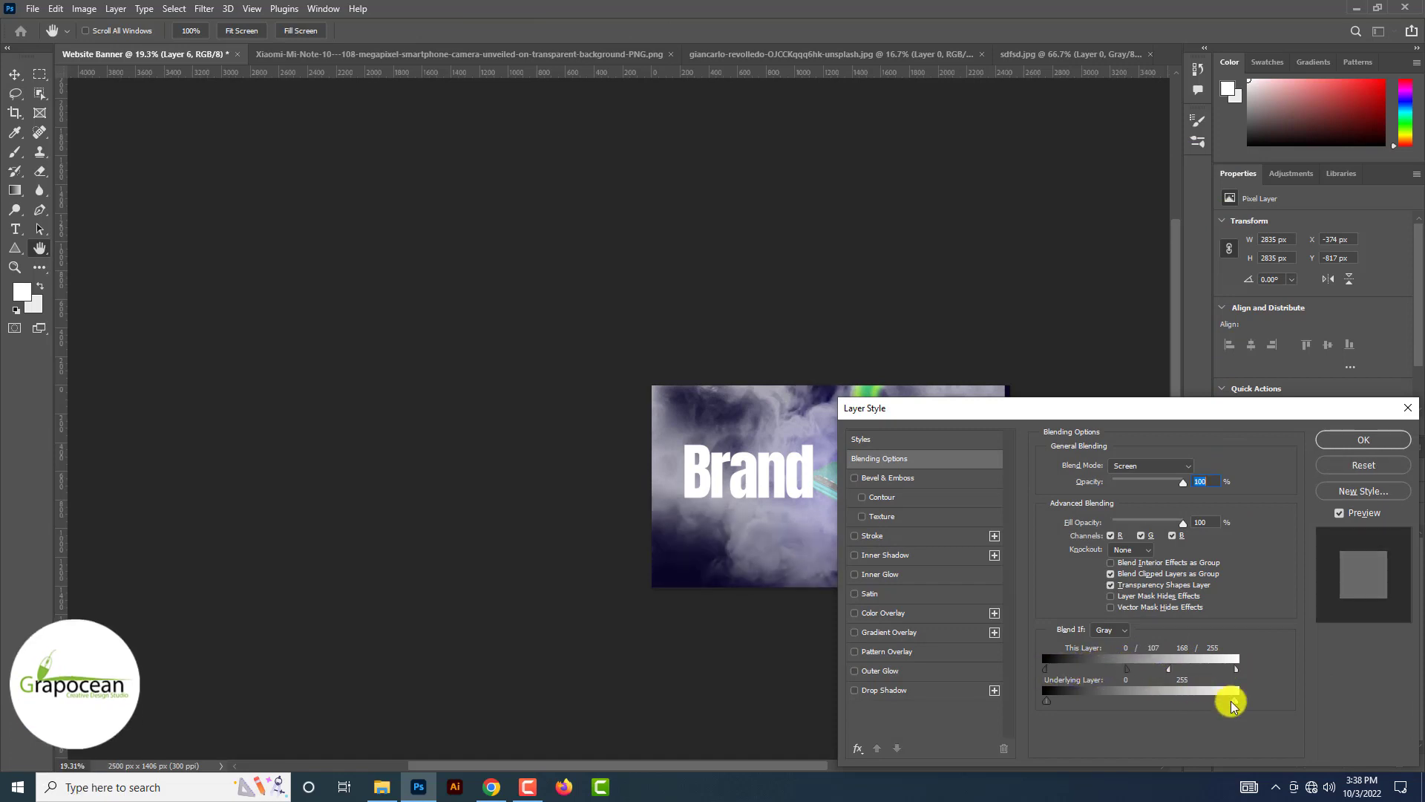
{"action": "left_click_drag", "start_coordinate": [1235, 701], "coordinate": [1136, 701]}
{"action": "left_click_drag", "start_coordinate": [1047, 701], "coordinate": [1113, 702]}
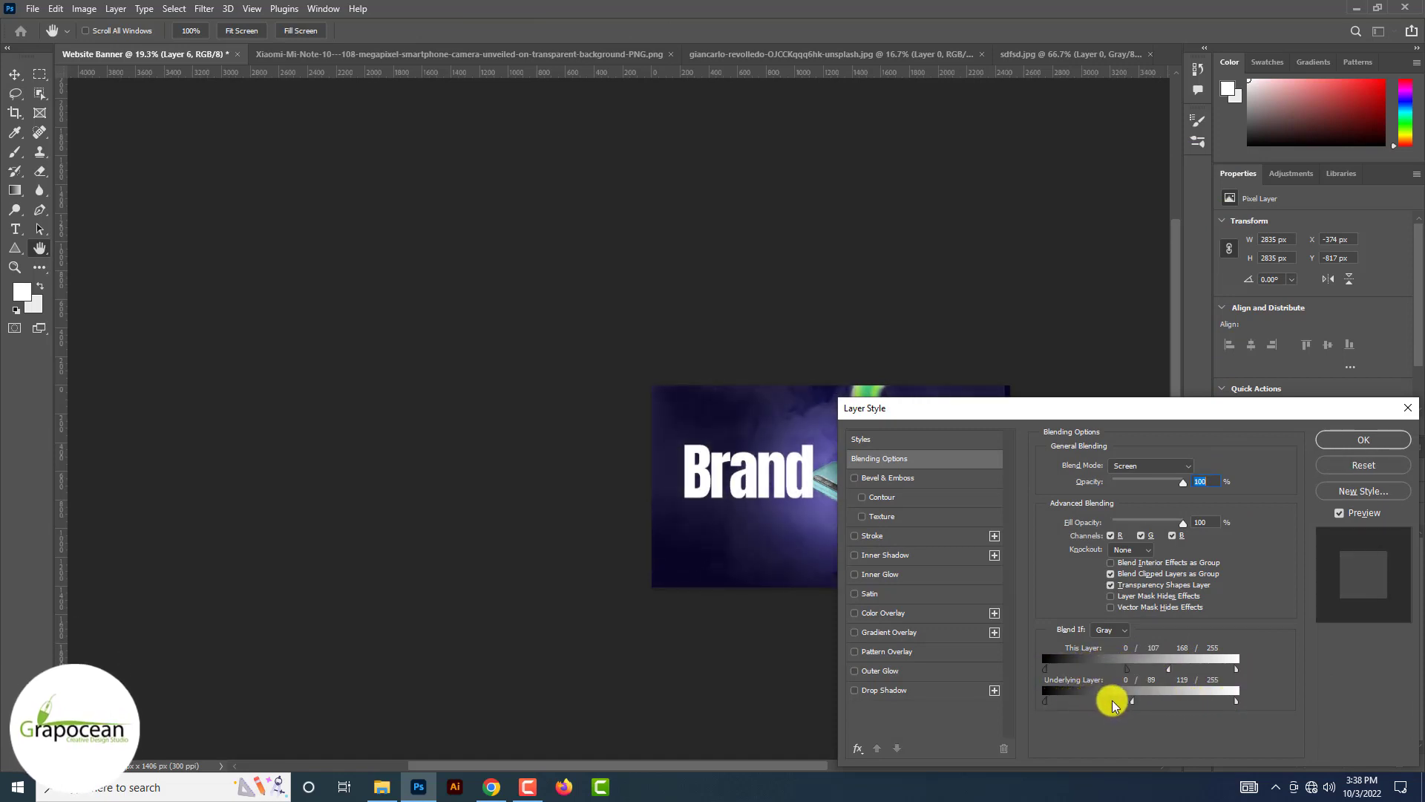
{"action": "left_click", "coordinate": [1349, 438]}
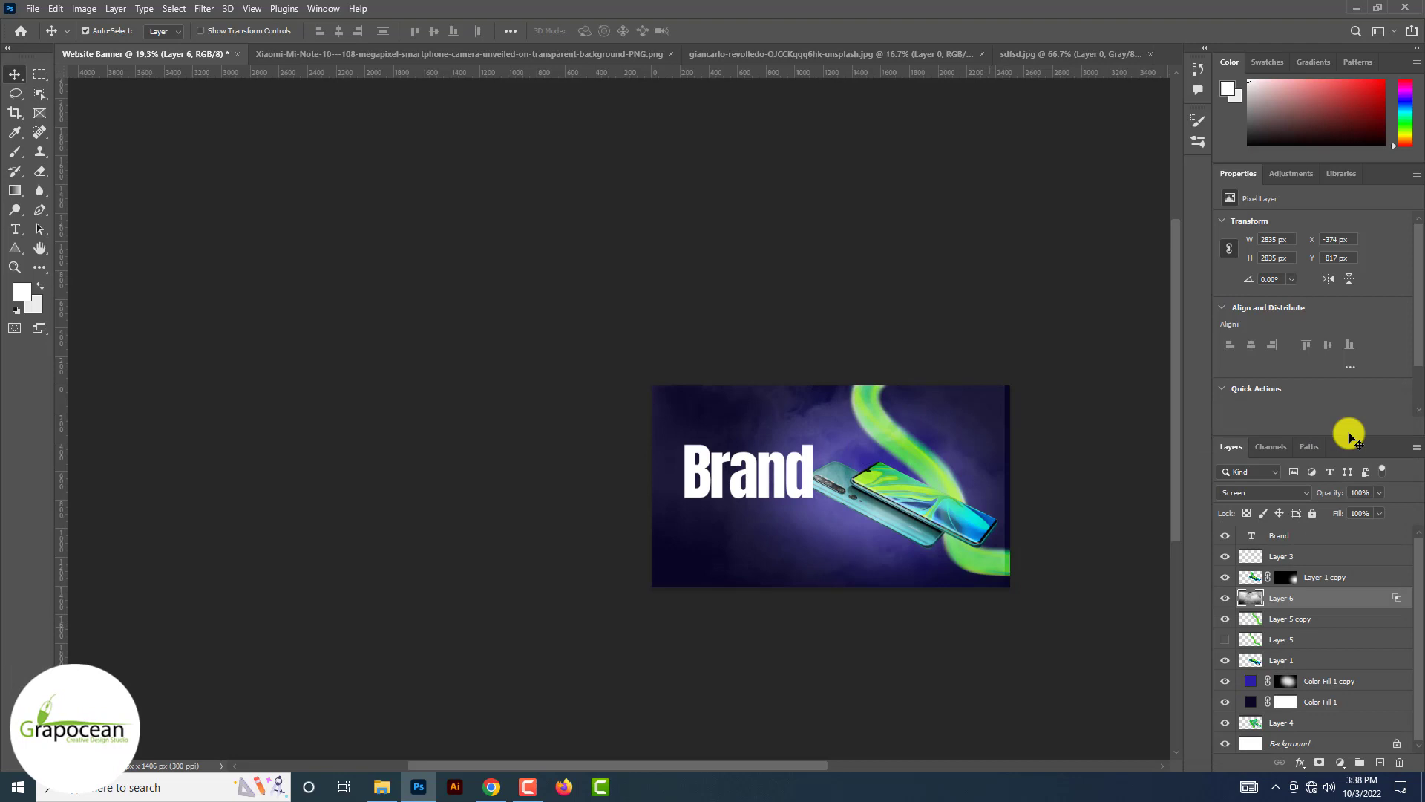
Place the cloud Layer 6 beneath the phone's Layer 1 in the layer stack, just above Color Fill 1 copy
{"action": "left_click_drag", "start_coordinate": [872, 502], "coordinate": [924, 513]}
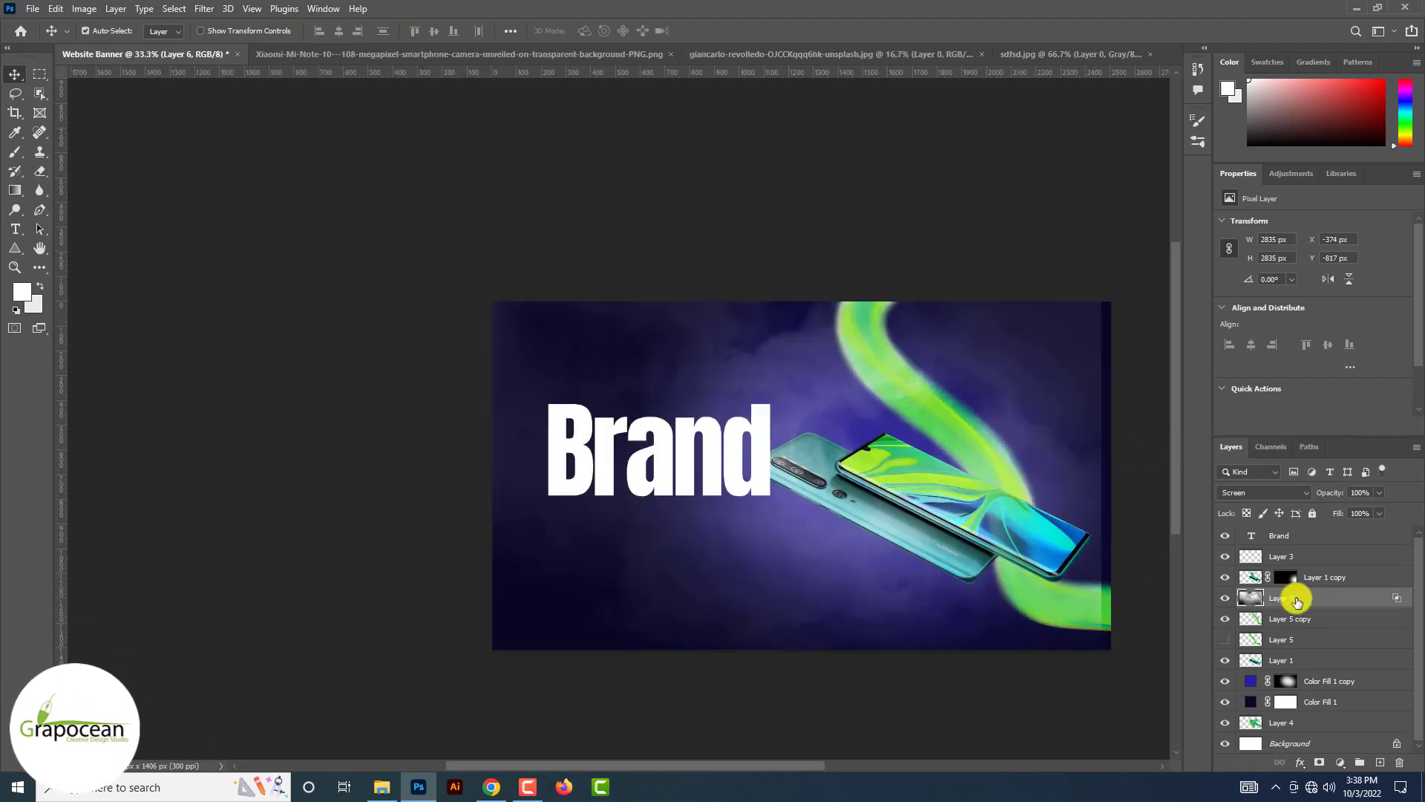
{"action": "left_click_drag", "start_coordinate": [1297, 642], "coordinate": [1250, 670]}
{"action": "left_click", "coordinate": [994, 720]}
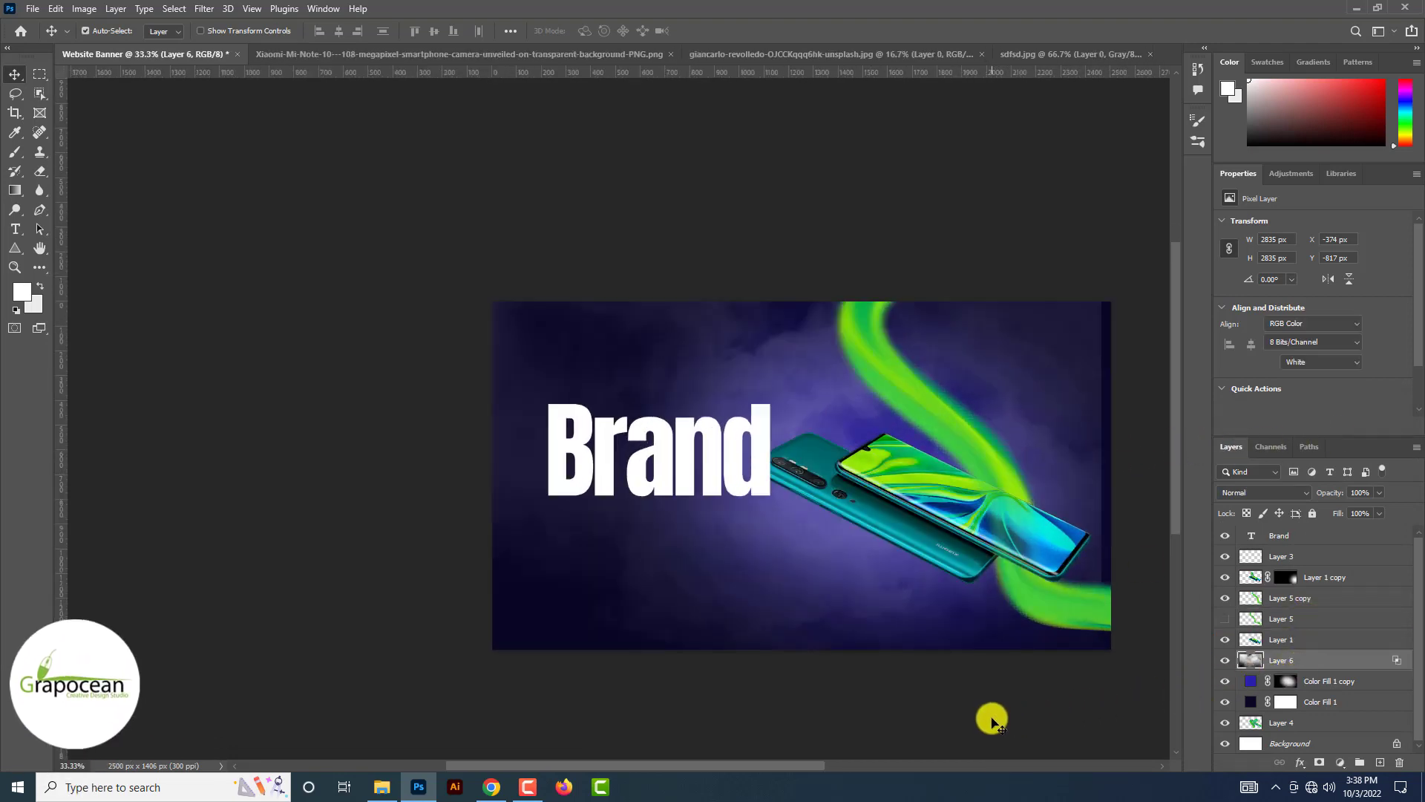
Shift the cloud layer to about X -346 px, Y -809 px to cover the banner's right edge
{"action": "scroll", "coordinate": [873, 679], "scroll_direction": "down", "scroll_amount": 4}
{"action": "scroll", "coordinate": [943, 577], "scroll_direction": "up", "scroll_amount": 3}
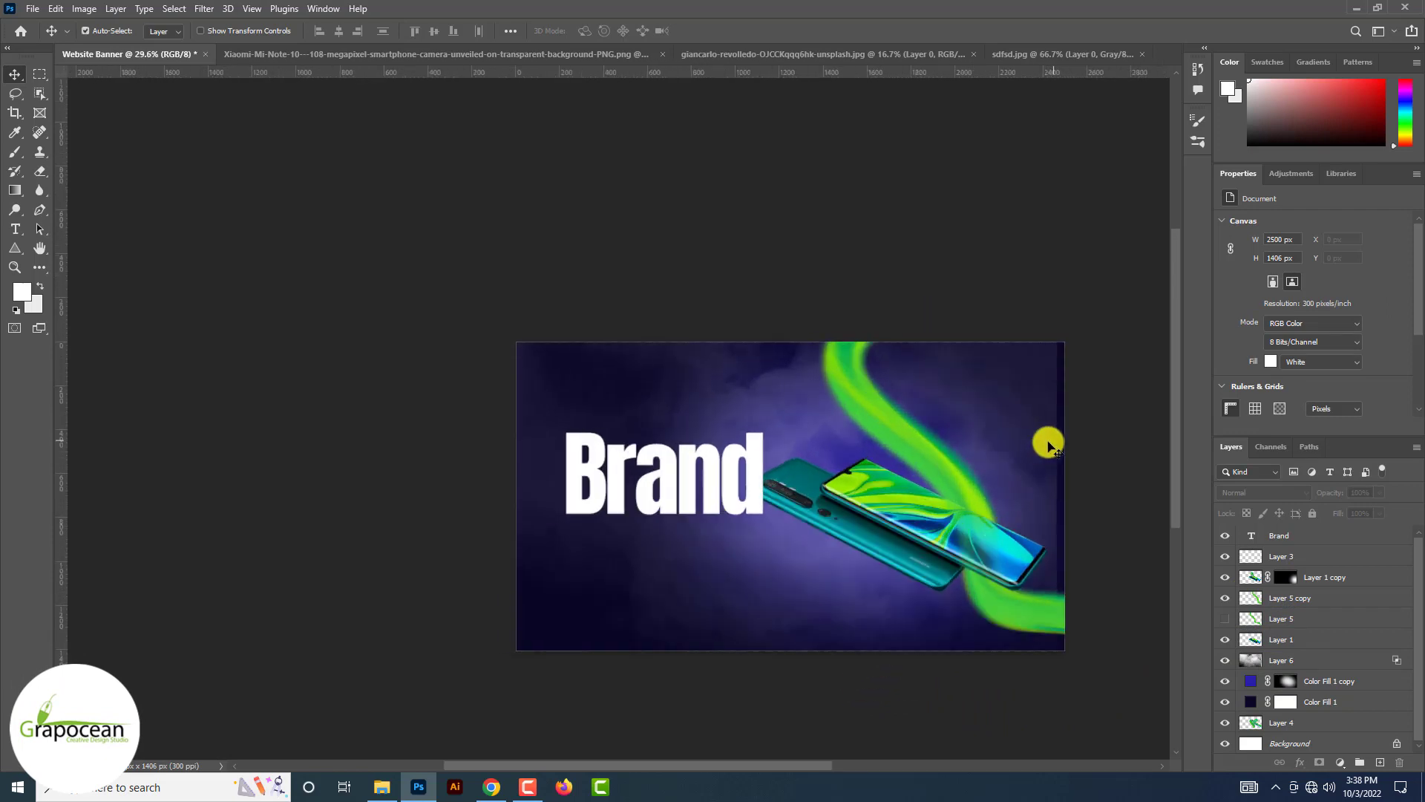
{"action": "left_click_drag", "start_coordinate": [1046, 445], "coordinate": [1052, 444]}
{"action": "scroll", "coordinate": [1050, 443], "scroll_direction": "up", "scroll_amount": 2}
{"action": "scroll", "coordinate": [977, 547], "scroll_direction": "down", "scroll_amount": 2}
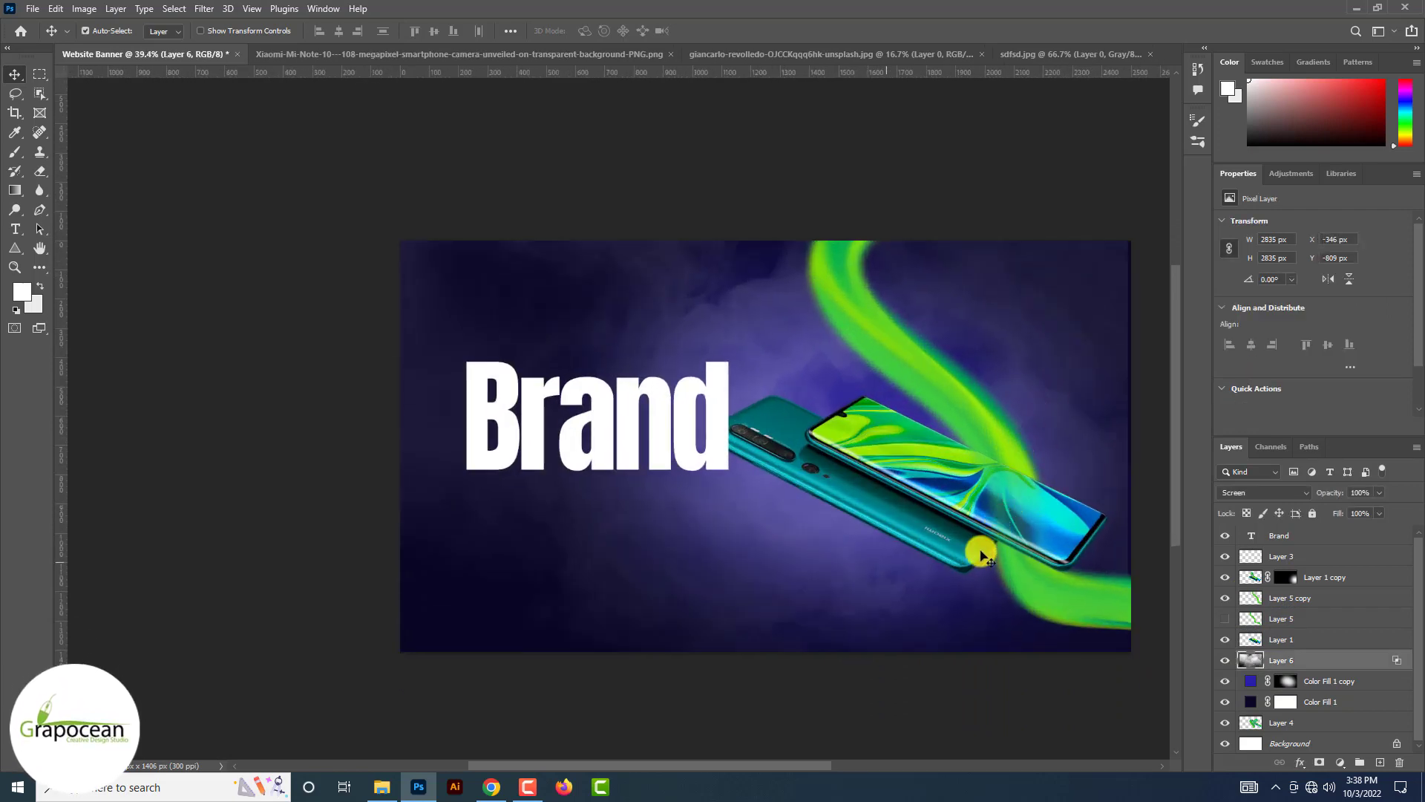
Recolor the Color Fill 1 copy glow with a teal sampled from the phone
{"action": "double_click", "coordinate": [1252, 681]}
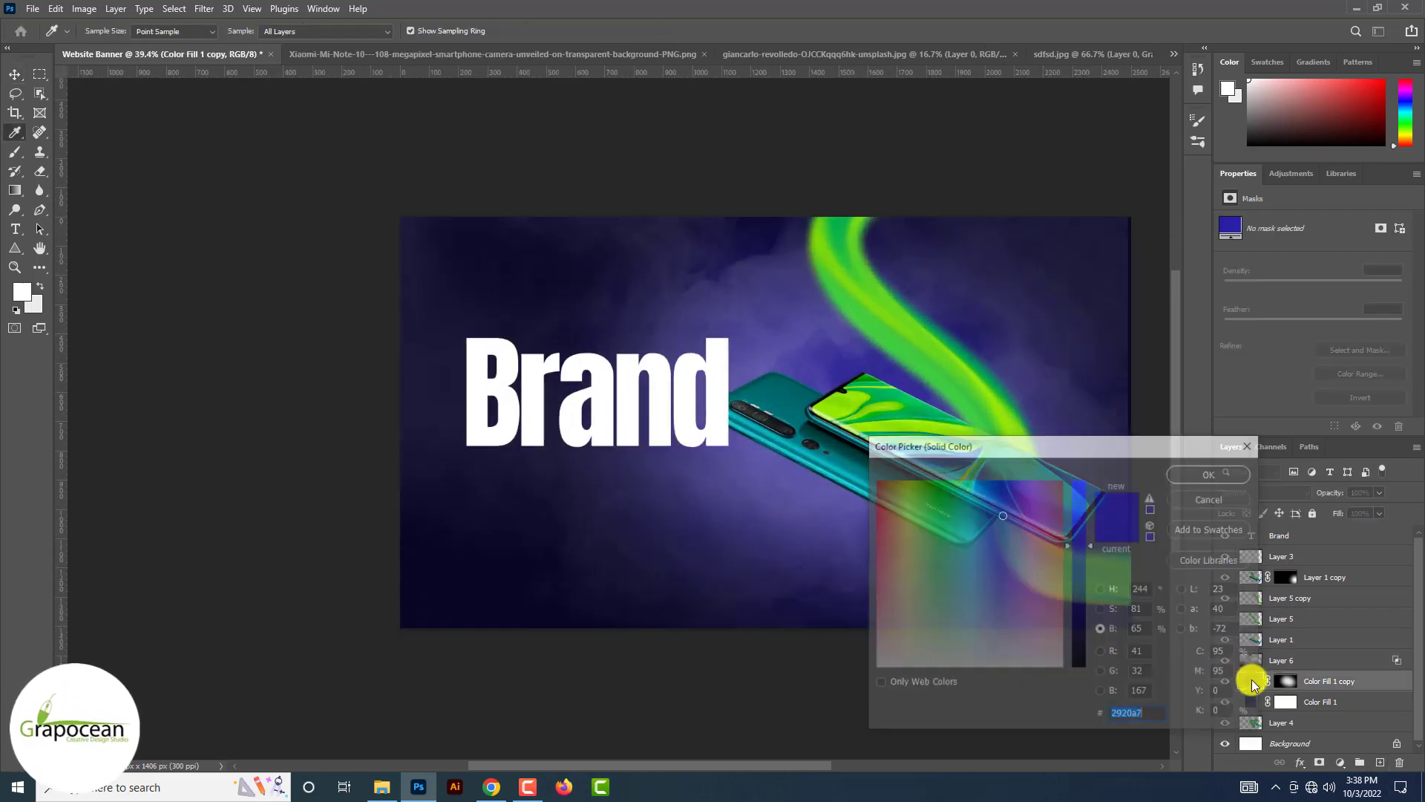
{"action": "left_click", "coordinate": [827, 457]}
{"action": "left_click", "coordinate": [830, 461]}
{"action": "left_click", "coordinate": [815, 420]}
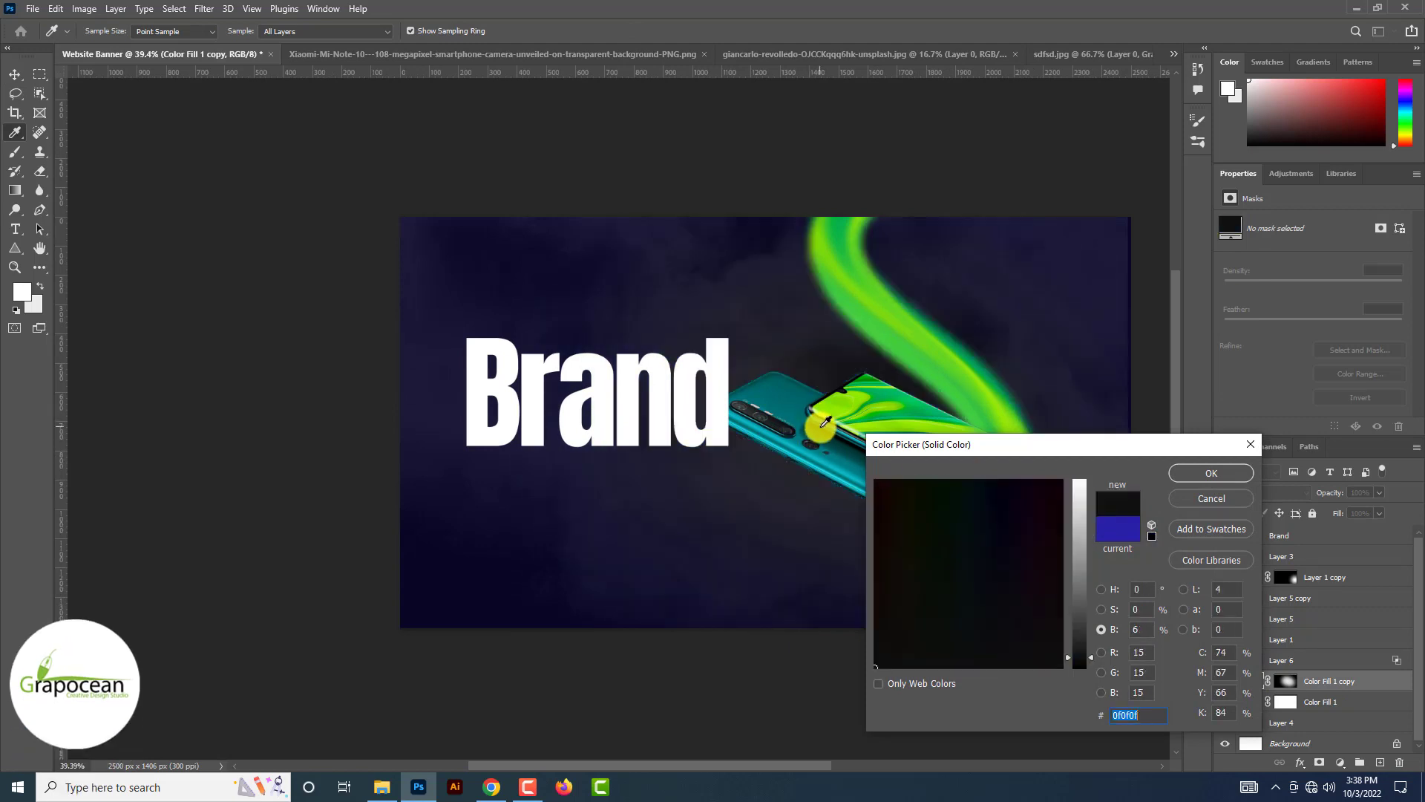
{"action": "left_click", "coordinate": [822, 413]}
{"action": "left_click", "coordinate": [833, 465]}
{"action": "left_click", "coordinate": [1223, 479]}
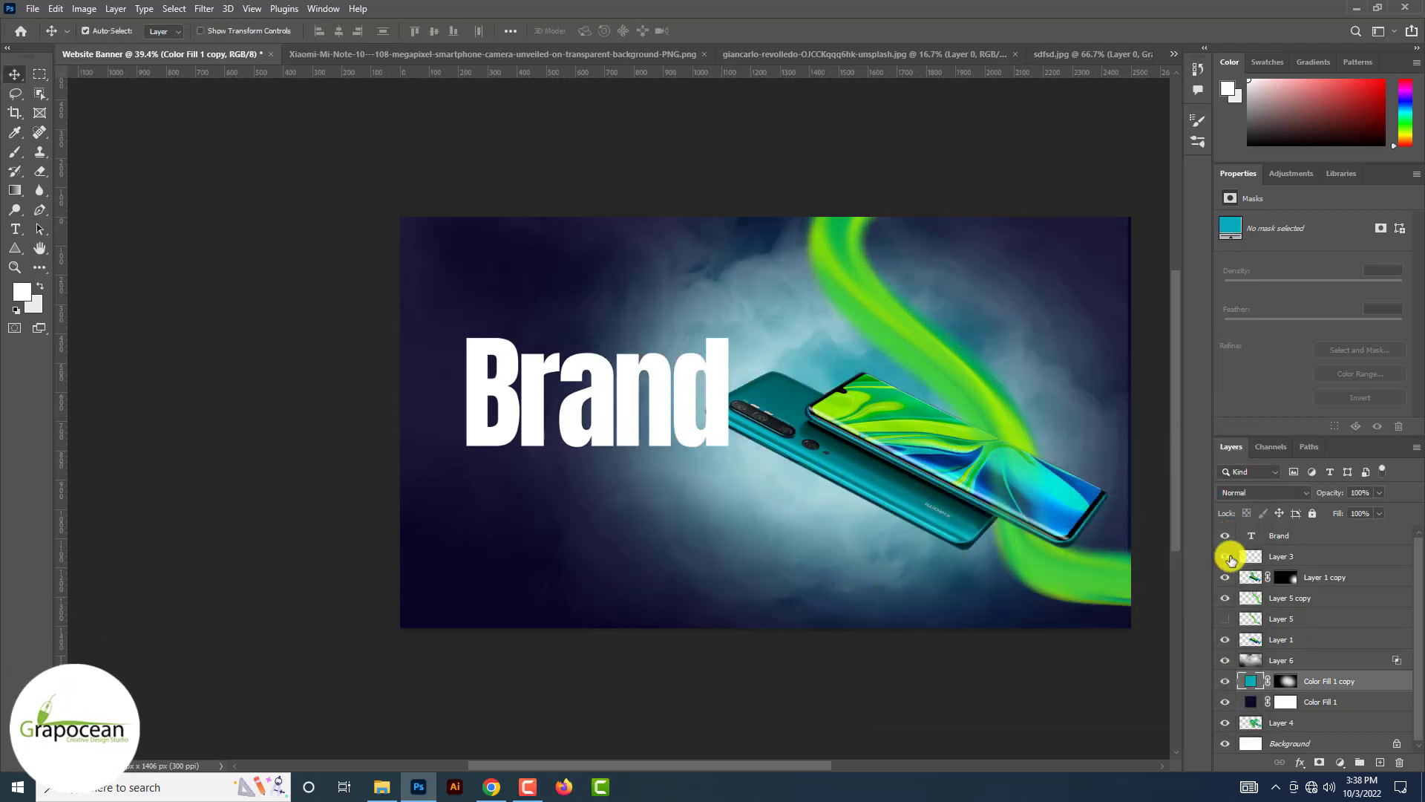
Recolor the Color Fill 1 background layer to a royal blue, hex 2149bb
{"action": "double_click", "coordinate": [1250, 702]}
{"action": "left_click", "coordinate": [830, 462]}
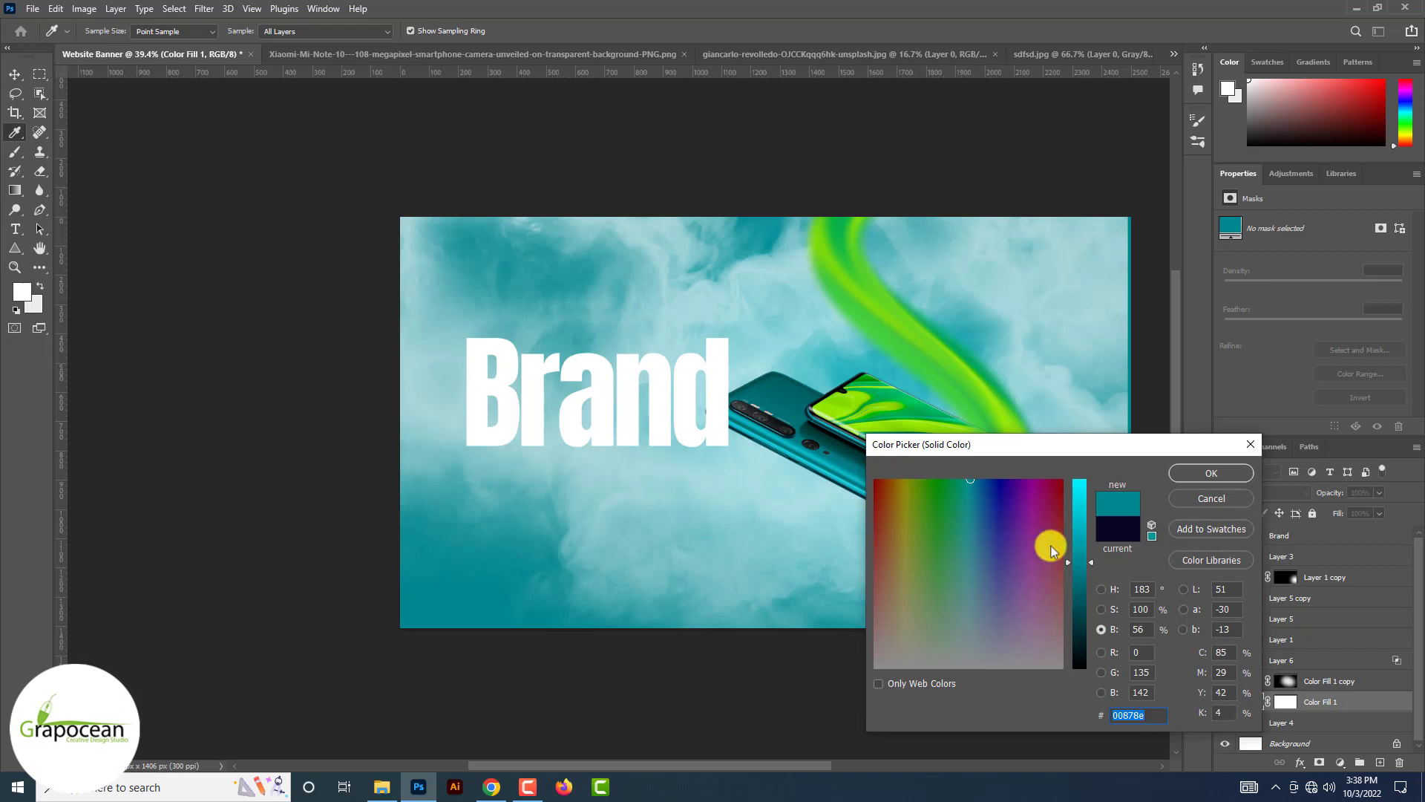
{"action": "mouse_move", "coordinate": [1078, 553]}
{"action": "left_mouse_down"}
{"action": "mouse_move", "coordinate": [1082, 471]}
{"action": "mouse_move", "coordinate": [1075, 643]}
{"action": "mouse_move", "coordinate": [1070, 576]}
{"action": "left_mouse_up"}
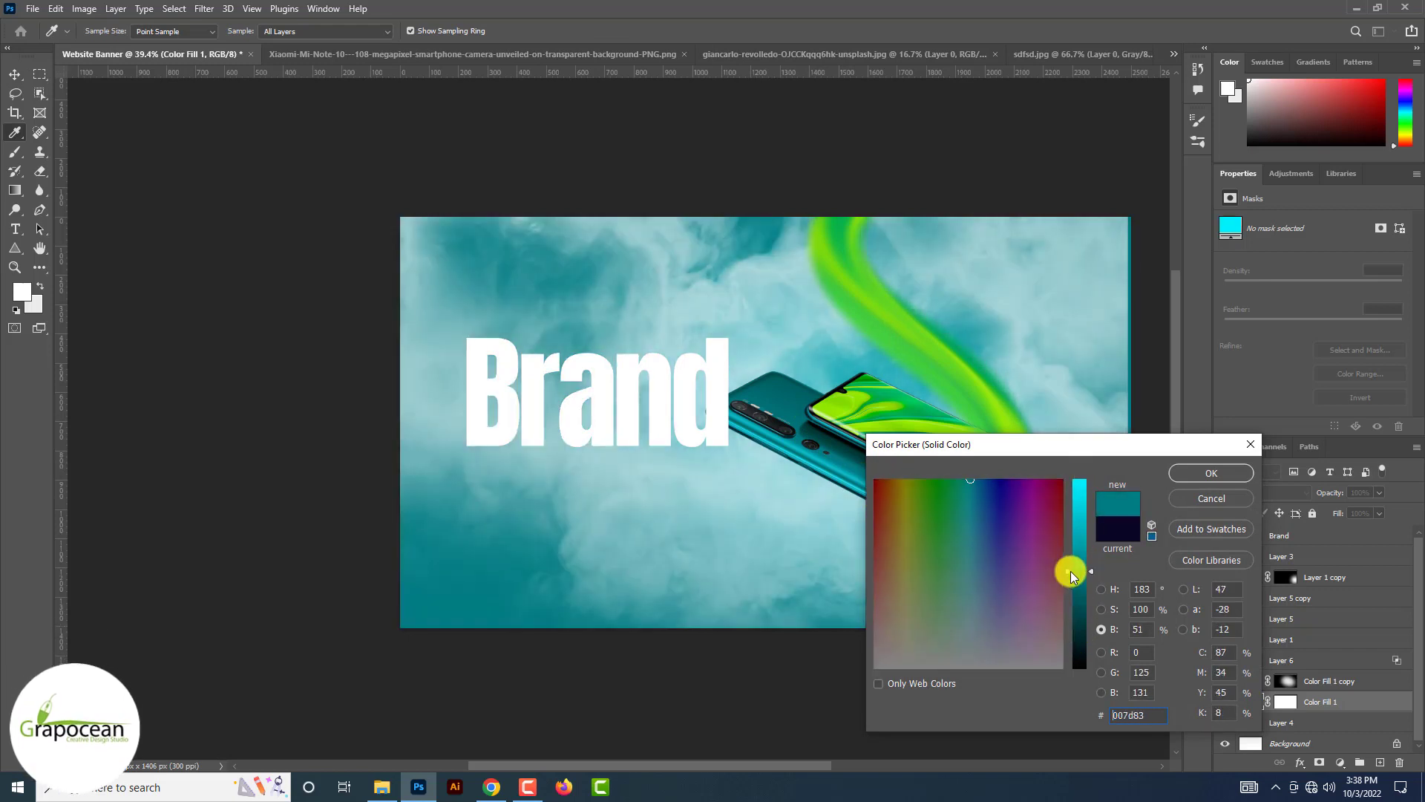
{"action": "left_click", "coordinate": [899, 414]}
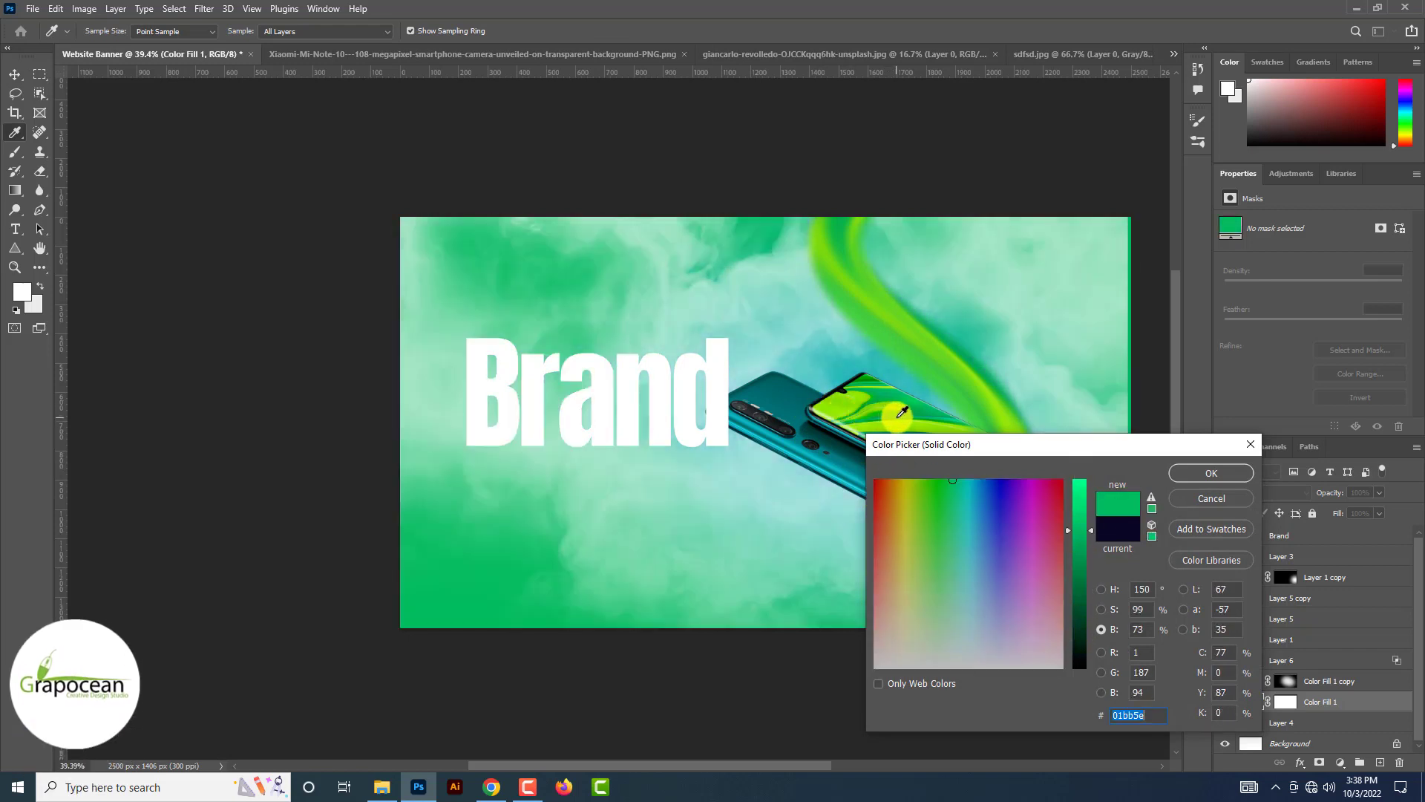
{"action": "mouse_move", "coordinate": [990, 499]}
{"action": "left_mouse_down"}
{"action": "mouse_move", "coordinate": [995, 579]}
{"action": "mouse_move", "coordinate": [992, 513]}
{"action": "left_mouse_up"}
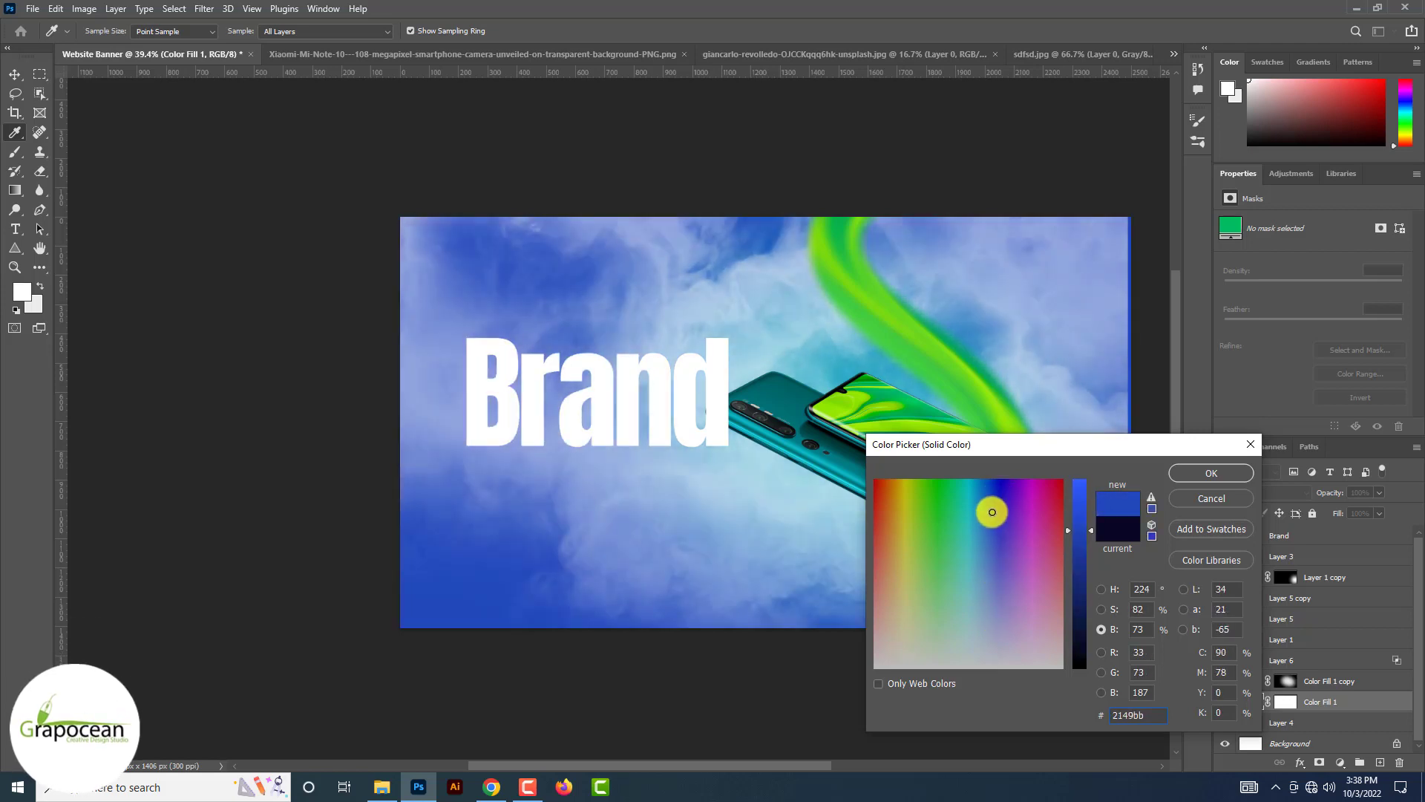
{"action": "left_click", "coordinate": [1211, 473]}
Reduce the opacity of the cloud texture on Layer 6 to 25%
{"action": "key", "text": "ctrl+minus"}
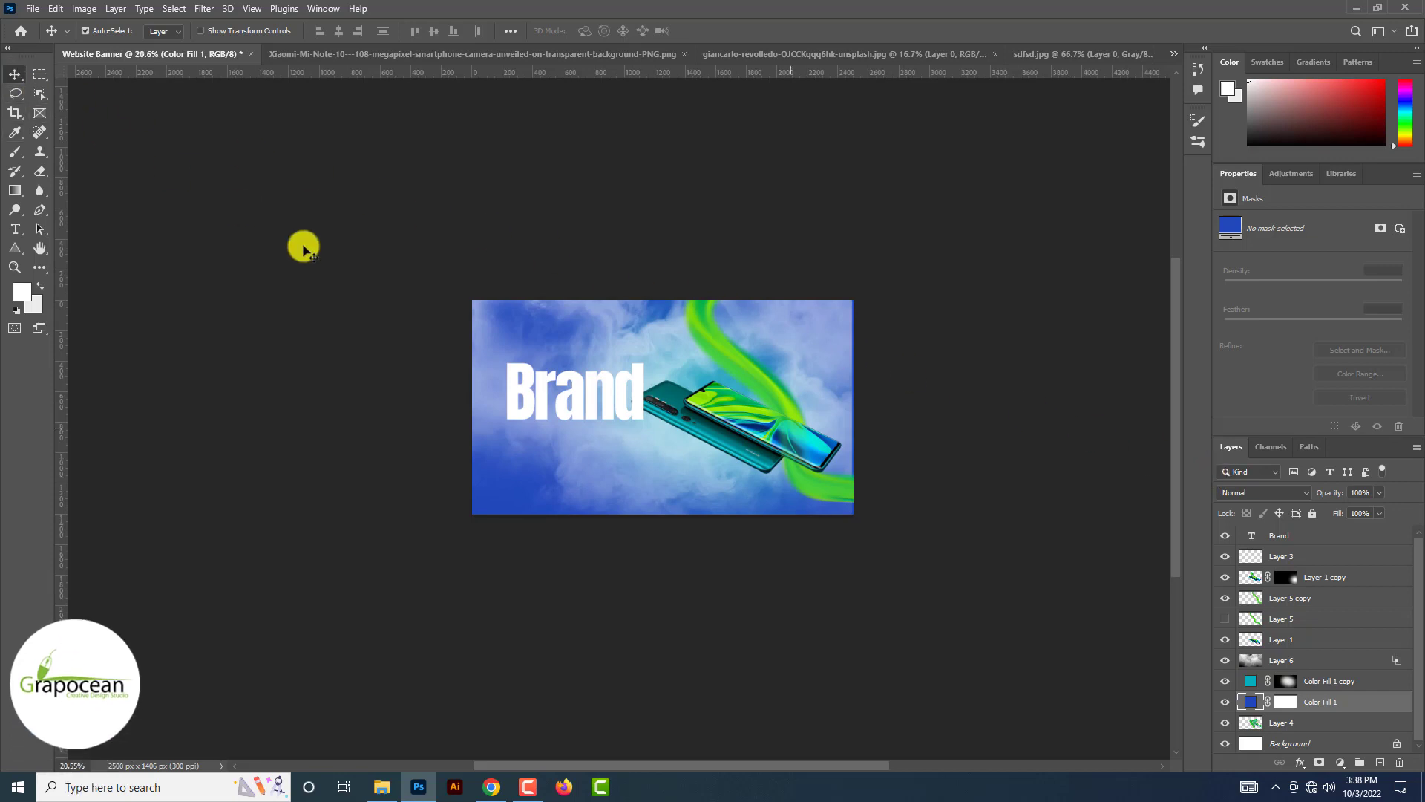
{"action": "left_click", "coordinate": [678, 465]}
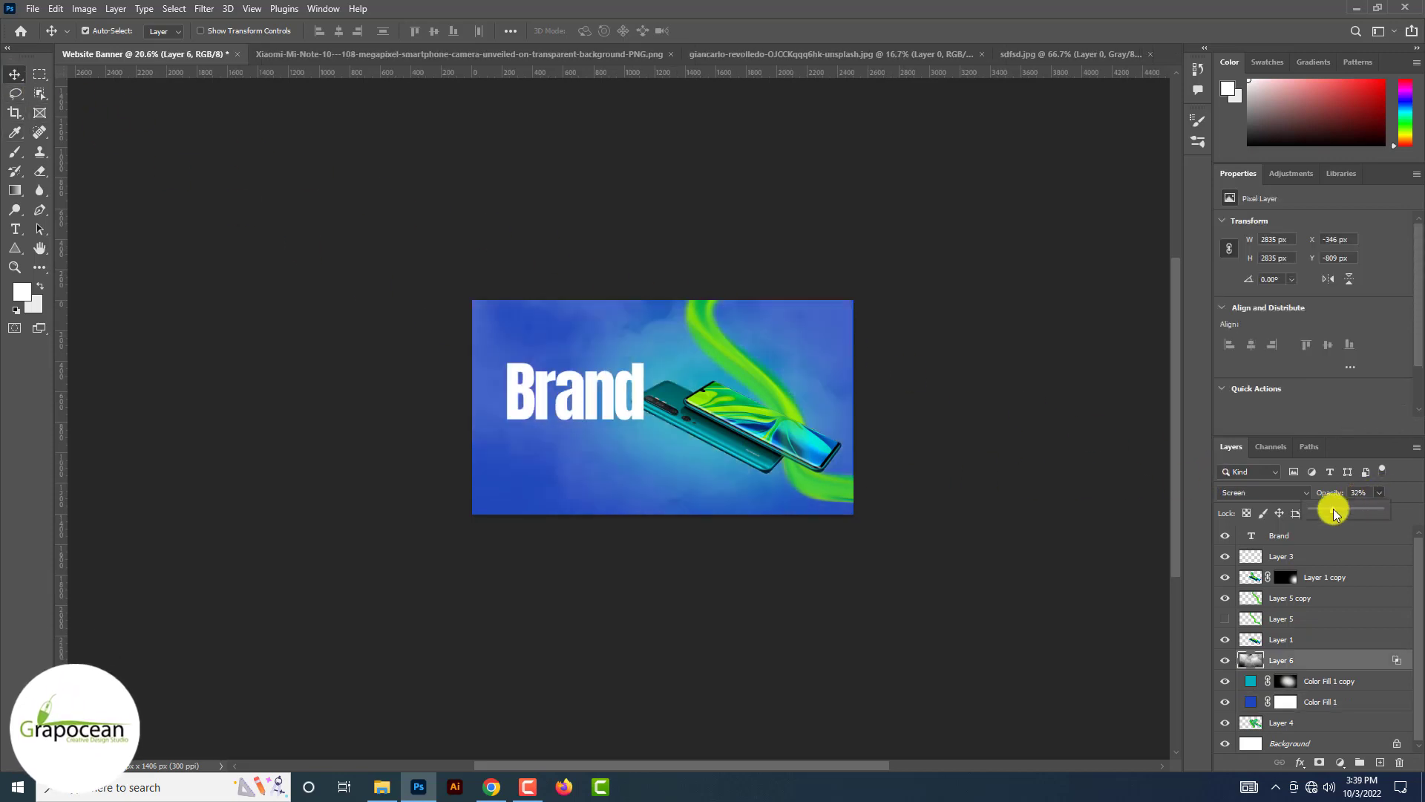
{"action": "left_click_drag", "start_coordinate": [1334, 512], "coordinate": [1321, 511]}
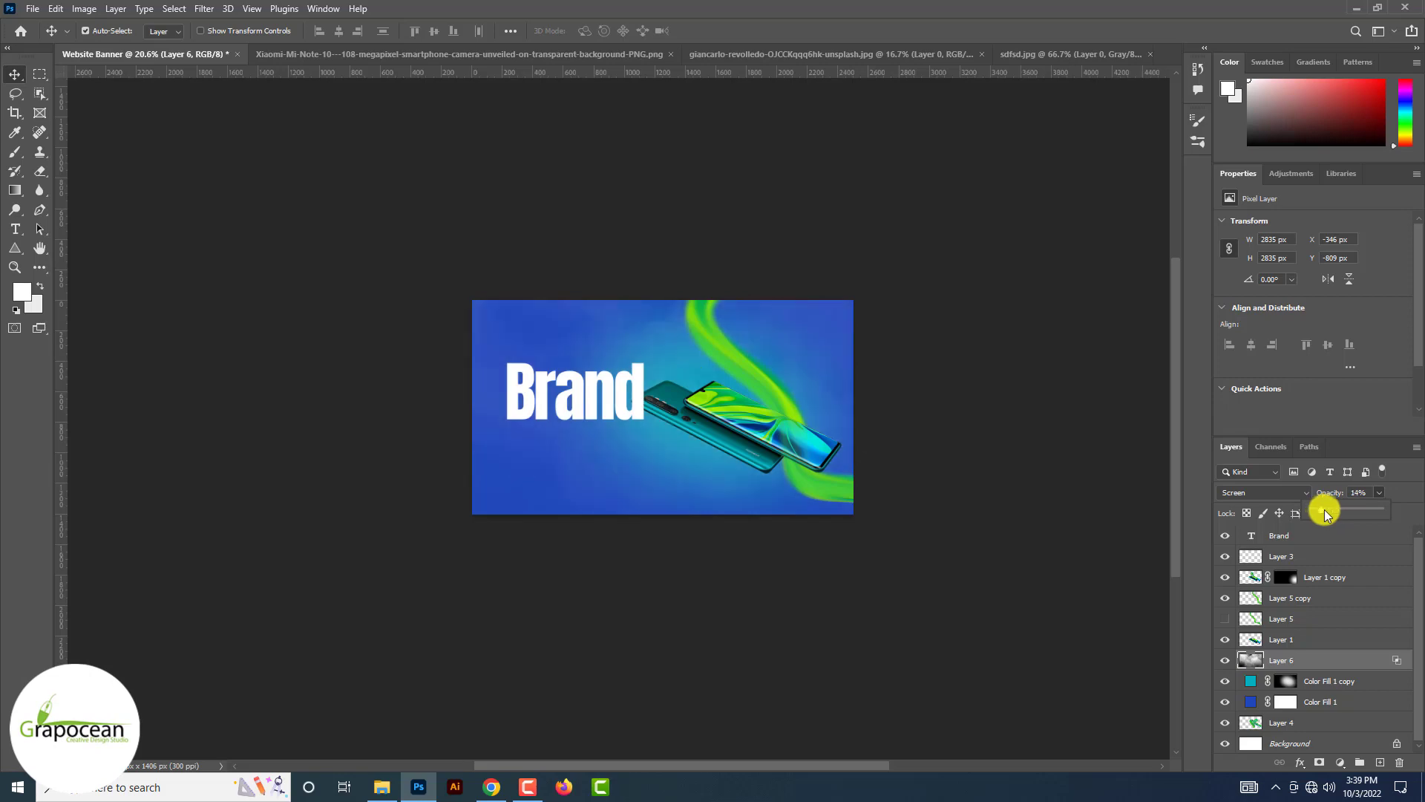
{"action": "scroll", "coordinate": [602, 465], "scroll_direction": "up", "scroll_amount": 2}
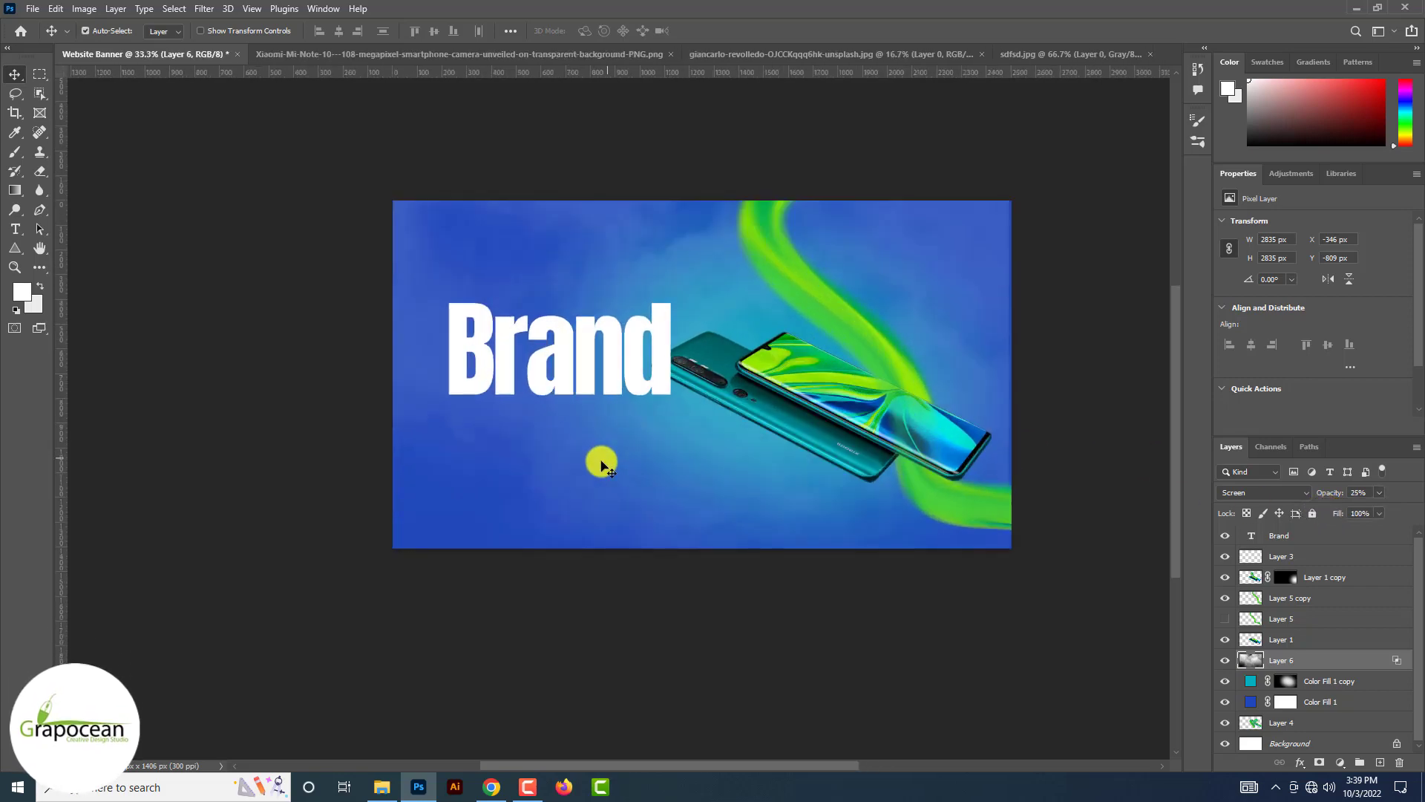
{"action": "scroll", "coordinate": [600, 463], "scroll_direction": "up", "scroll_amount": 3}
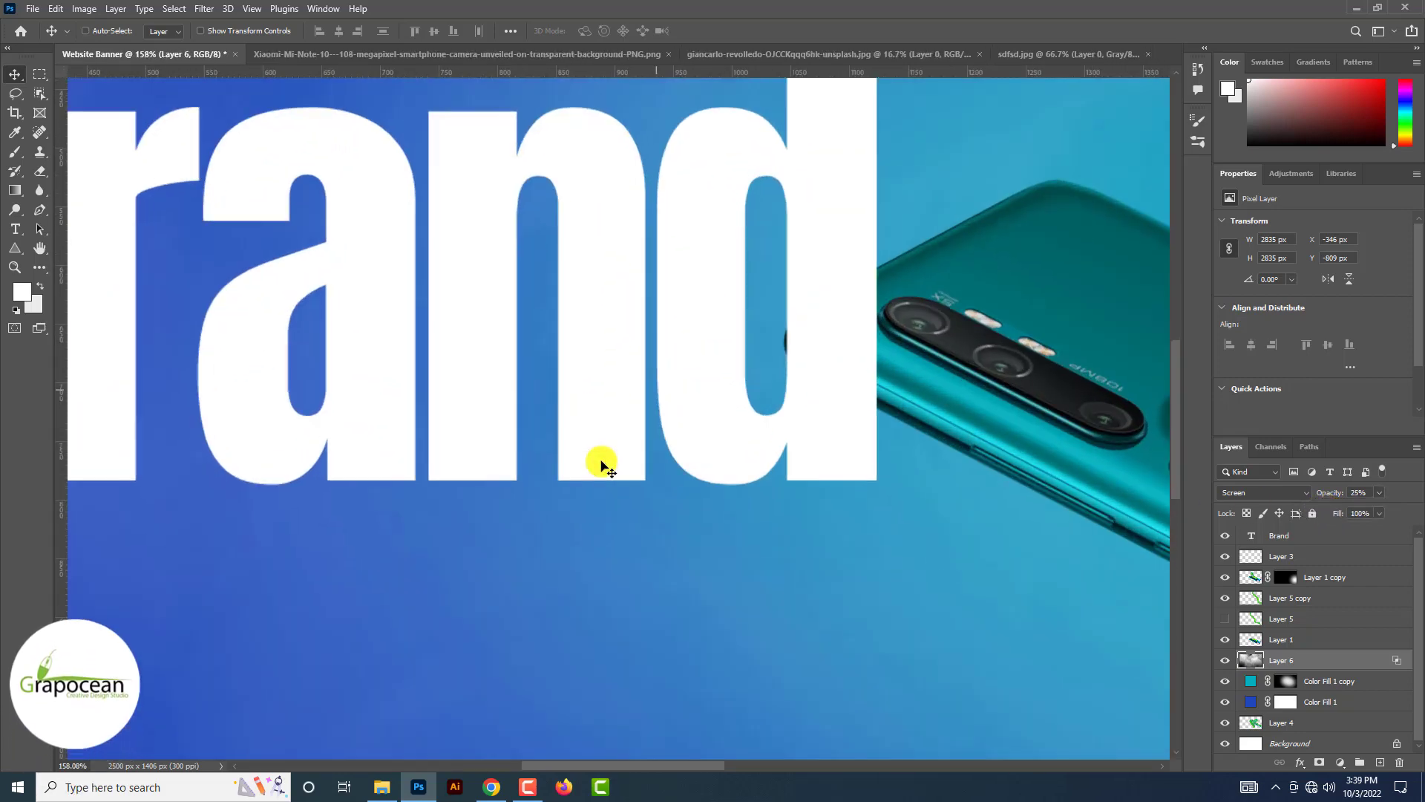
Shift the Brand headline so it overlaps the phone's rear camera, and duplicate its text layer
{"action": "scroll", "coordinate": [605, 465], "scroll_direction": "down", "scroll_amount": 3}
{"action": "scroll", "coordinate": [700, 434], "scroll_direction": "down", "scroll_amount": 1}
{"action": "left_click_drag", "start_coordinate": [689, 305], "coordinate": [734, 321]}
{"action": "left_click_drag", "start_coordinate": [1378, 539], "coordinate": [1383, 767]}
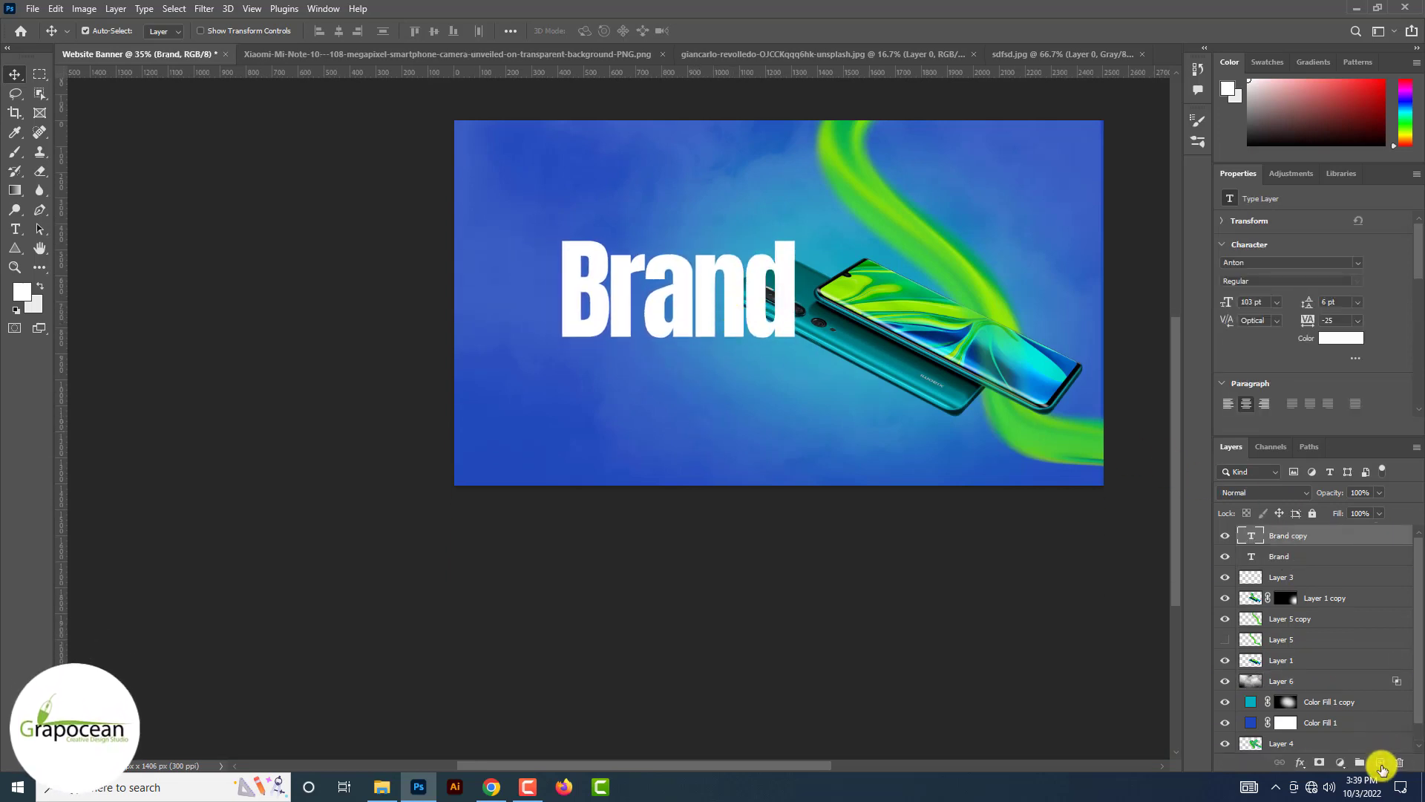
Place the original Brand text beneath the phone's Layer 1, and Brand copy directly above Layer 1 copy
{"action": "left_click", "coordinate": [1327, 558], "text": "shift"}
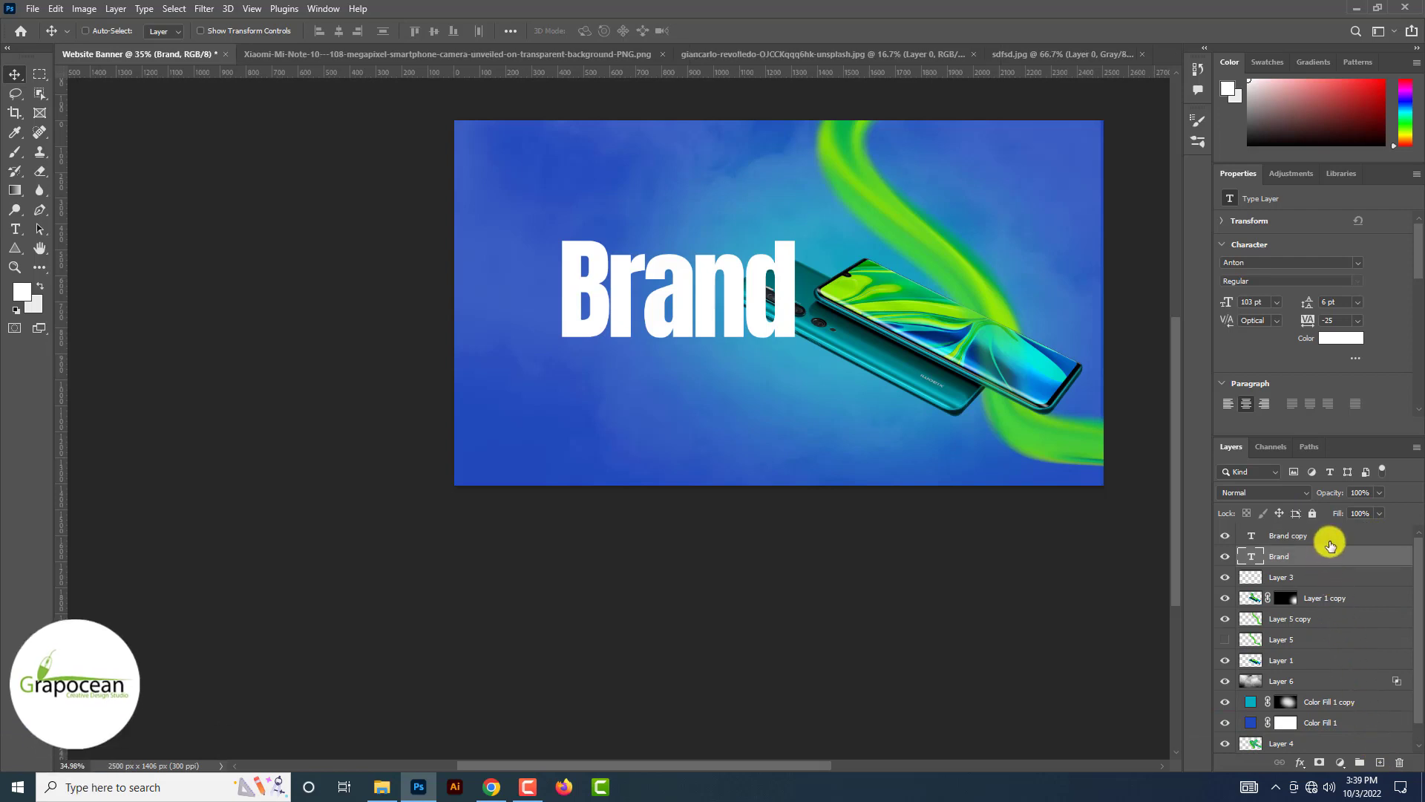
{"action": "left_click_drag", "start_coordinate": [1325, 553], "coordinate": [1299, 666]}
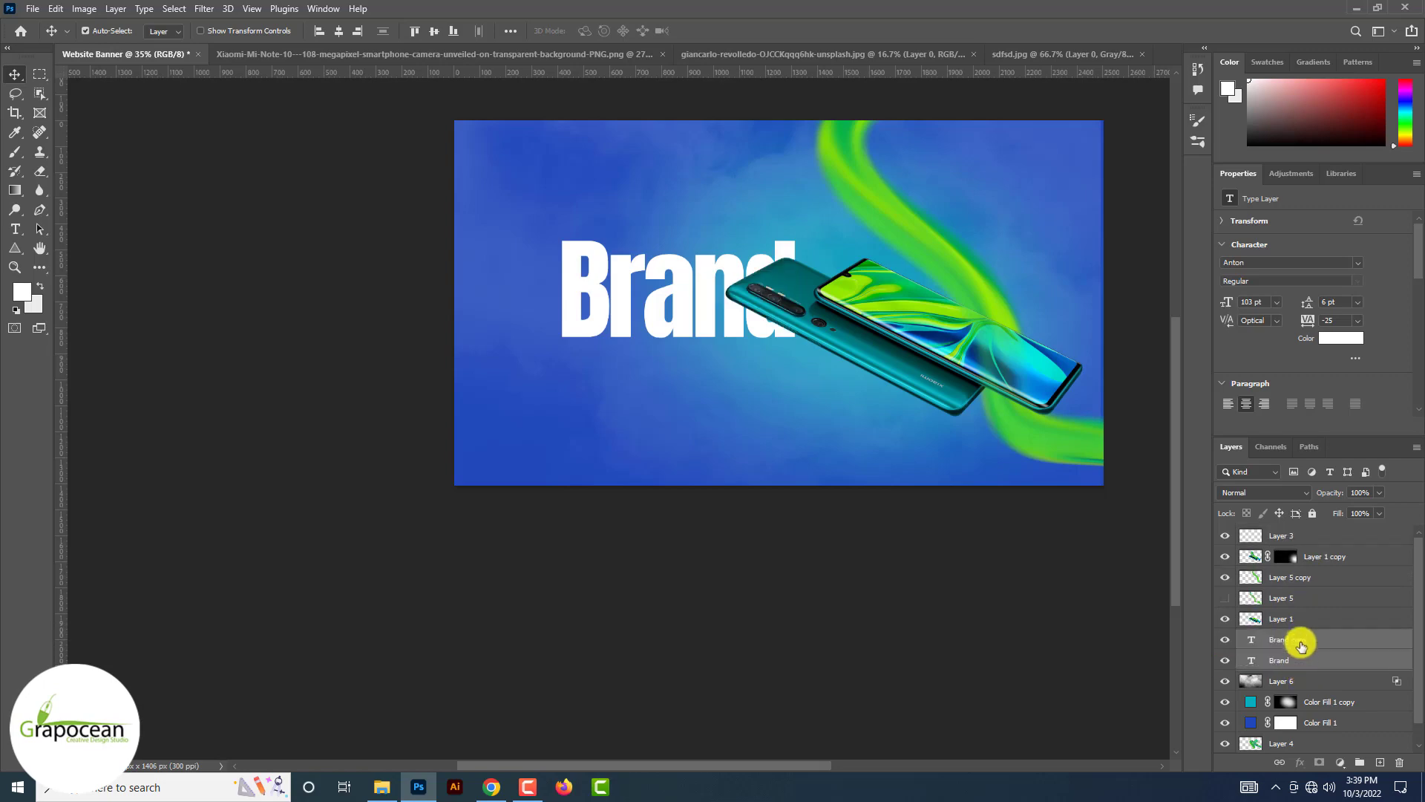
{"action": "left_click", "coordinate": [1311, 640]}
{"action": "left_click_drag", "start_coordinate": [1309, 570], "coordinate": [1314, 547]}
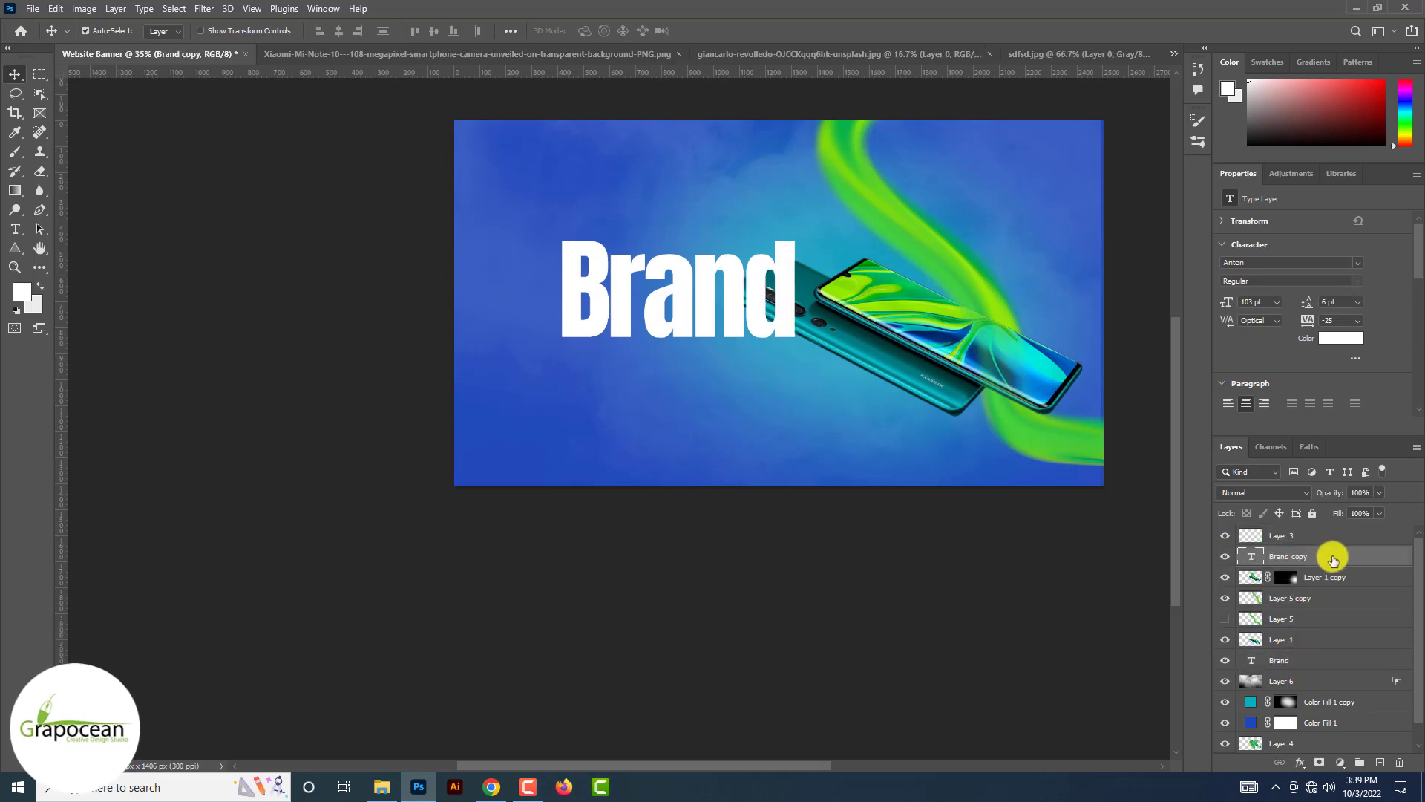
Add a Stroke layer effect in a very light color to the Brand copy text
{"action": "right_click", "coordinate": [1334, 558]}
{"action": "left_click", "coordinate": [1203, 95]}
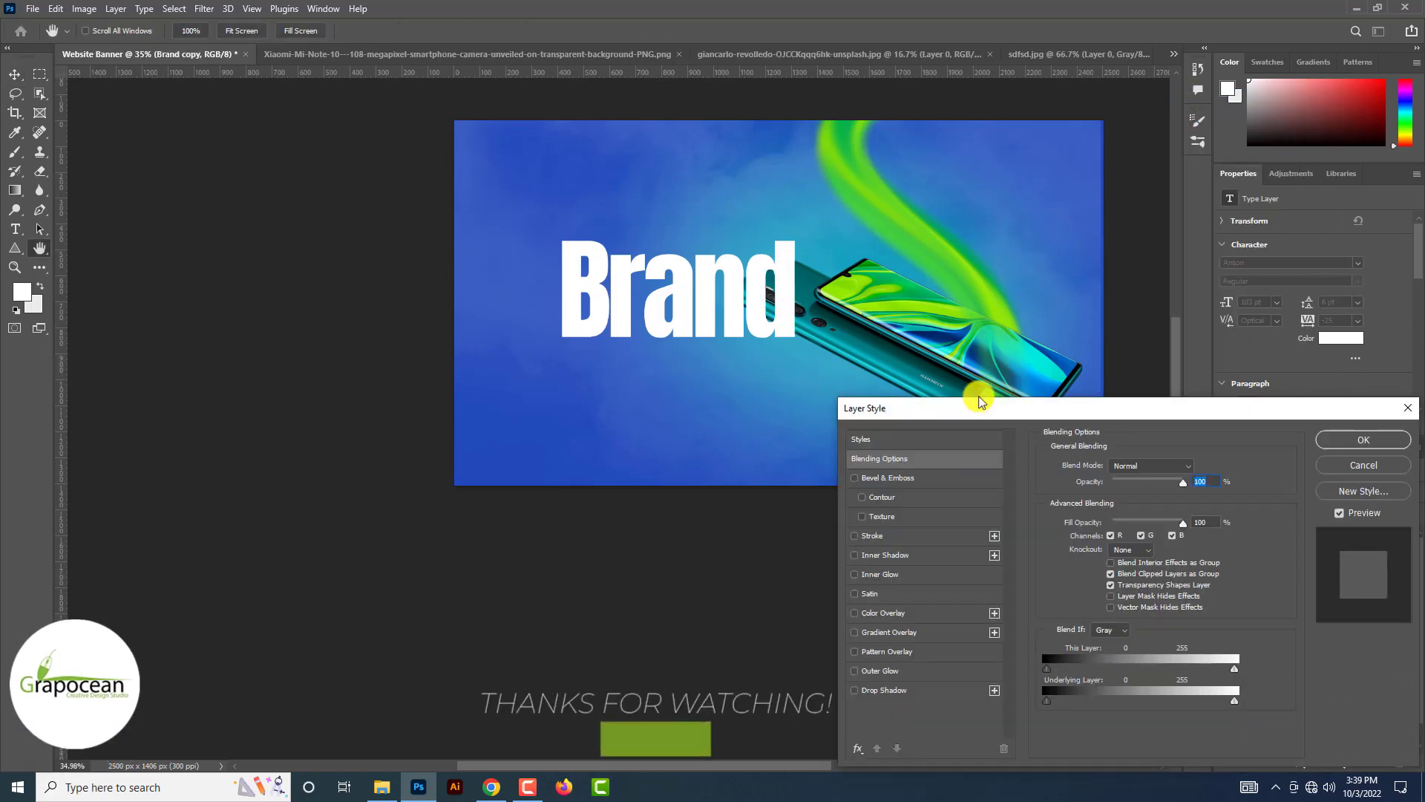
{"action": "left_click", "coordinate": [876, 534]}
{"action": "left_click", "coordinate": [1080, 576]}
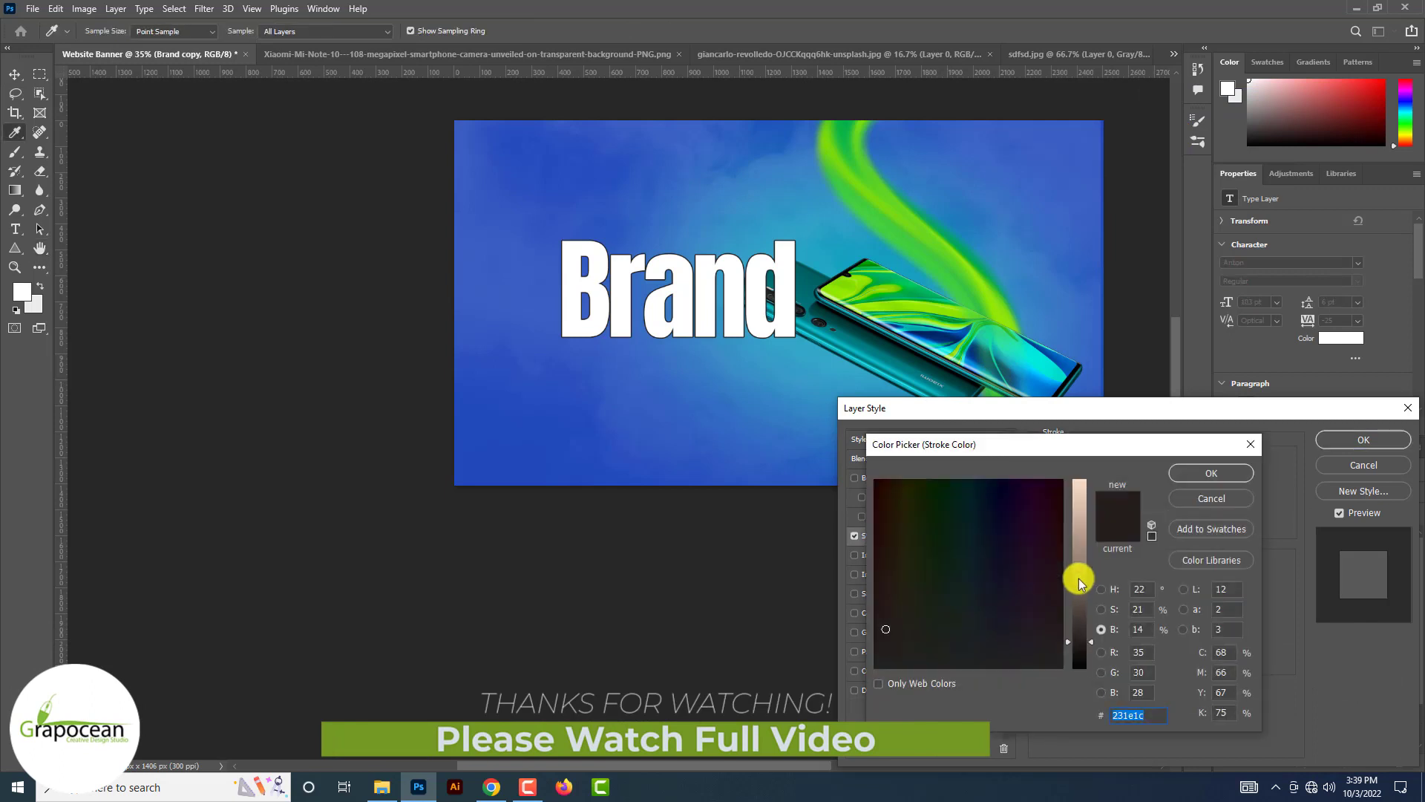
{"action": "left_click_drag", "start_coordinate": [1077, 595], "coordinate": [1085, 449]}
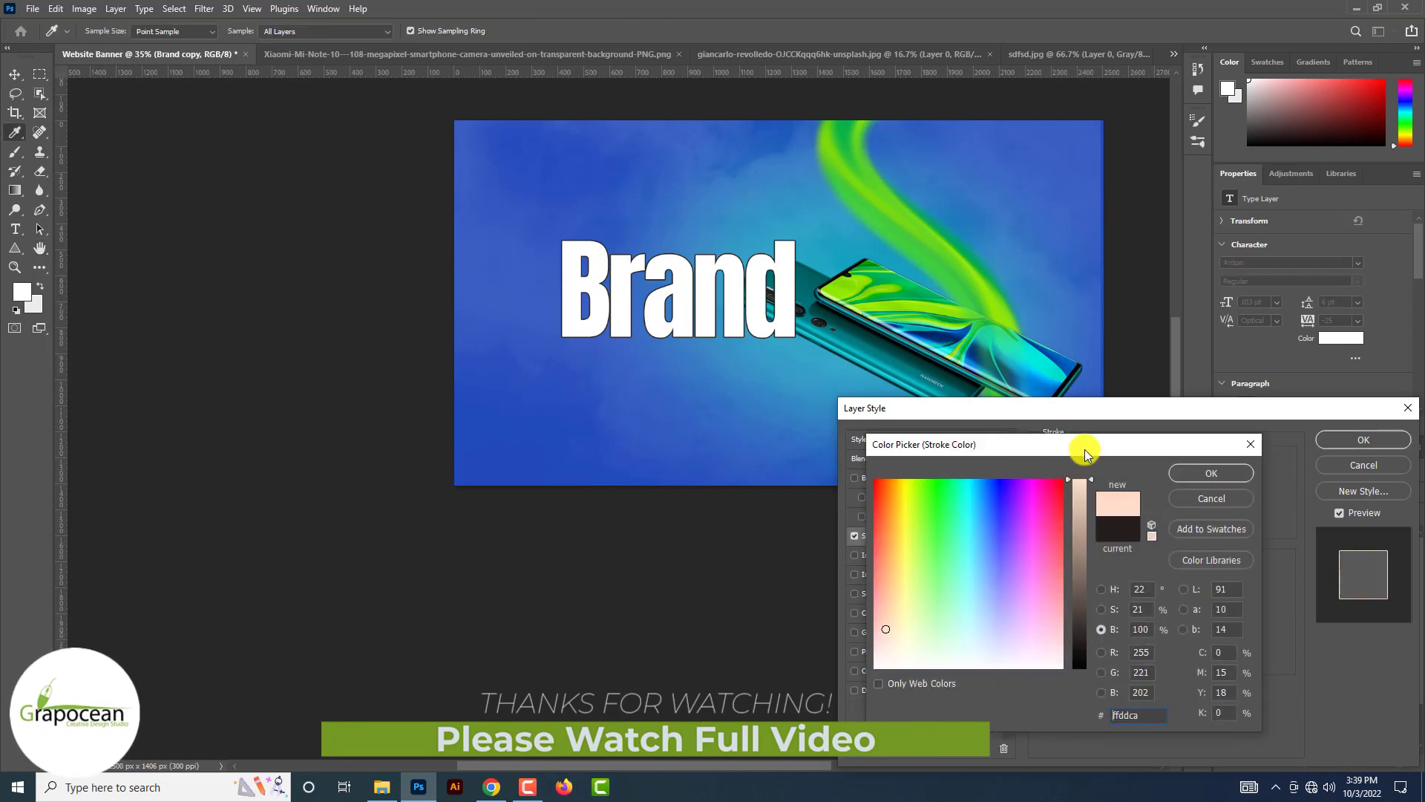
{"action": "left_click", "coordinate": [1222, 472]}
{"action": "left_click", "coordinate": [1360, 440]}
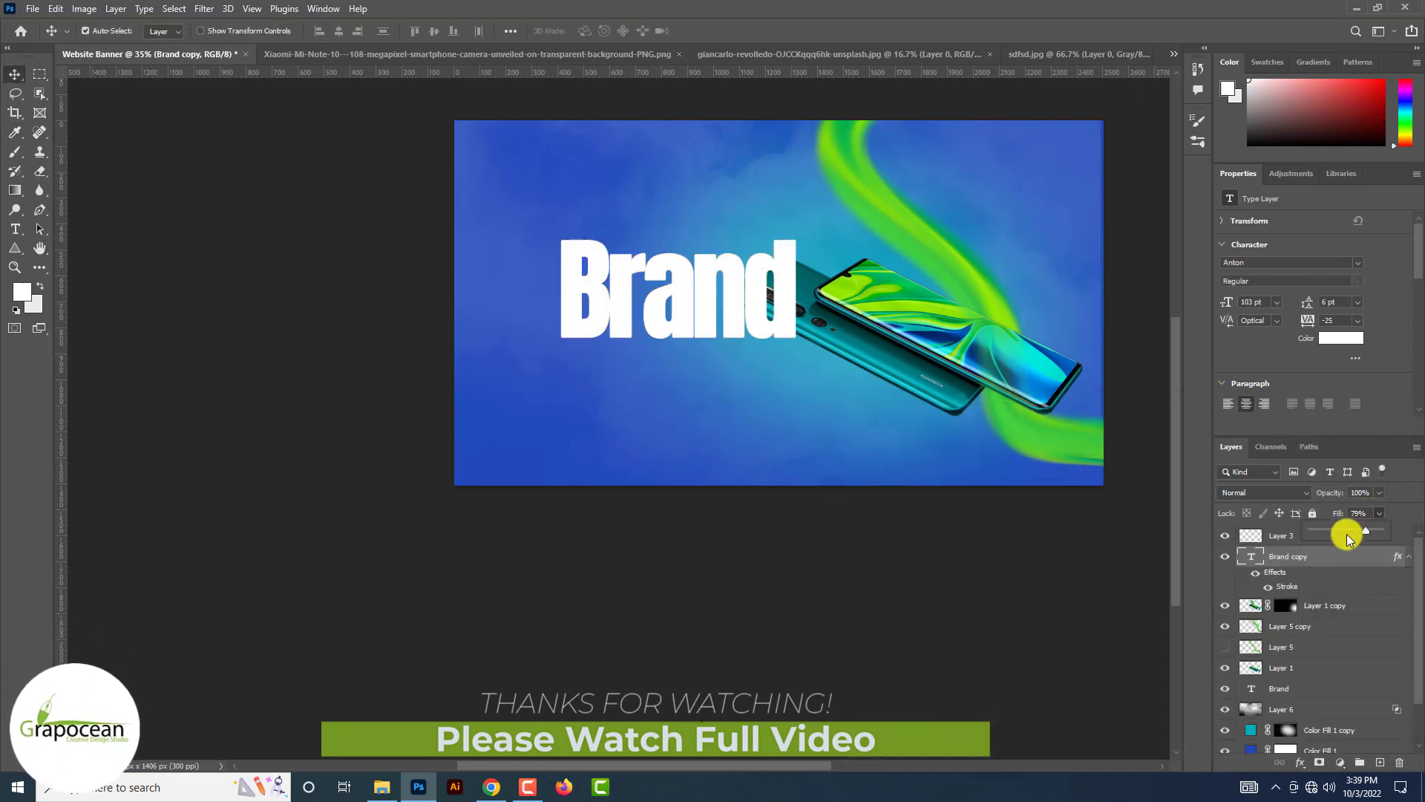
Set the Brand copy layer's Fill to 0% so only its outline shows over the phone
{"action": "left_click_drag", "start_coordinate": [1347, 540], "coordinate": [1227, 536]}
{"action": "left_click", "coordinate": [809, 355], "text": "ctrl"}
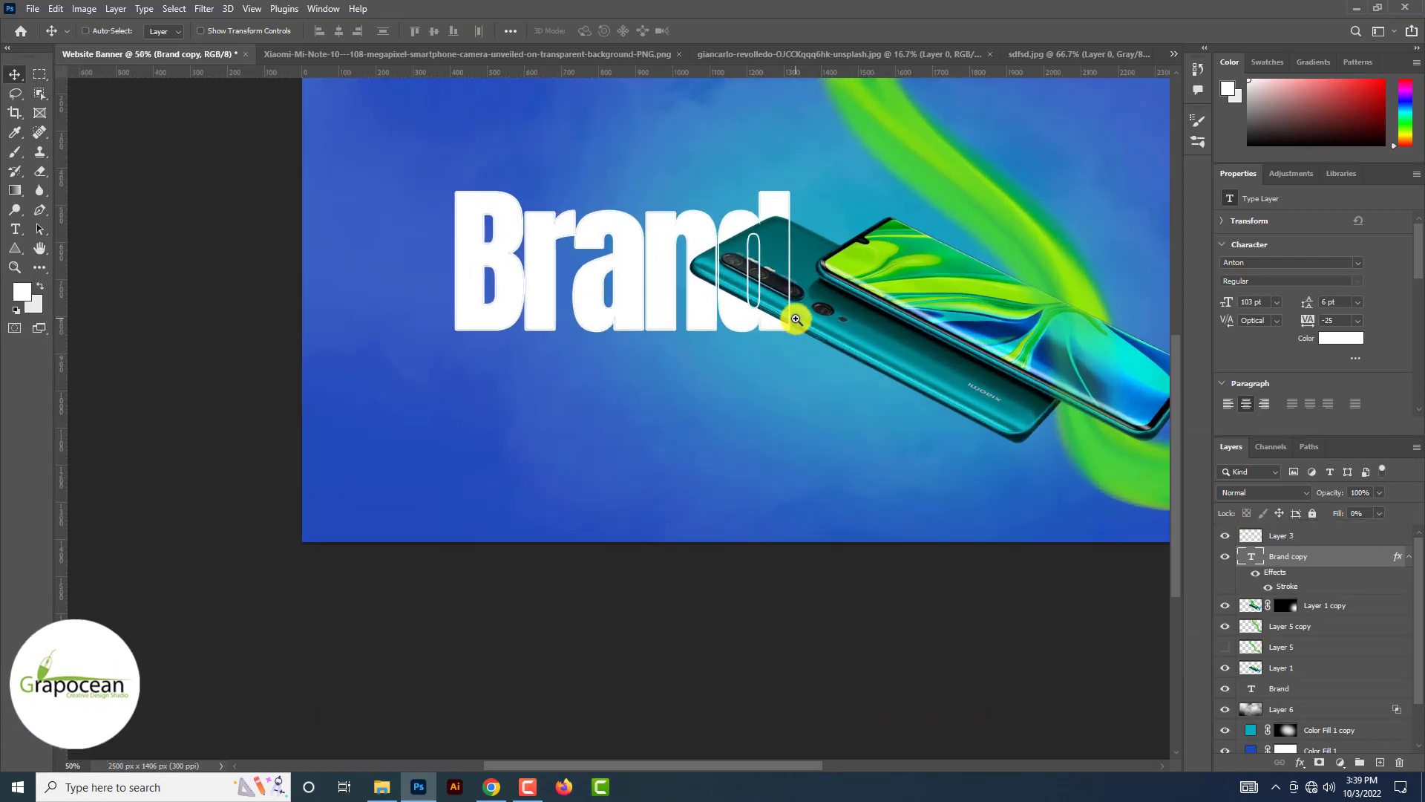
{"action": "left_click", "coordinate": [795, 319], "text": "ctrl"}
{"action": "scroll", "coordinate": [468, 230], "scroll_direction": "up", "scroll_amount": 5}
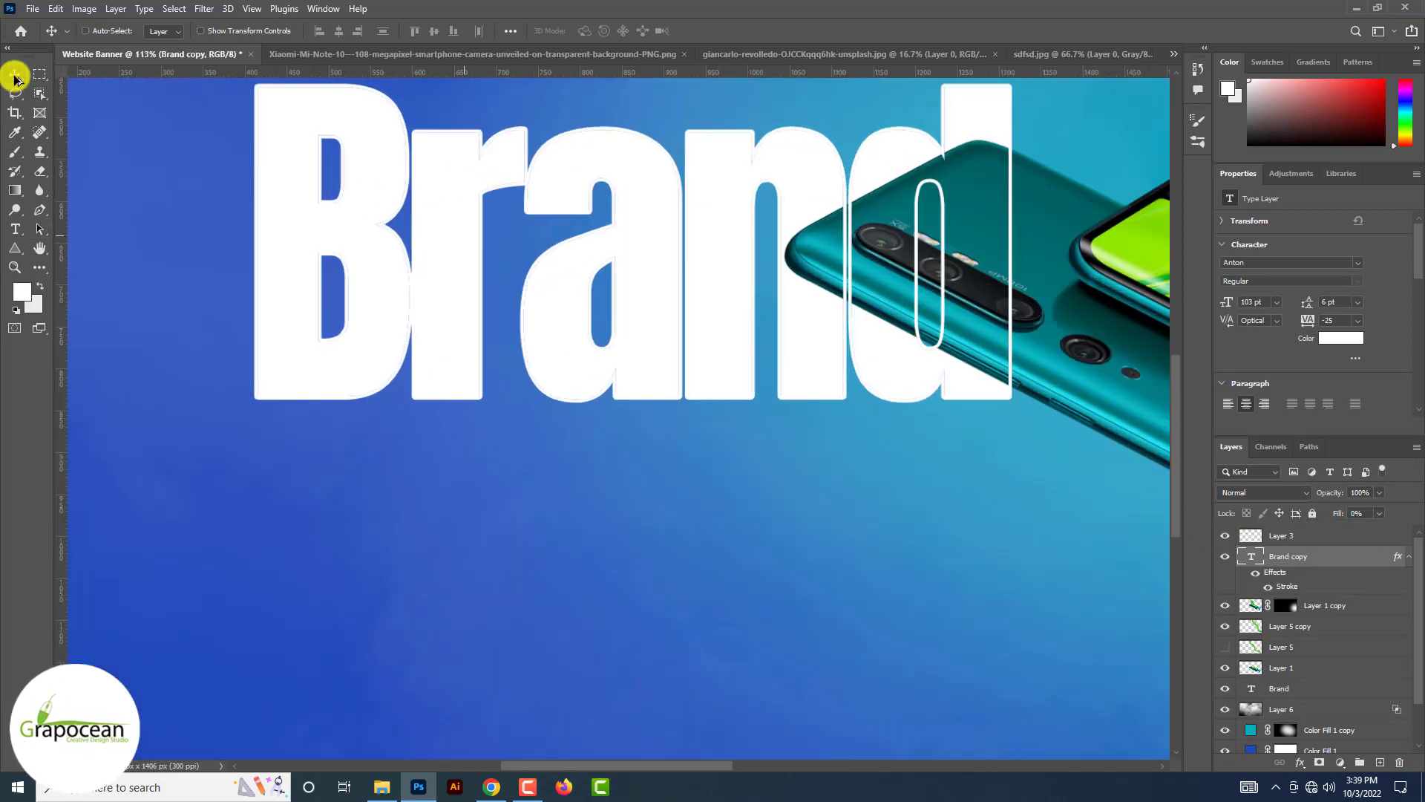
{"action": "scroll", "coordinate": [446, 315], "scroll_direction": "down", "scroll_amount": 4}
{"action": "scroll", "coordinate": [677, 371], "scroll_direction": "down", "scroll_amount": 4}
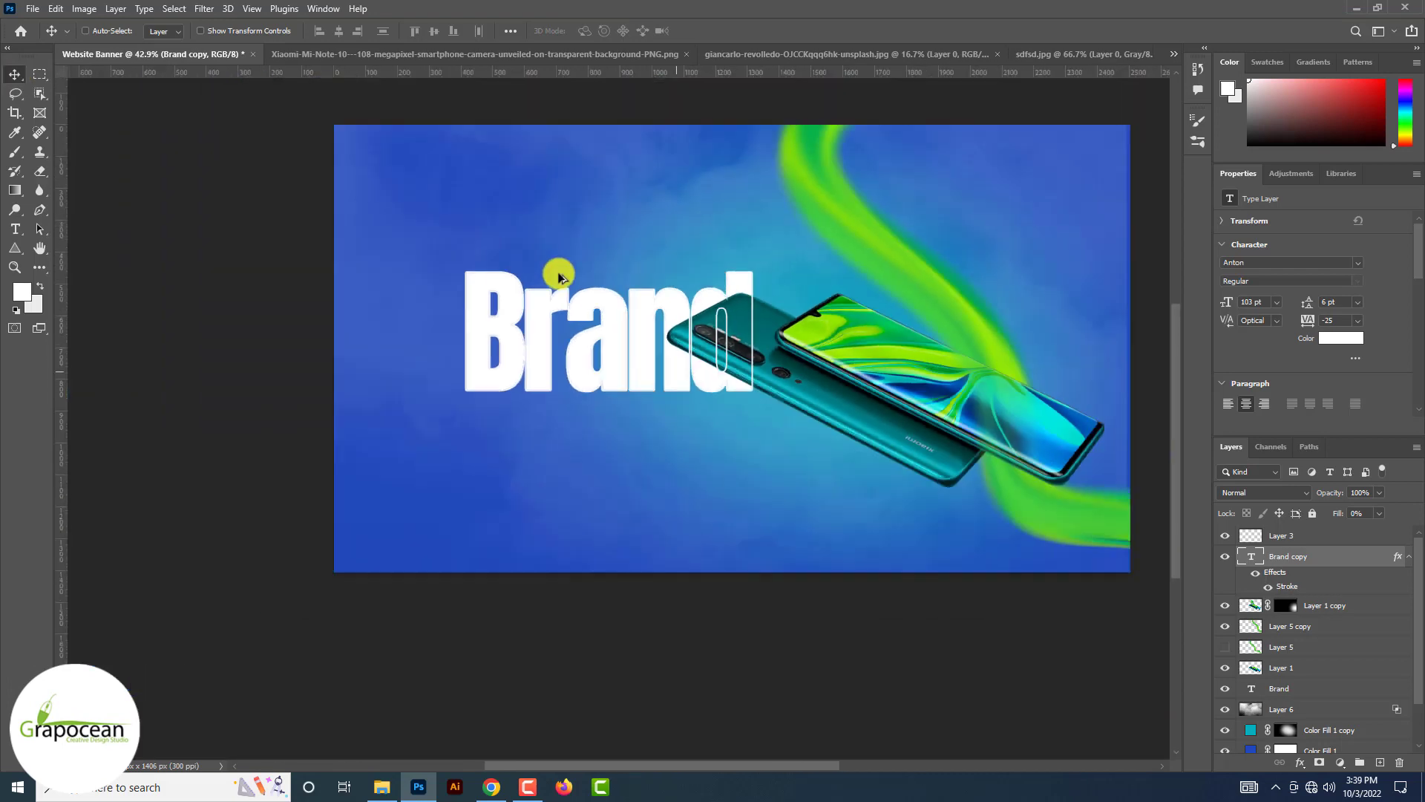
Move Layer 1 and Layer 1 copy together to about X 627 px, Y 120 px, overlapping the headline
{"action": "left_click", "coordinate": [1329, 605]}
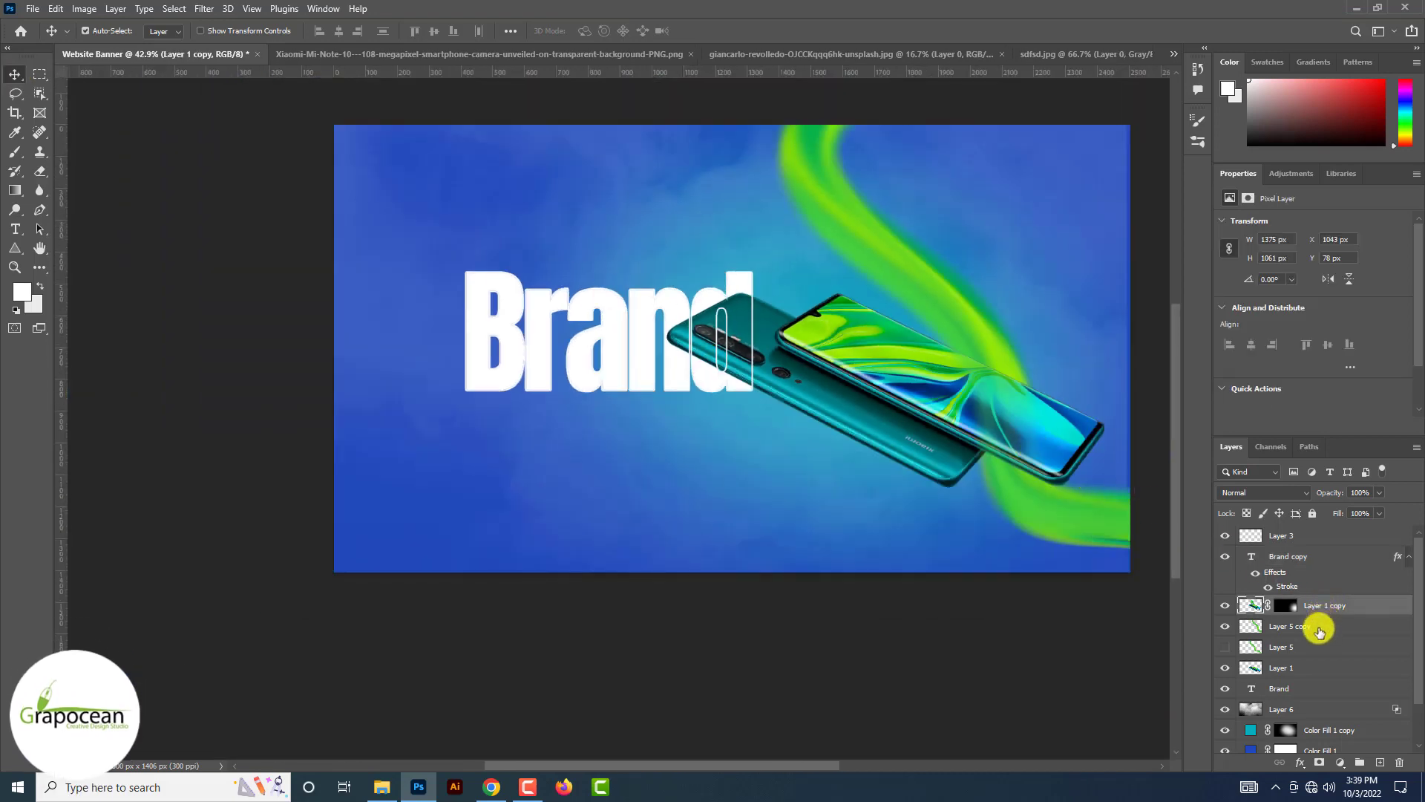
{"action": "left_click", "coordinate": [1308, 668], "text": "ctrl"}
{"action": "left_click_drag", "start_coordinate": [997, 464], "coordinate": [821, 420]}
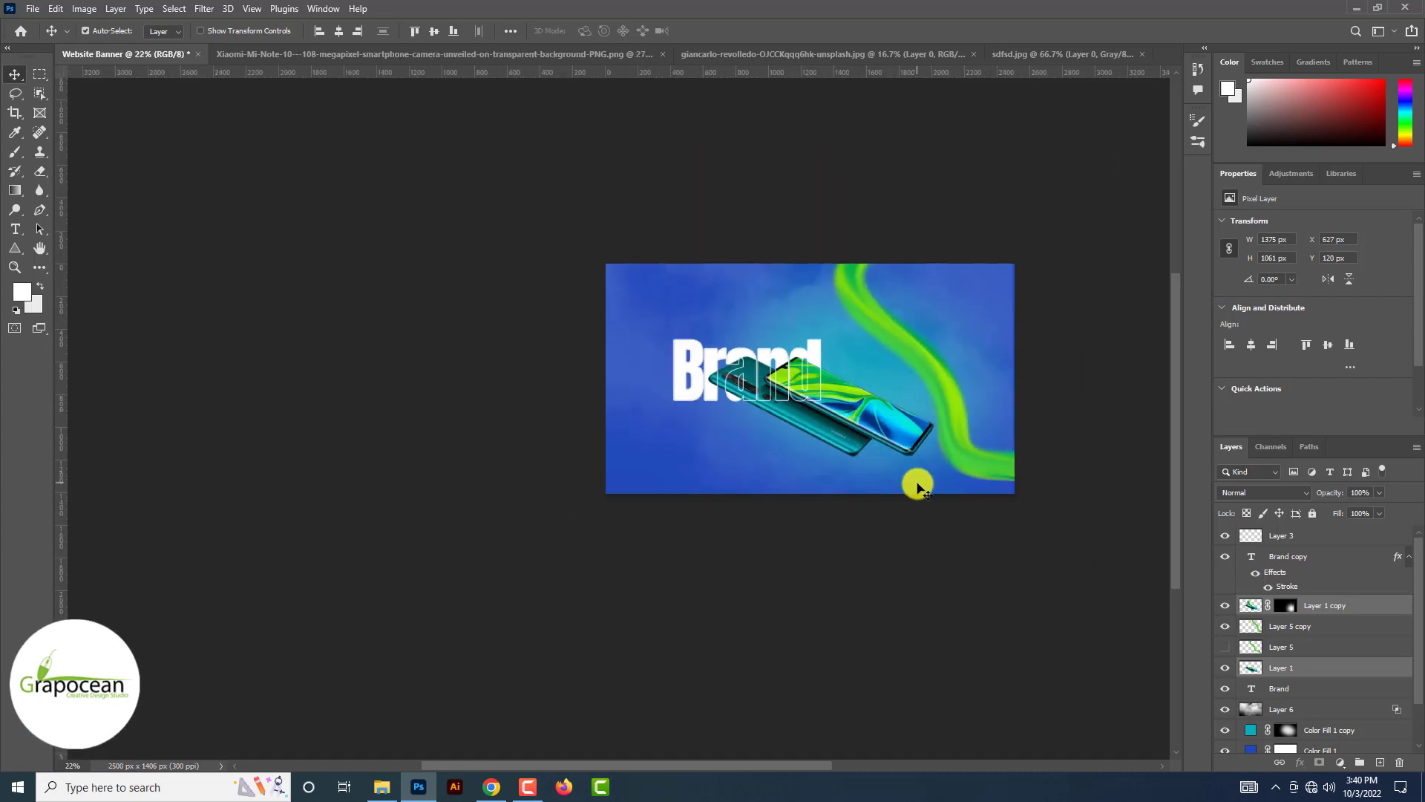
Set the font of the Lorem Ipsum placeholder text above the headline to Intro
{"action": "left_click", "coordinate": [213, 33]}
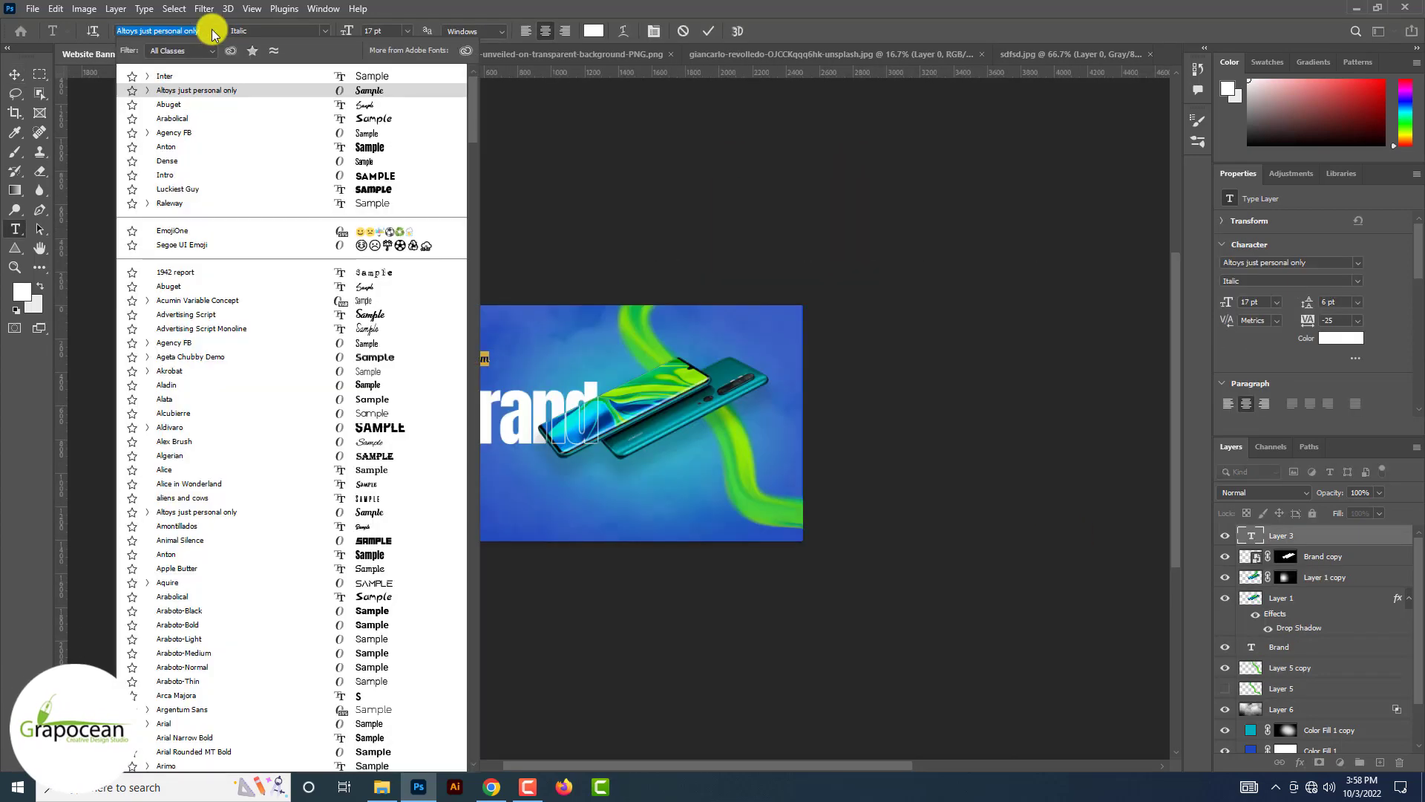
{"action": "left_click", "coordinate": [381, 171]}
{"action": "scroll", "coordinate": [497, 395], "scroll_direction": "up", "scroll_amount": 7}
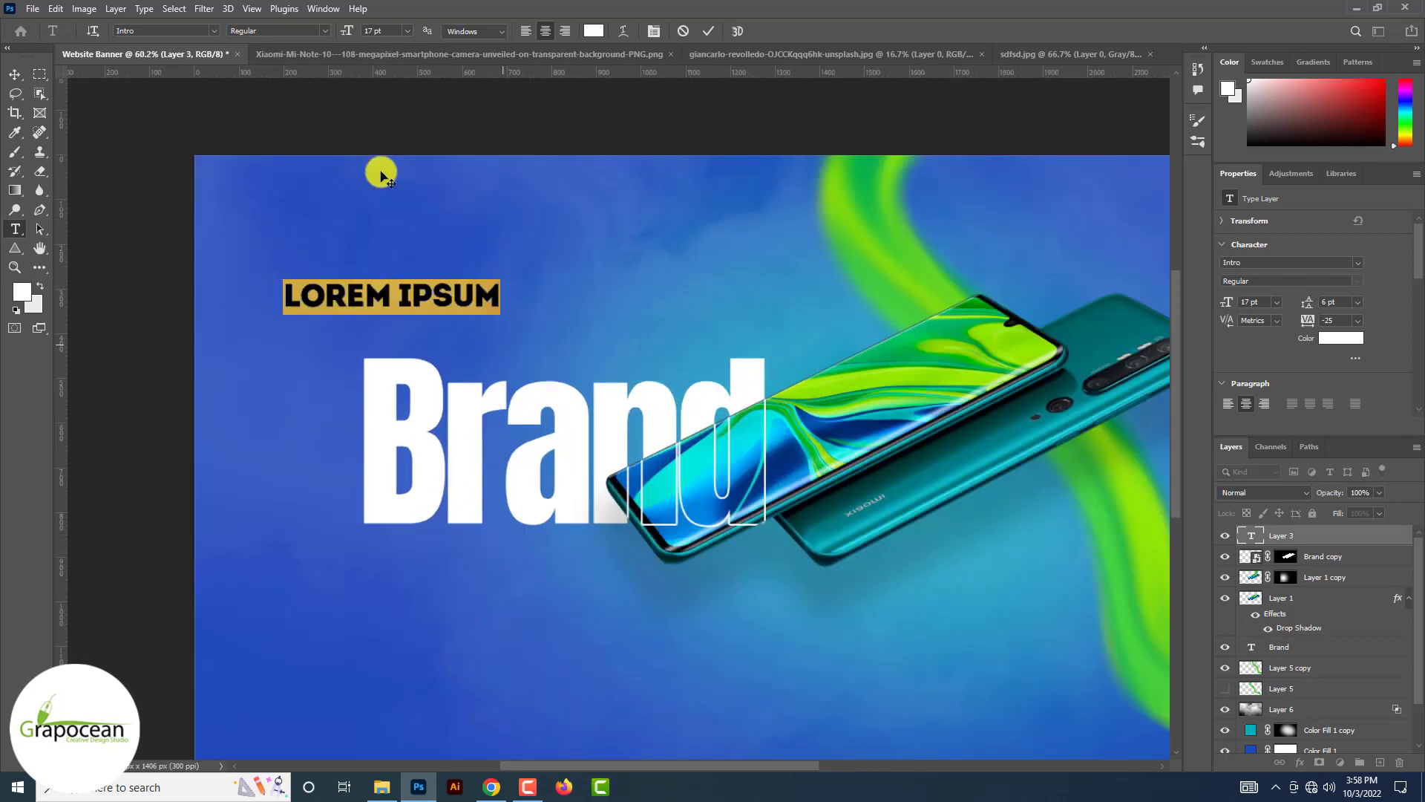
Replace the placeholder with "BEST MOBILE BANNER DESIGN", breaking the line before "BANNER"
{"action": "left_click", "coordinate": [392, 294]}
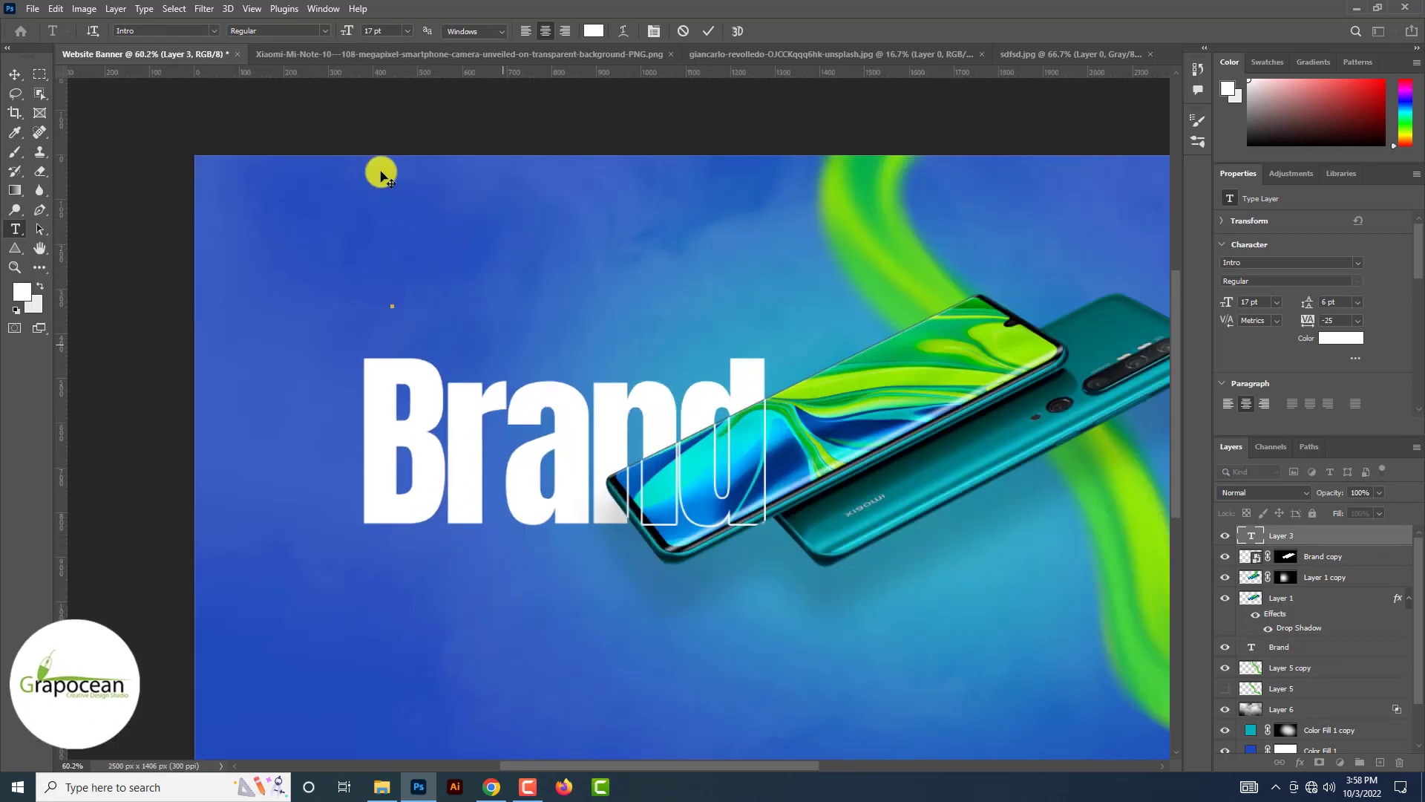
{"action": "type", "text": "BEST M"}
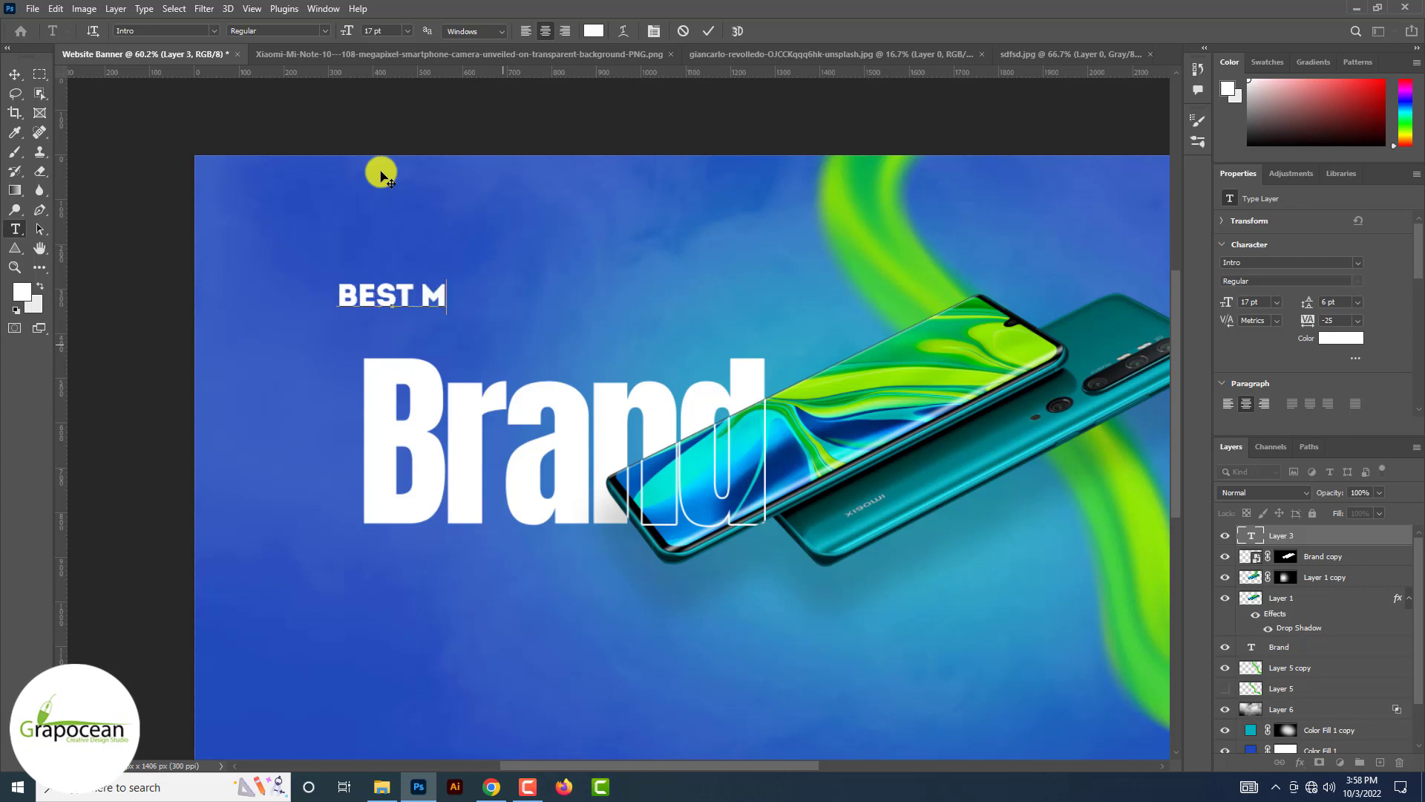
{"action": "type", "text": "OBILE BANNER D"}
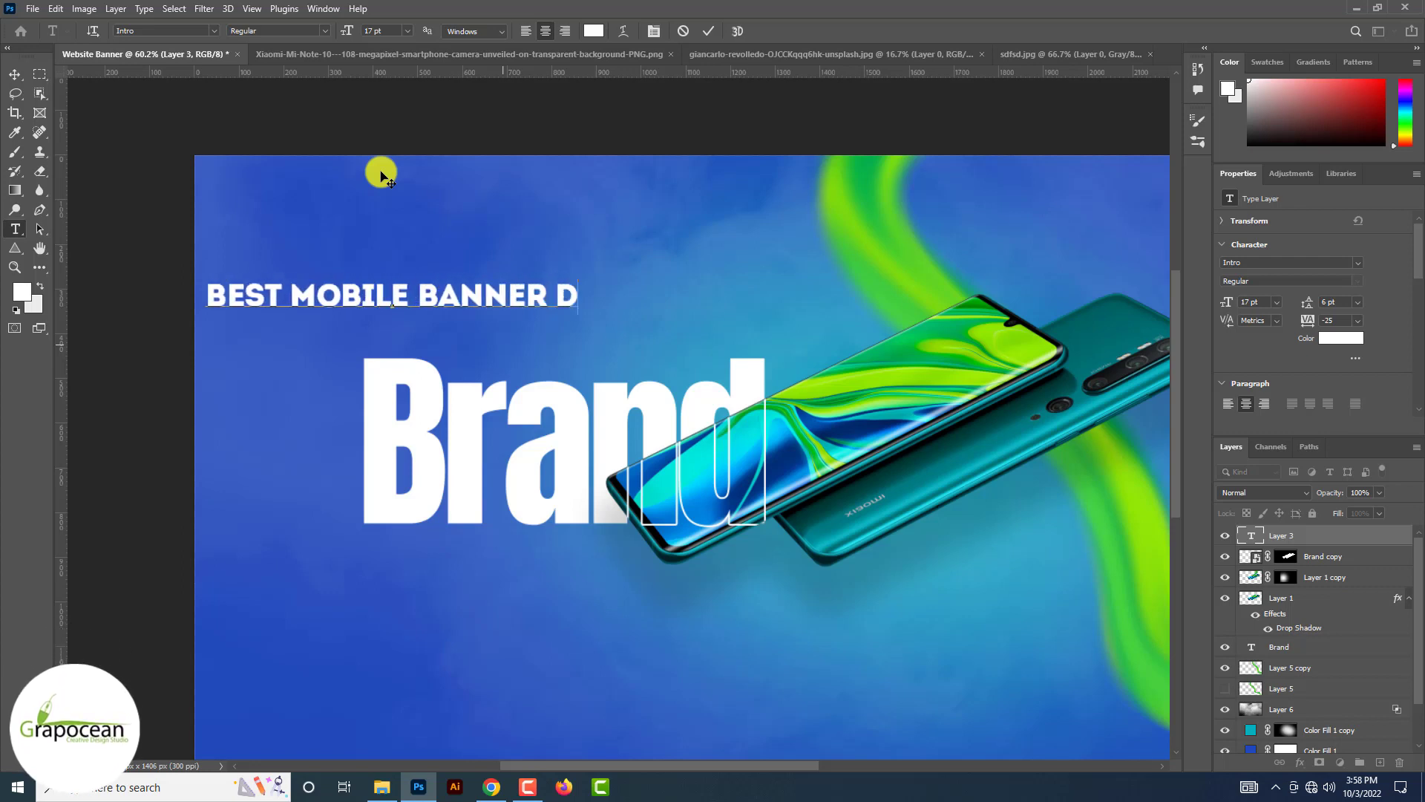
{"action": "type", "text": "ESIGN"}
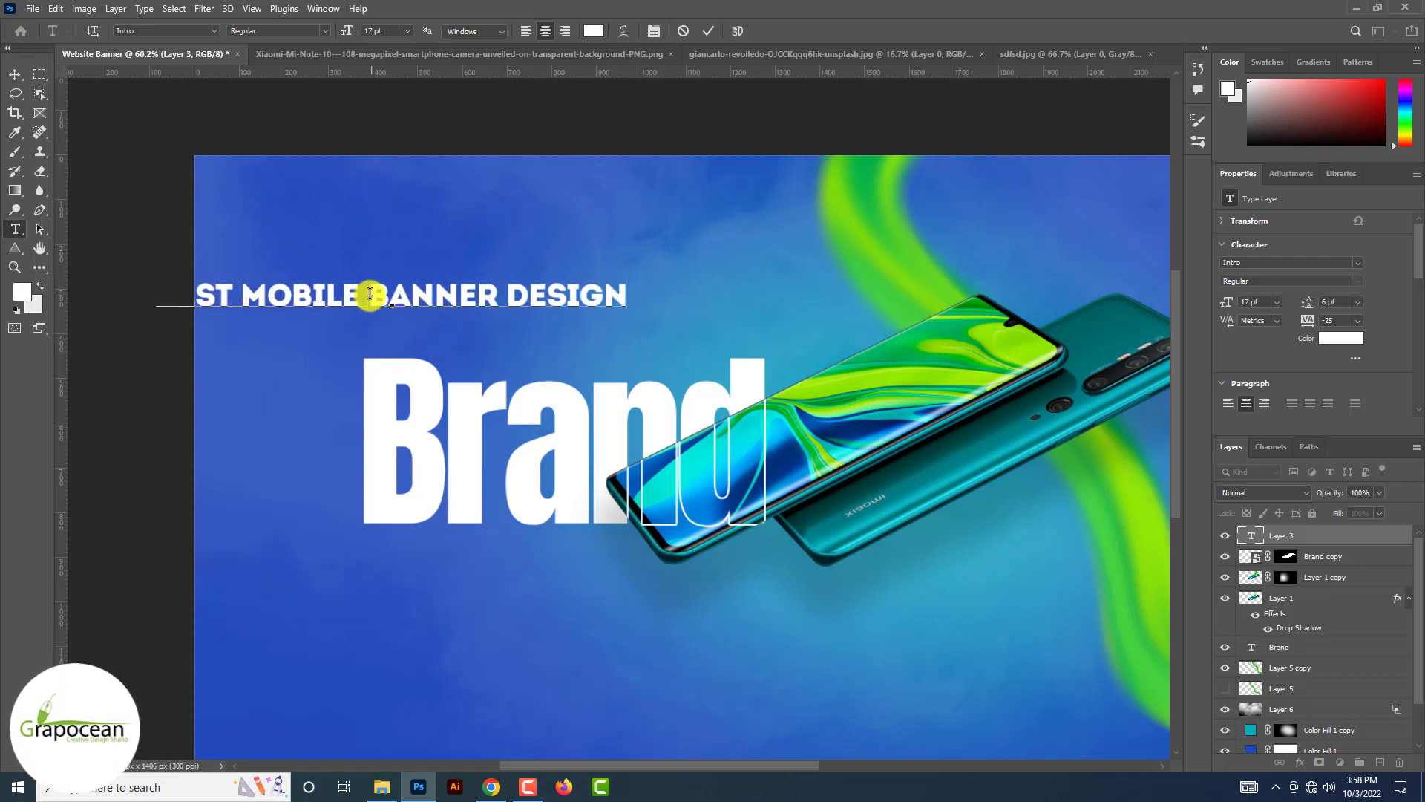
{"action": "left_click", "coordinate": [370, 293]}
{"action": "key", "text": "Return"}
Set the whole tagline's tracking to 0 and its kerning to Optical
{"action": "key", "text": "ctrl+a"}
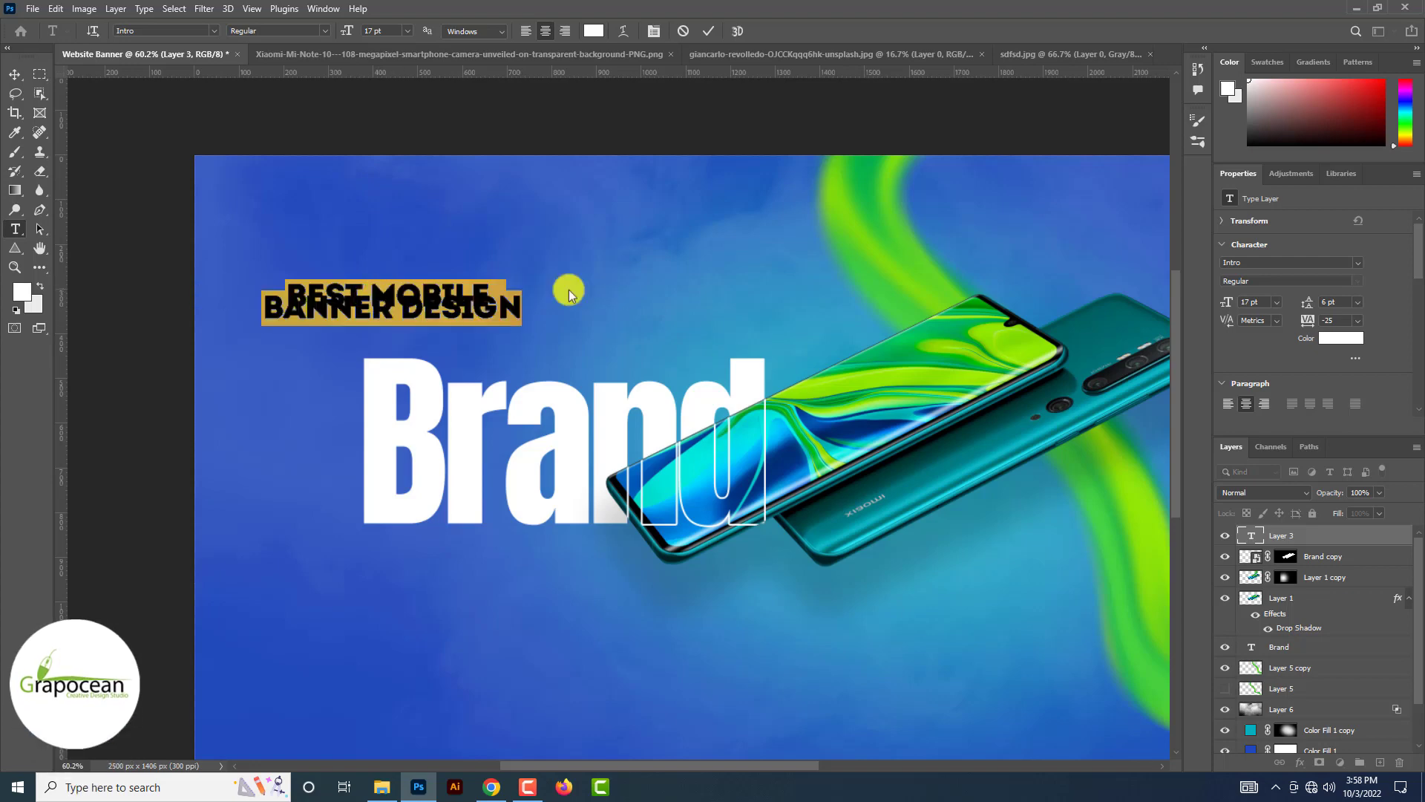
{"action": "left_click", "coordinate": [1345, 264]}
{"action": "left_click", "coordinate": [1359, 264]}
{"action": "left_click", "coordinate": [1359, 265]}
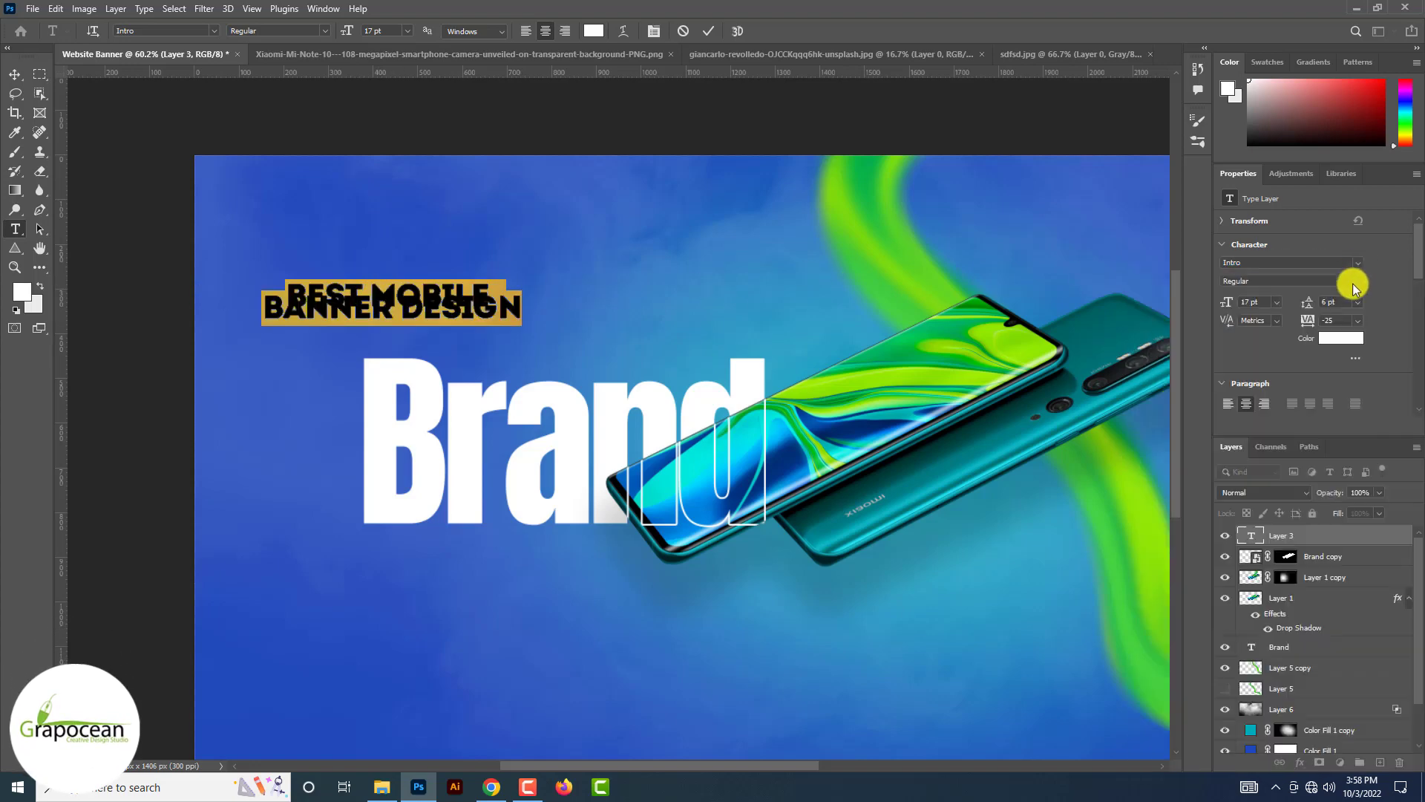
{"action": "left_click", "coordinate": [1358, 321]}
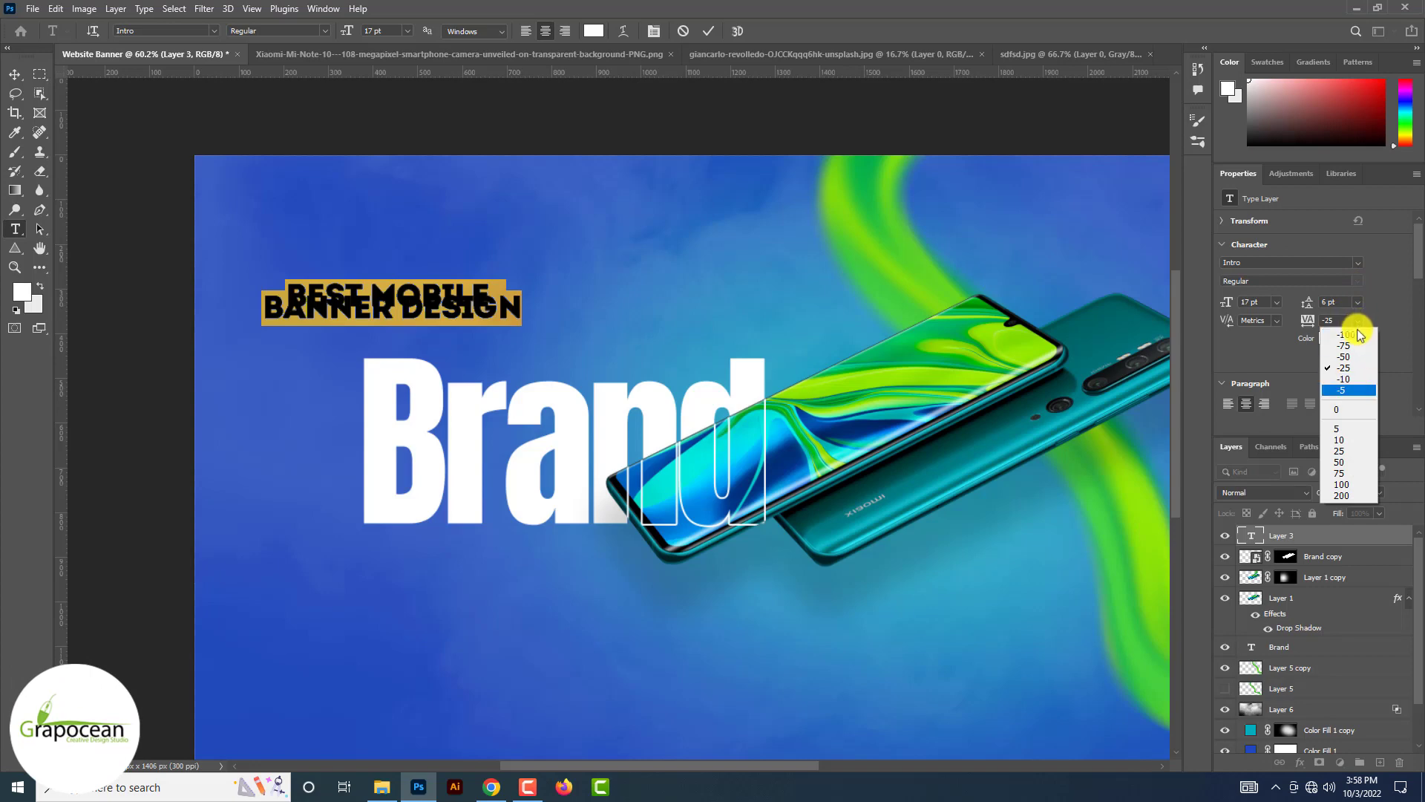
{"action": "left_click", "coordinate": [1357, 331]}
{"action": "left_click", "coordinate": [1358, 320]}
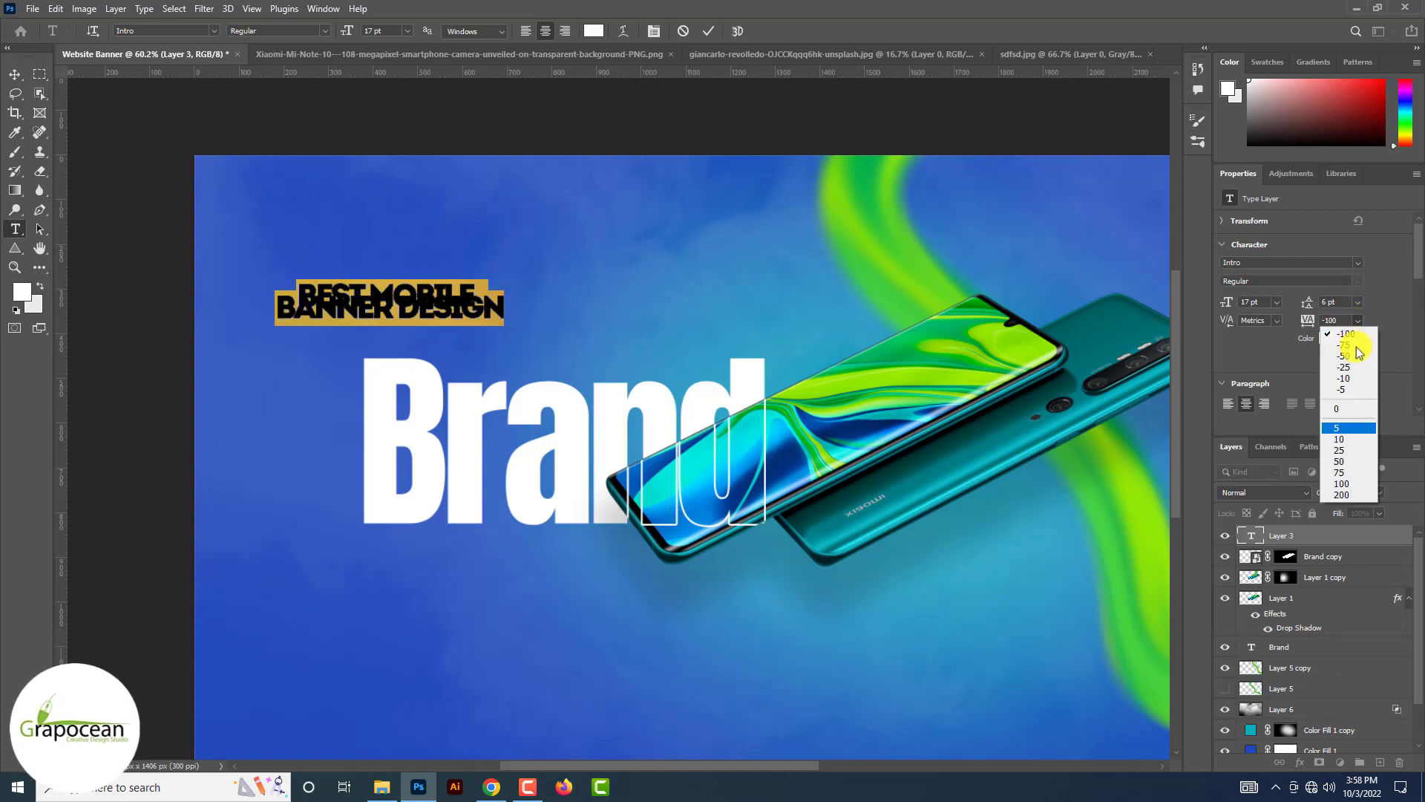
{"action": "left_click", "coordinate": [1351, 412]}
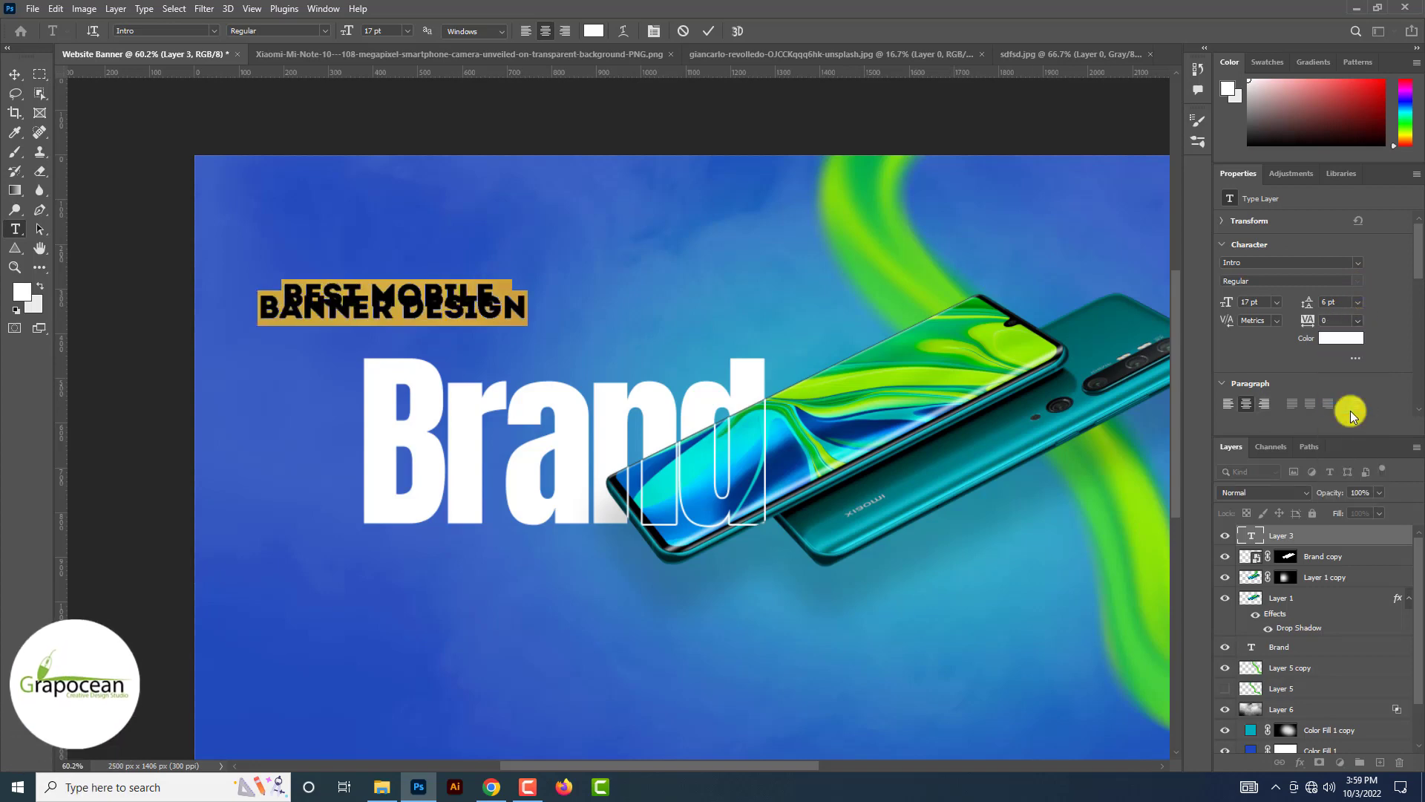
{"action": "left_click", "coordinate": [1277, 320]}
{"action": "left_click", "coordinate": [1272, 344]}
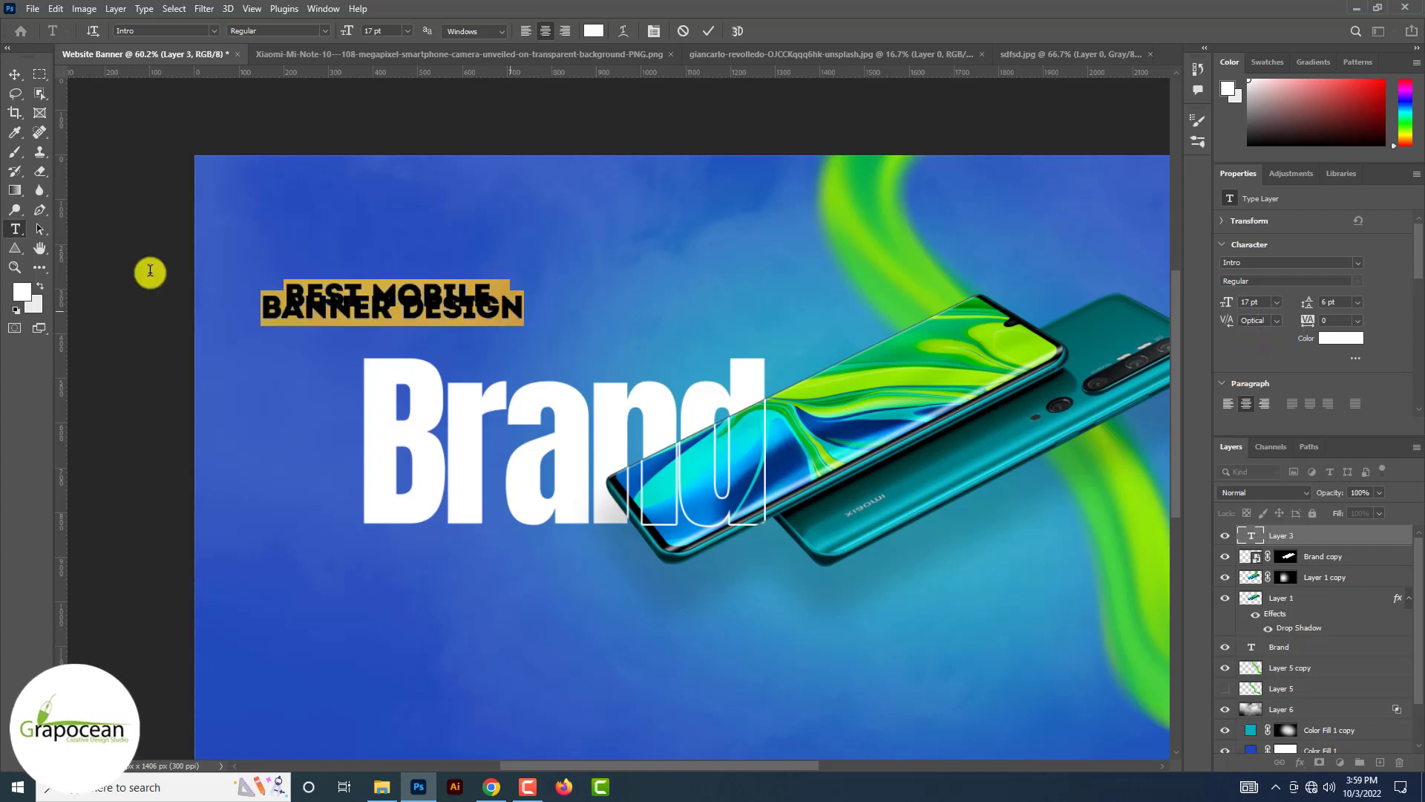
Increase the tagline's leading to 18 pt to separate its two lines
{"action": "key", "text": "alt+Down"}
{"action": "key", "text": "alt+Down"}
{"action": "key", "text": "alt+Down"}
{"action": "key", "text": "alt+Down"}
{"action": "key", "text": "alt+Down"}
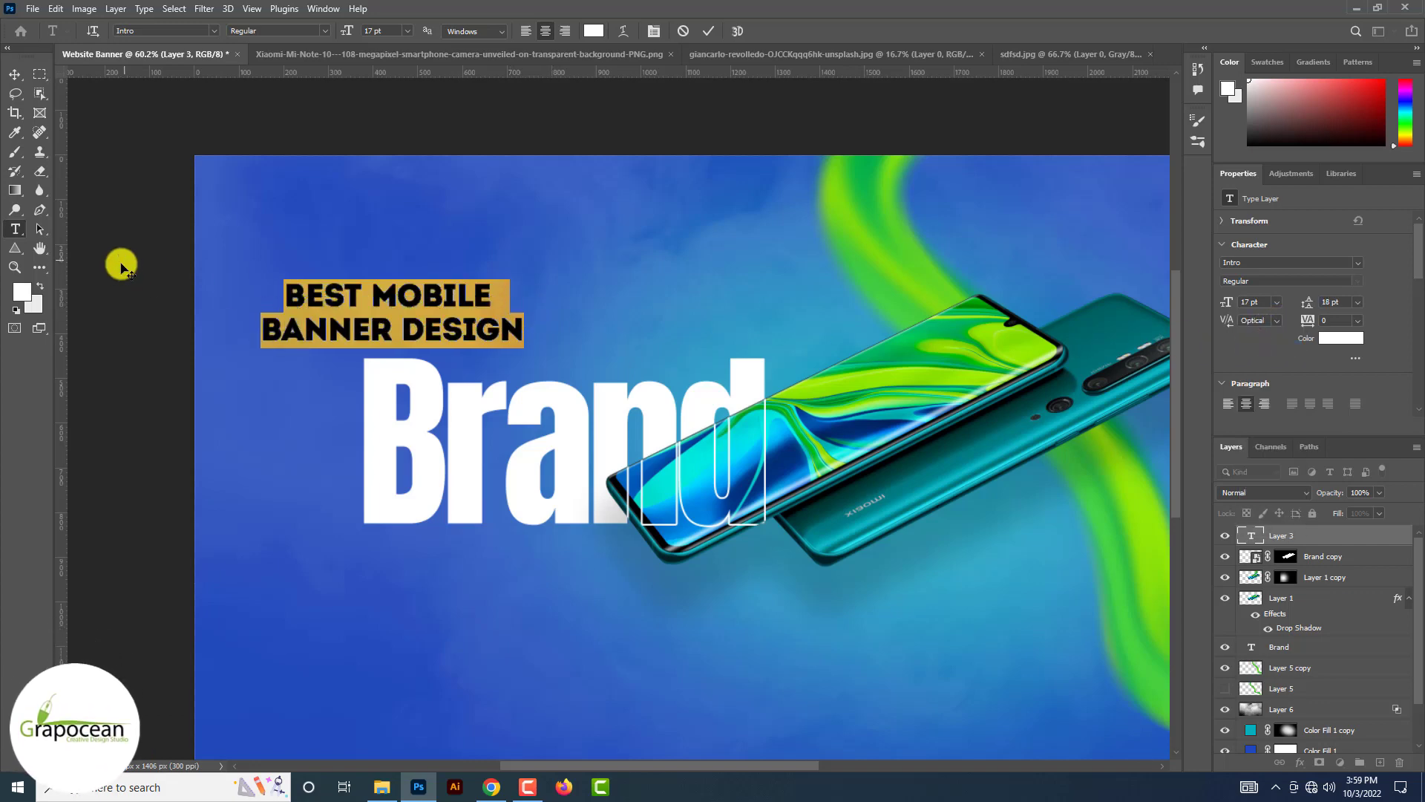
Set the tagline's leading to 19 pt, commit the text, and center the tagline above the "Brand" headline
{"action": "scroll", "coordinate": [121, 267], "scroll_direction": "up", "scroll_amount": 5}
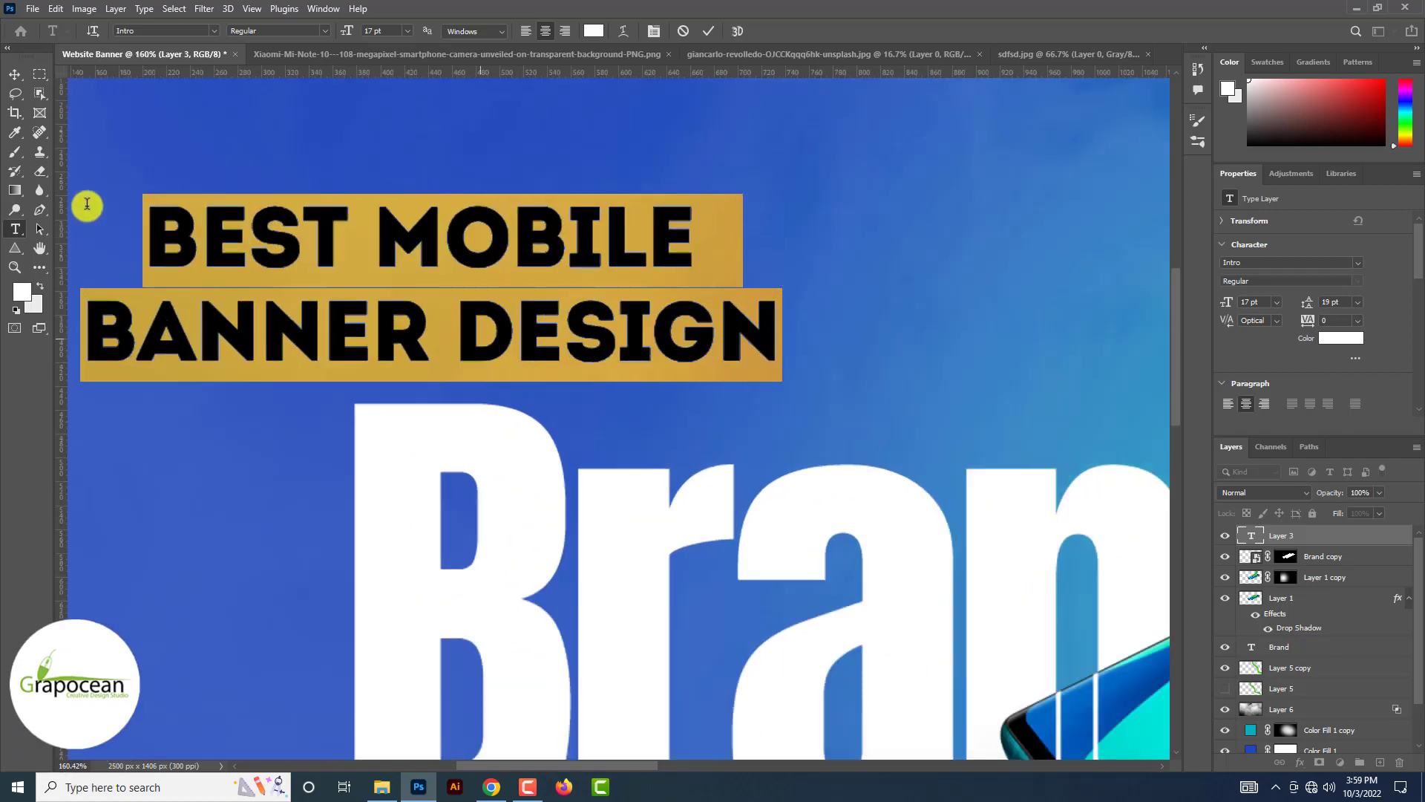
{"action": "left_click", "coordinate": [14, 76]}
{"action": "scroll", "coordinate": [358, 339], "scroll_direction": "down", "scroll_amount": 4}
{"action": "left_click_drag", "start_coordinate": [449, 330], "coordinate": [679, 292]}
{"action": "scroll", "coordinate": [579, 313], "scroll_direction": "down", "scroll_amount": 4}
{"action": "scroll", "coordinate": [600, 297], "scroll_direction": "up", "scroll_amount": 4}
{"action": "scroll", "coordinate": [679, 293], "scroll_direction": "down", "scroll_amount": 4}
{"action": "scroll", "coordinate": [677, 292], "scroll_direction": "up", "scroll_amount": 5}
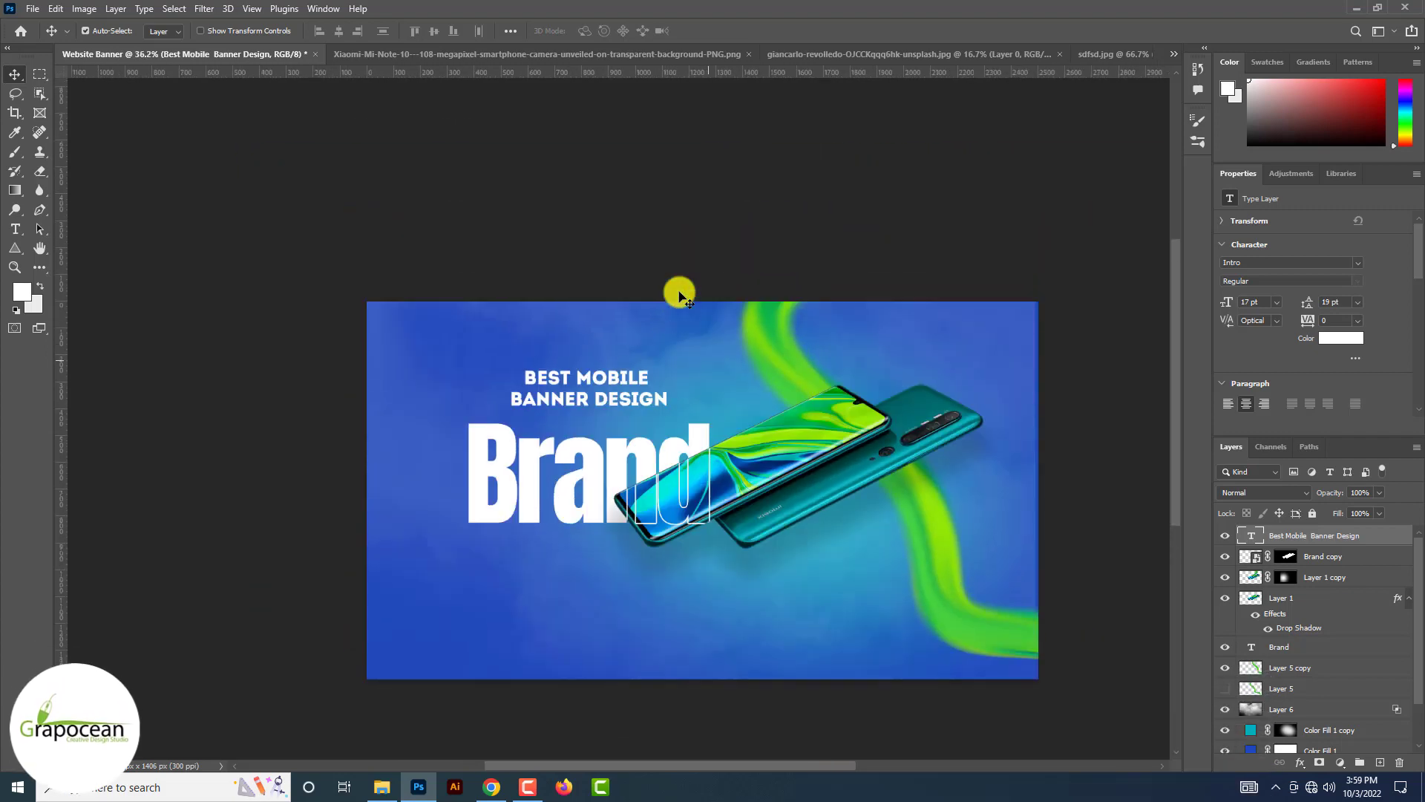
{"action": "scroll", "coordinate": [672, 297], "scroll_direction": "down", "scroll_amount": 5}
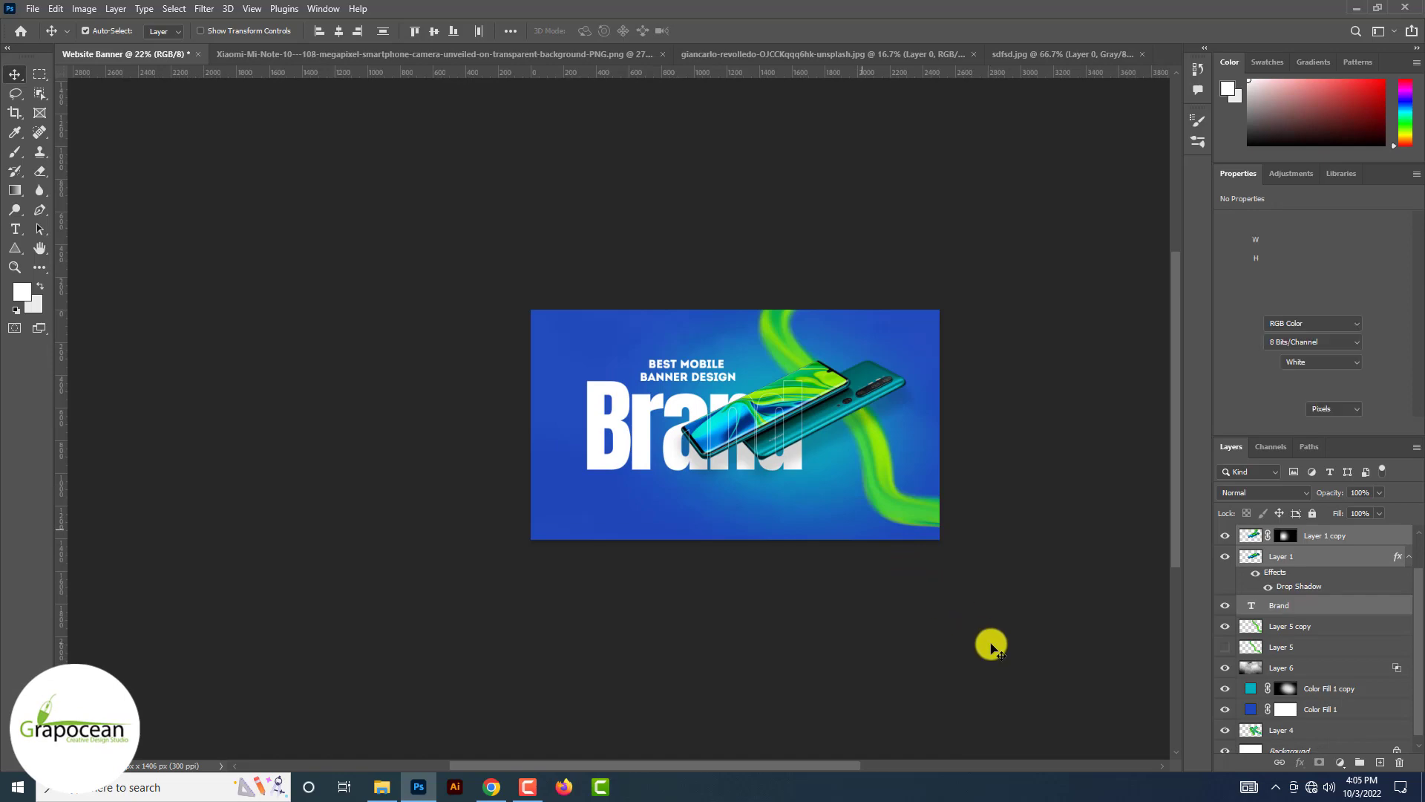
Draw a 38 px circle with no fill and a 2 px white stroke below the back phone
{"action": "scroll", "coordinate": [991, 646], "scroll_direction": "up", "scroll_amount": 7}
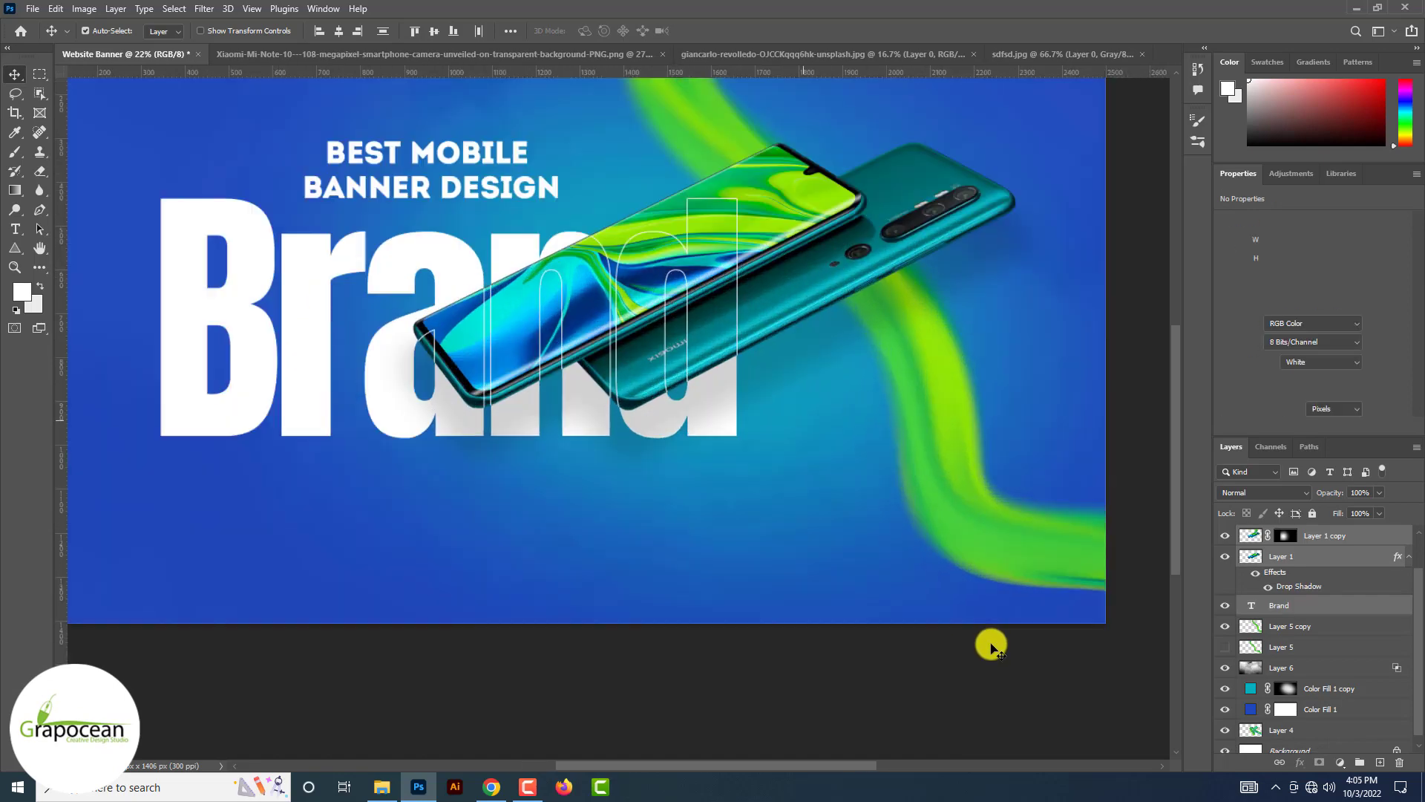
{"action": "left_click", "coordinate": [991, 646]}
{"action": "left_click", "coordinate": [14, 250]}
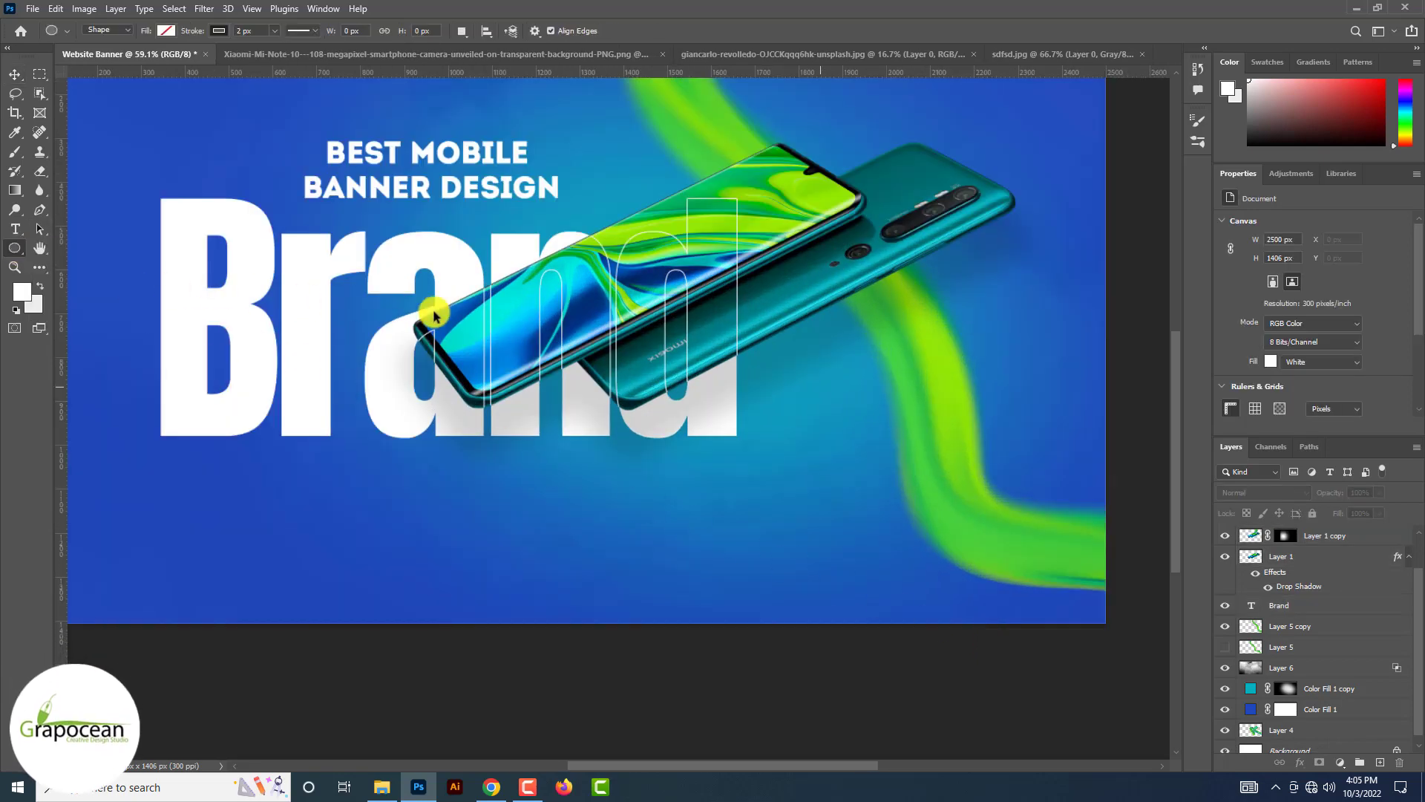
{"action": "scroll", "coordinate": [703, 349], "scroll_direction": "up", "scroll_amount": 1}
{"action": "left_click_drag", "start_coordinate": [844, 367], "coordinate": [845, 367]}
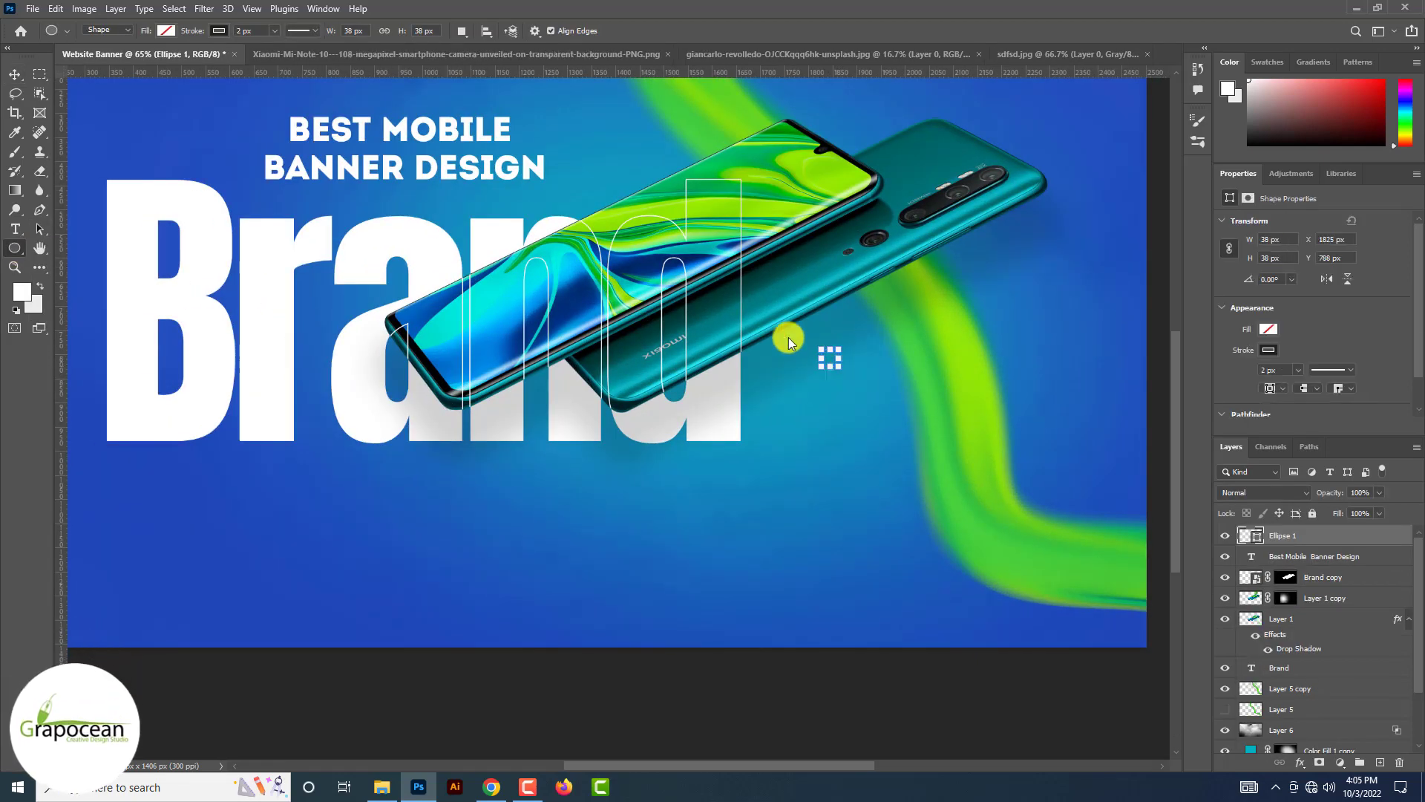
{"action": "left_click", "coordinate": [216, 30]}
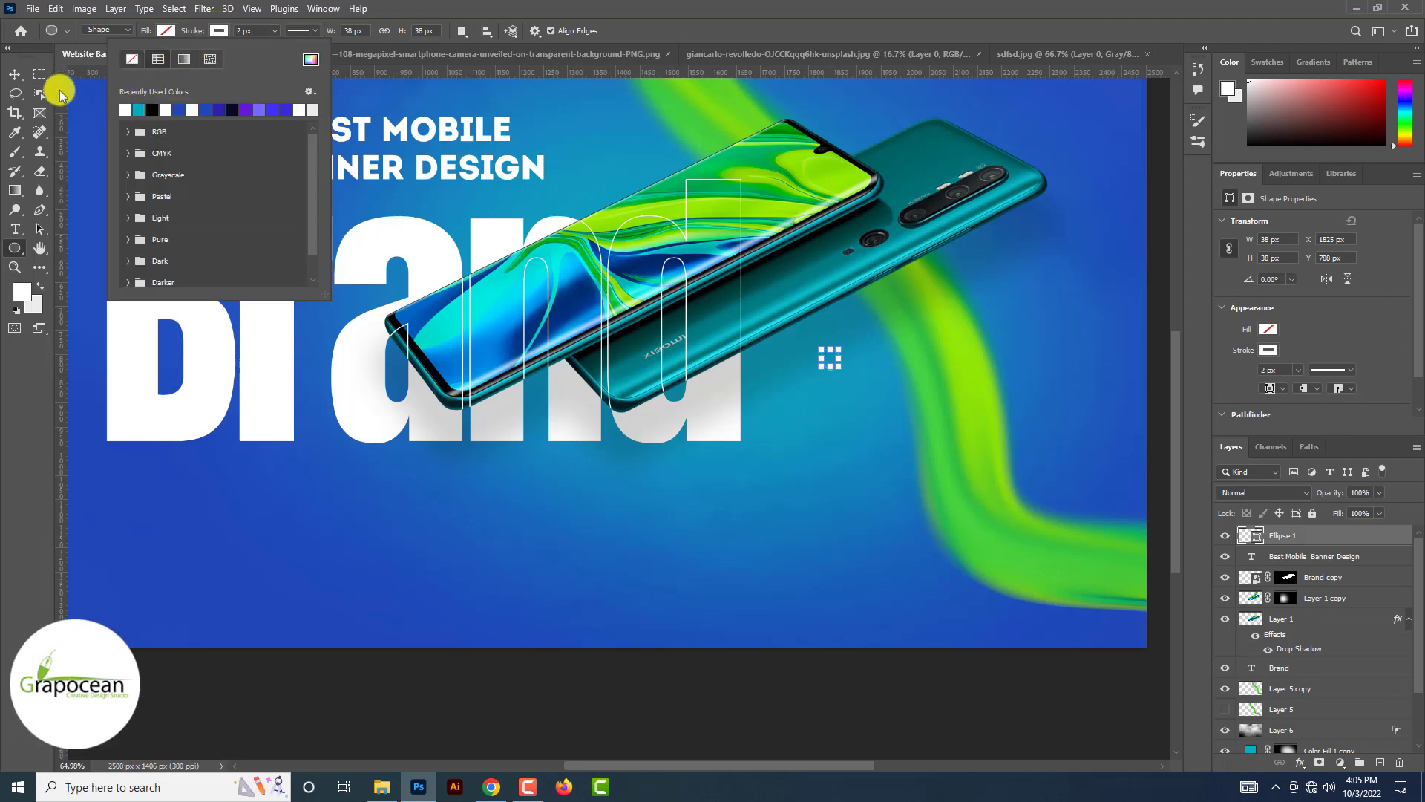
{"action": "left_click", "coordinate": [15, 75]}
{"action": "scroll", "coordinate": [832, 359], "scroll_direction": "up", "scroll_amount": 12}
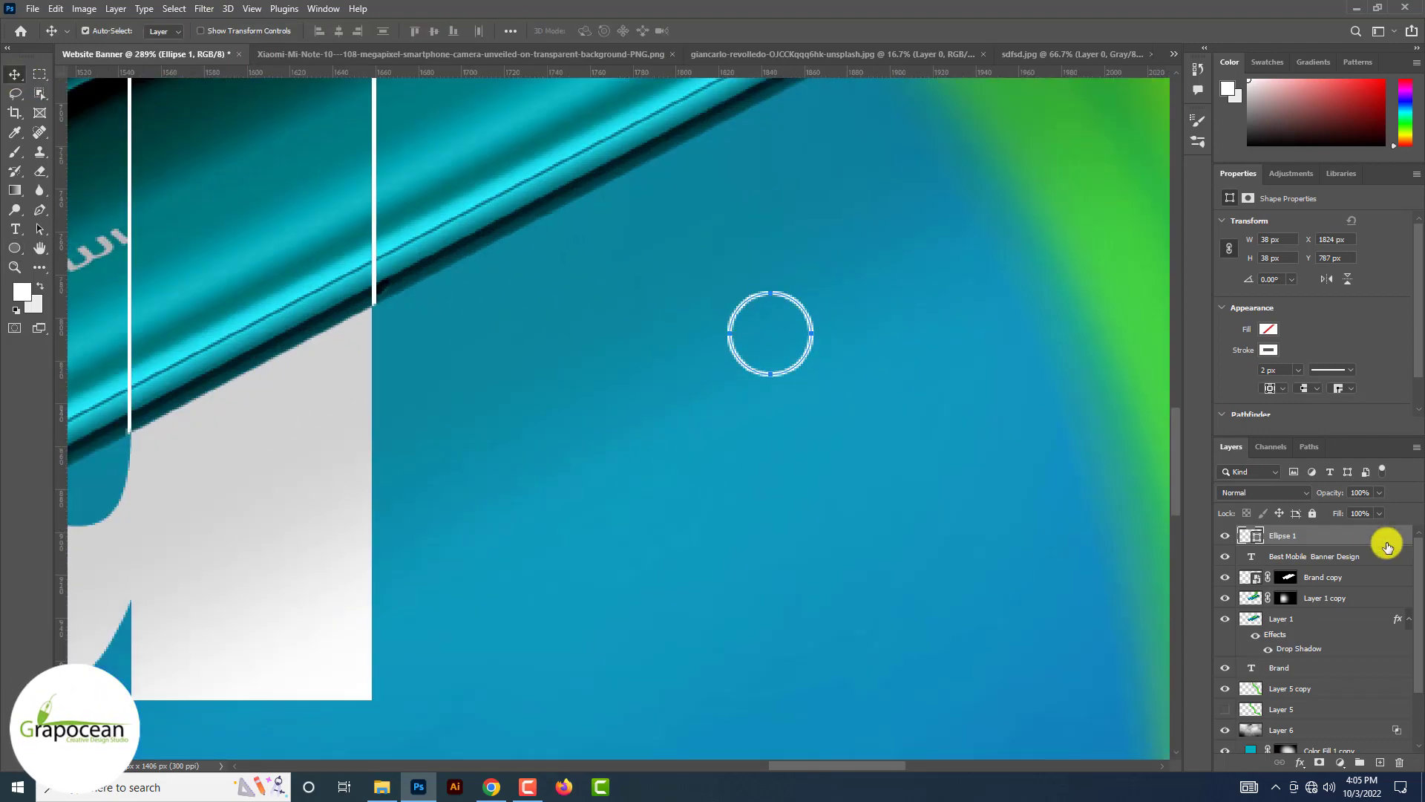
Duplicate the circle and scale the copy to 64.33% about its center to form a concentric ring
{"action": "left_click_drag", "start_coordinate": [1388, 548], "coordinate": [1383, 762]}
{"action": "key", "text": "ctrl+t"}
{"action": "left_click_drag", "start_coordinate": [832, 382], "coordinate": [806, 356]}
{"action": "key", "text": "ctrl+z"}
{"action": "left_click", "coordinate": [733, 30]}
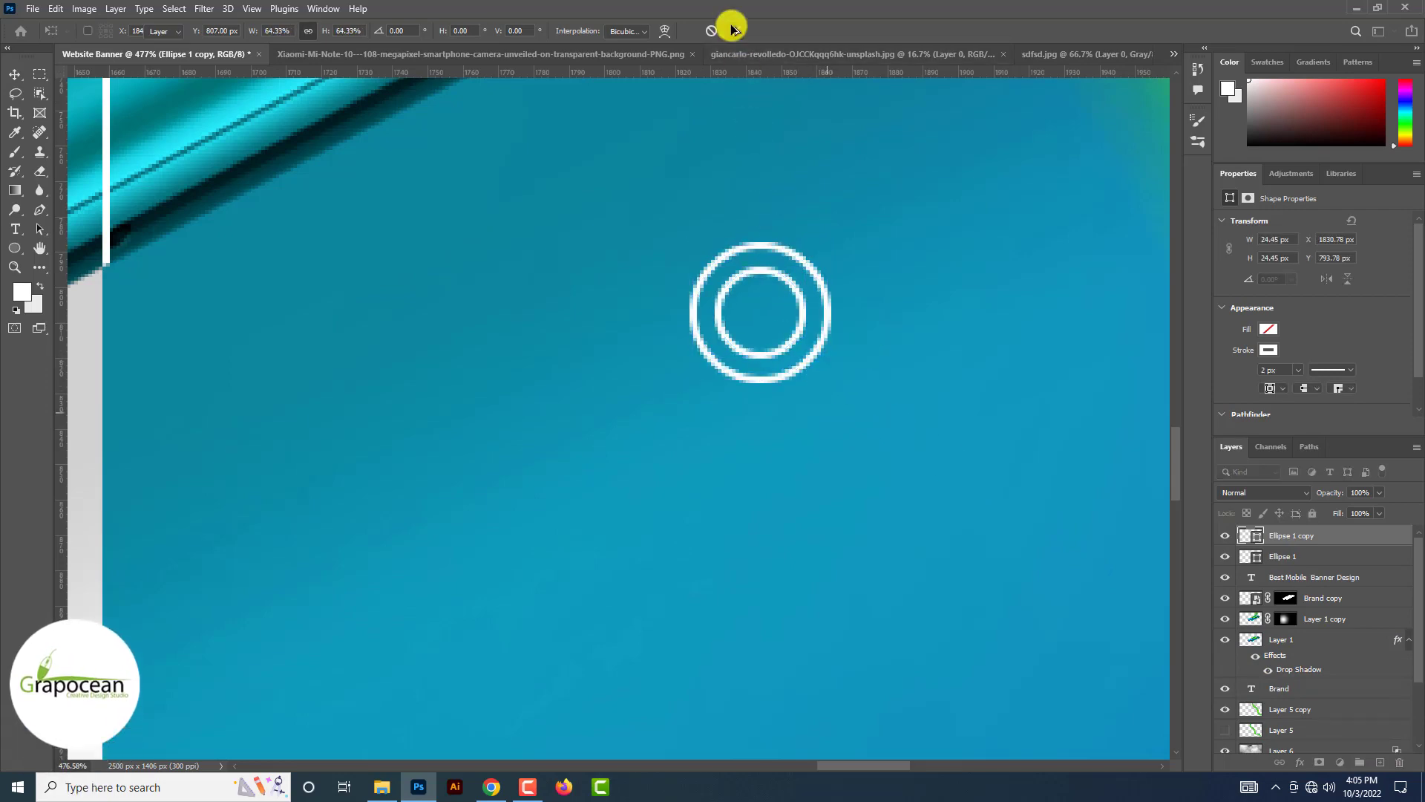
{"action": "scroll", "coordinate": [732, 30], "scroll_direction": "down", "scroll_amount": 10}
{"action": "scroll", "coordinate": [732, 31], "scroll_direction": "up", "scroll_amount": 1}
{"action": "scroll", "coordinate": [732, 31], "scroll_direction": "up", "scroll_amount": 5}
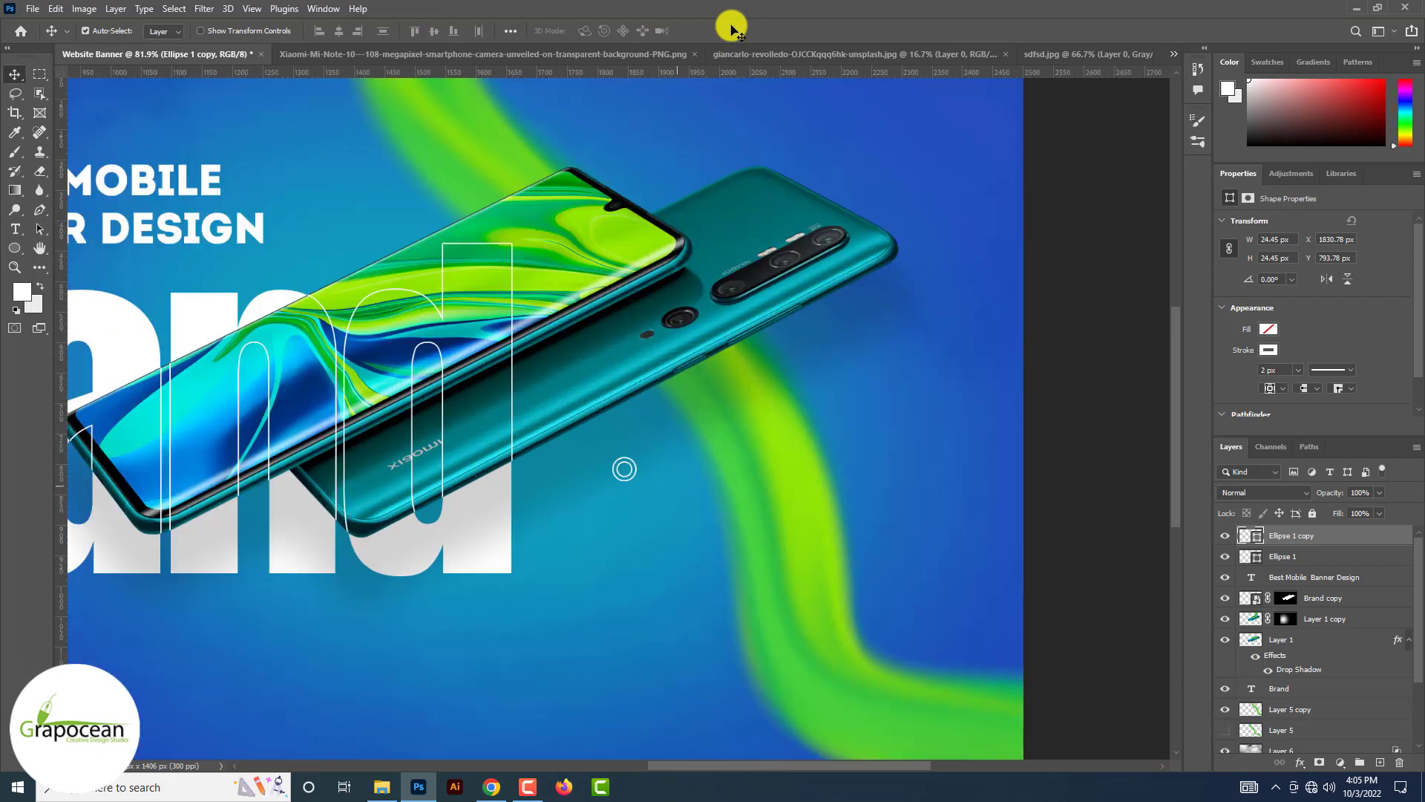
Draw an unfilled angled Pen shape with a 2 px white stroke from the double circle up past the phone's camera end
{"action": "left_click", "coordinate": [1379, 763]}
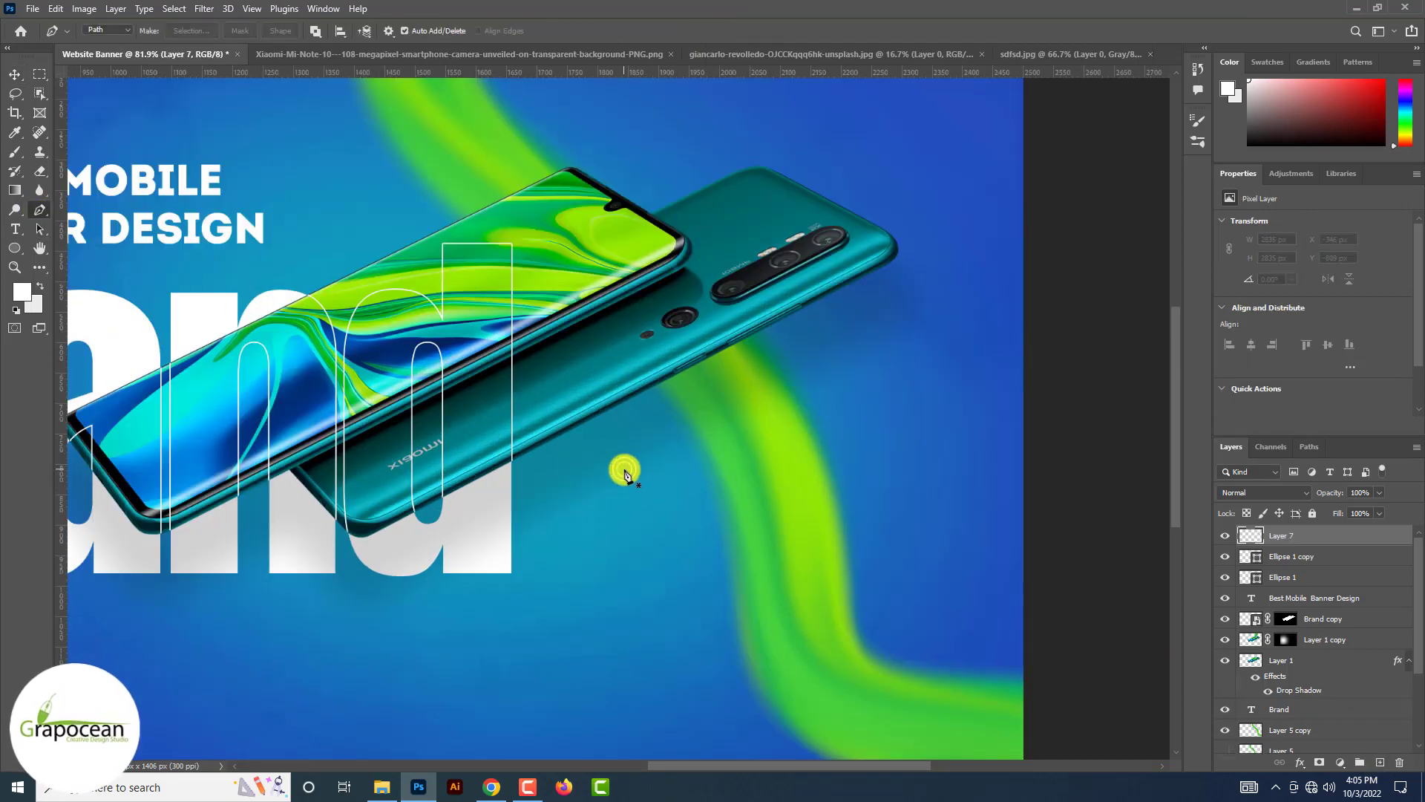
{"action": "scroll", "coordinate": [685, 114], "scroll_direction": "down", "scroll_amount": 6}
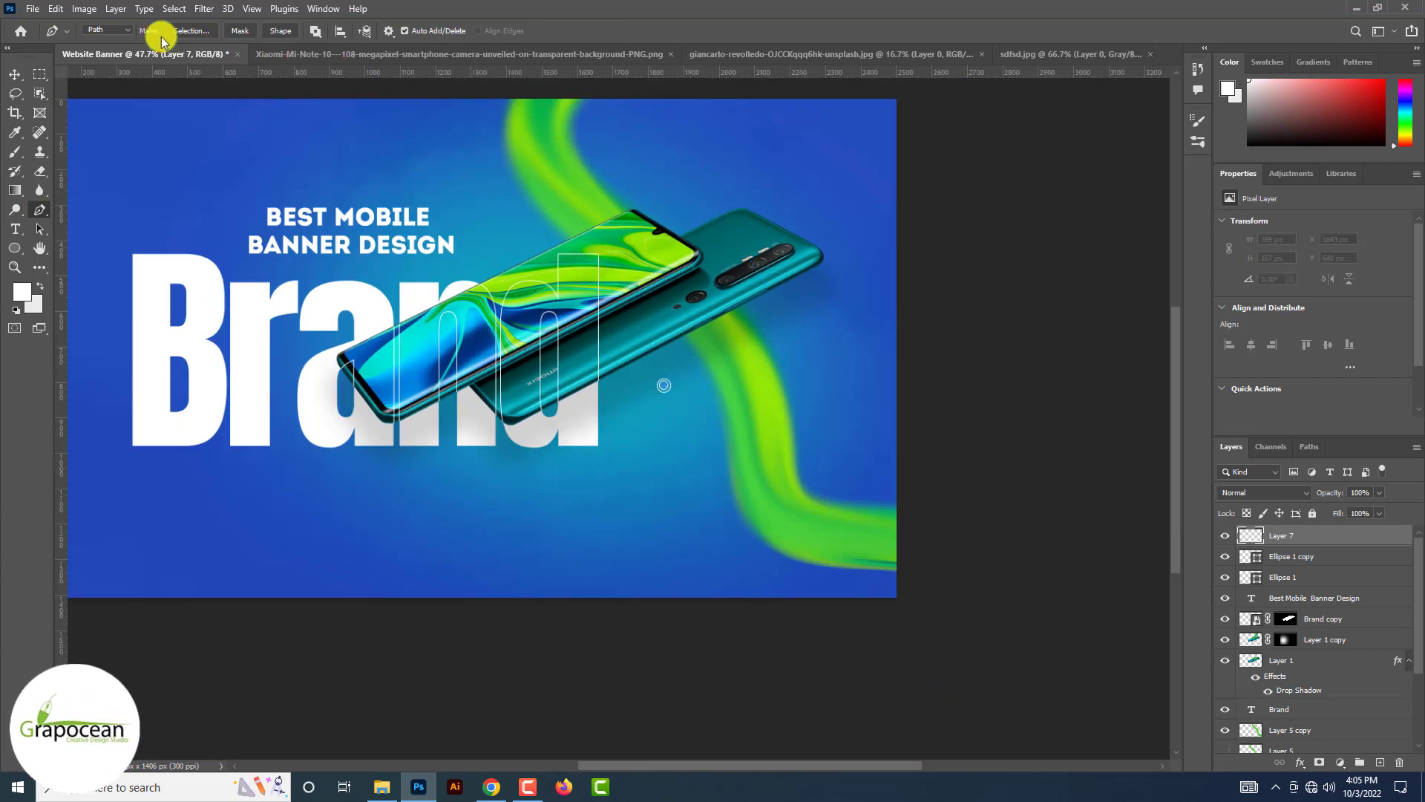
{"action": "left_click", "coordinate": [108, 30]}
{"action": "left_click", "coordinate": [111, 45]}
{"action": "left_click", "coordinate": [221, 32]}
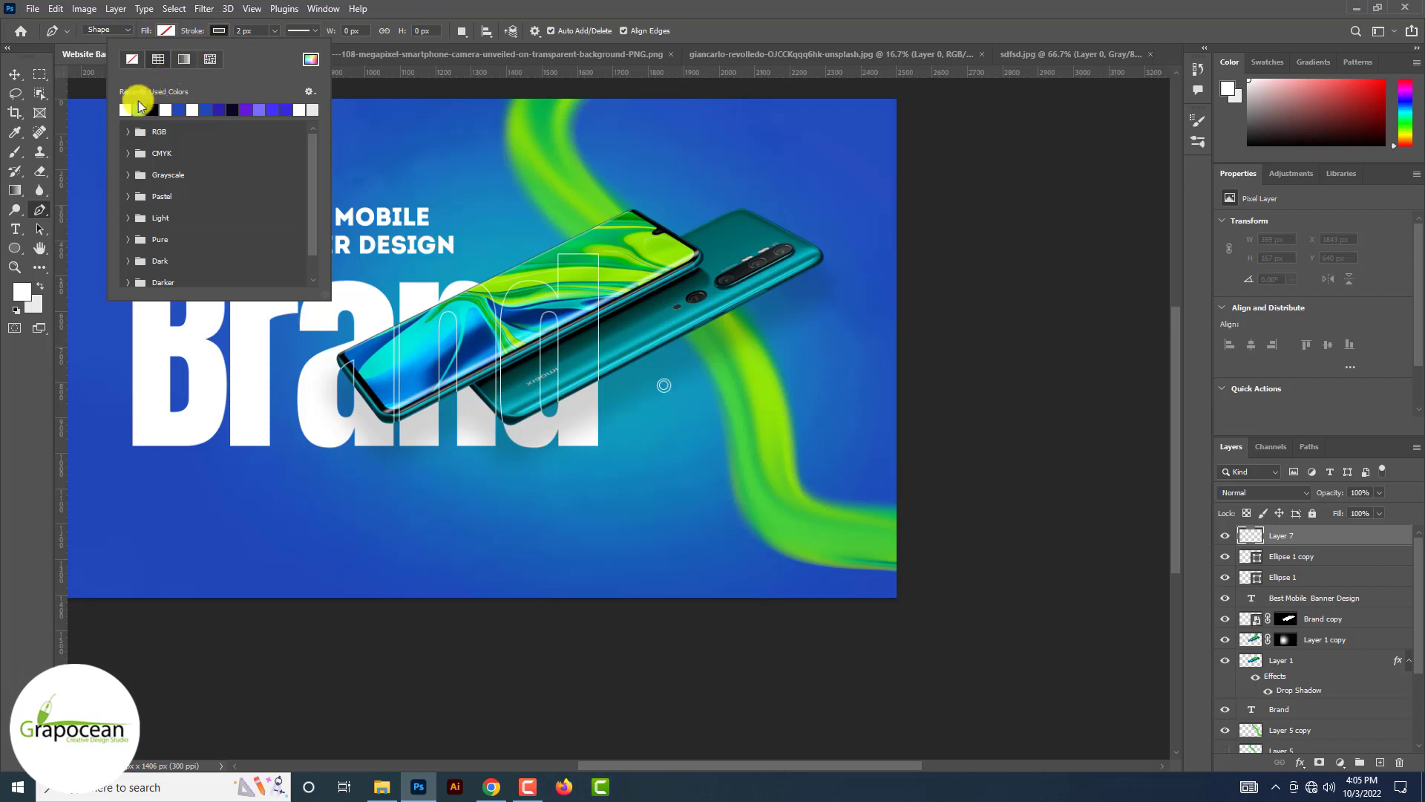
{"action": "left_click", "coordinate": [744, 358]}
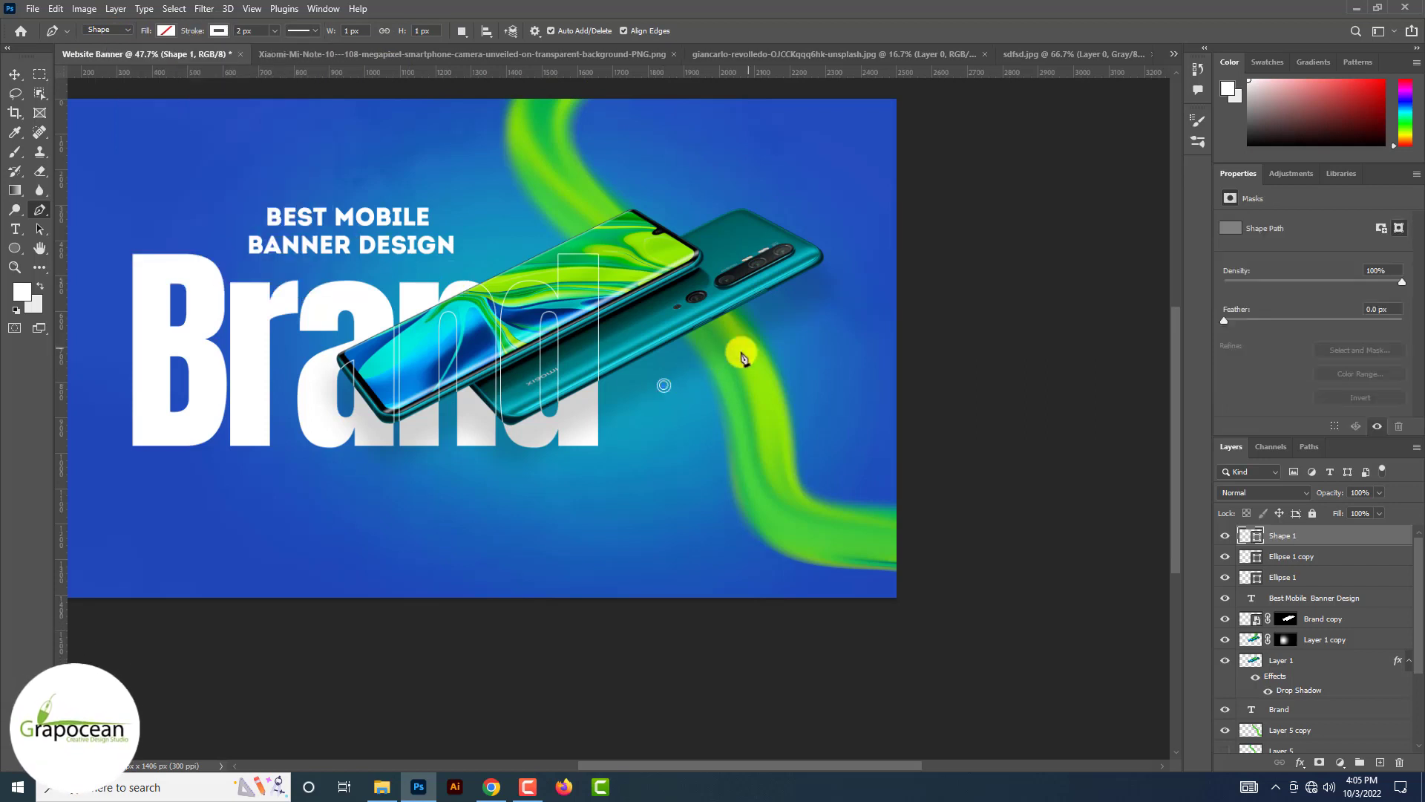
{"action": "left_click_drag", "start_coordinate": [753, 280], "coordinate": [870, 226]}
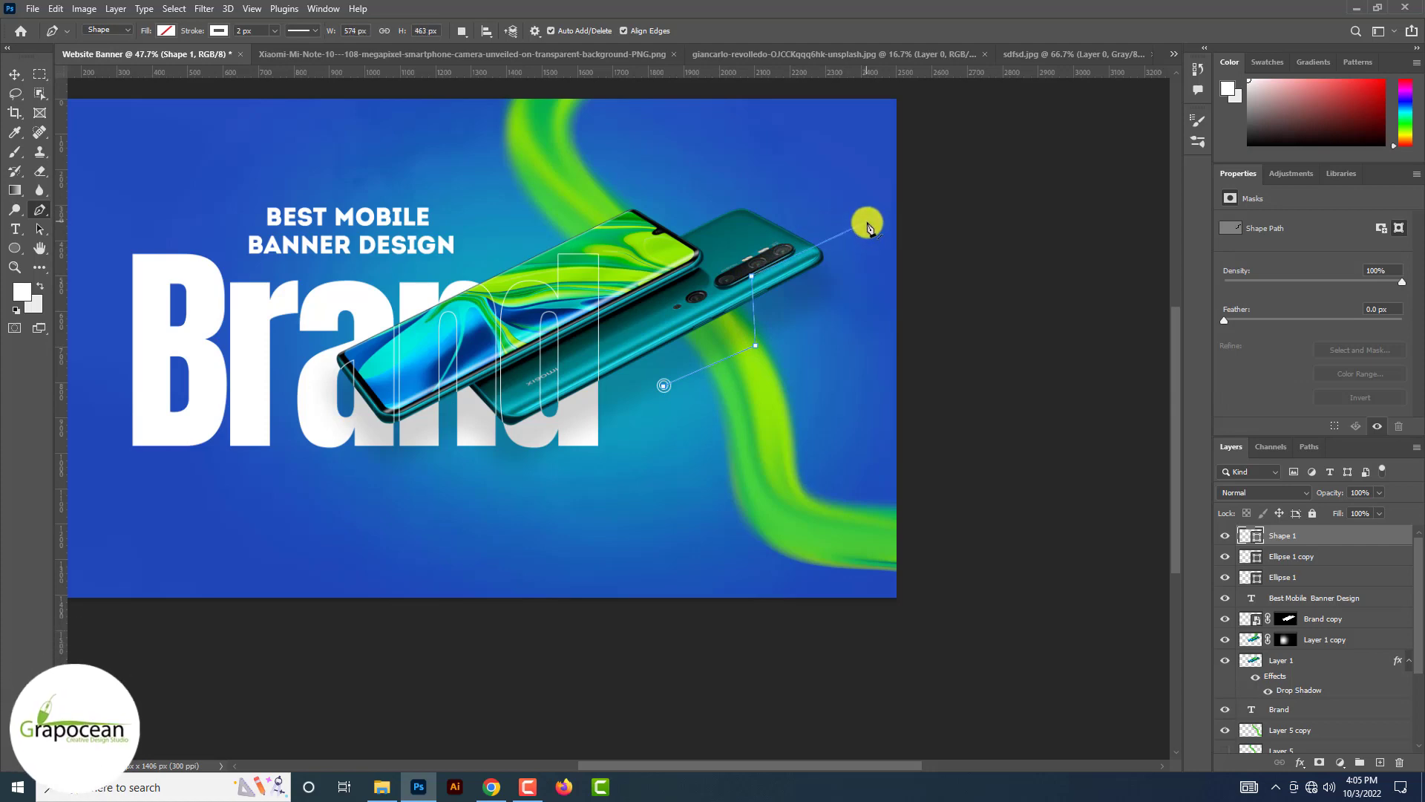
{"action": "left_click", "coordinate": [17, 74]}
{"action": "left_click", "coordinate": [979, 367]}
{"action": "scroll", "coordinate": [980, 368], "scroll_direction": "down", "scroll_amount": 6}
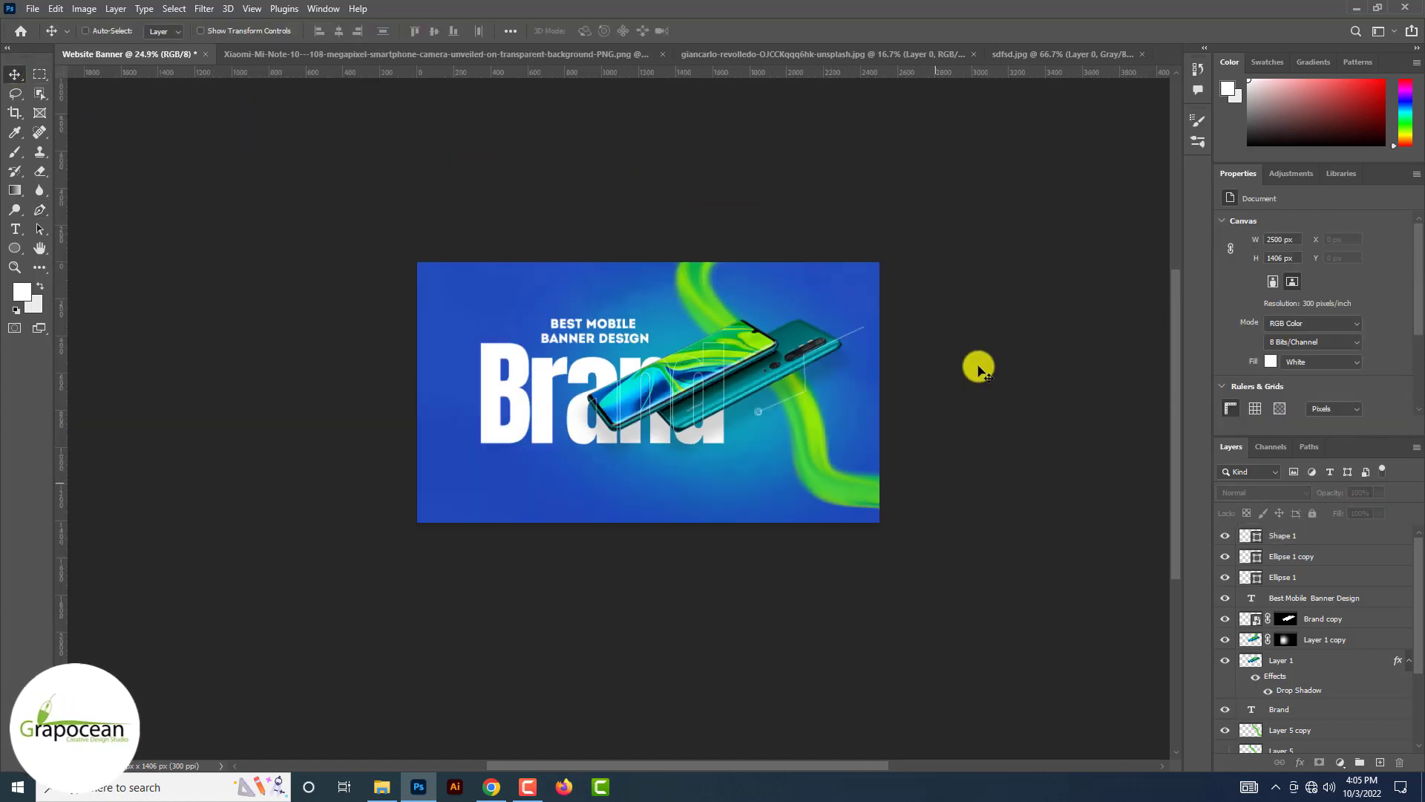
Duplicate the angled line together with both of its circles
{"action": "scroll", "coordinate": [979, 367], "scroll_direction": "up", "scroll_amount": 5}
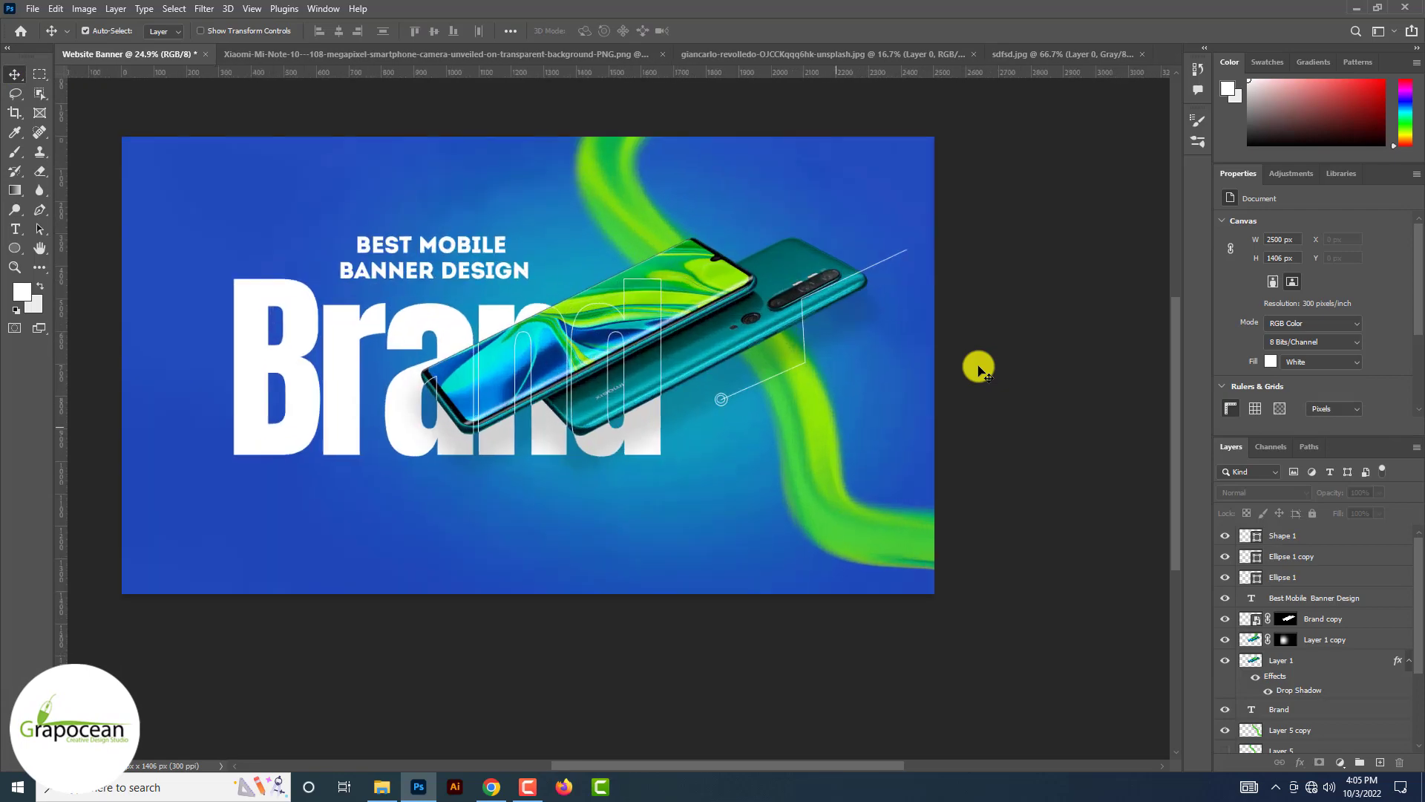
{"action": "left_click", "coordinate": [1317, 578]}
{"action": "left_click", "coordinate": [1324, 542], "text": "shift"}
{"action": "key", "text": "ctrl+j"}
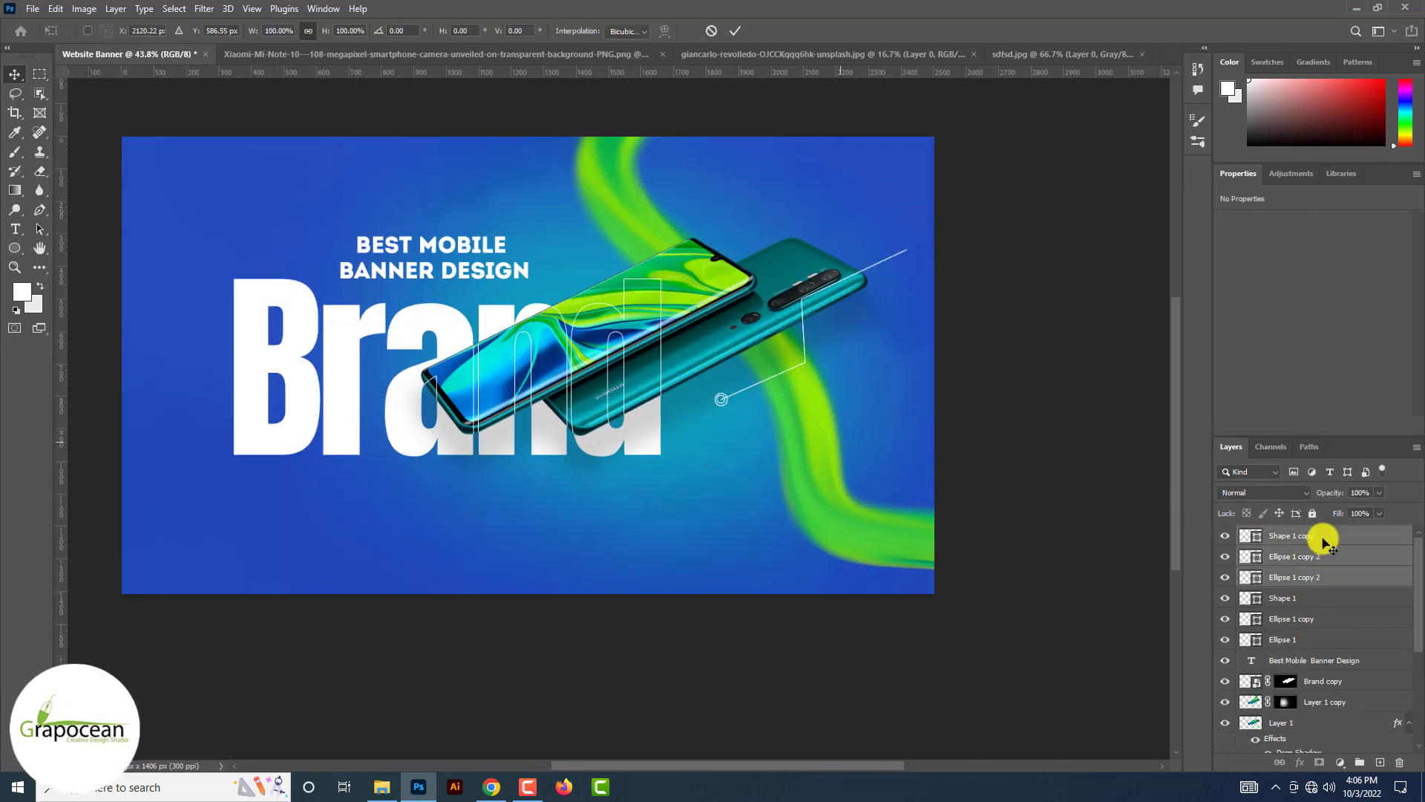
Turn the duplicated line and circles 180° and place them alongside the original, with the circles near the phone's camera end
{"action": "scroll", "coordinate": [765, 395], "scroll_direction": "up", "scroll_amount": 2}
{"action": "left_click_drag", "start_coordinate": [698, 409], "coordinate": [598, 614]}
{"action": "scroll", "coordinate": [598, 614], "scroll_direction": "down", "scroll_amount": 3}
{"action": "left_click_drag", "start_coordinate": [808, 630], "coordinate": [584, 468]}
{"action": "scroll", "coordinate": [605, 471], "scroll_direction": "up", "scroll_amount": 2}
{"action": "left_click_drag", "start_coordinate": [757, 459], "coordinate": [795, 356]}
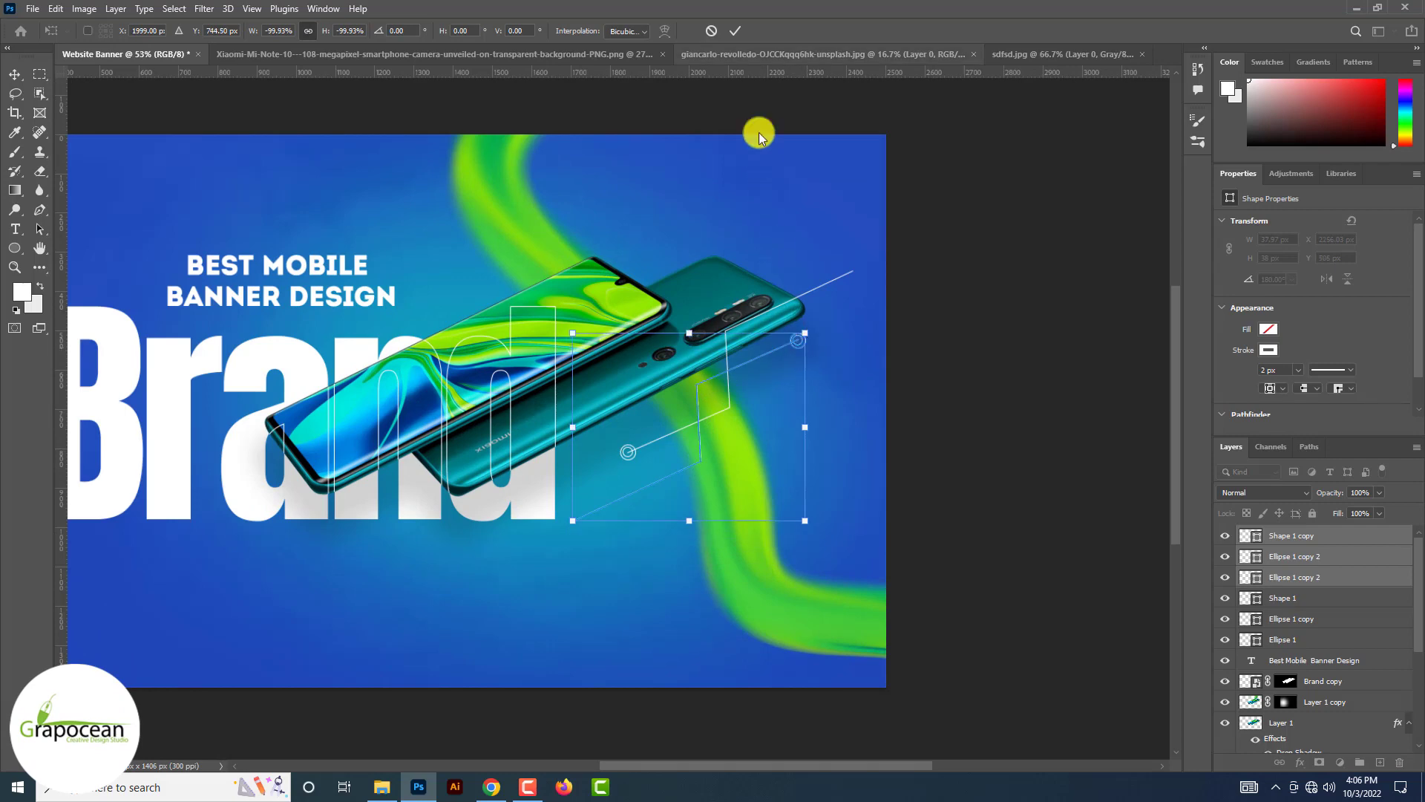
{"action": "left_click", "coordinate": [735, 30]}
{"action": "scroll", "coordinate": [738, 32], "scroll_direction": "down", "scroll_amount": 3}
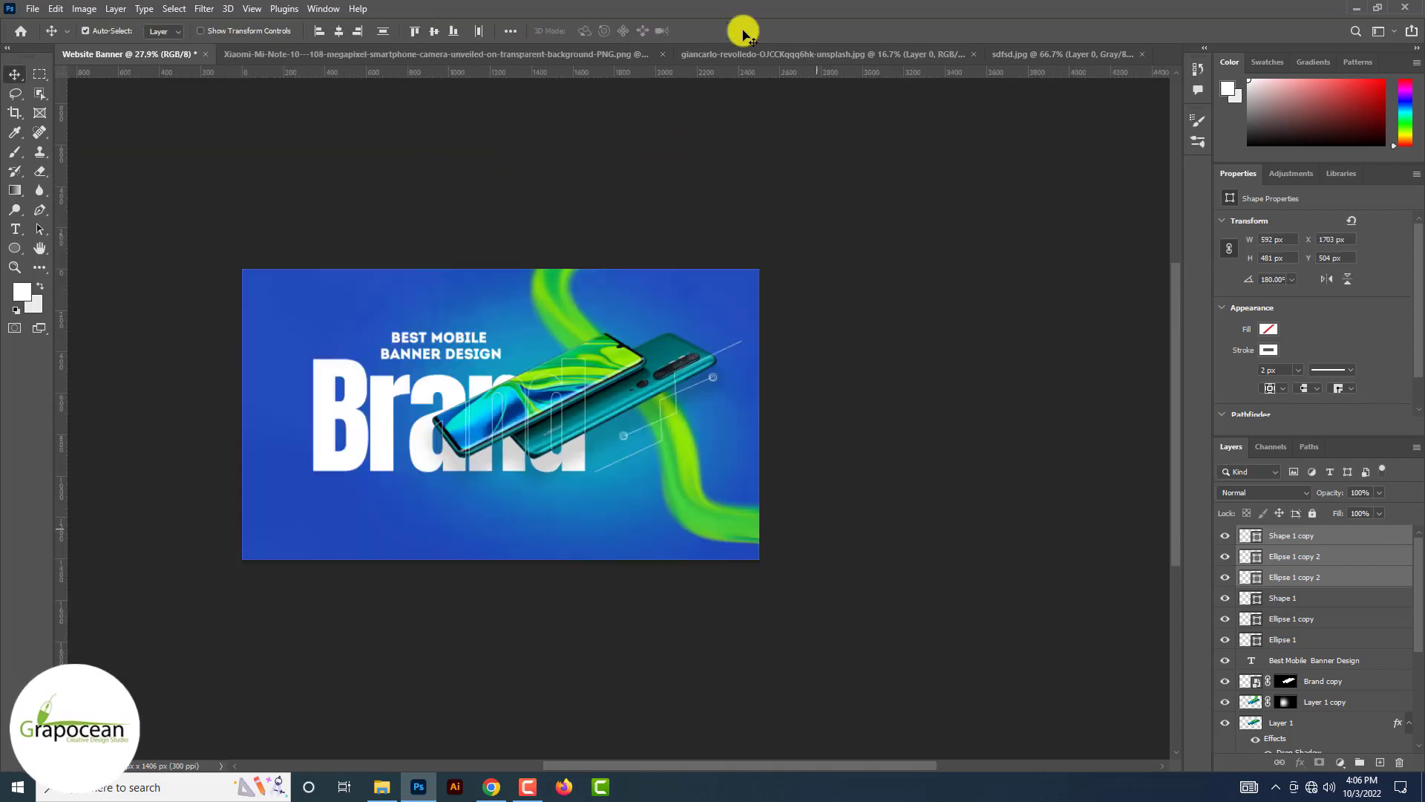
{"action": "scroll", "coordinate": [743, 31], "scroll_direction": "up", "scroll_amount": 3}
{"action": "scroll", "coordinate": [492, 297], "scroll_direction": "up", "scroll_amount": 1}
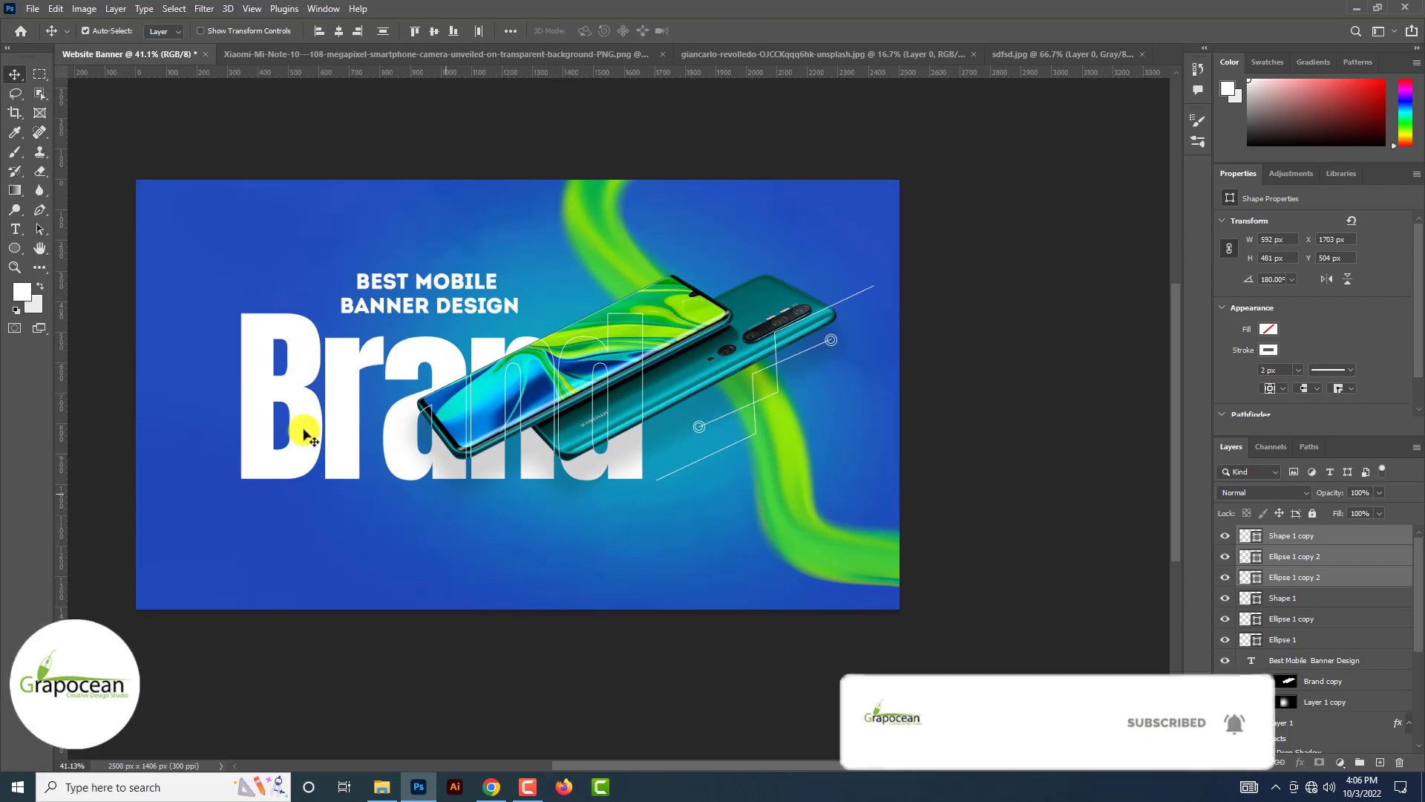
Duplicate the phone layer, move the duplicate directly below the "Brand copy" layer, and ready the Brush tool
{"action": "right_click", "coordinate": [15, 152]}
{"action": "left_click", "coordinate": [68, 152]}
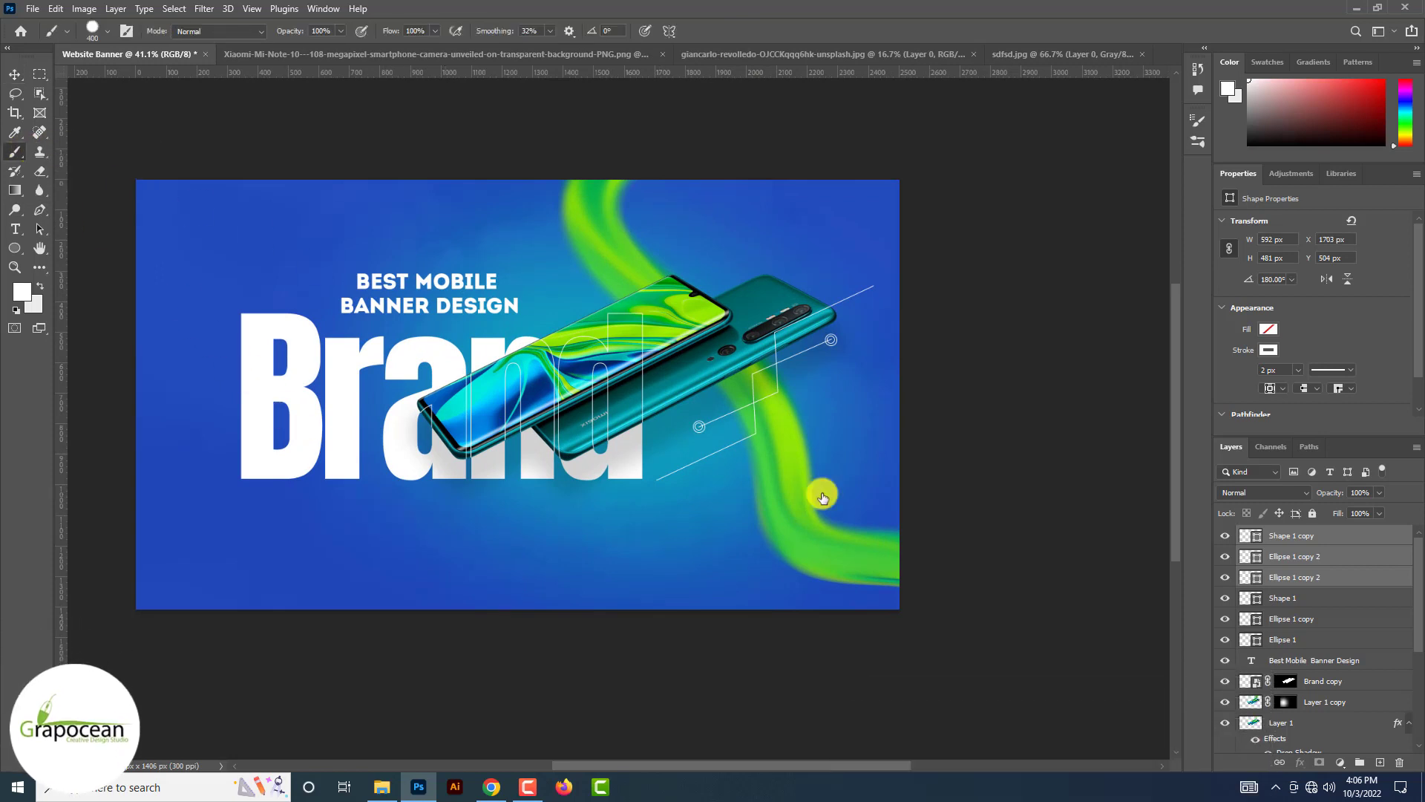
{"action": "left_click", "coordinate": [1299, 721]}
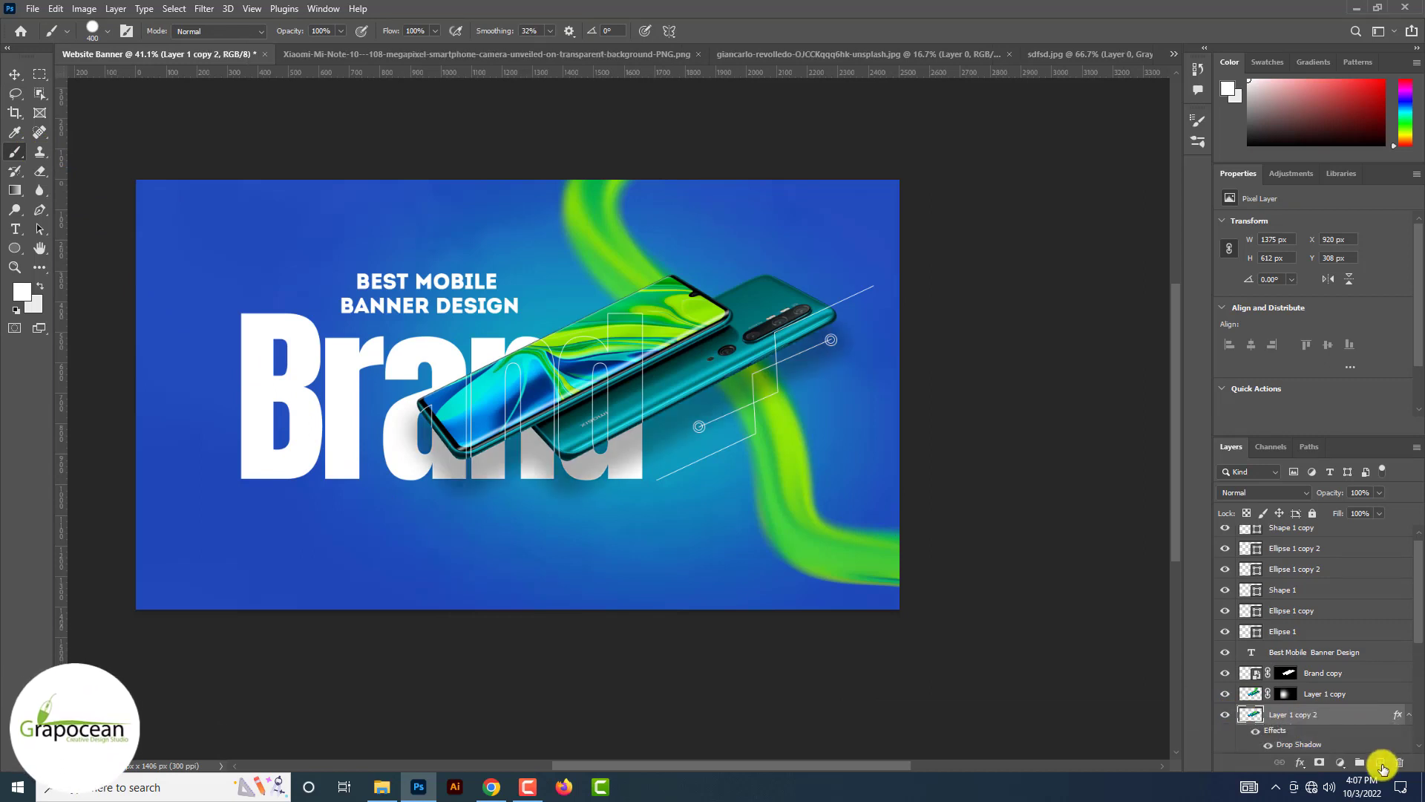
{"action": "left_click_drag", "start_coordinate": [1271, 714], "coordinate": [1314, 729]}
Add a Brightness/Contrast adjustment above the duplicated phone layer with Brightness 84 and Contrast 84
{"action": "left_click", "coordinate": [1339, 762]}
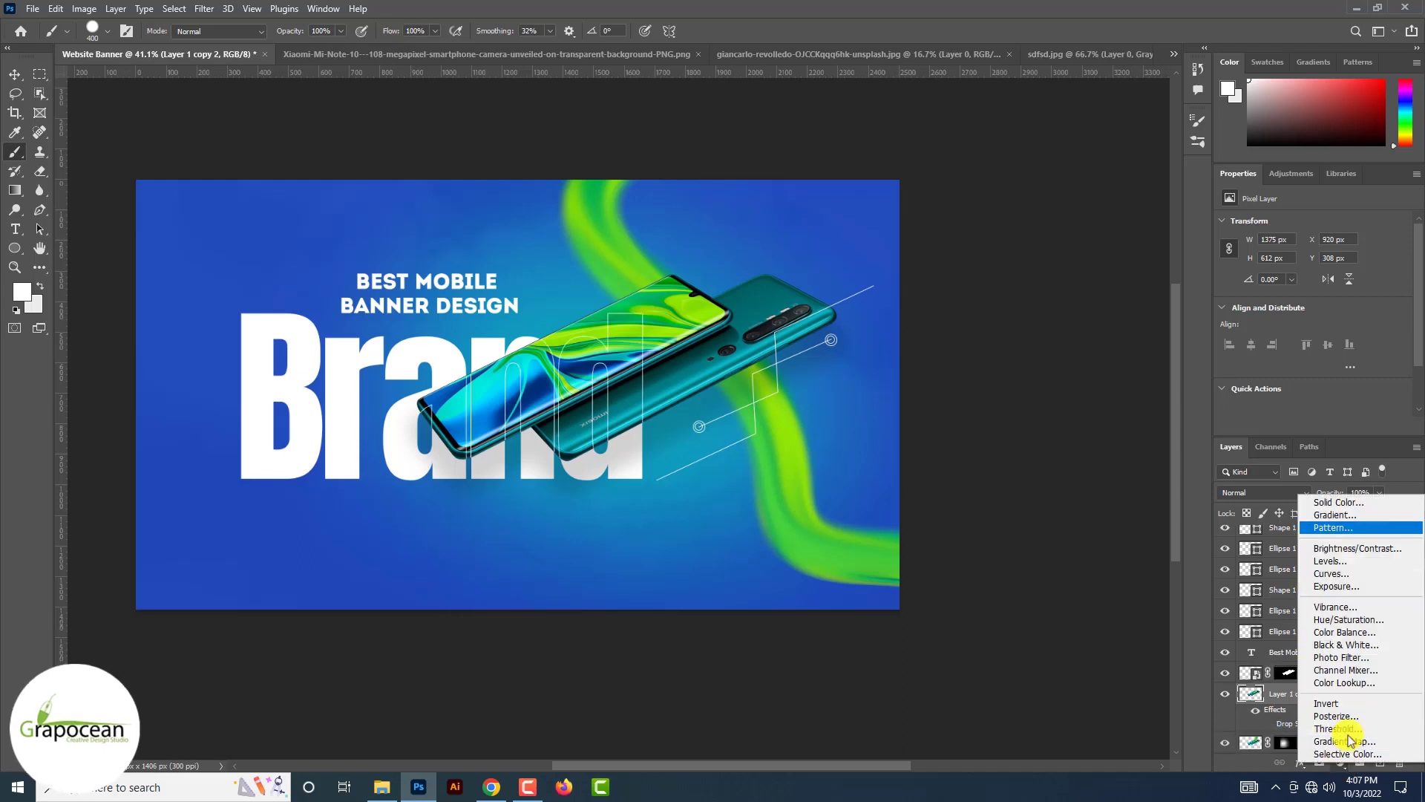
{"action": "left_click", "coordinate": [1374, 547]}
{"action": "left_click_drag", "start_coordinate": [1314, 263], "coordinate": [1382, 295]}
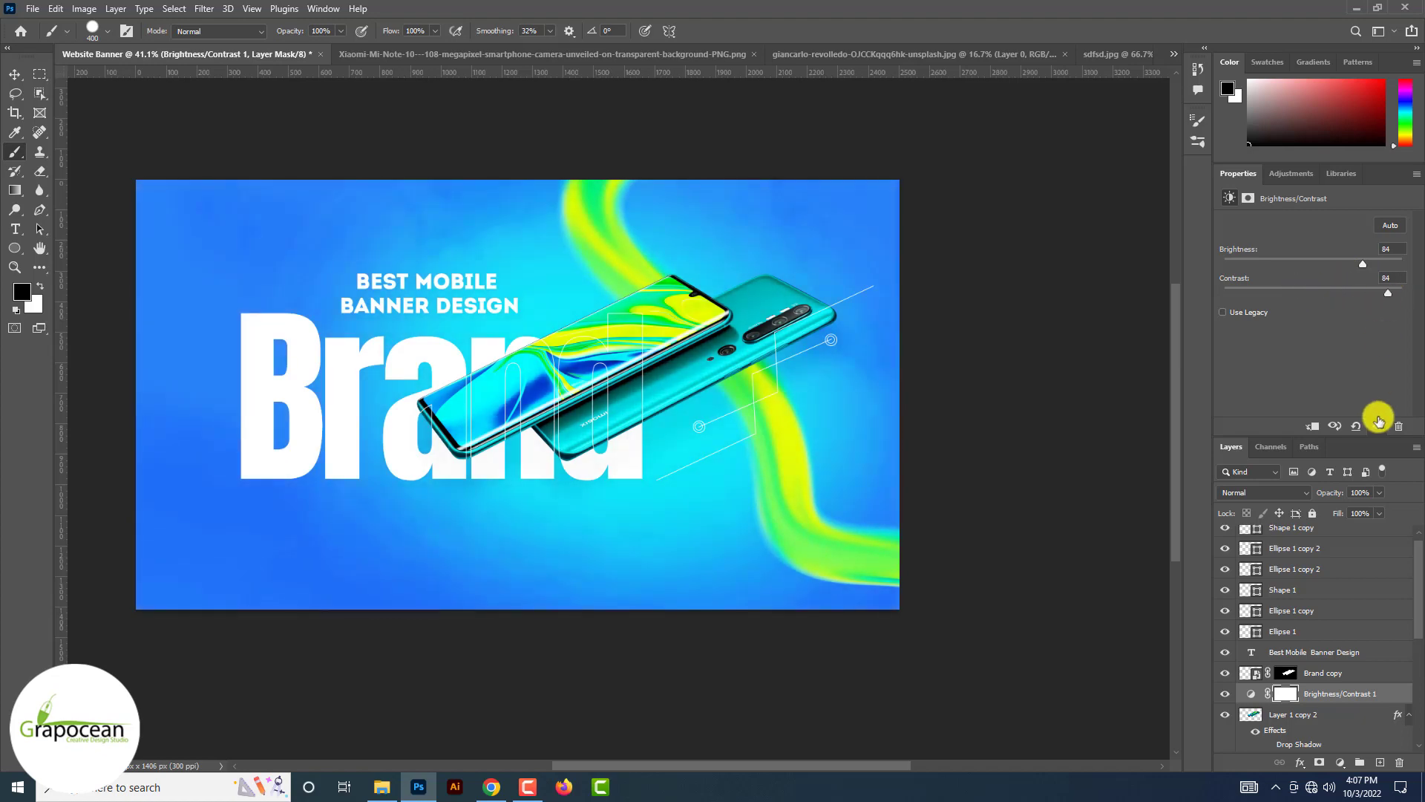
Clip the Brightness/Contrast adjustment to the duplicated phone layer and invert its mask to black
{"action": "right_click", "coordinate": [1368, 693]}
{"action": "left_click", "coordinate": [1311, 483]}
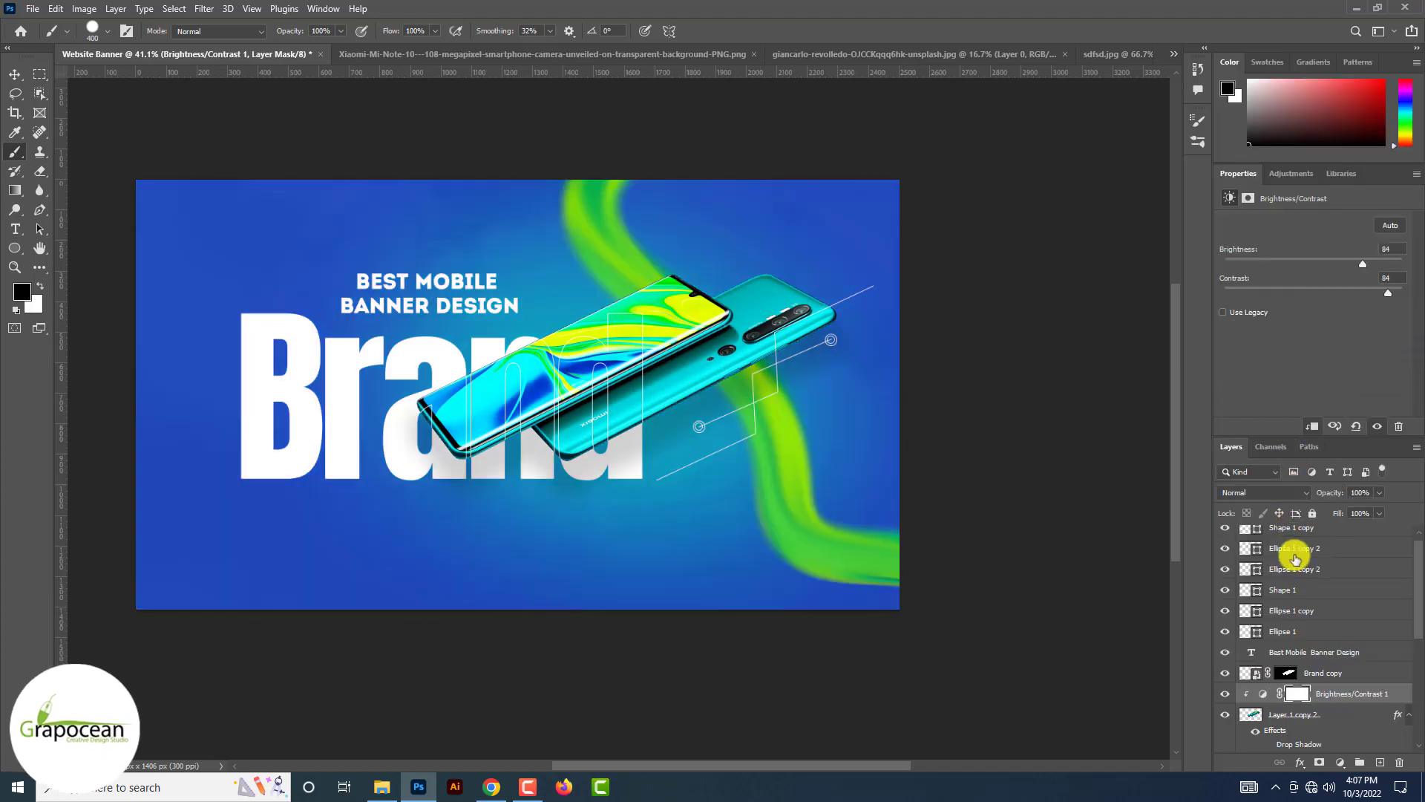
{"action": "left_click", "coordinate": [1298, 694]}
{"action": "key", "text": "ctrl+i"}
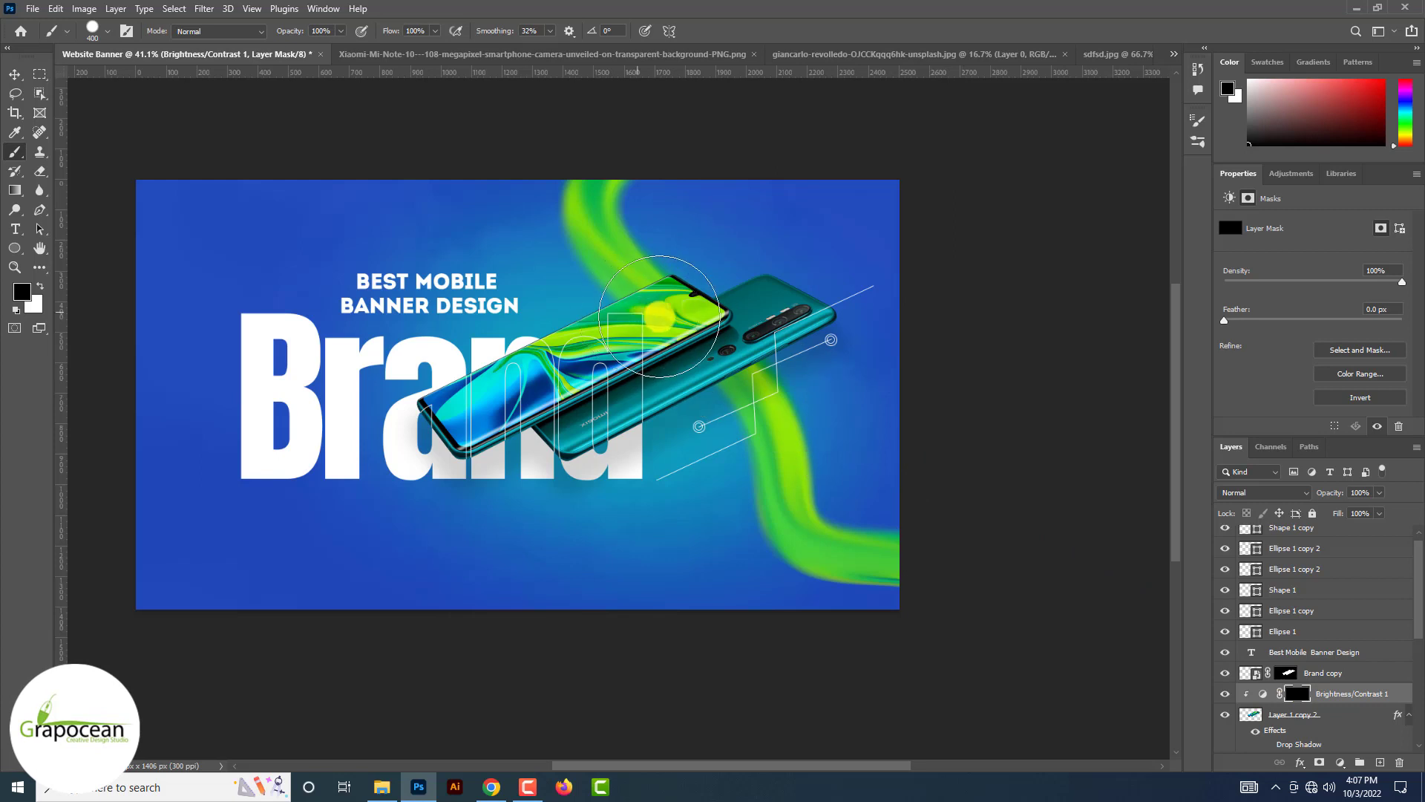
Paint bright highlights onto the phones in the adjustment's mask with a soft white 175 px brush
{"action": "key", "text": "x"}
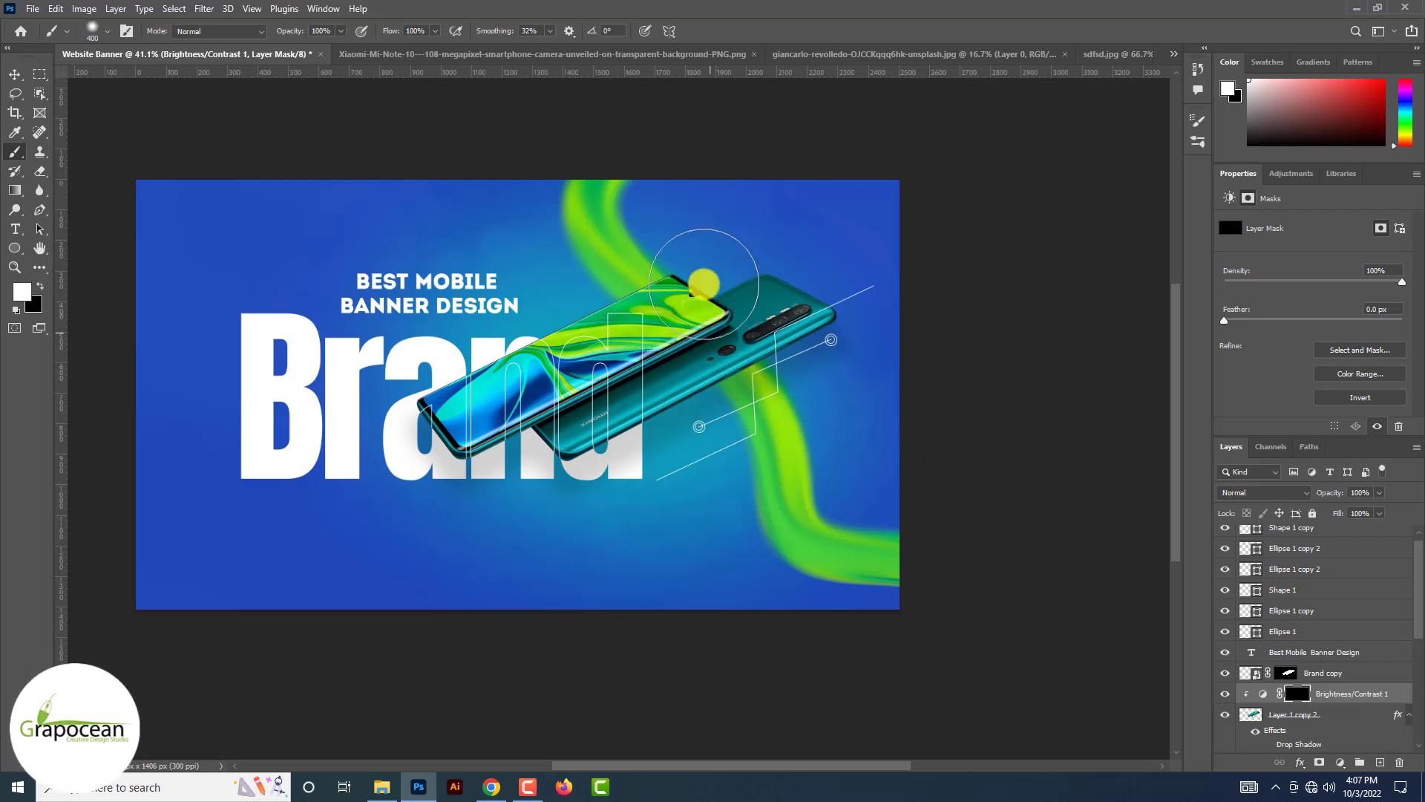
{"action": "left_click_drag", "start_coordinate": [710, 333], "coordinate": [713, 202]}
{"action": "key", "text": "bracketleft"}
{"action": "key", "text": "bracketleft"}
{"action": "key", "text": "bracketleft"}
{"action": "key", "text": "bracketleft"}
{"action": "key", "text": "bracketleft"}
{"action": "key", "text": "bracketleft"}
{"action": "key", "text": "bracketleft"}
{"action": "key", "text": "bracketleft"}
{"action": "key", "text": "bracketleft"}
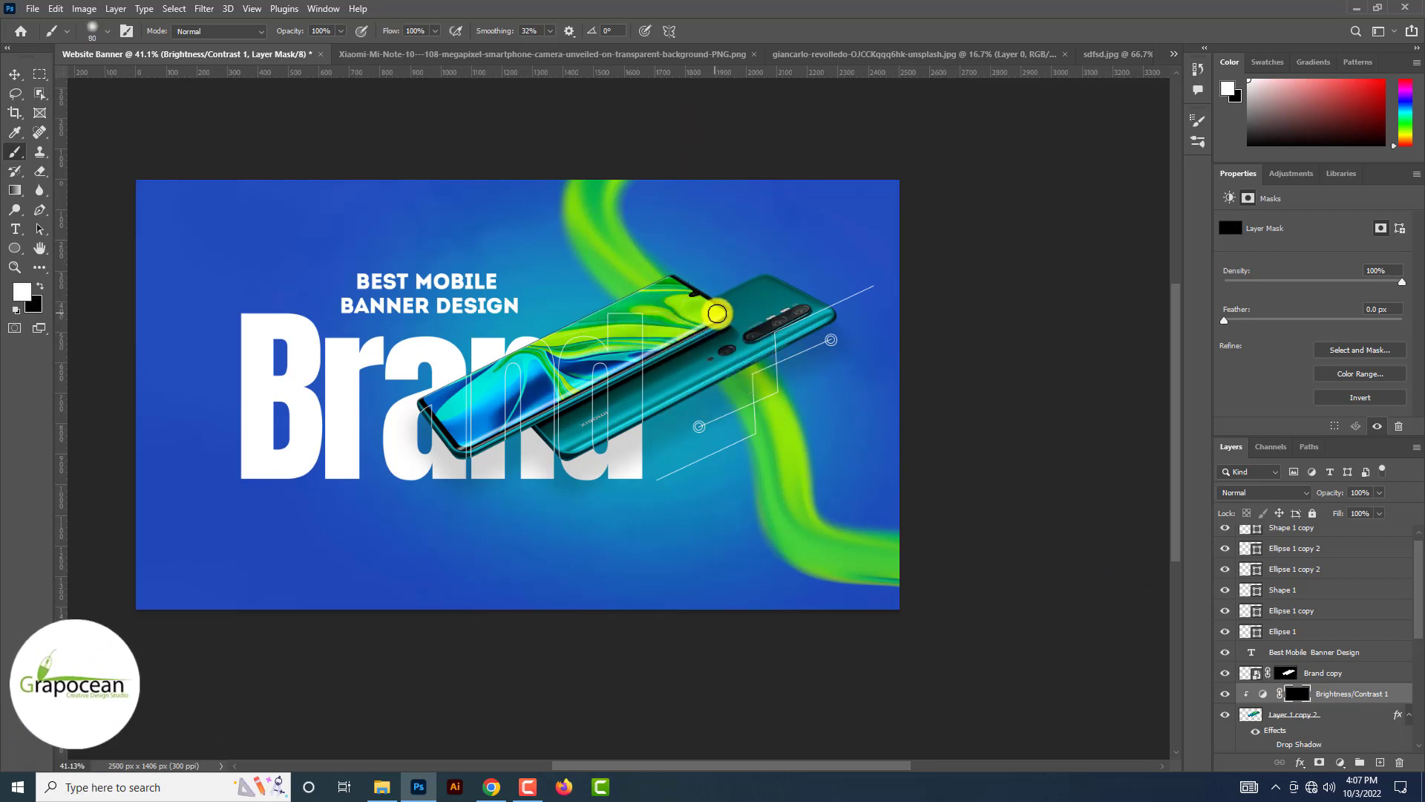
{"action": "left_click", "coordinate": [717, 313]}
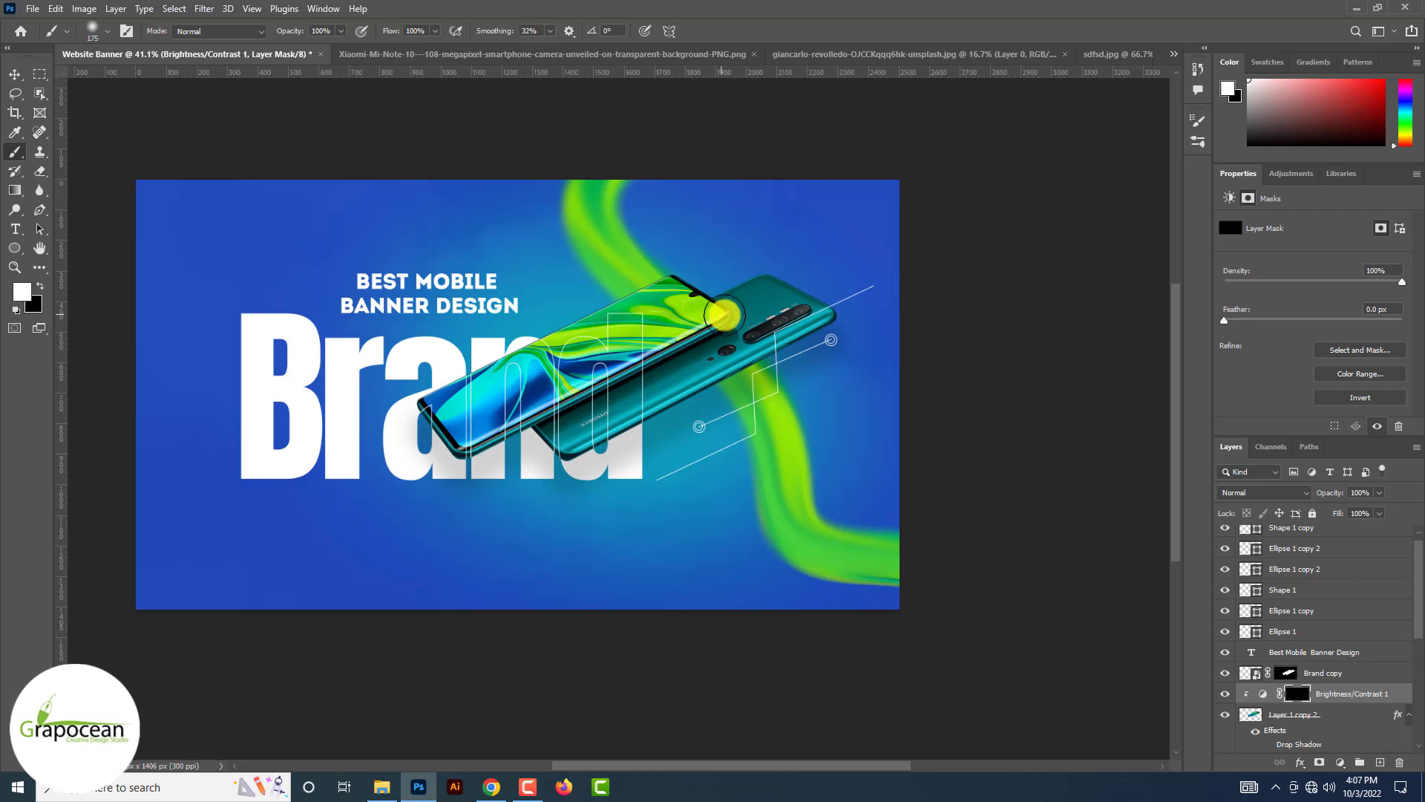
{"action": "left_click", "coordinate": [723, 314]}
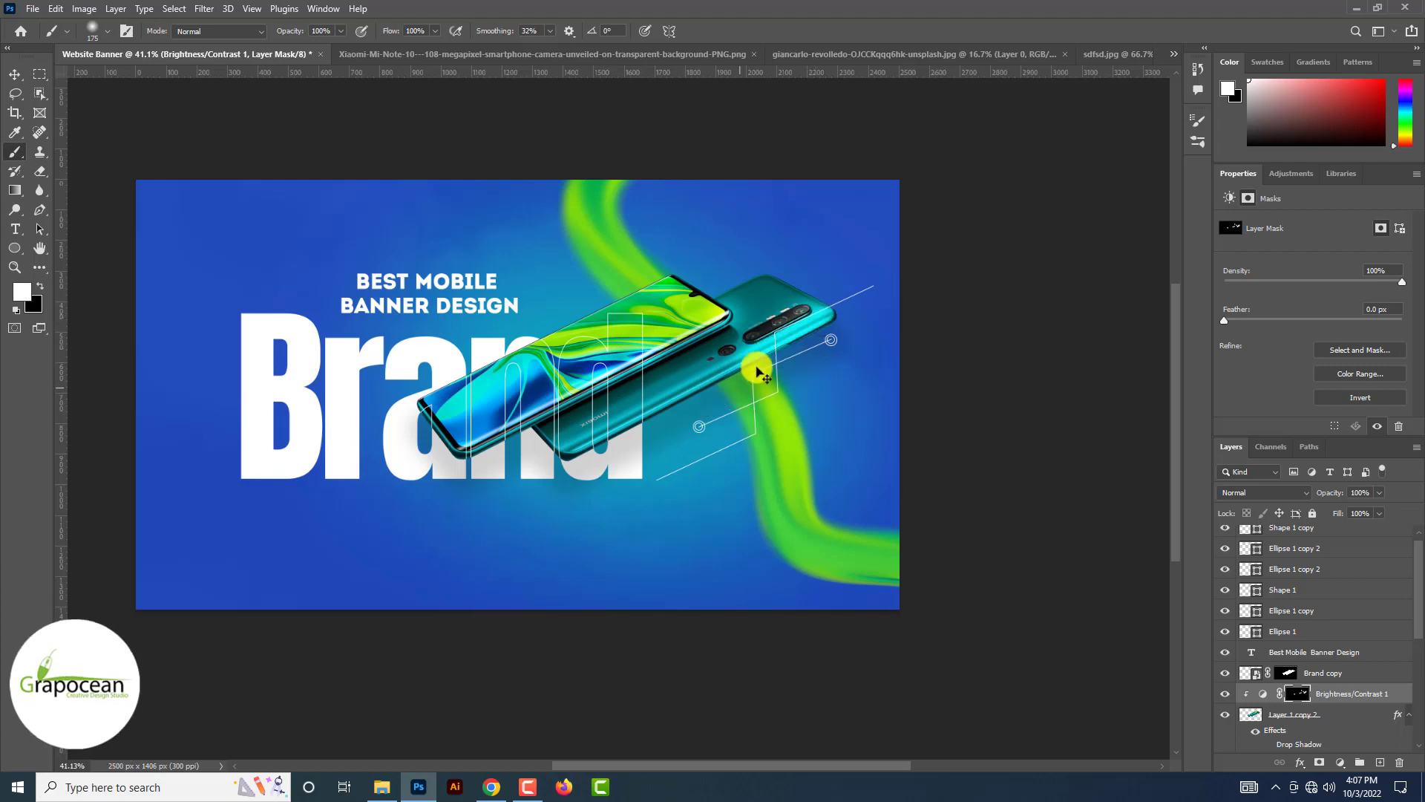
Extend the highlights with further white strokes in the mask along the length of the phones
{"action": "scroll", "coordinate": [592, 465], "scroll_direction": "down", "scroll_amount": 3}
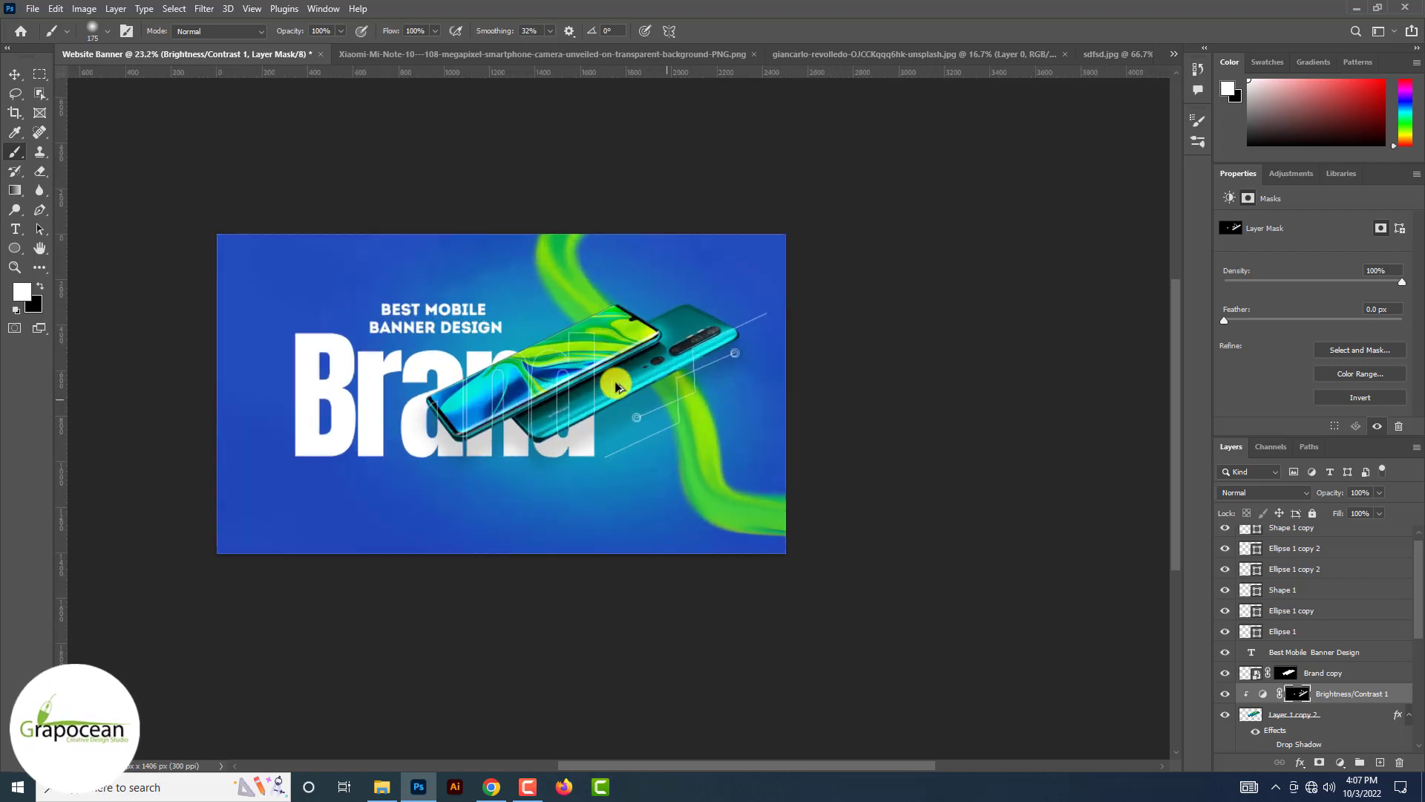
{"action": "scroll", "coordinate": [616, 382], "scroll_direction": "up", "scroll_amount": 6}
{"action": "left_click", "coordinate": [373, 389], "text": "shift"}
{"action": "left_click_drag", "start_coordinate": [373, 386], "coordinate": [636, 259]}
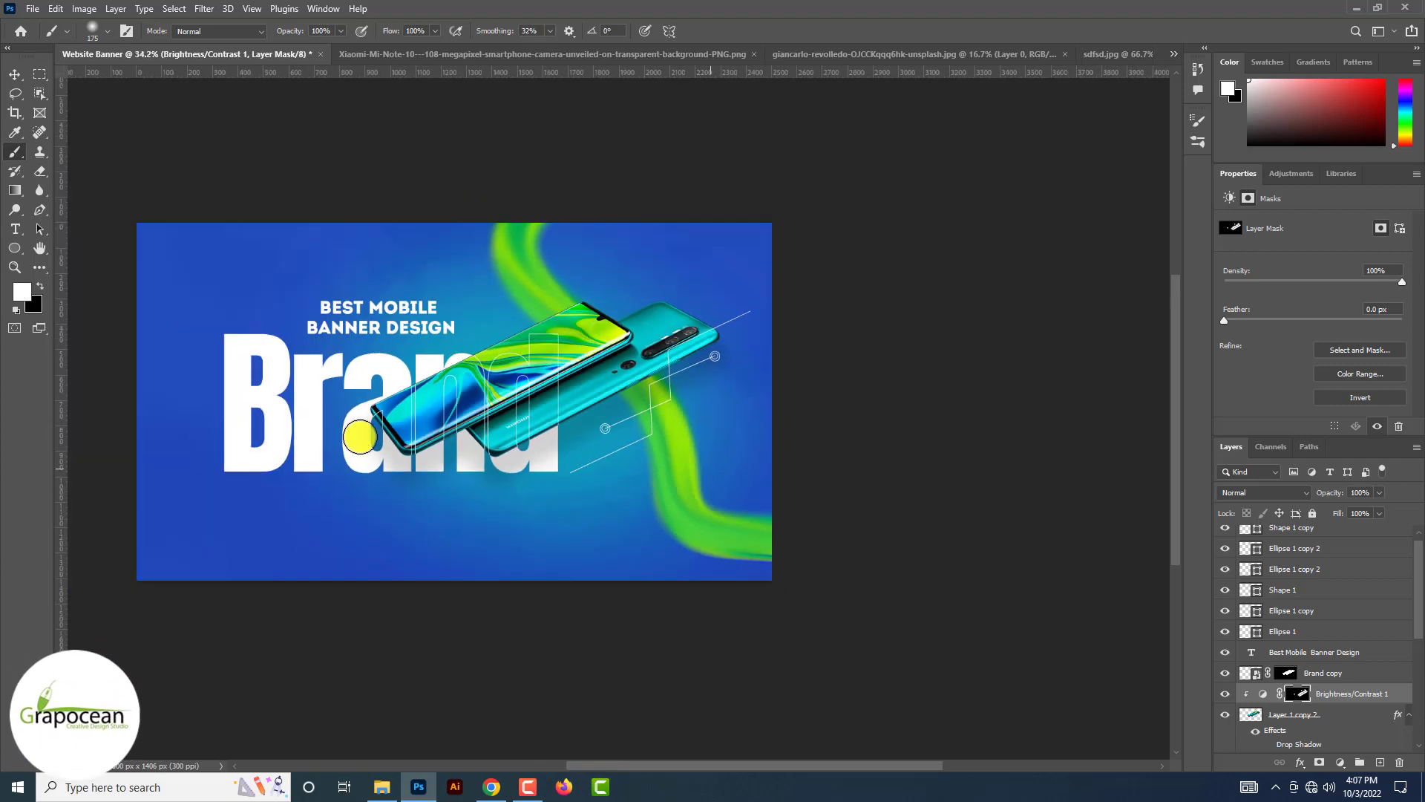
{"action": "scroll", "coordinate": [810, 379], "scroll_direction": "down", "scroll_amount": 3}
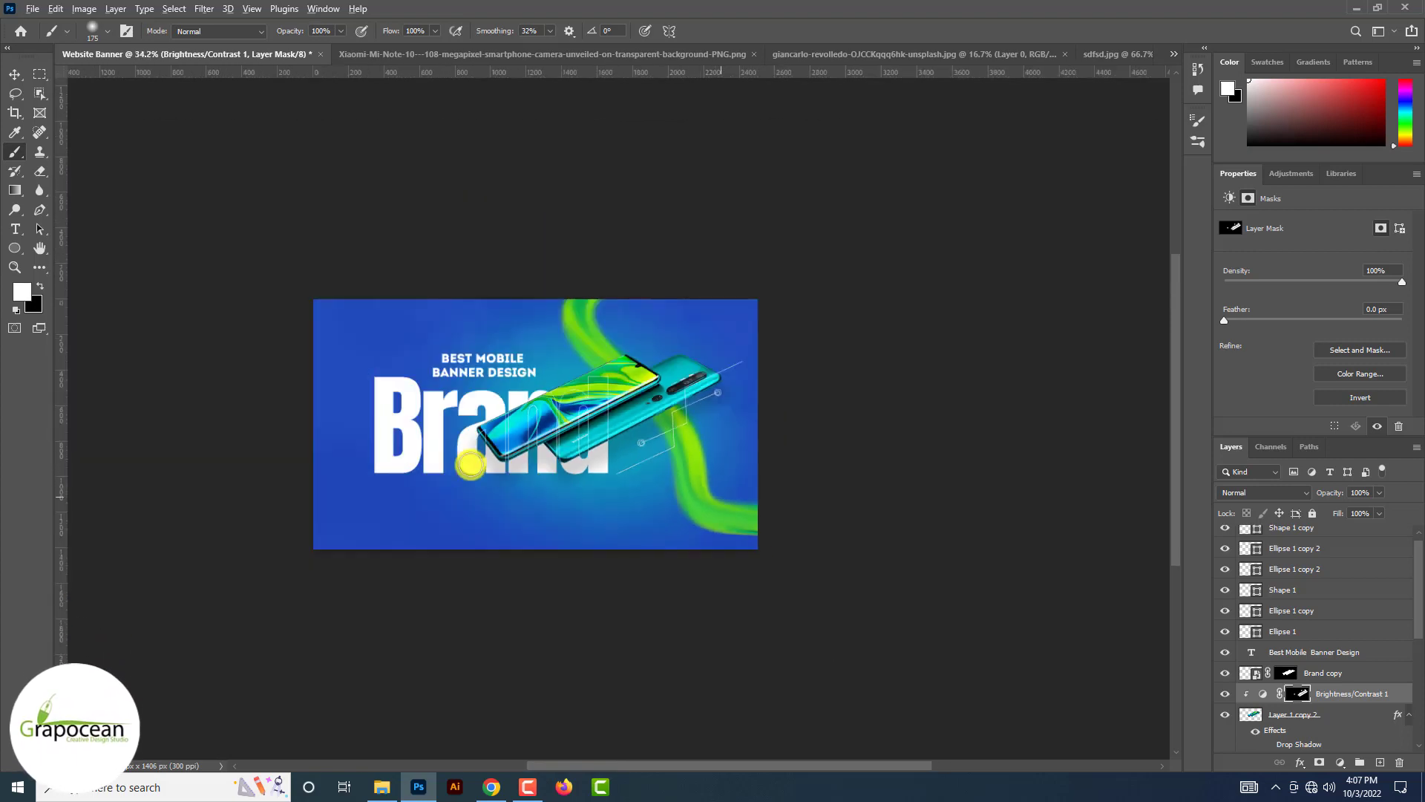
{"action": "left_click", "coordinate": [18, 78]}
{"action": "scroll", "coordinate": [463, 428], "scroll_direction": "up", "scroll_amount": 8}
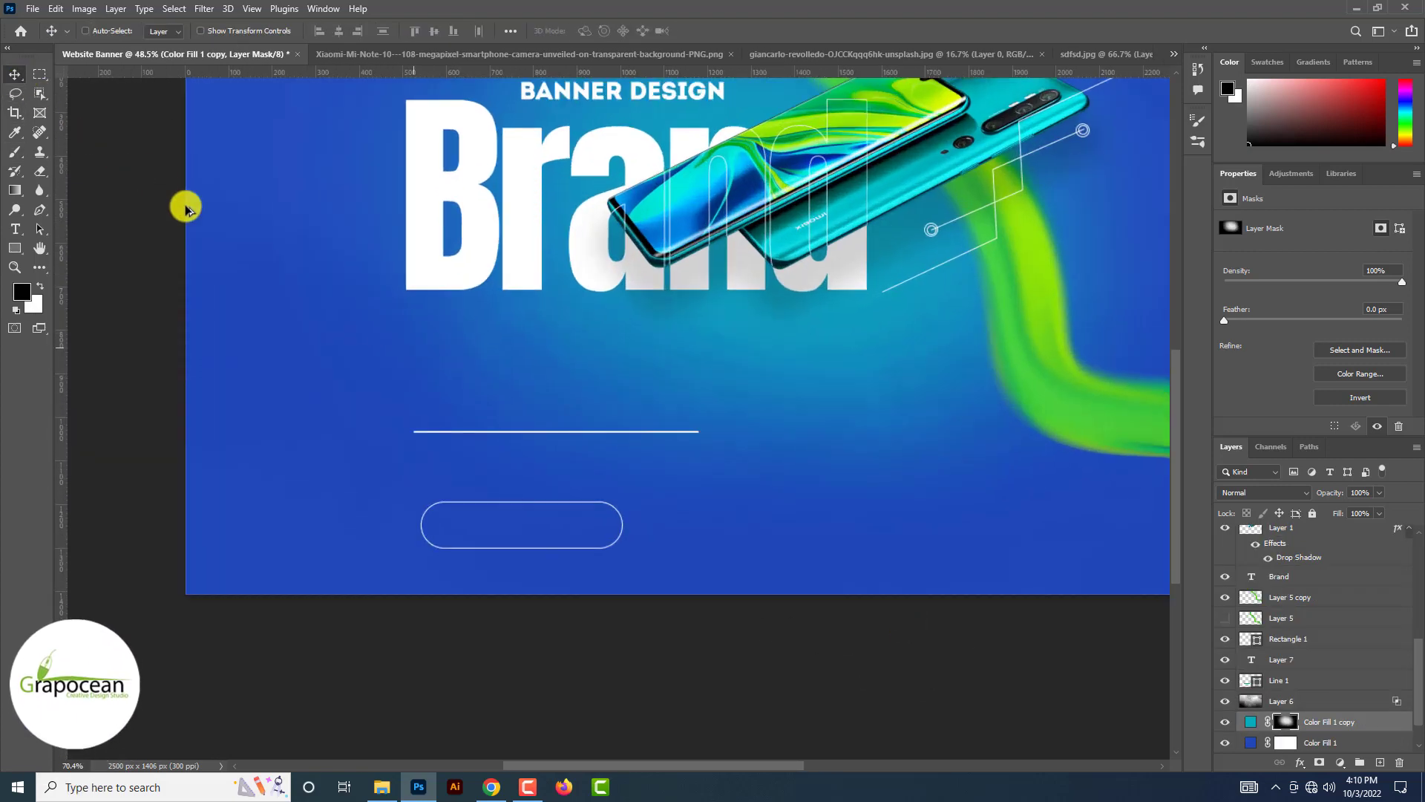
Reposition the horizontal divider line between the headline and the button outline, and set its stroke width to 2 px
{"action": "left_click_drag", "start_coordinate": [487, 439], "coordinate": [483, 388]}
{"action": "left_click", "coordinate": [15, 245]}
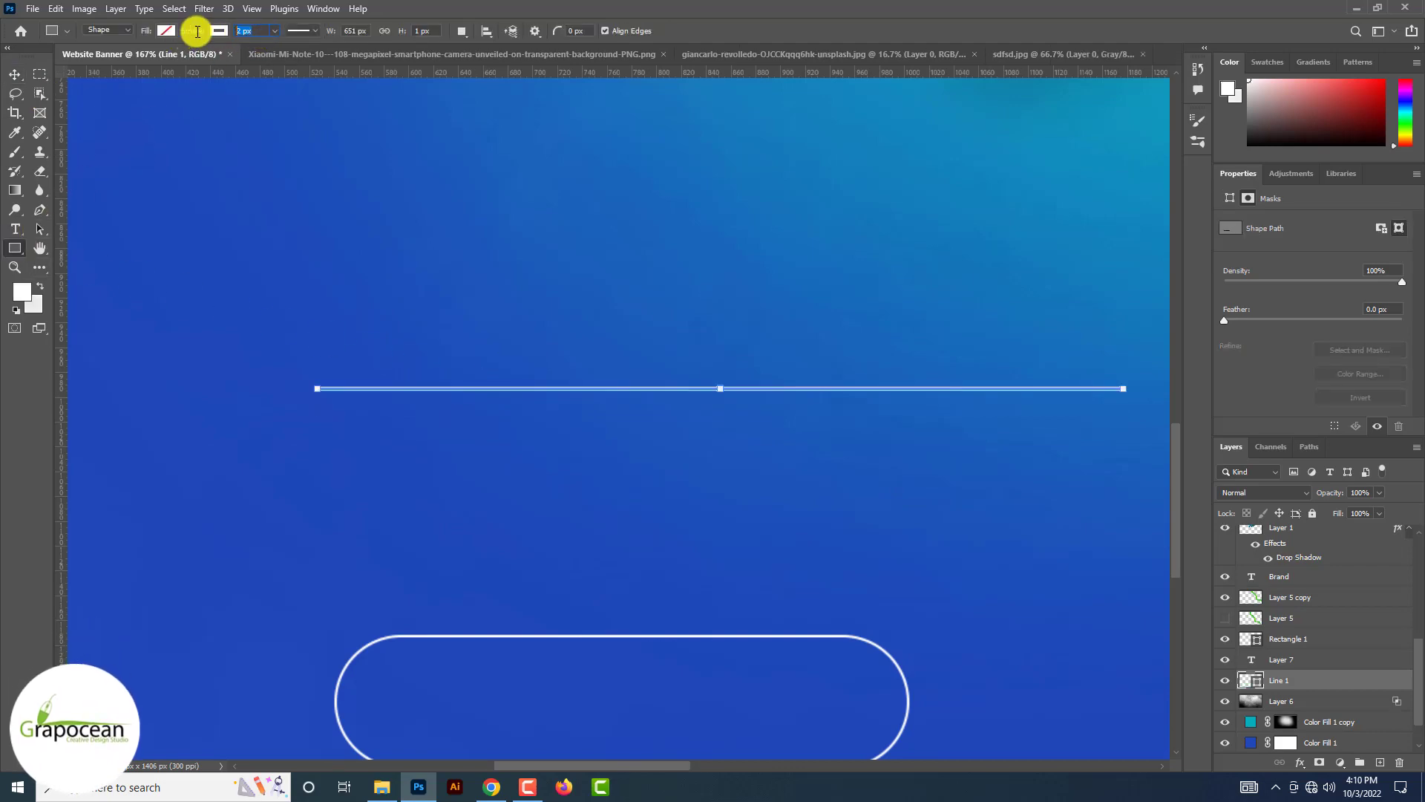
{"action": "left_click", "coordinate": [17, 74]}
{"action": "scroll", "coordinate": [419, 496], "scroll_direction": "down", "scroll_amount": 7}
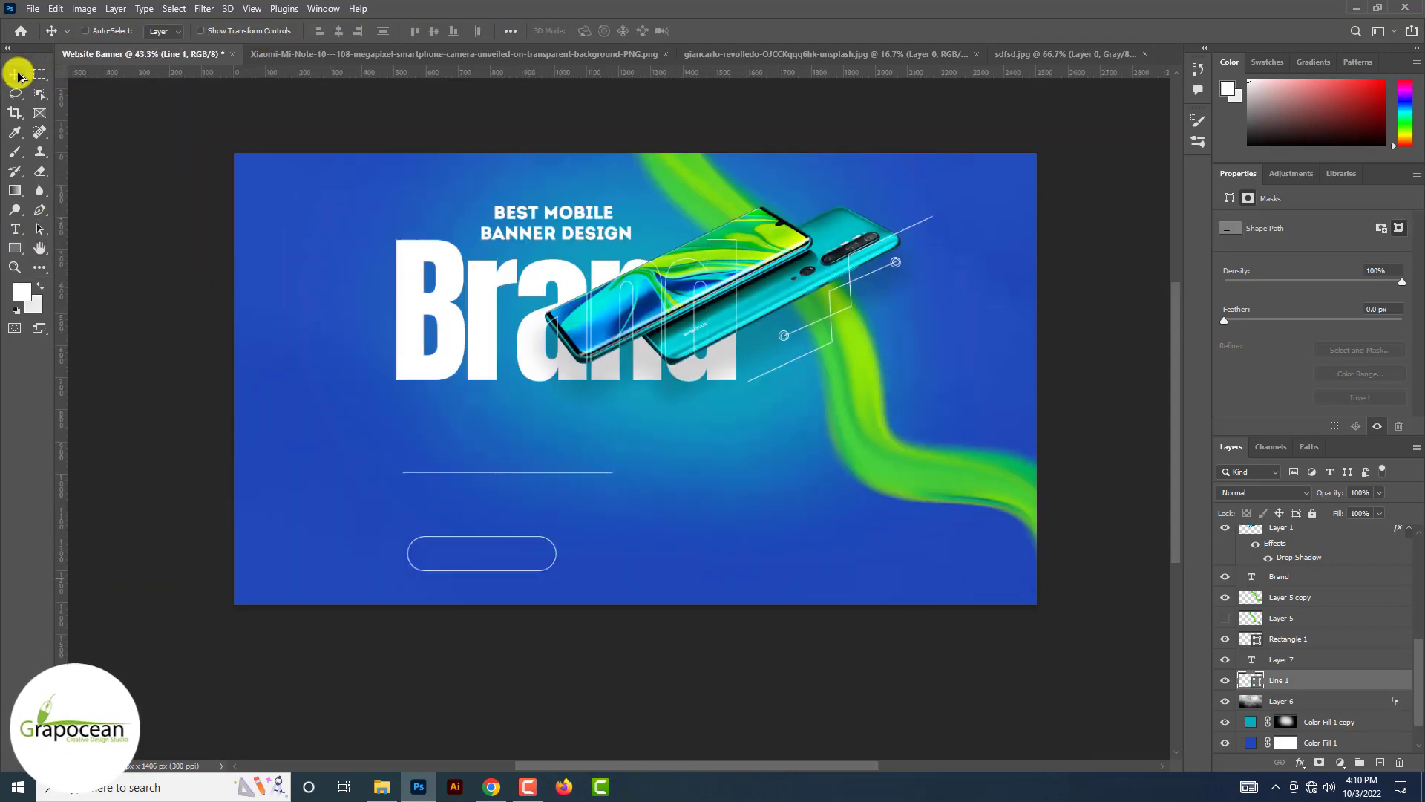
{"action": "scroll", "coordinate": [415, 502], "scroll_direction": "up", "scroll_amount": 7}
{"action": "left_click_drag", "start_coordinate": [366, 481], "coordinate": [362, 578]}
{"action": "scroll", "coordinate": [363, 576], "scroll_direction": "down", "scroll_amount": 7}
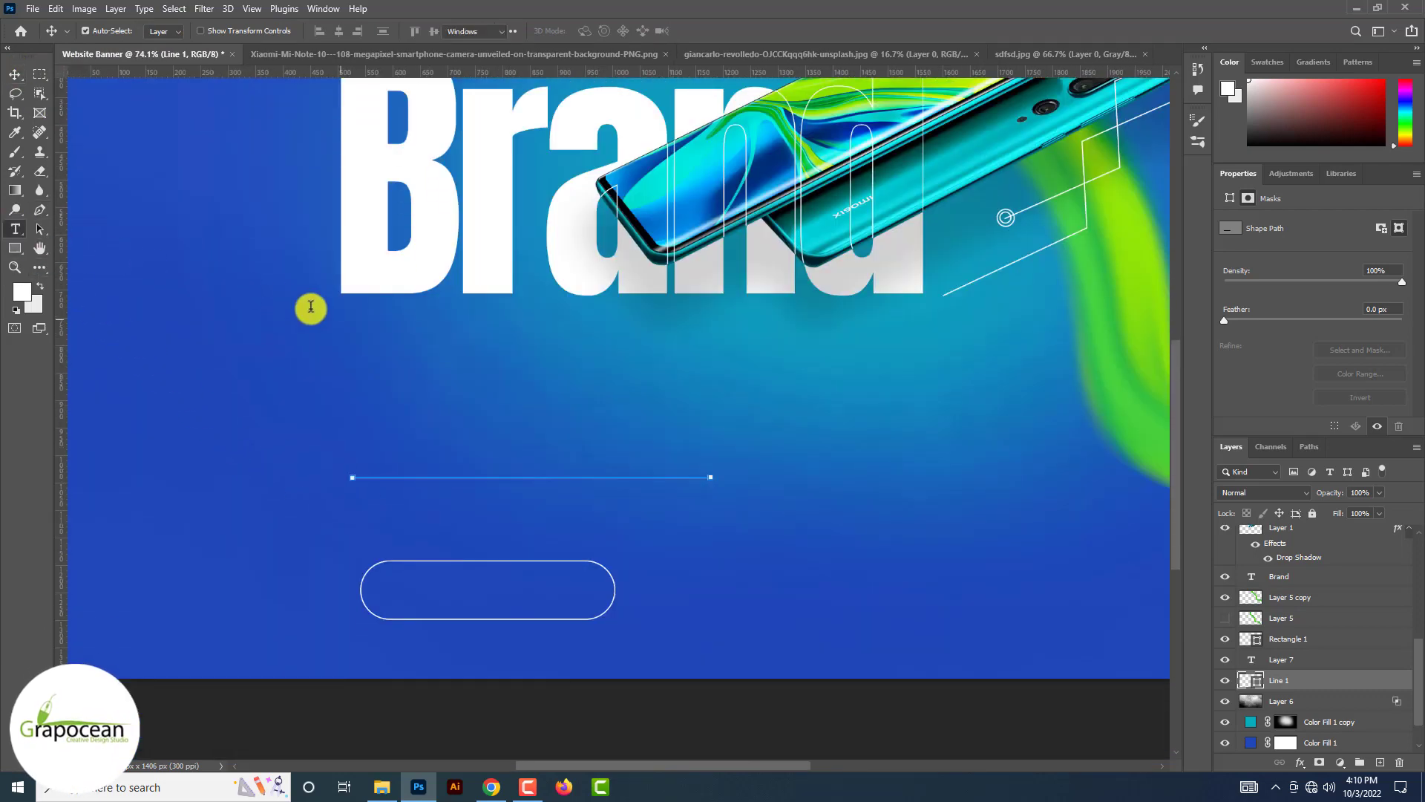
Create a centered Lorem ipsum paragraph text box below the Brand headline, using the Inter font at 10 pt
{"action": "left_click_drag", "start_coordinate": [340, 320], "coordinate": [744, 436]}
{"action": "left_click", "coordinate": [15, 74]}
{"action": "left_click", "coordinate": [15, 229]}
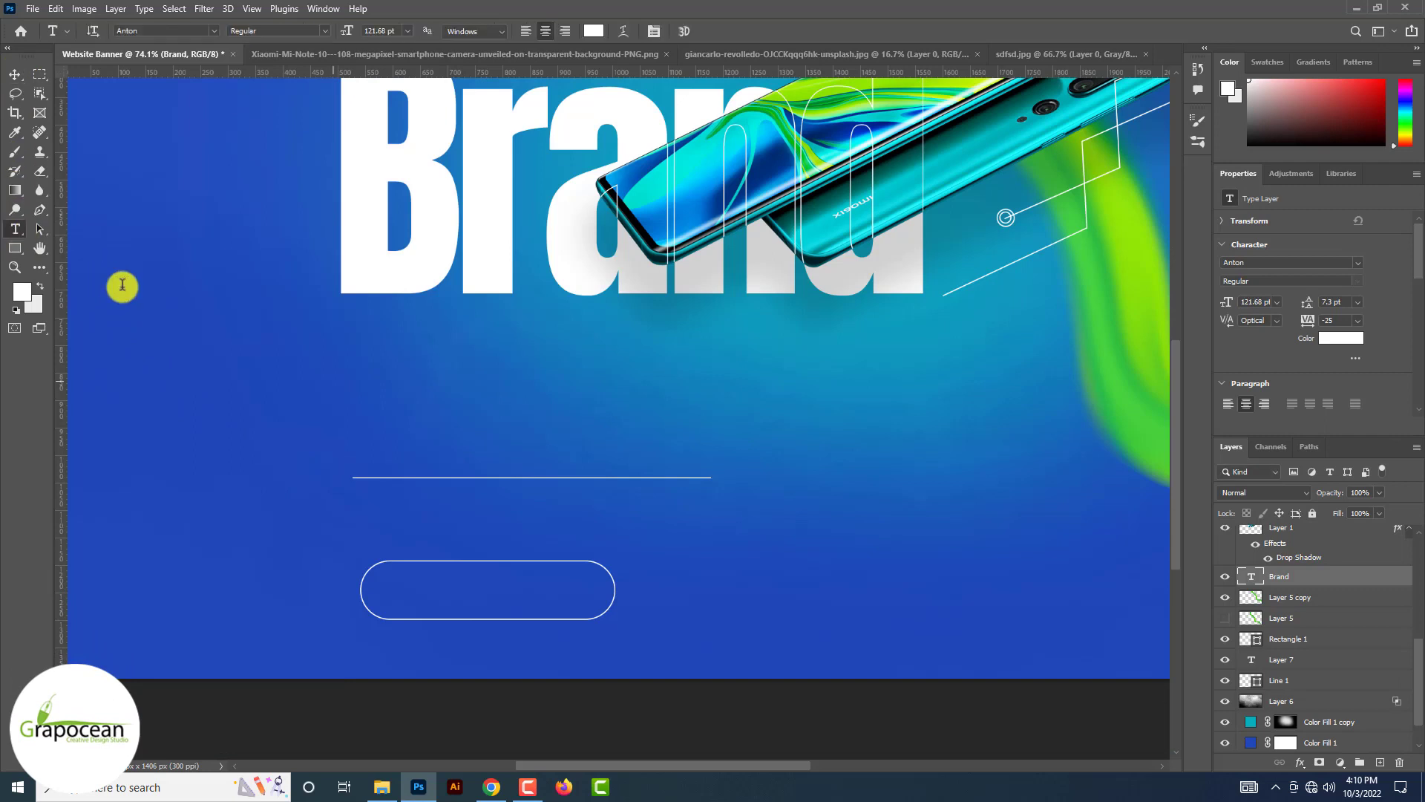
{"action": "left_click_drag", "start_coordinate": [737, 553], "coordinate": [942, 614]}
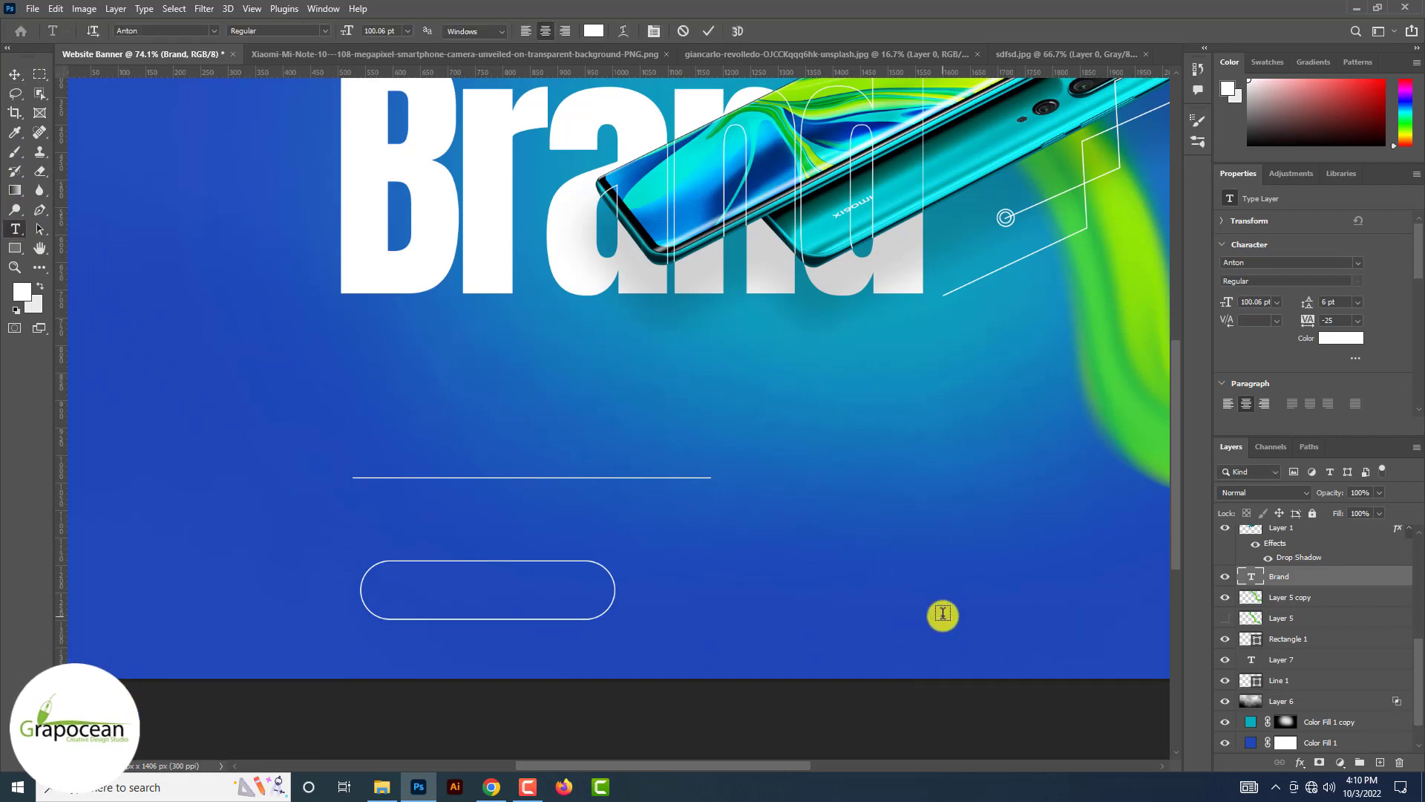
{"action": "left_click_drag", "start_coordinate": [349, 32], "coordinate": [266, 21]}
{"action": "left_click", "coordinate": [213, 29]}
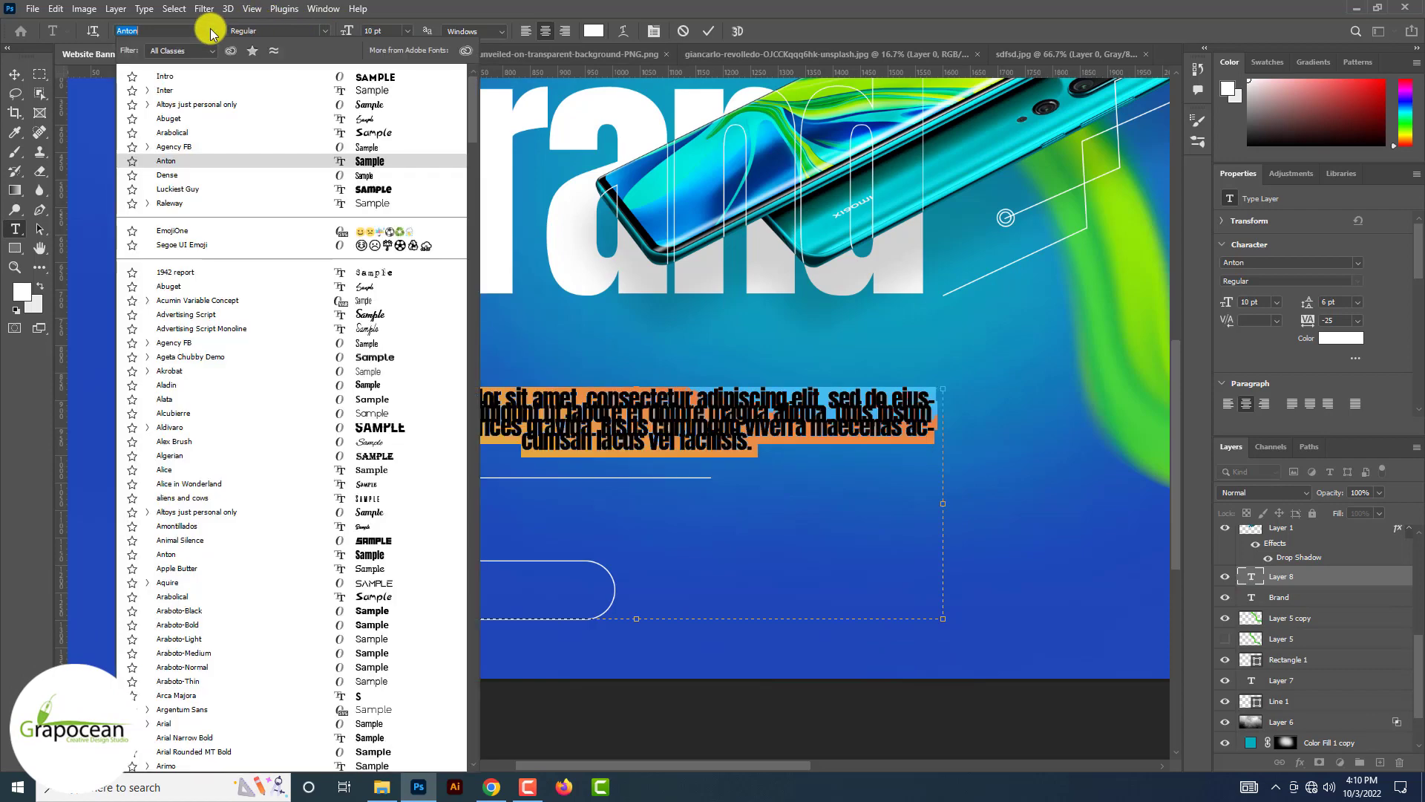
{"action": "left_click", "coordinate": [228, 94]}
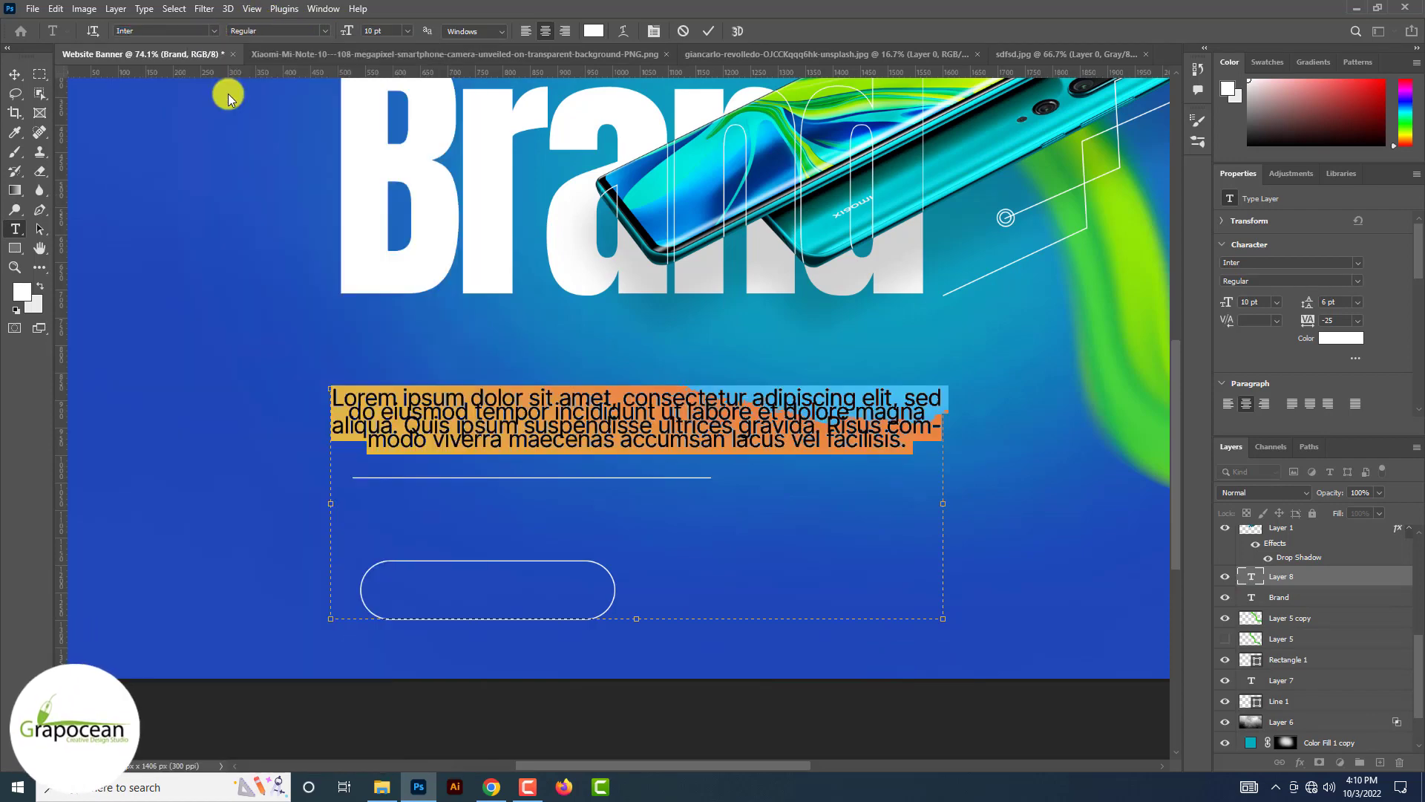
Reduce the Lorem ipsum paragraph to 7 pt, align it left and set its leading to 11 pt
{"action": "left_click_drag", "start_coordinate": [349, 32], "coordinate": [347, 32]}
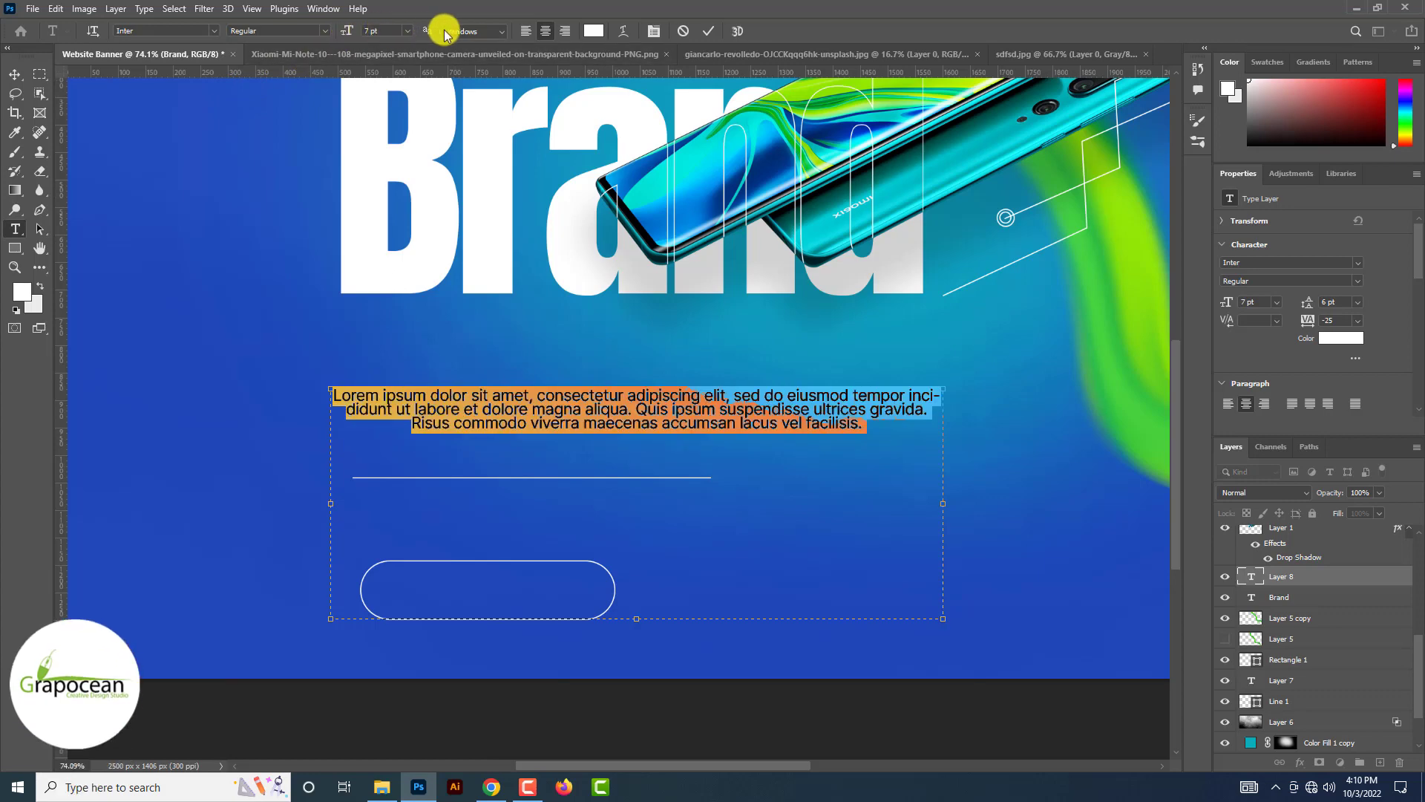
{"action": "left_click", "coordinate": [524, 32]}
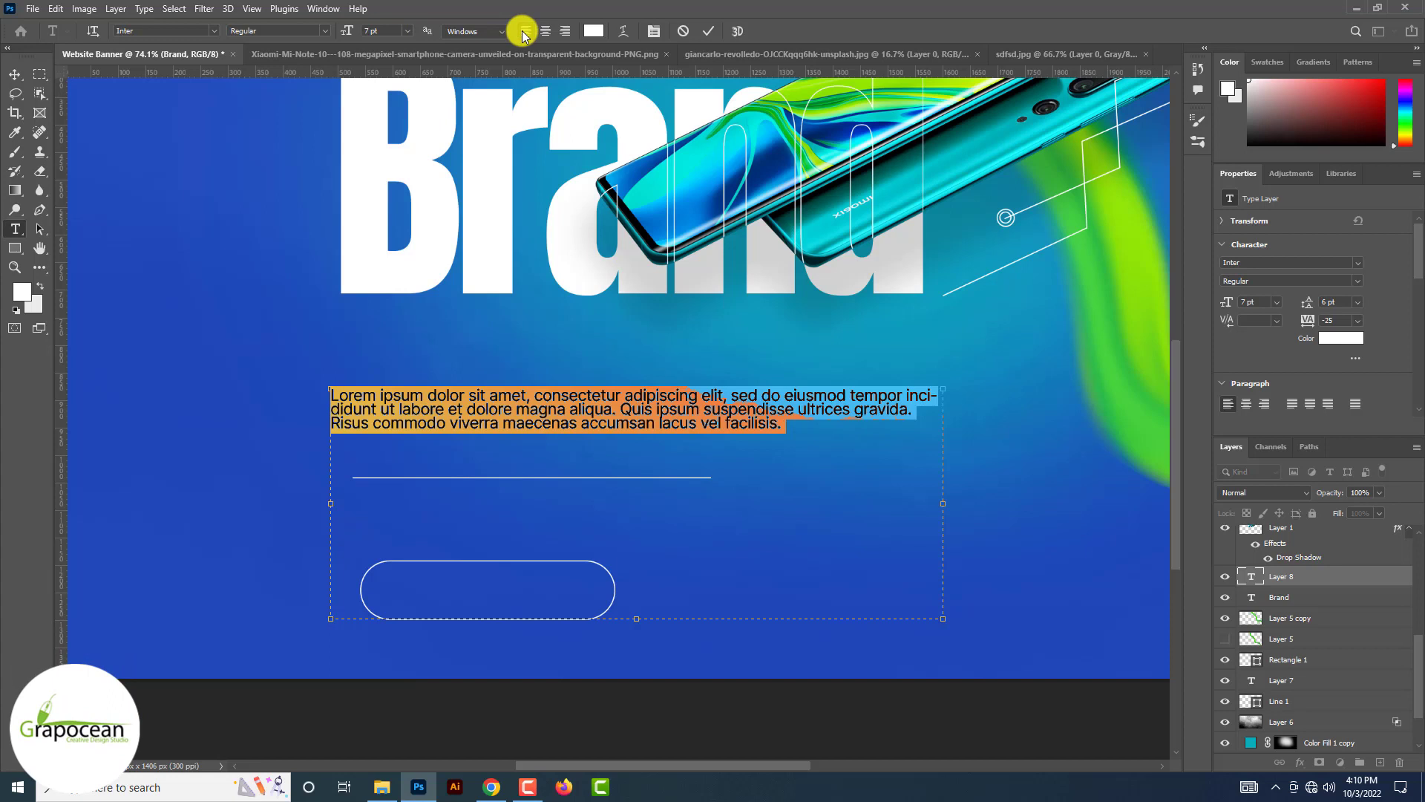
{"action": "mouse_move", "coordinate": [1419, 257]}
{"action": "left_mouse_down"}
{"action": "mouse_move", "coordinate": [1417, 365]}
{"action": "mouse_move", "coordinate": [1415, 281]}
{"action": "left_mouse_up"}
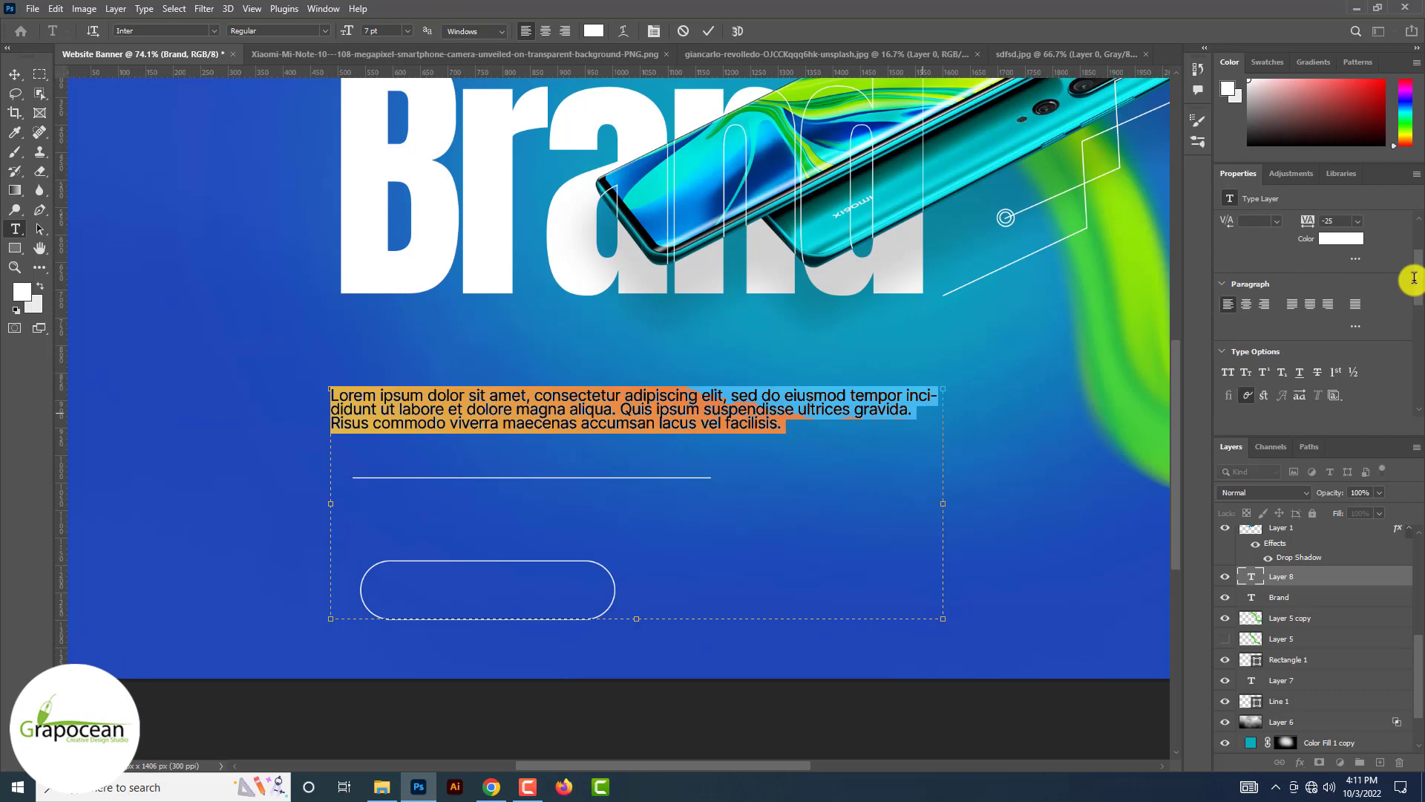
{"action": "key", "text": "ctrl+t"}
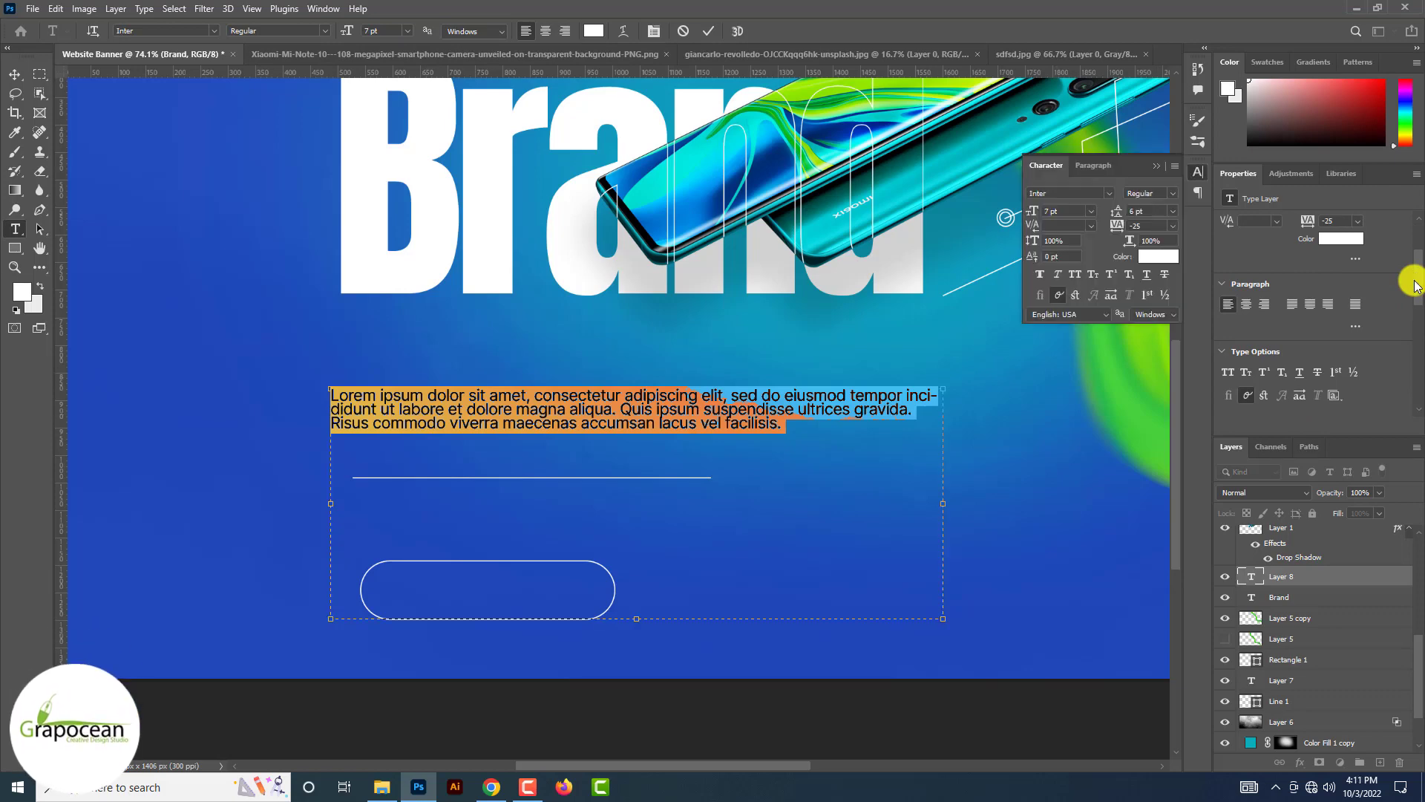
{"action": "left_click_drag", "start_coordinate": [1110, 211], "coordinate": [1120, 215]}
{"action": "left_click", "coordinate": [13, 76]}
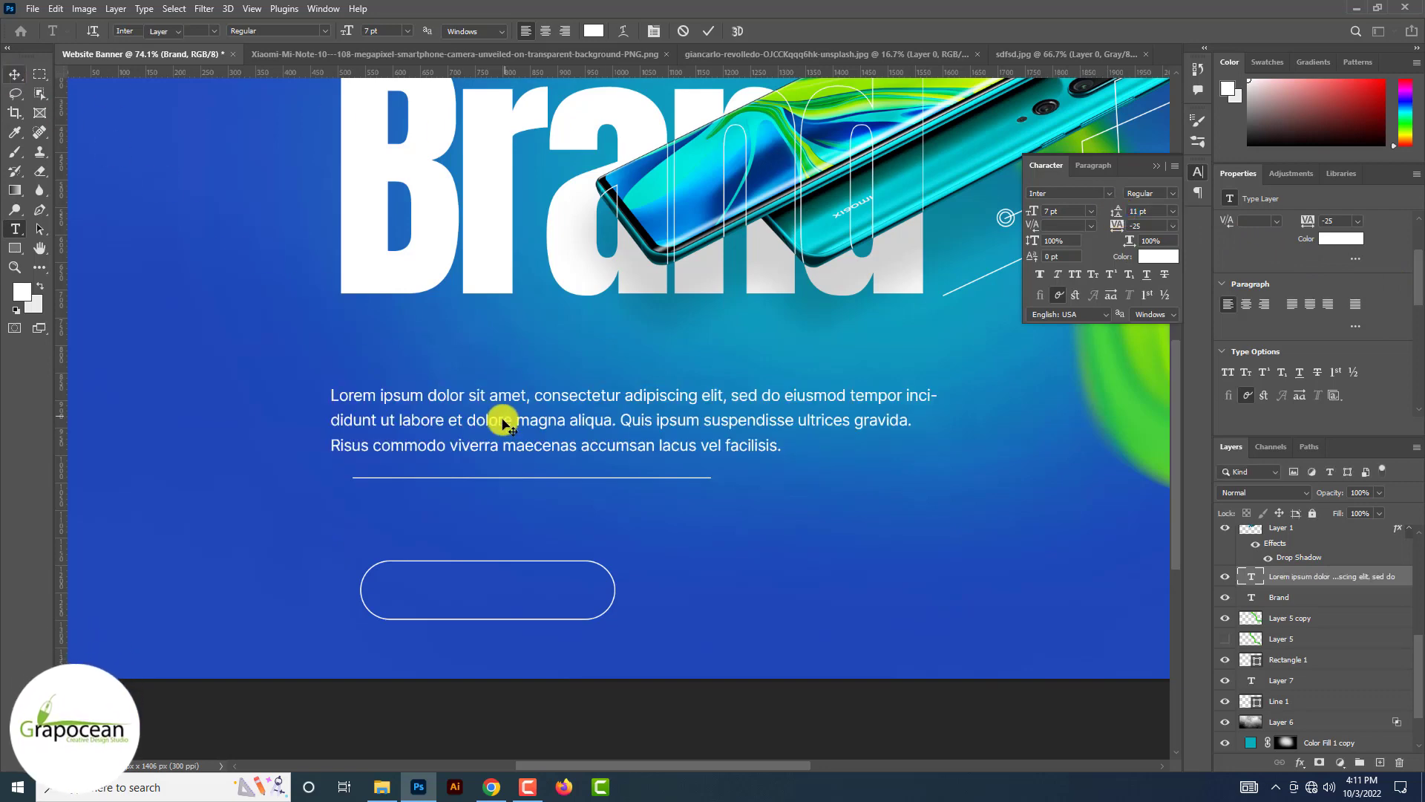
Move the Lorem ipsum paragraph up so it sits just beneath the Brand headline
{"action": "left_click_drag", "start_coordinate": [500, 418], "coordinate": [510, 375]}
{"action": "key", "text": "ctrl+0"}
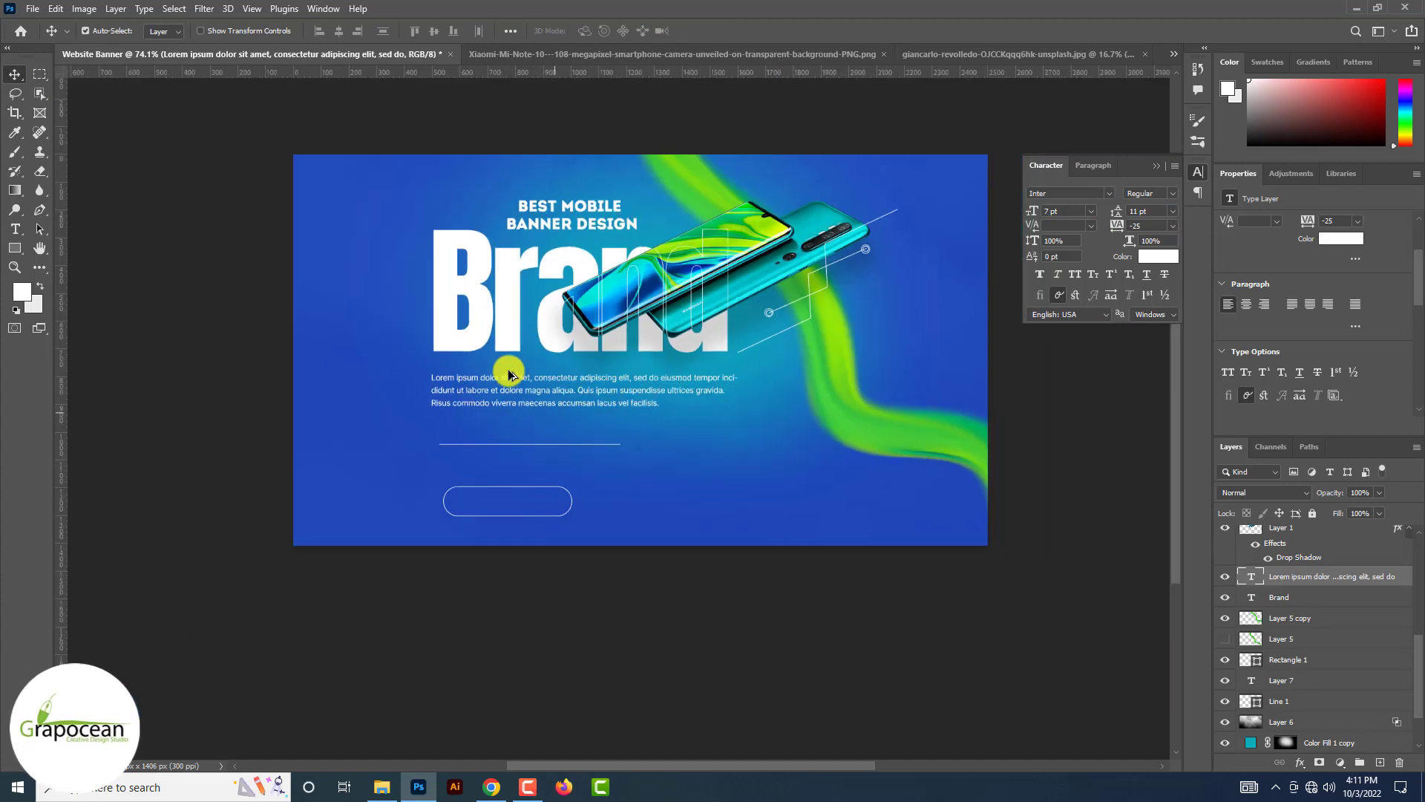
{"action": "scroll", "coordinate": [510, 375], "scroll_direction": "down", "scroll_amount": 4}
{"action": "scroll", "coordinate": [510, 375], "scroll_direction": "up", "scroll_amount": 6}
{"action": "scroll", "coordinate": [510, 375], "scroll_direction": "down", "scroll_amount": 6}
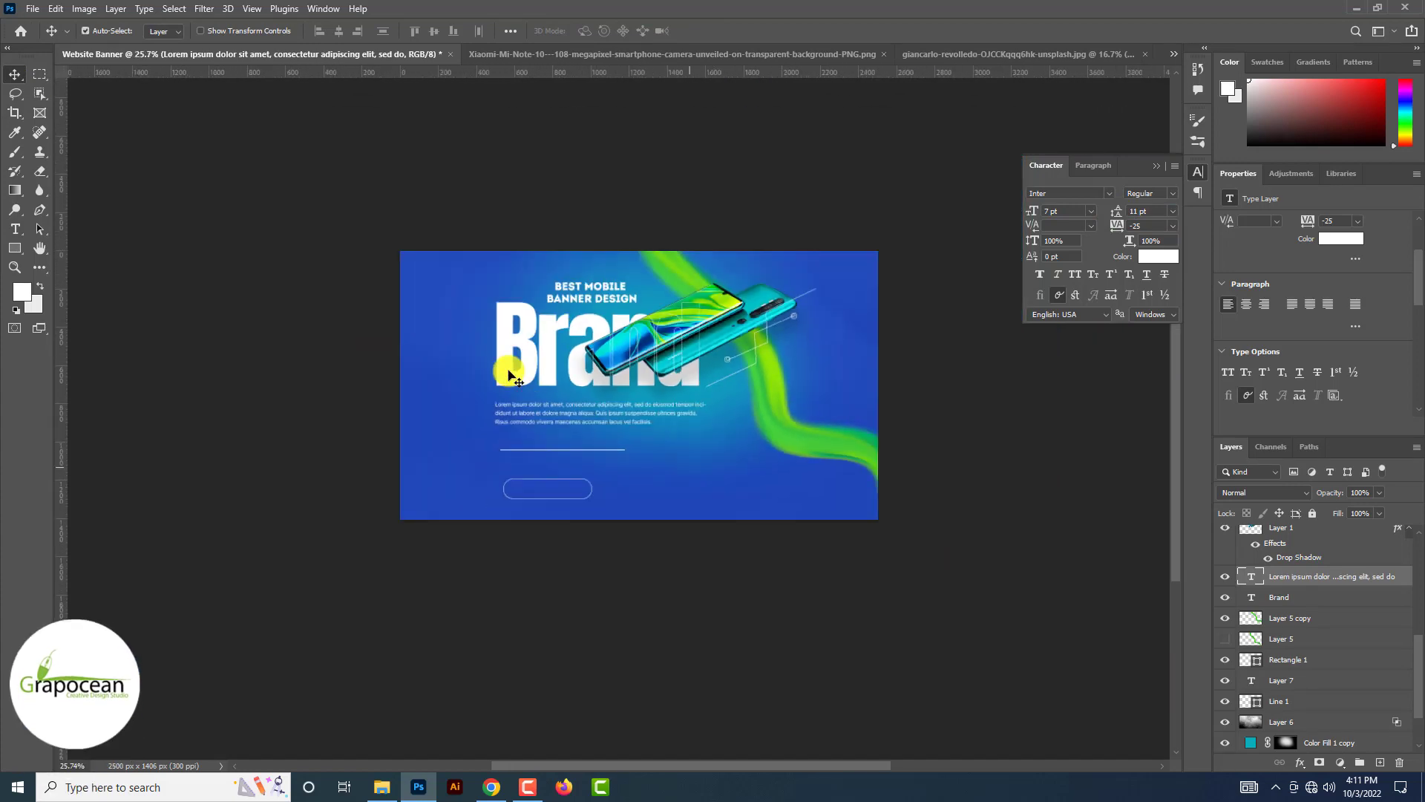
Select the tagline, headline, paragraph, phones, callouts and ribbon together and shift them down about 129 px
{"action": "scroll", "coordinate": [509, 374], "scroll_direction": "up", "scroll_amount": 3}
{"action": "left_click_drag", "start_coordinate": [369, 140], "coordinate": [983, 438]}
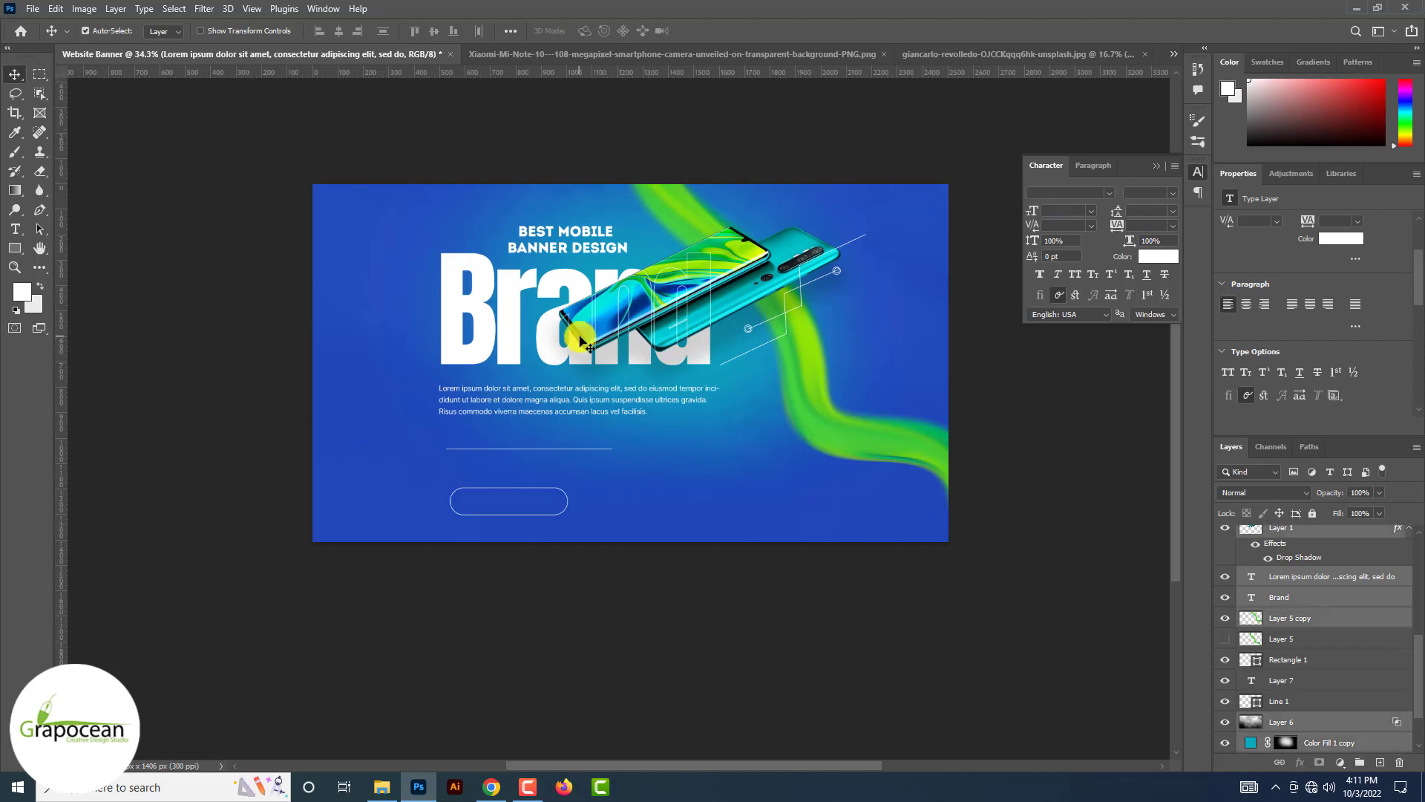
{"action": "left_click_drag", "start_coordinate": [579, 340], "coordinate": [581, 373]}
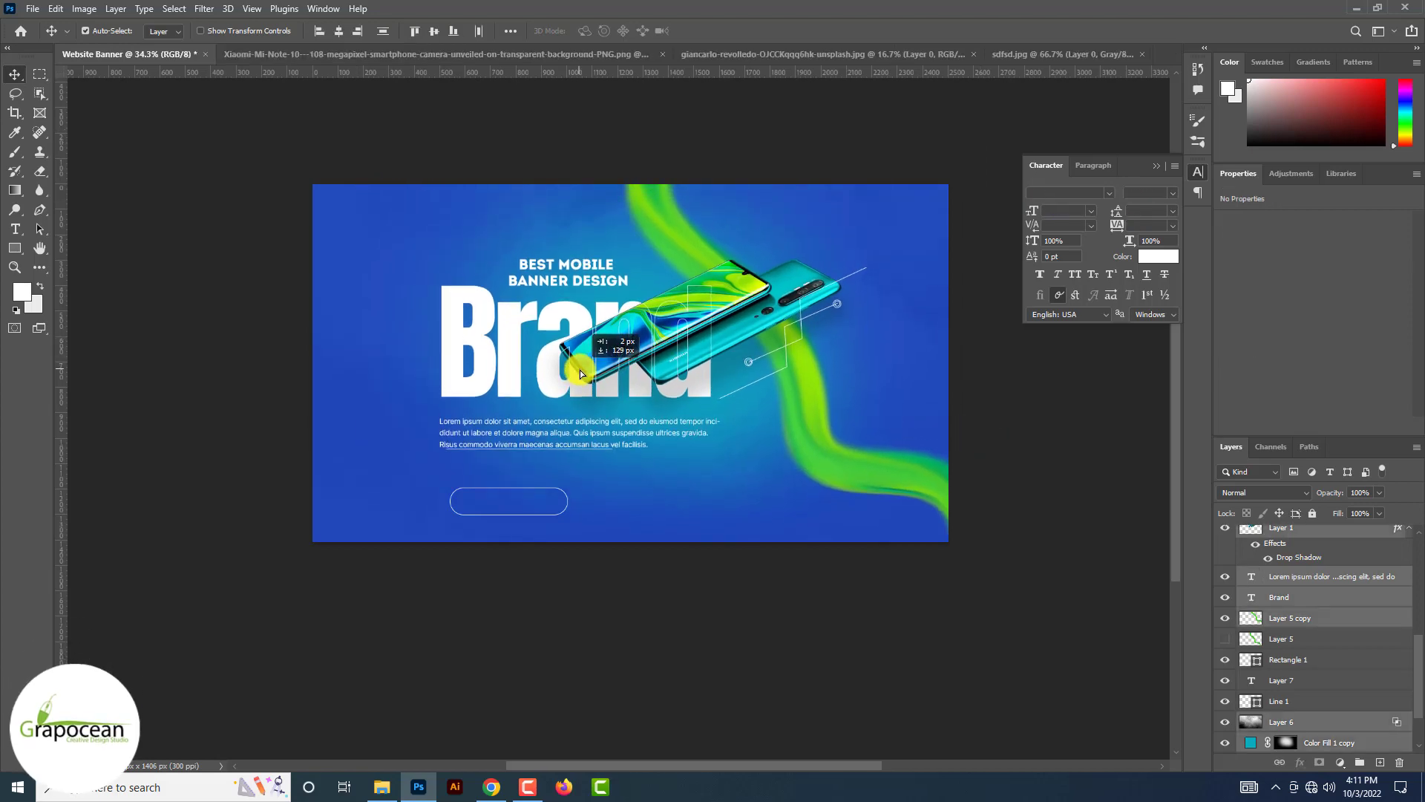
{"action": "left_click", "coordinate": [802, 643]}
Move the divider line into the gap between the Brand headline and the paragraph, starting at the text's left edge
{"action": "scroll", "coordinate": [500, 449], "scroll_direction": "up", "scroll_amount": 8}
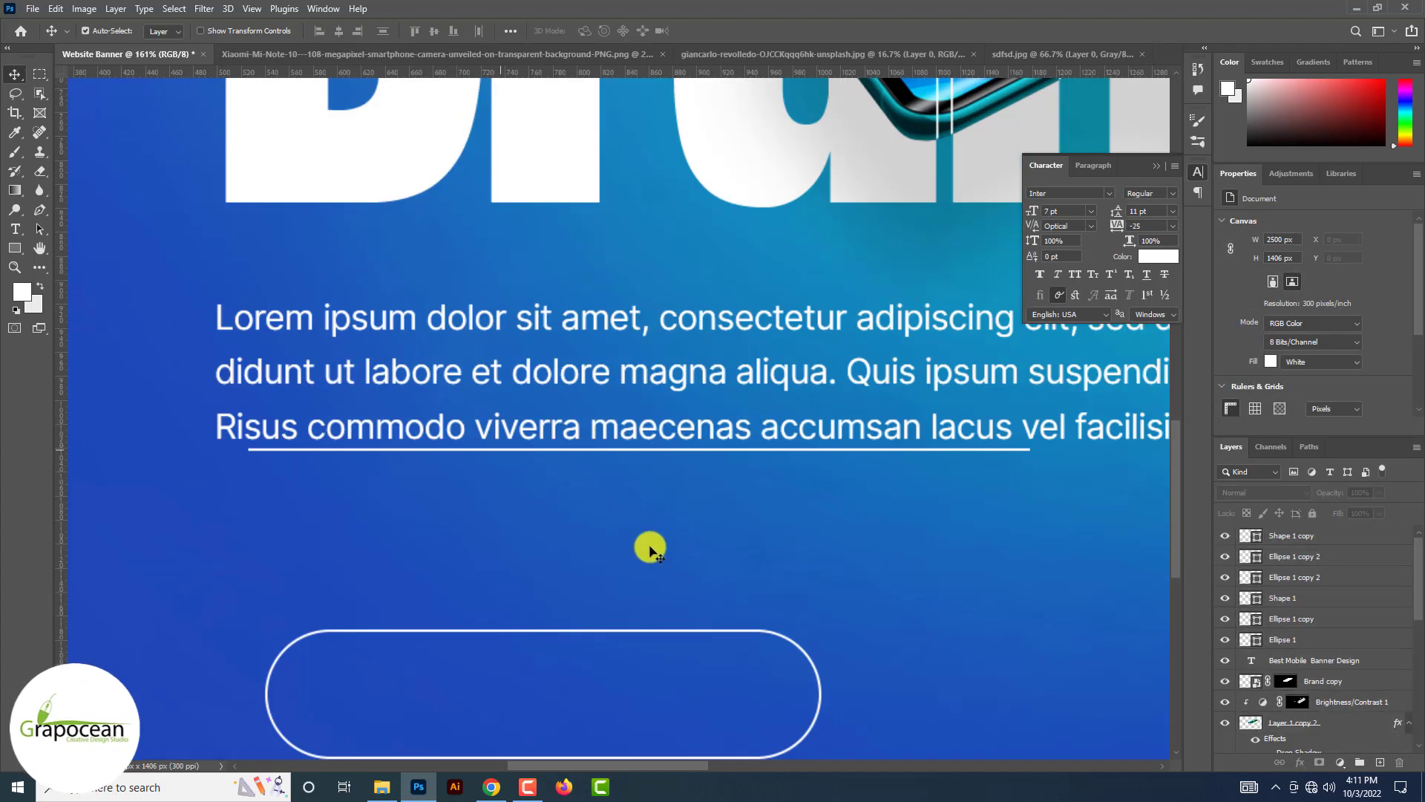
{"action": "left_click_drag", "start_coordinate": [502, 452], "coordinate": [471, 520]}
{"action": "scroll", "coordinate": [471, 520], "scroll_direction": "down", "scroll_amount": 5}
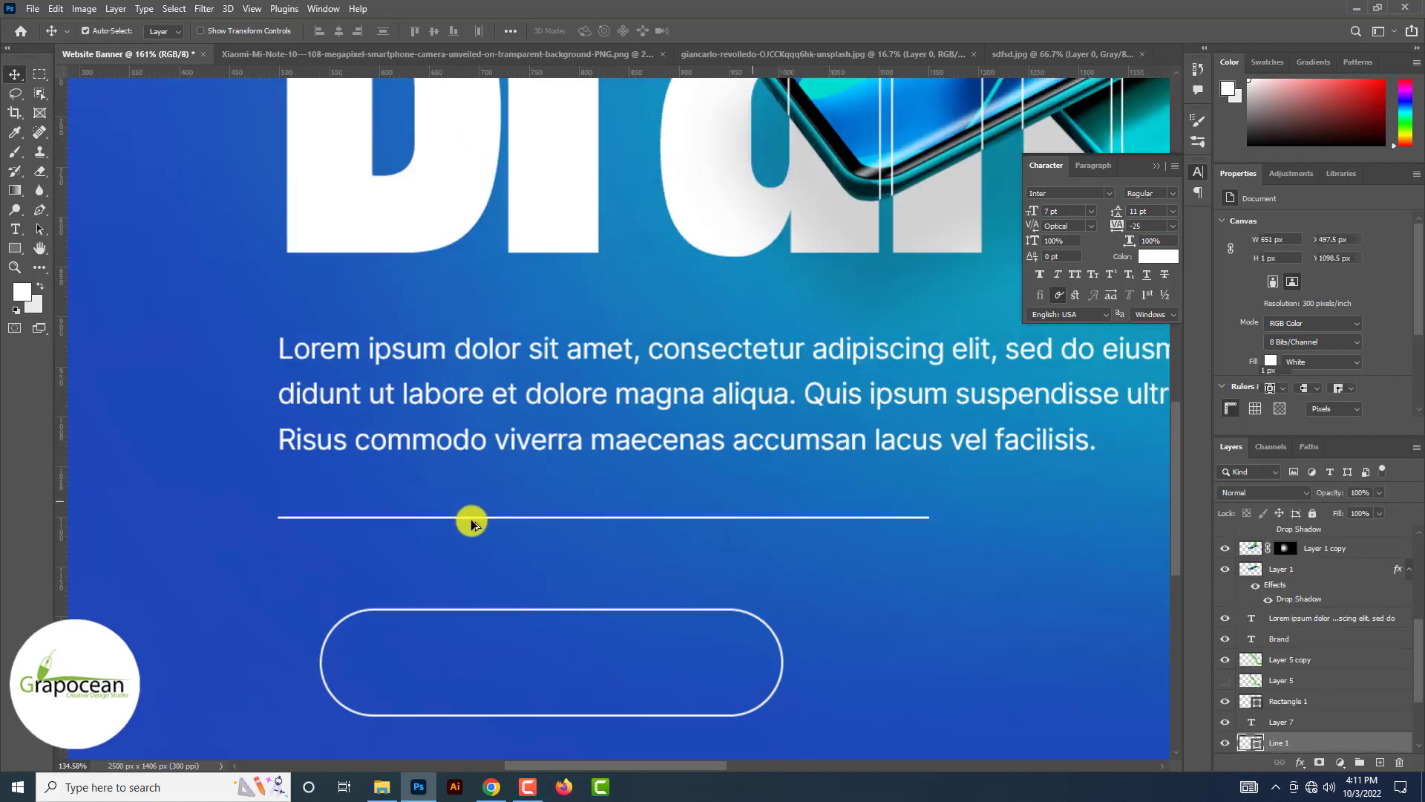
{"action": "scroll", "coordinate": [504, 514], "scroll_direction": "up", "scroll_amount": 3}
{"action": "left_click_drag", "start_coordinate": [564, 496], "coordinate": [563, 308]}
{"action": "scroll", "coordinate": [639, 456], "scroll_direction": "down", "scroll_amount": 3}
{"action": "left_click", "coordinate": [833, 645]}
{"action": "scroll", "coordinate": [832, 641], "scroll_direction": "down", "scroll_amount": 1}
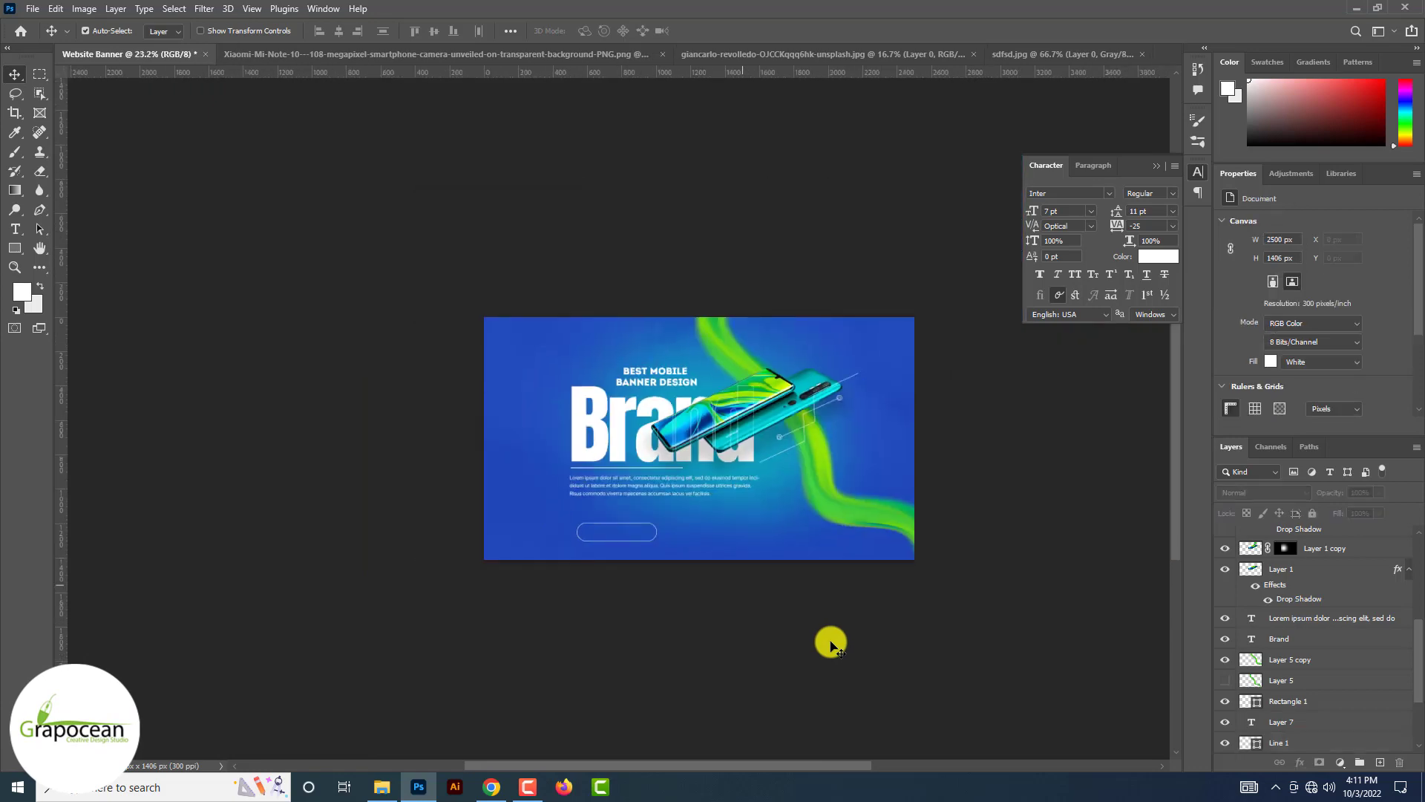
Scale the rounded button outline to 69.25% and place it beneath the paragraph, flush with the text's left edge
{"action": "scroll", "coordinate": [799, 623], "scroll_direction": "up", "scroll_amount": 8}
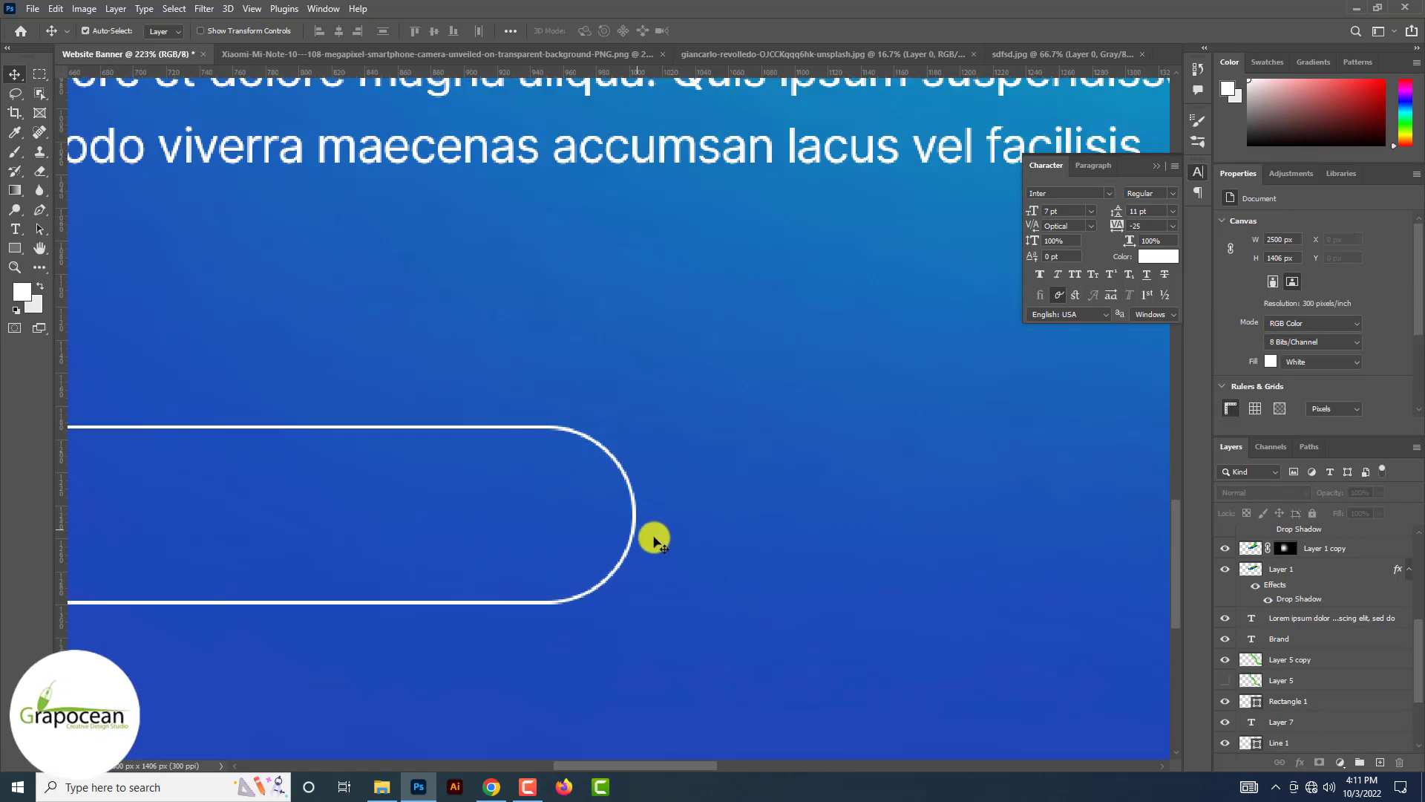
{"action": "left_click", "coordinate": [636, 525]}
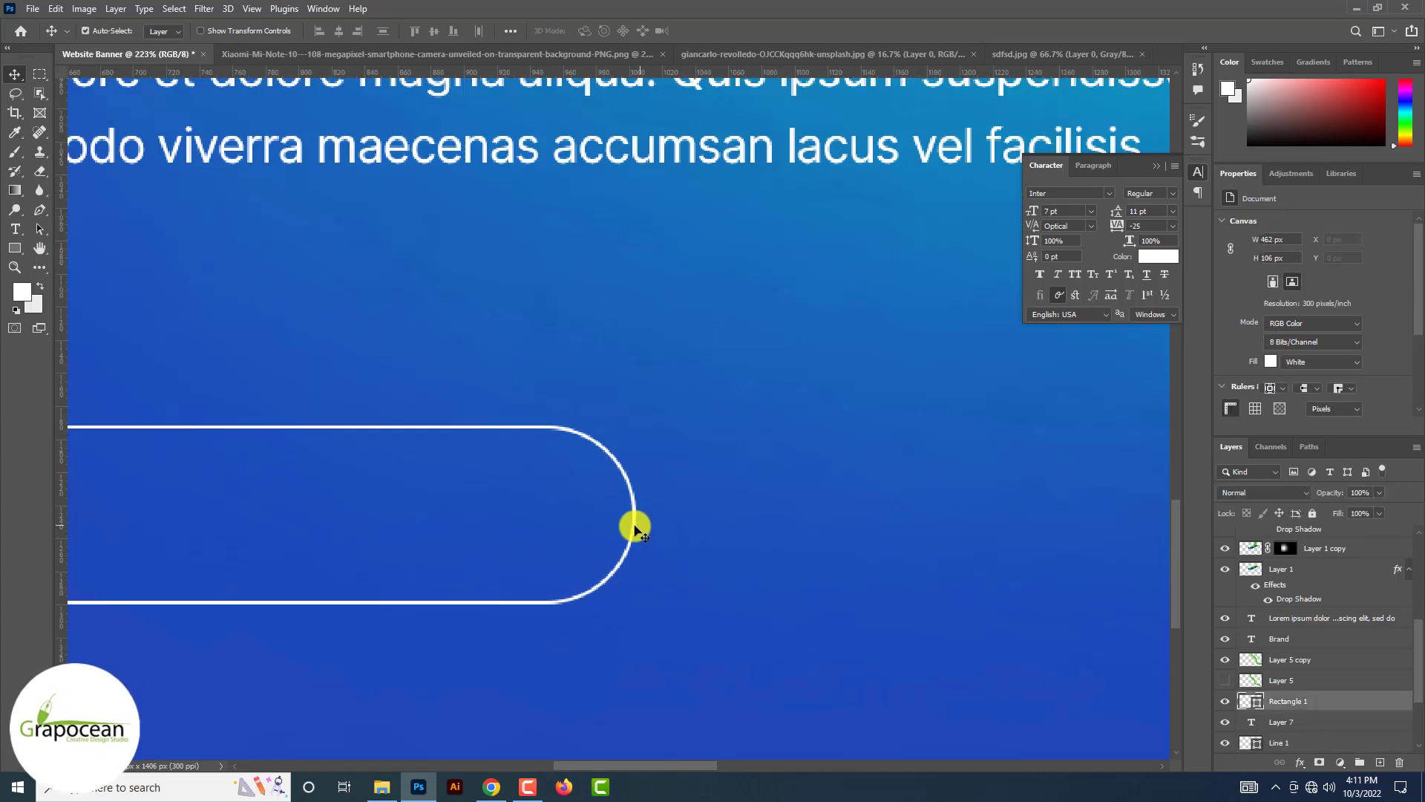
{"action": "key", "text": "ctrl+t"}
{"action": "scroll", "coordinate": [639, 548], "scroll_direction": "down", "scroll_amount": 4}
{"action": "left_click_drag", "start_coordinate": [646, 576], "coordinate": [598, 569]}
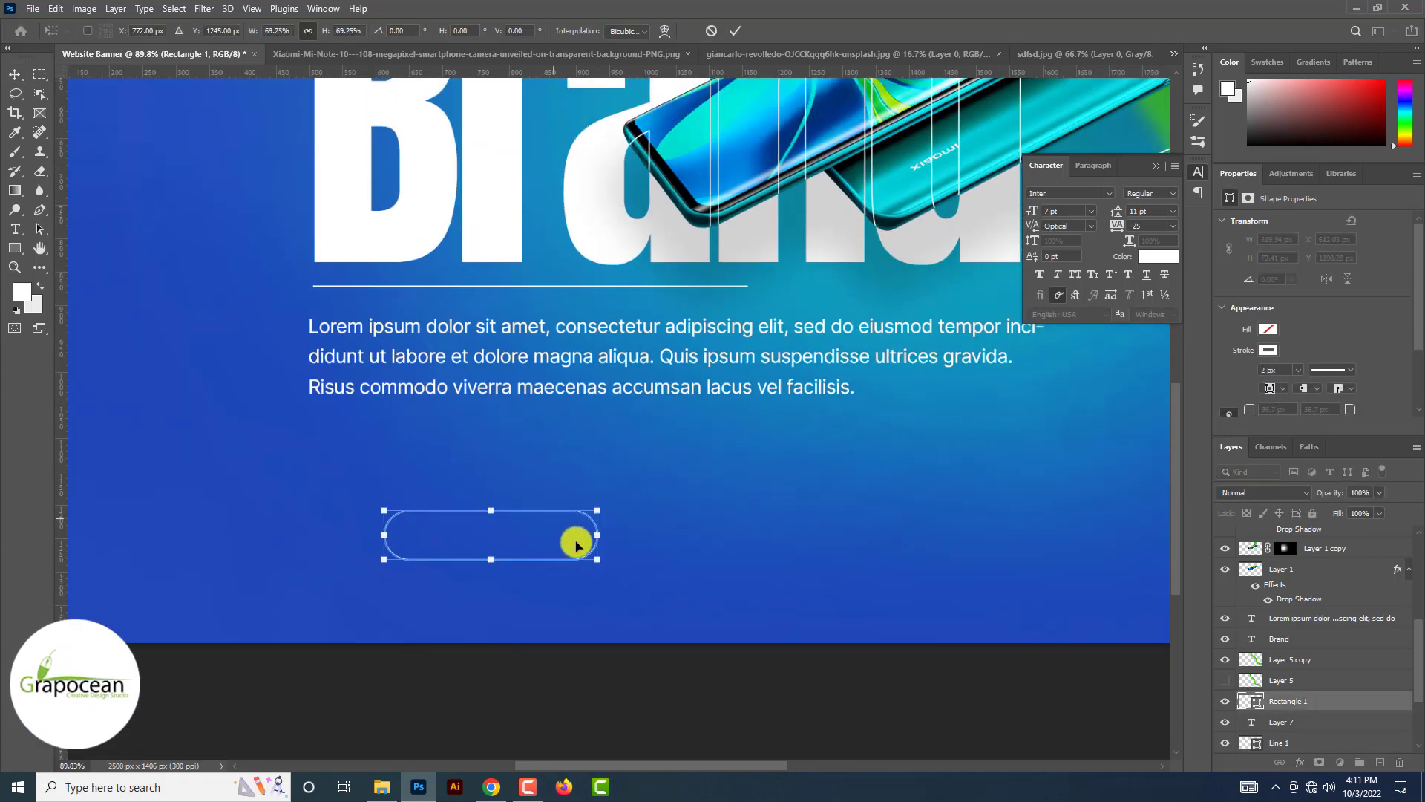
{"action": "left_click_drag", "start_coordinate": [547, 512], "coordinate": [481, 476]}
{"action": "left_click", "coordinate": [735, 32]}
{"action": "scroll", "coordinate": [737, 37], "scroll_direction": "down", "scroll_amount": 5}
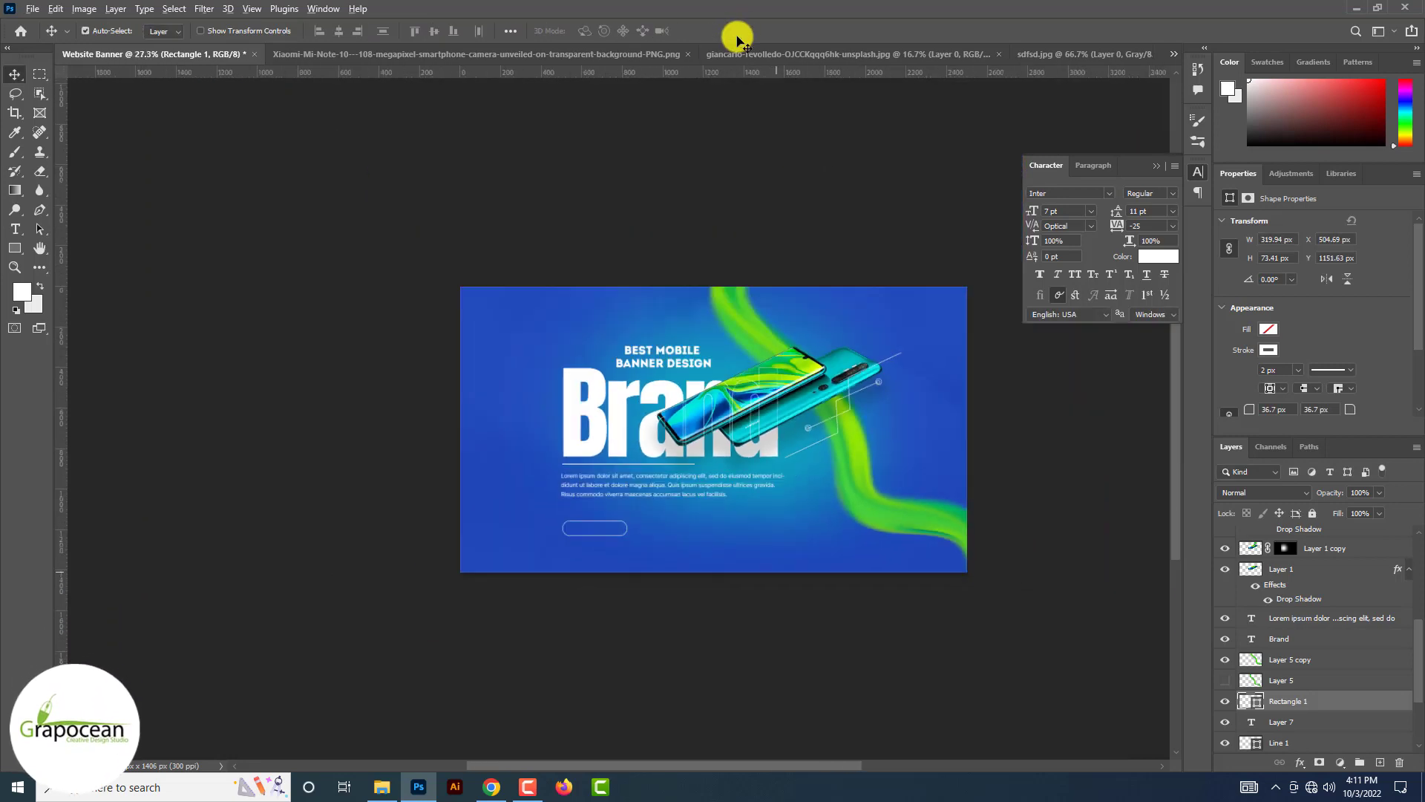
Add the text "Order Now" beside the button outline and set its size to 11 pt
{"action": "scroll", "coordinate": [472, 109], "scroll_direction": "up", "scroll_amount": 1}
{"action": "left_click", "coordinate": [16, 229]}
{"action": "left_click", "coordinate": [759, 562]}
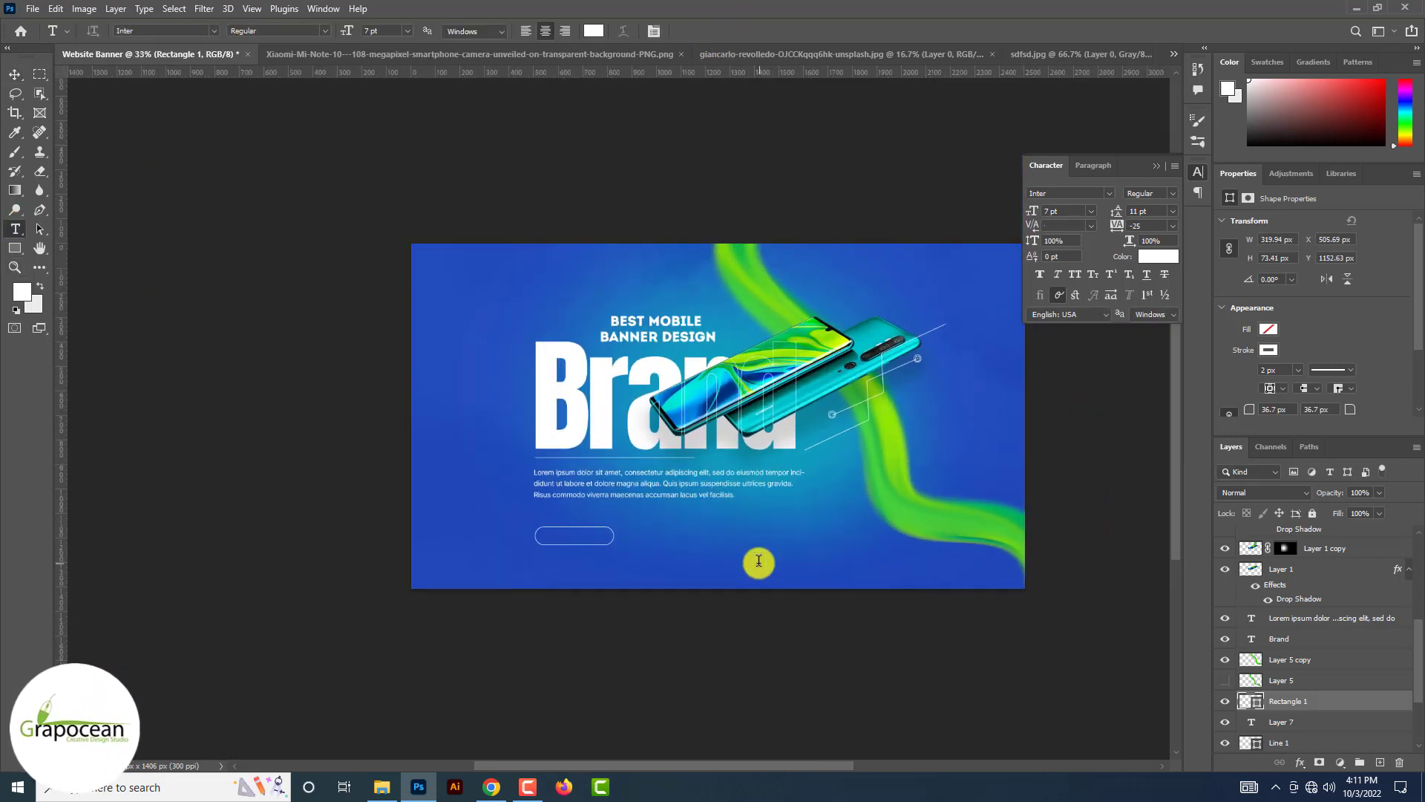
{"action": "type", "text": "Order Now"}
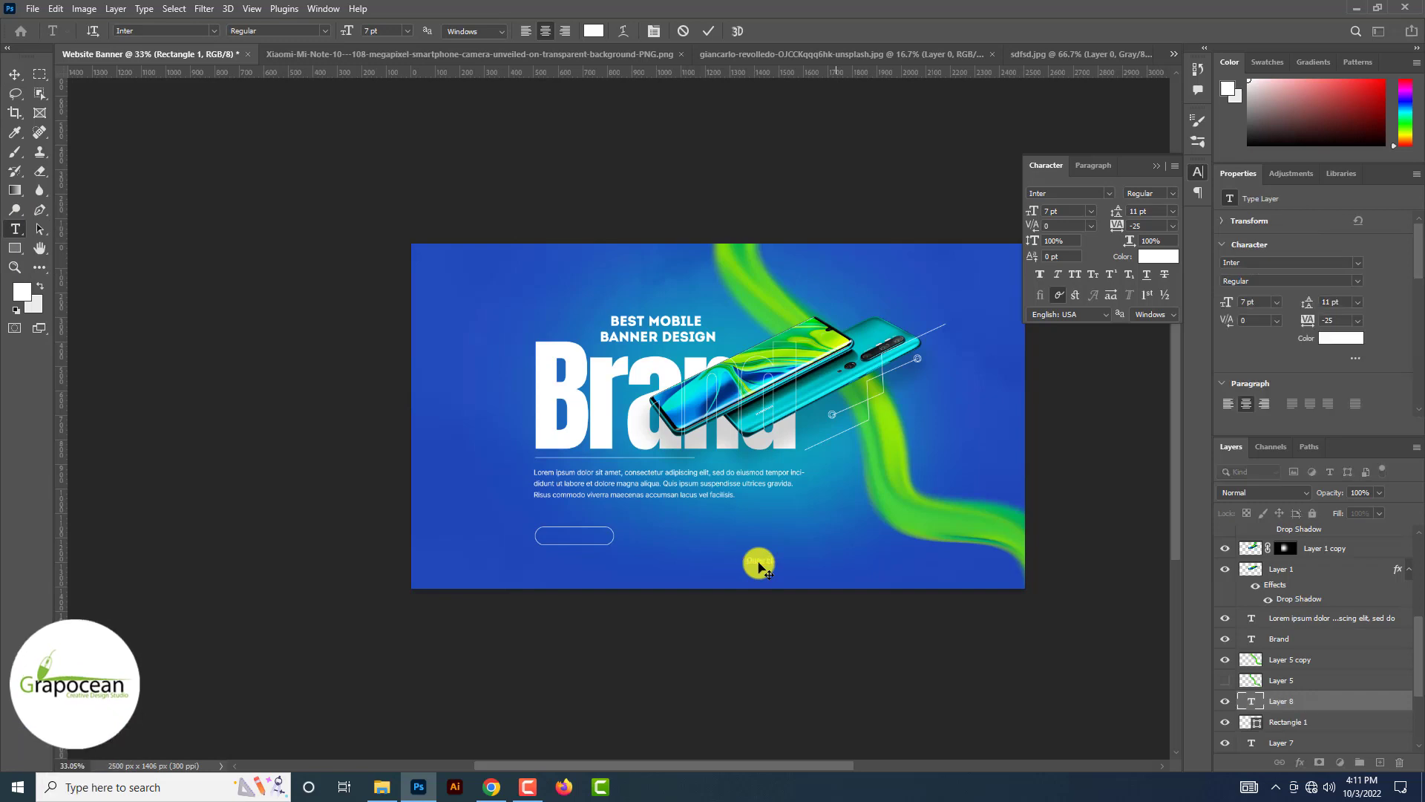
{"action": "scroll", "coordinate": [769, 568], "scroll_direction": "up", "scroll_amount": 2}
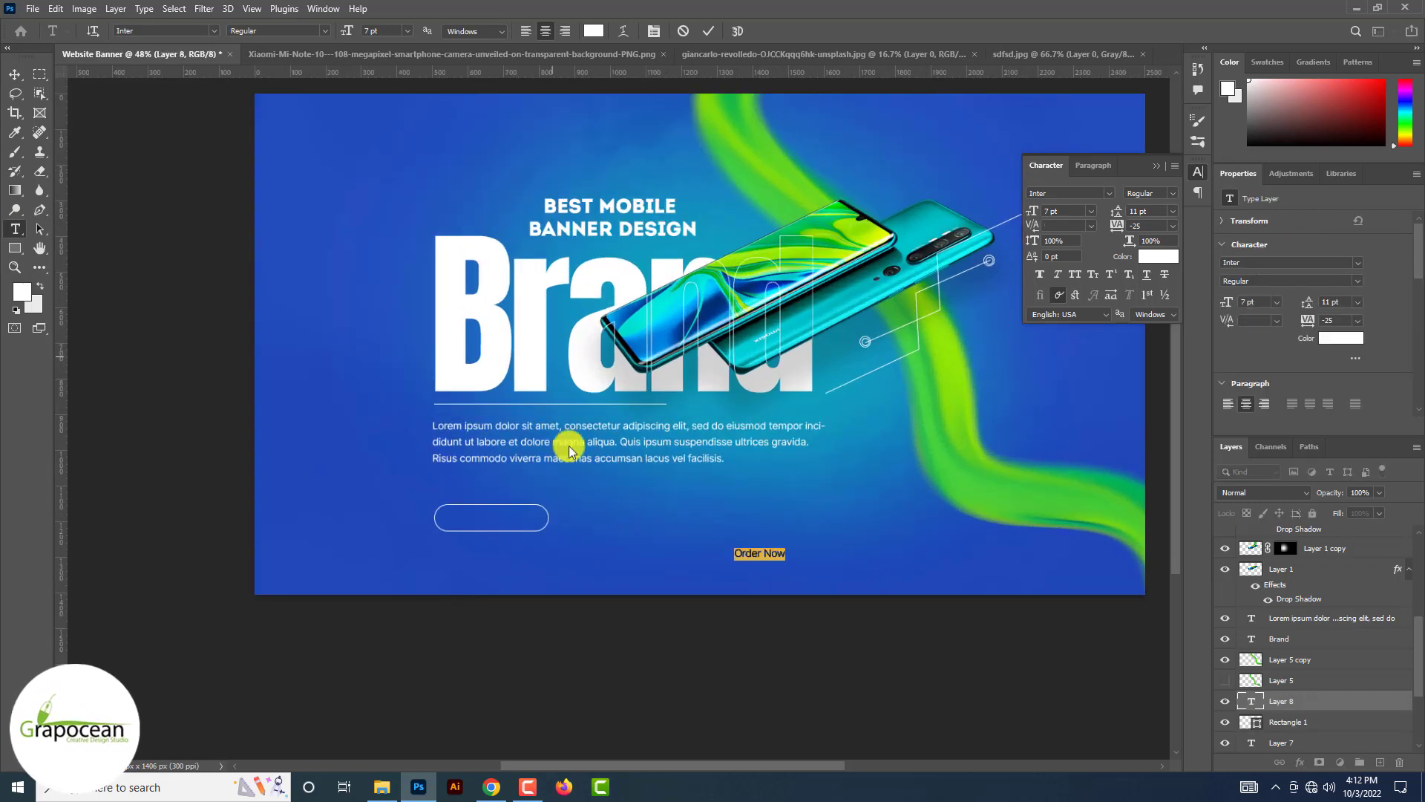
{"action": "left_click_drag", "start_coordinate": [347, 31], "coordinate": [349, 31]}
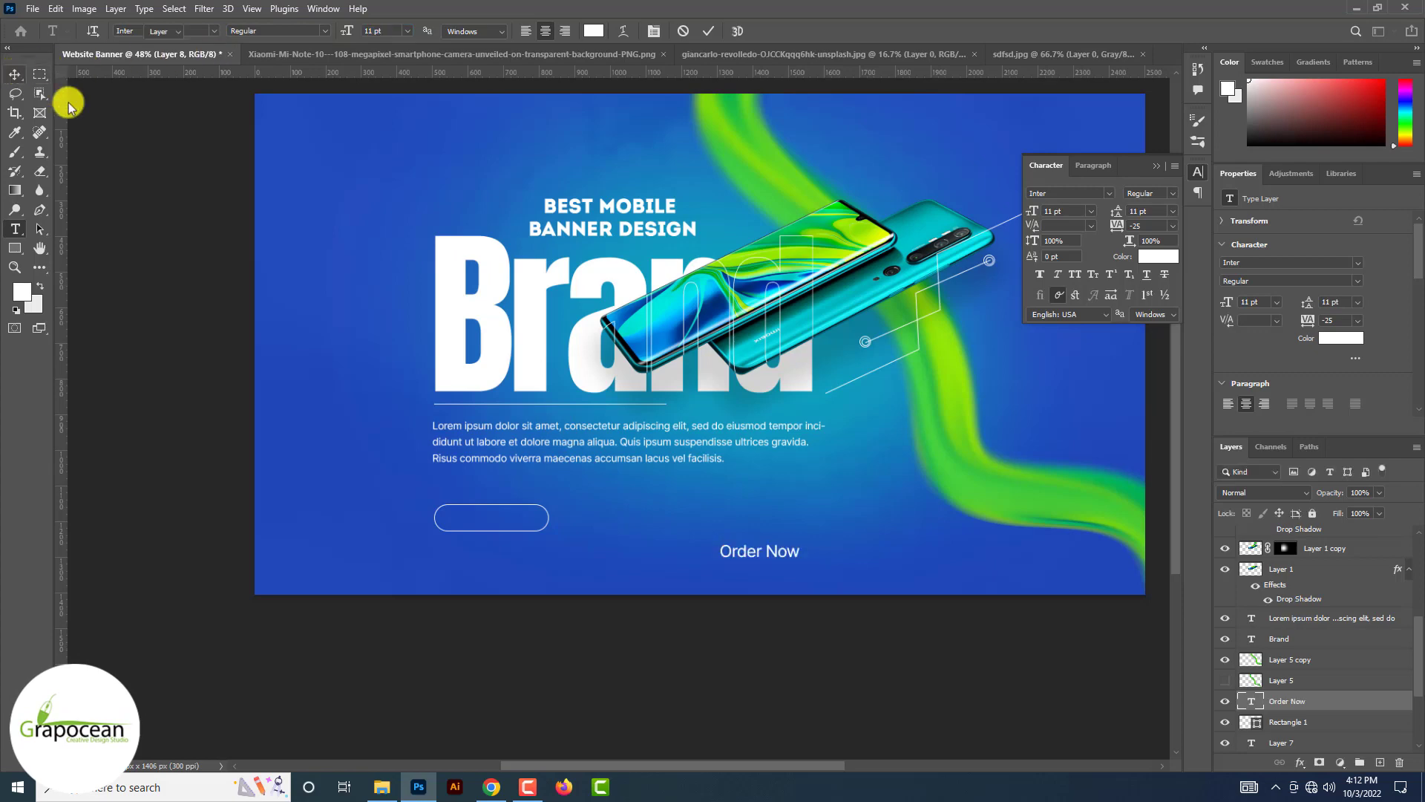
Center the "Order Now" text inside the rounded button outline and deselect it
{"action": "left_click", "coordinate": [15, 74]}
{"action": "scroll", "coordinate": [689, 546], "scroll_direction": "up", "scroll_amount": 3}
{"action": "left_click_drag", "start_coordinate": [447, 518], "coordinate": [410, 504]}
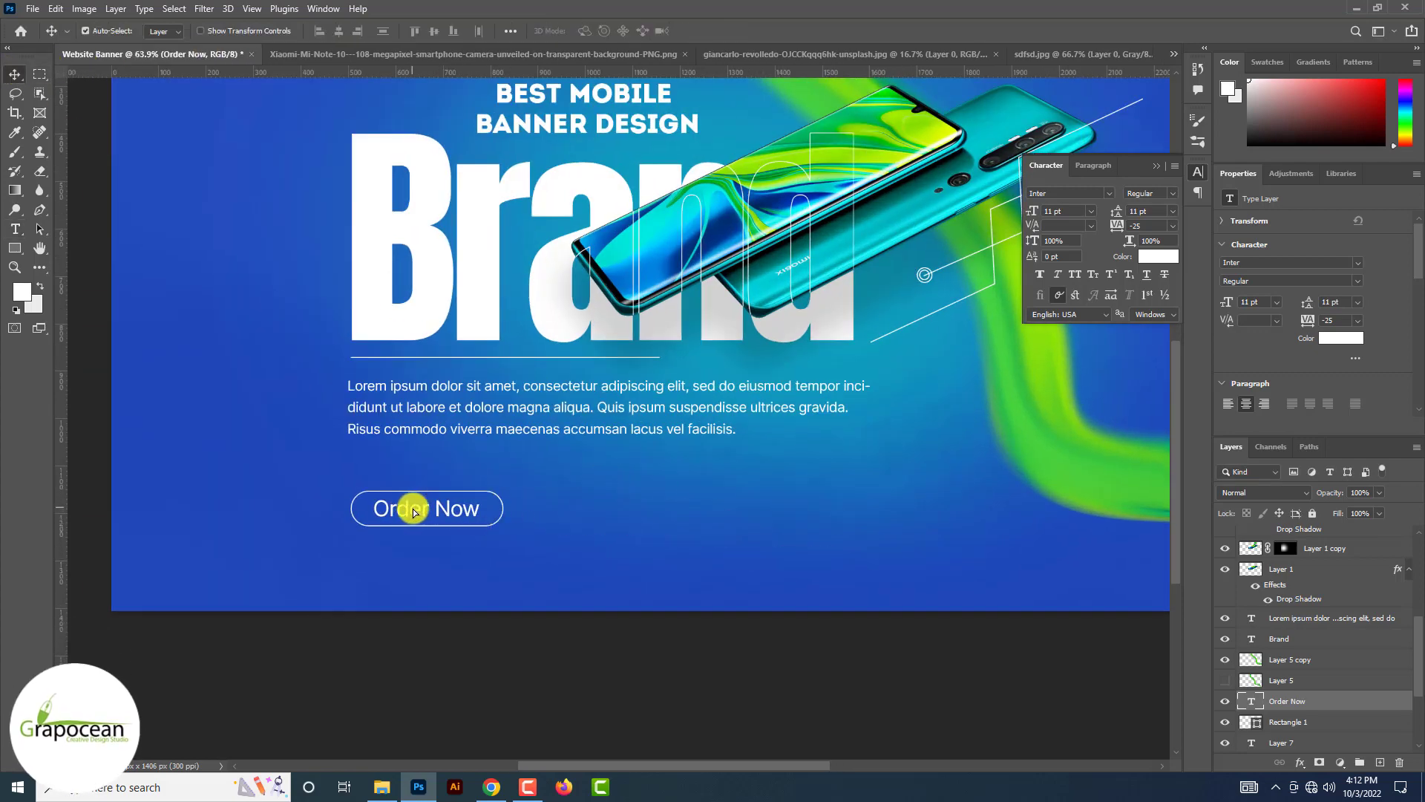
{"action": "scroll", "coordinate": [413, 506], "scroll_direction": "down", "scroll_amount": 2}
{"action": "scroll", "coordinate": [413, 512], "scroll_direction": "up", "scroll_amount": 10}
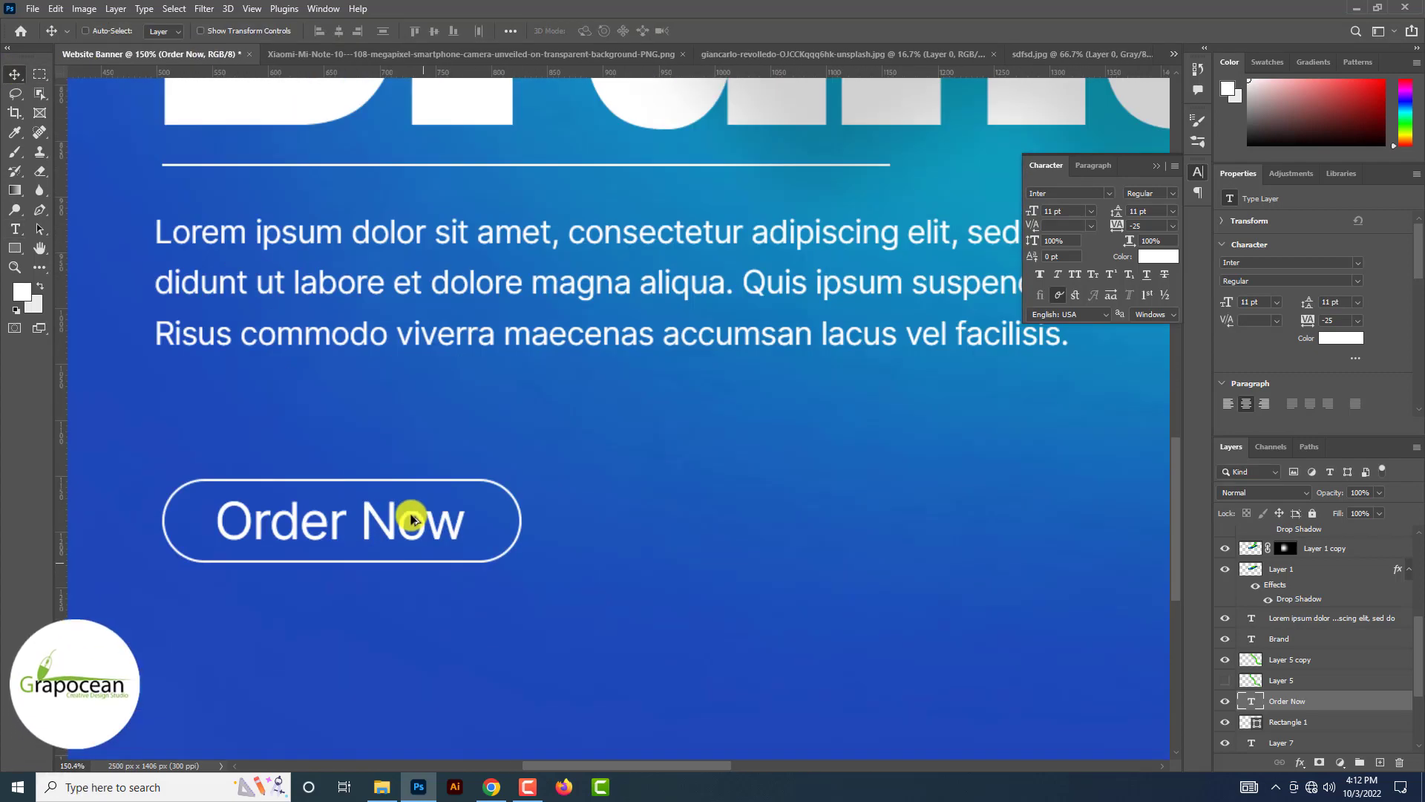
{"action": "scroll", "coordinate": [404, 522], "scroll_direction": "down", "scroll_amount": 12}
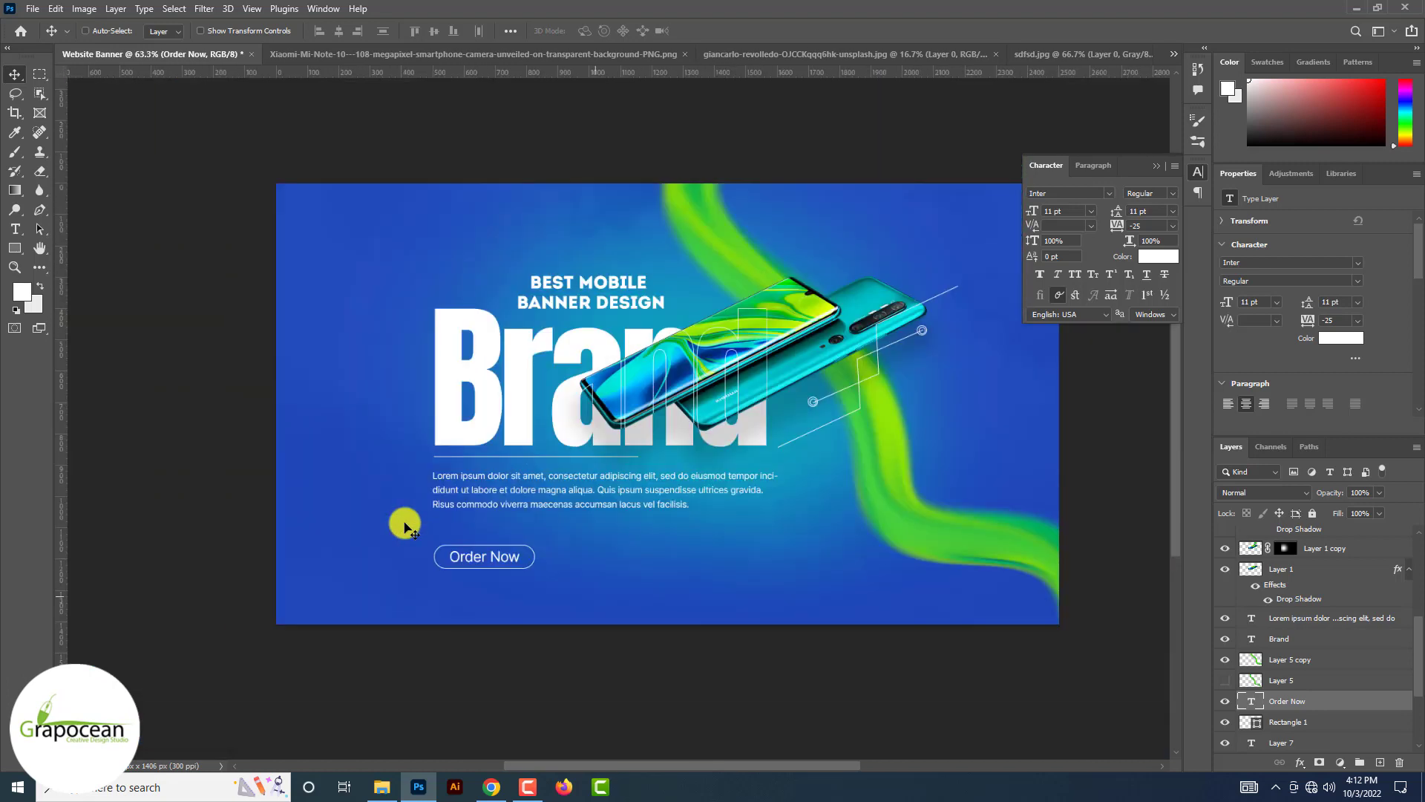
{"action": "left_click", "coordinate": [877, 596]}
{"action": "scroll", "coordinate": [876, 596], "scroll_direction": "up", "scroll_amount": 3}
{"action": "scroll", "coordinate": [877, 597], "scroll_direction": "down", "scroll_amount": 4}
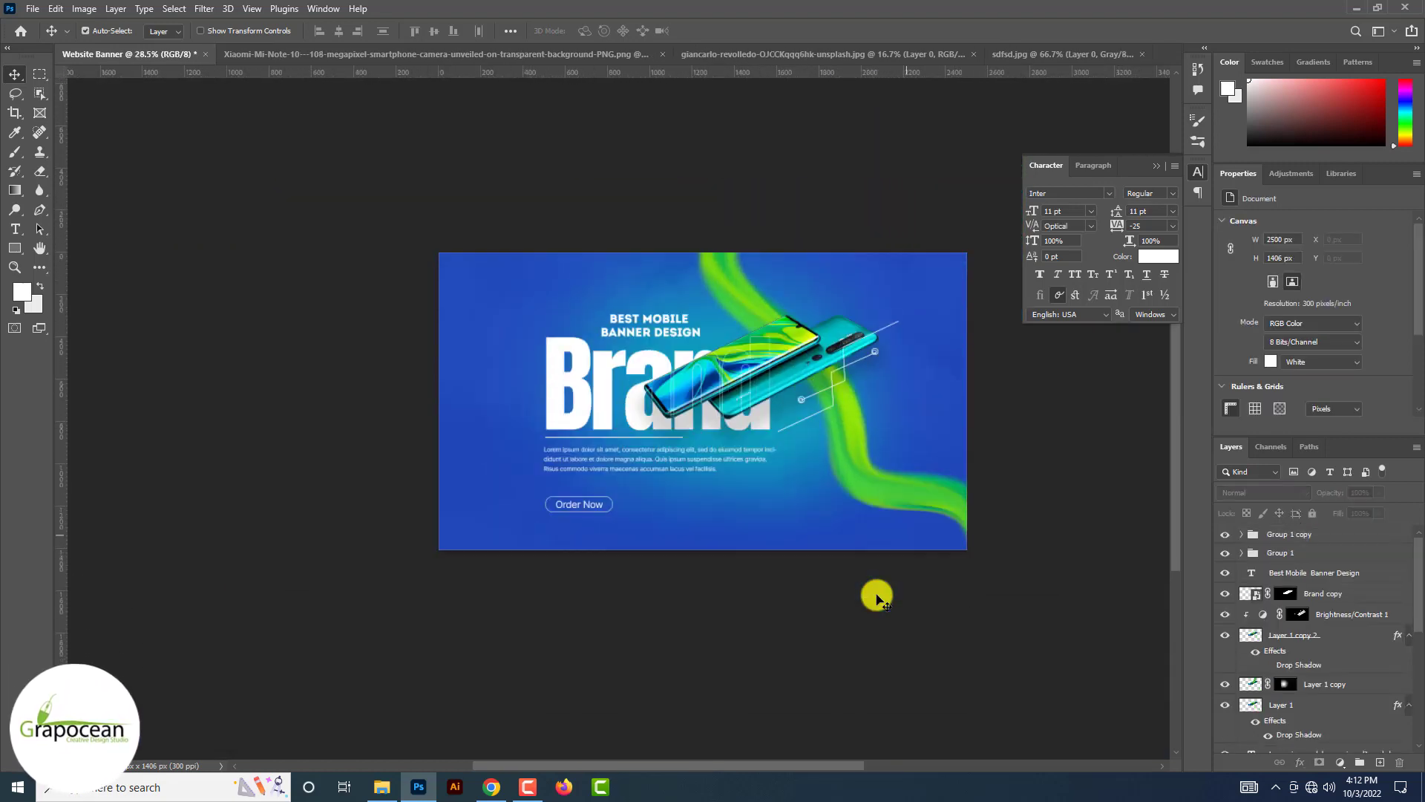
Add the navigation menu text "Home About Contact Order" on one line above the tagline, with wide gaps between the words
{"action": "scroll", "coordinate": [877, 597], "scroll_direction": "up", "scroll_amount": 1}
{"action": "left_click", "coordinate": [17, 224]}
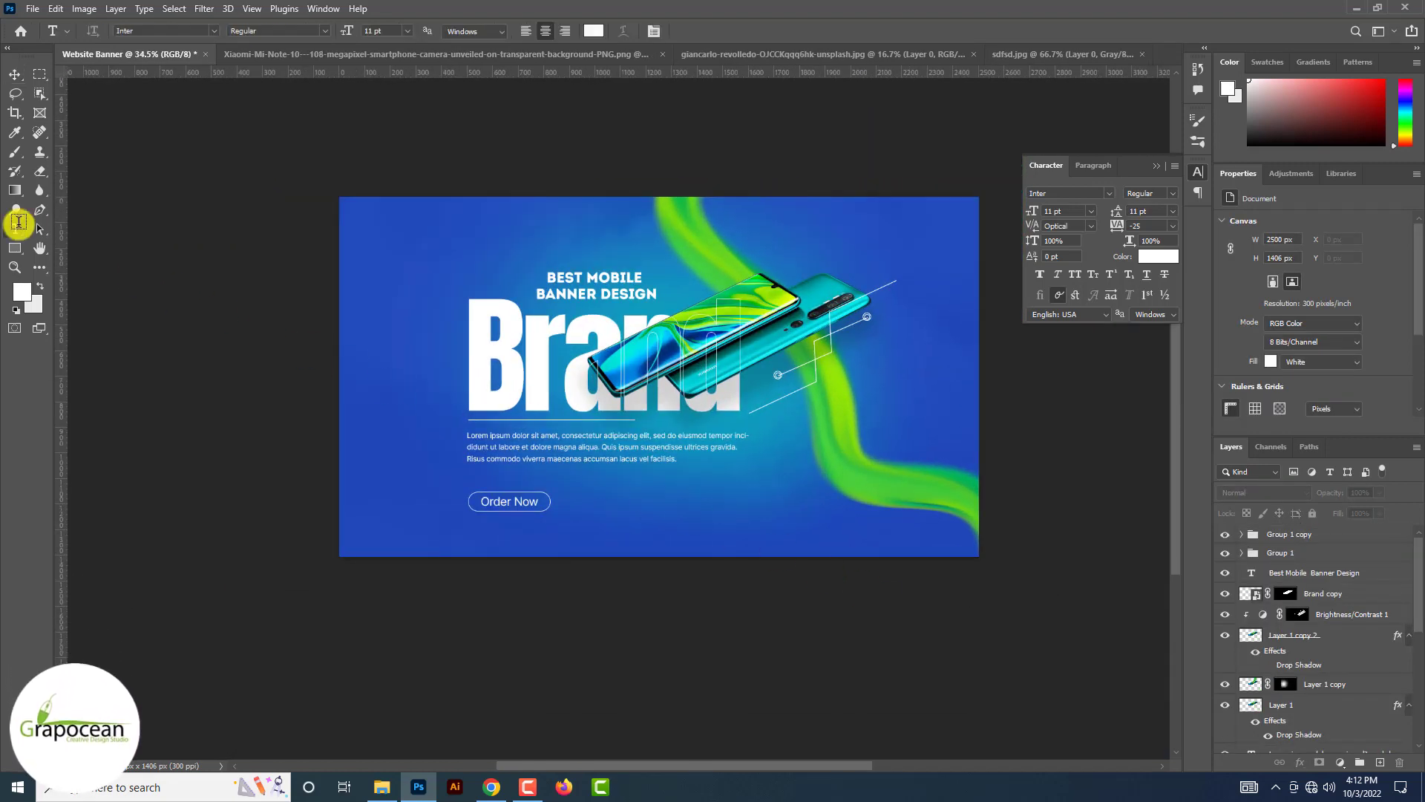
{"action": "left_click", "coordinate": [488, 229]}
{"action": "type", "text": "Home"}
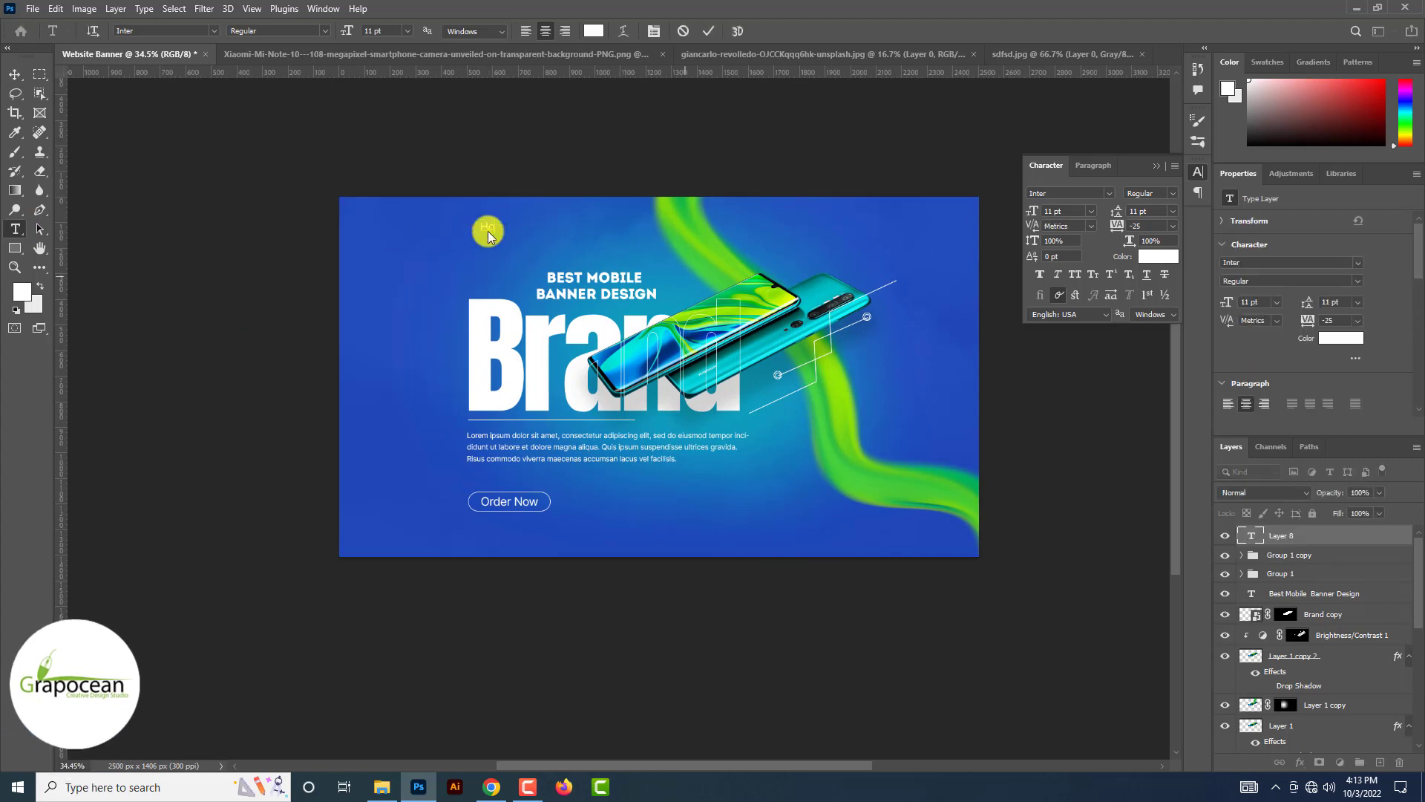
{"action": "type", "text": "     abouty"}
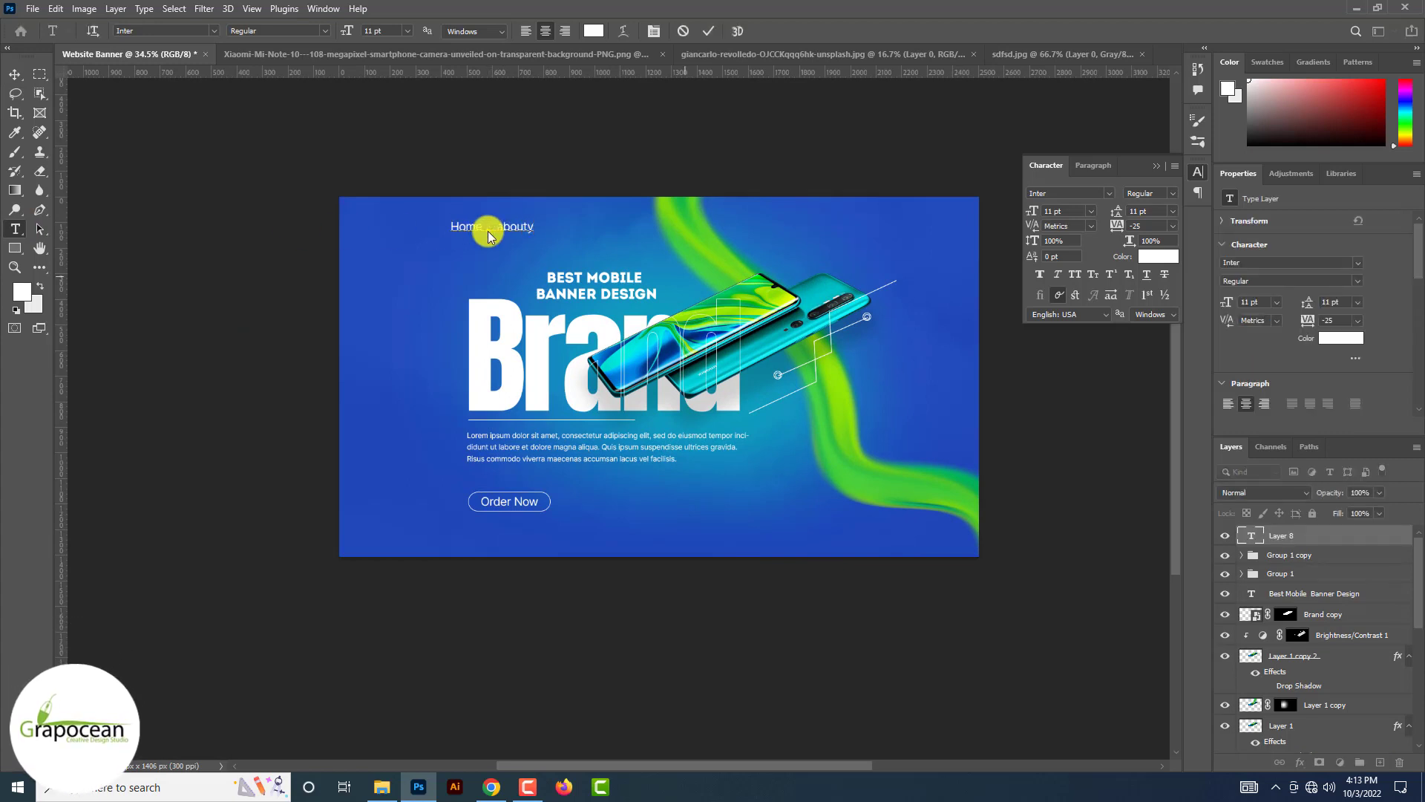
{"action": "key", "text": "BackSpace"}
{"action": "key", "text": "BackSpace"}
{"action": "key", "text": "BackSpace"}
{"action": "key", "text": "BackSpace"}
{"action": "key", "text": "BackSpace"}
{"action": "key", "text": "BackSpace"}
{"action": "type", "text": "About        Cont"}
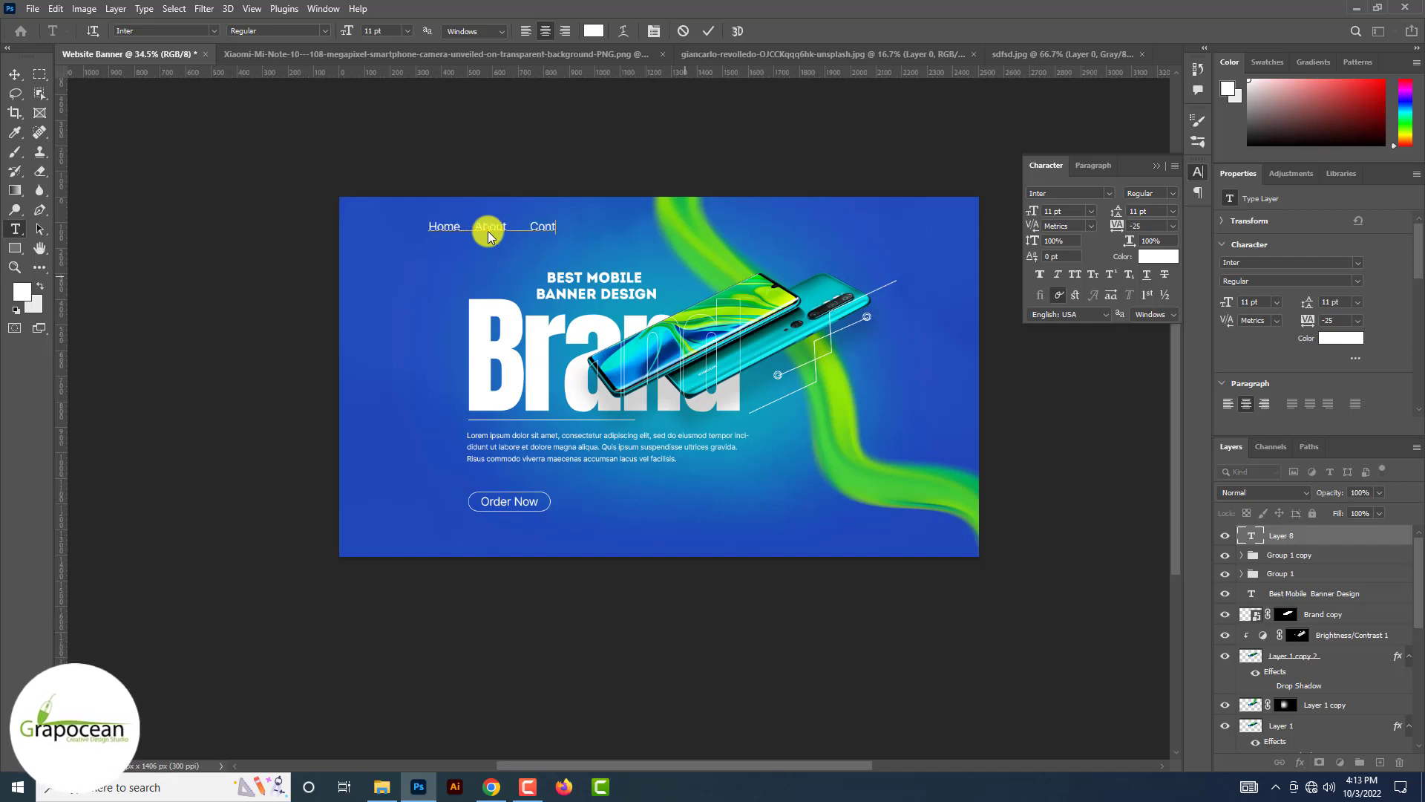
{"action": "type", "text": "act        Order"}
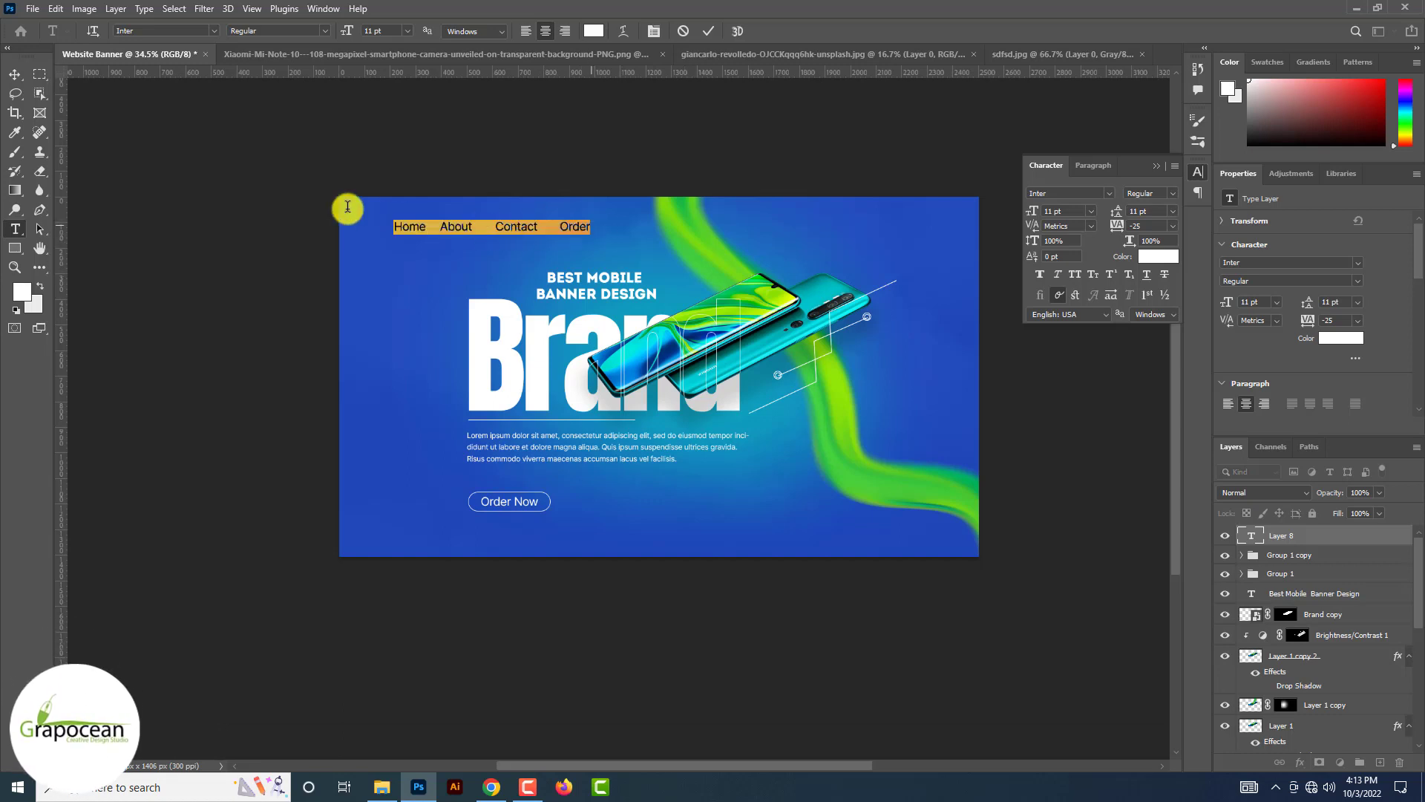
Set the menu text size to 7 pt and insert the entry "Catagory" between Contact and Order
{"action": "left_click_drag", "start_coordinate": [349, 33], "coordinate": [346, 33]}
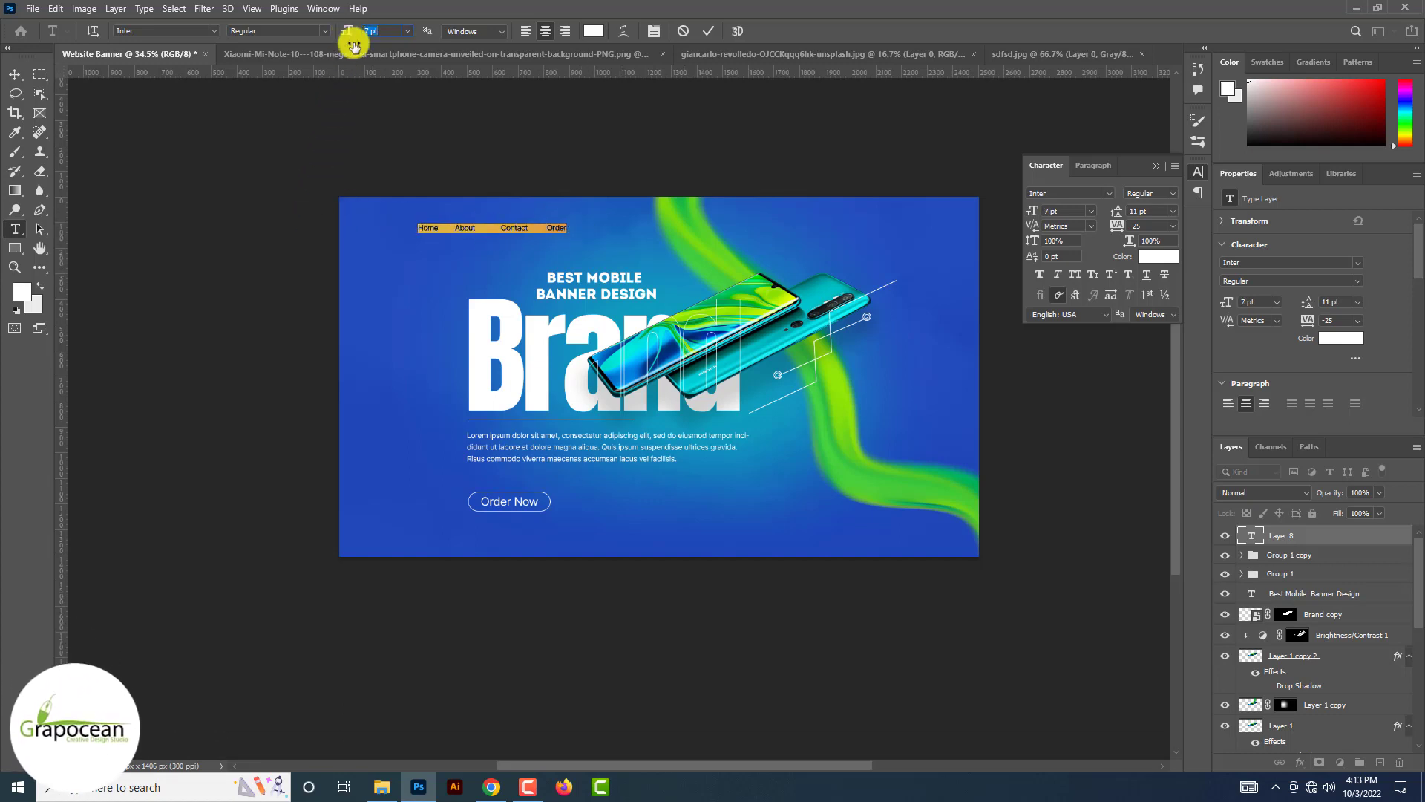
{"action": "left_click", "coordinate": [461, 230]}
{"action": "scroll", "coordinate": [458, 228], "scroll_direction": "up", "scroll_amount": 3}
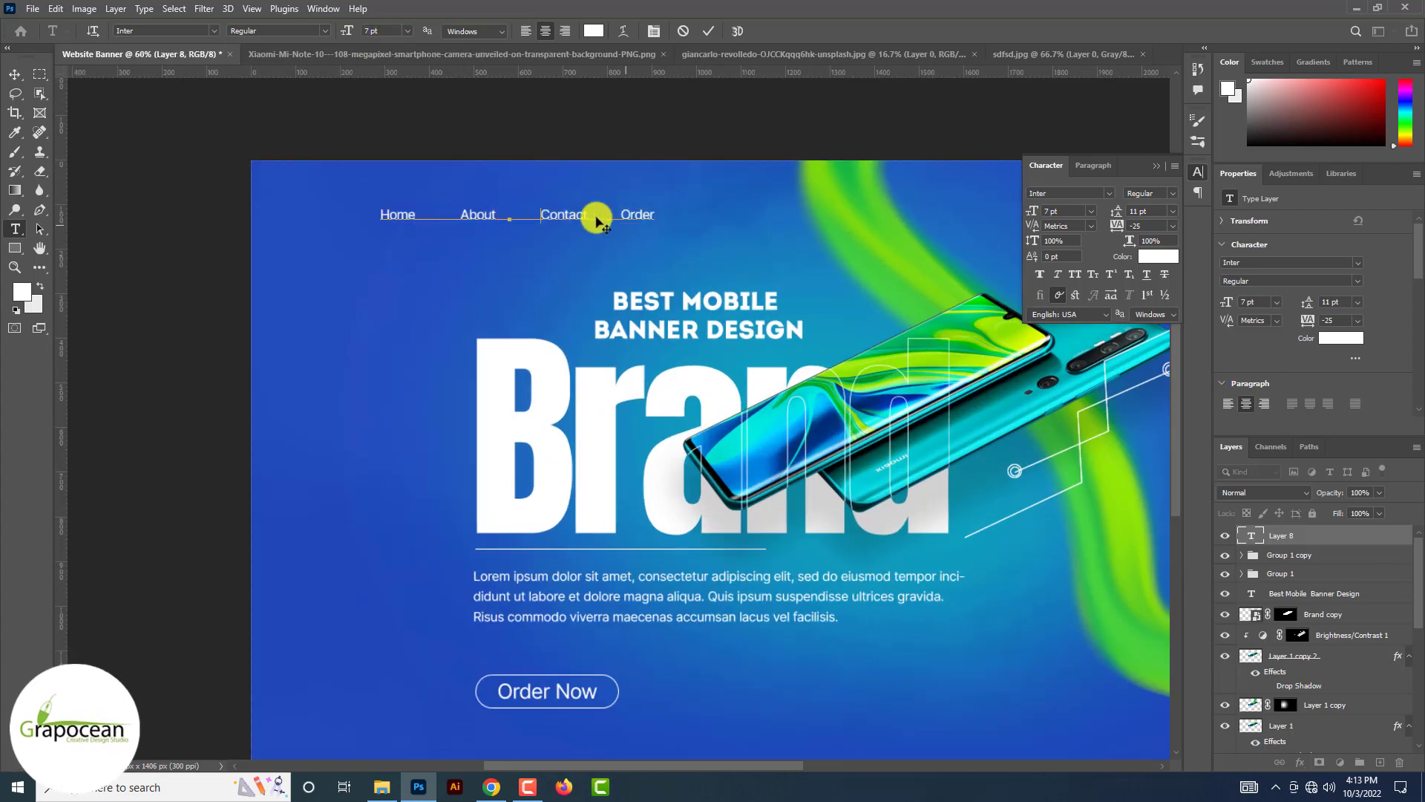
{"action": "left_click", "coordinate": [624, 220]}
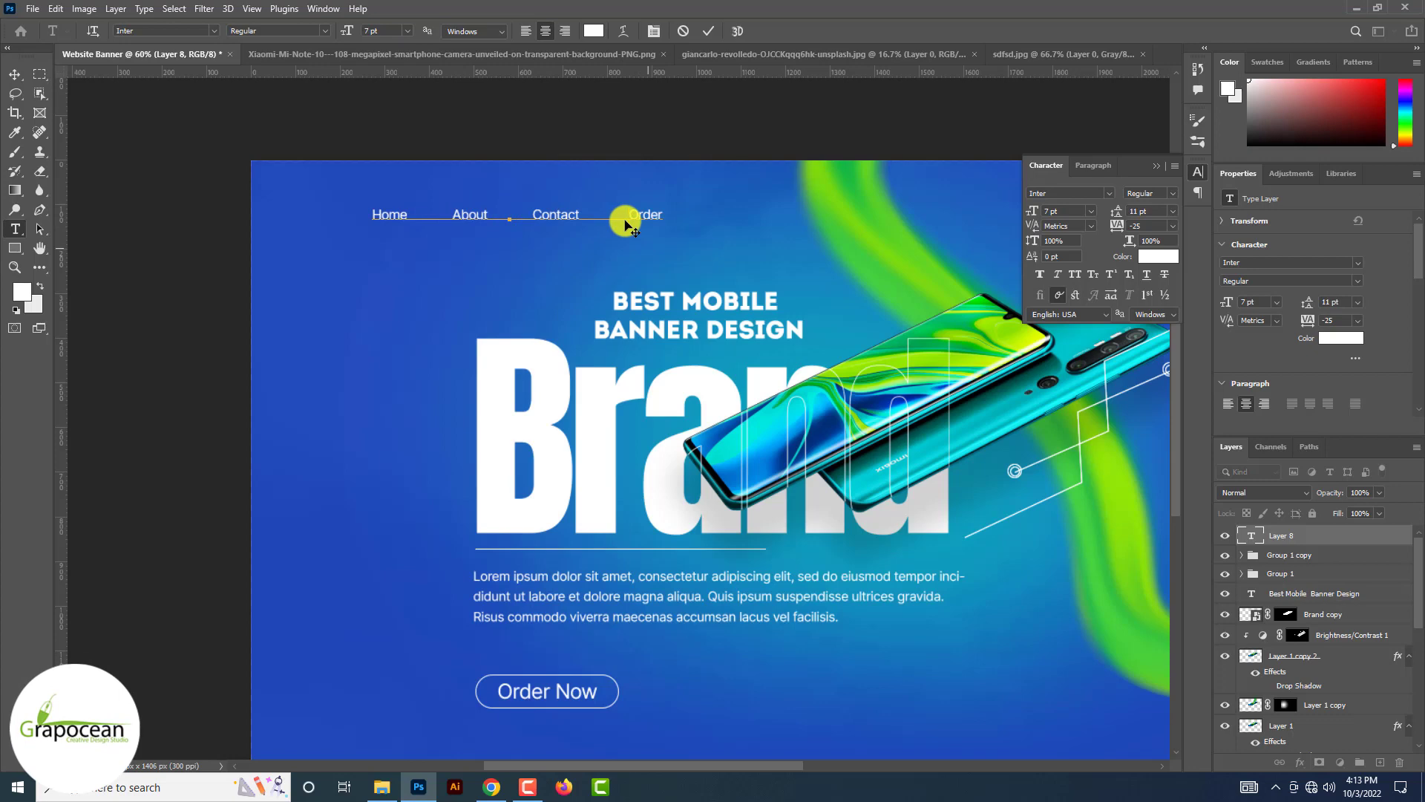
{"action": "type", "text": "Catagory"}
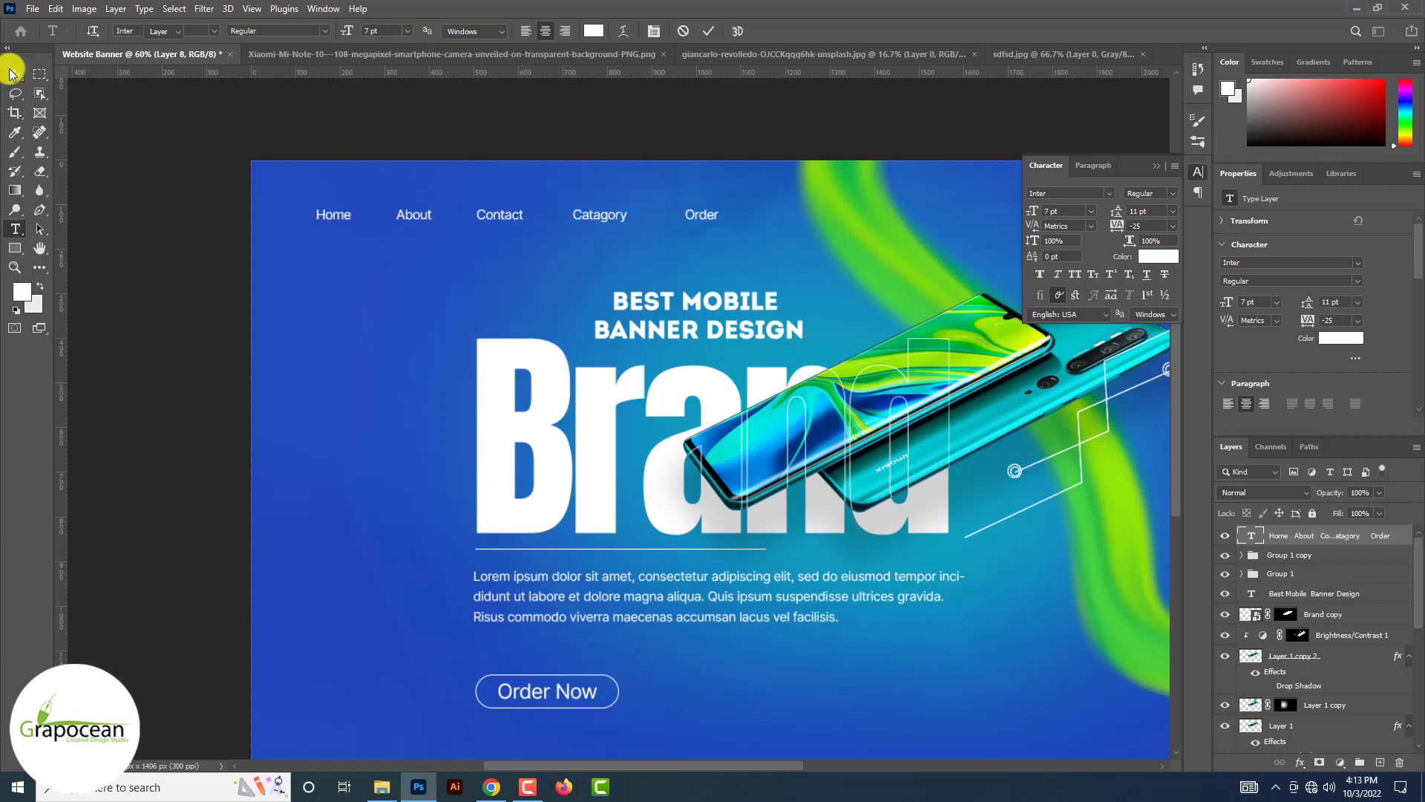
Move the navigation menu text to the banner's upper right, above the phones
{"action": "left_click", "coordinate": [12, 74]}
{"action": "scroll", "coordinate": [12, 72], "scroll_direction": "down", "scroll_amount": 5}
{"action": "scroll", "coordinate": [139, 122], "scroll_direction": "up", "scroll_amount": 2}
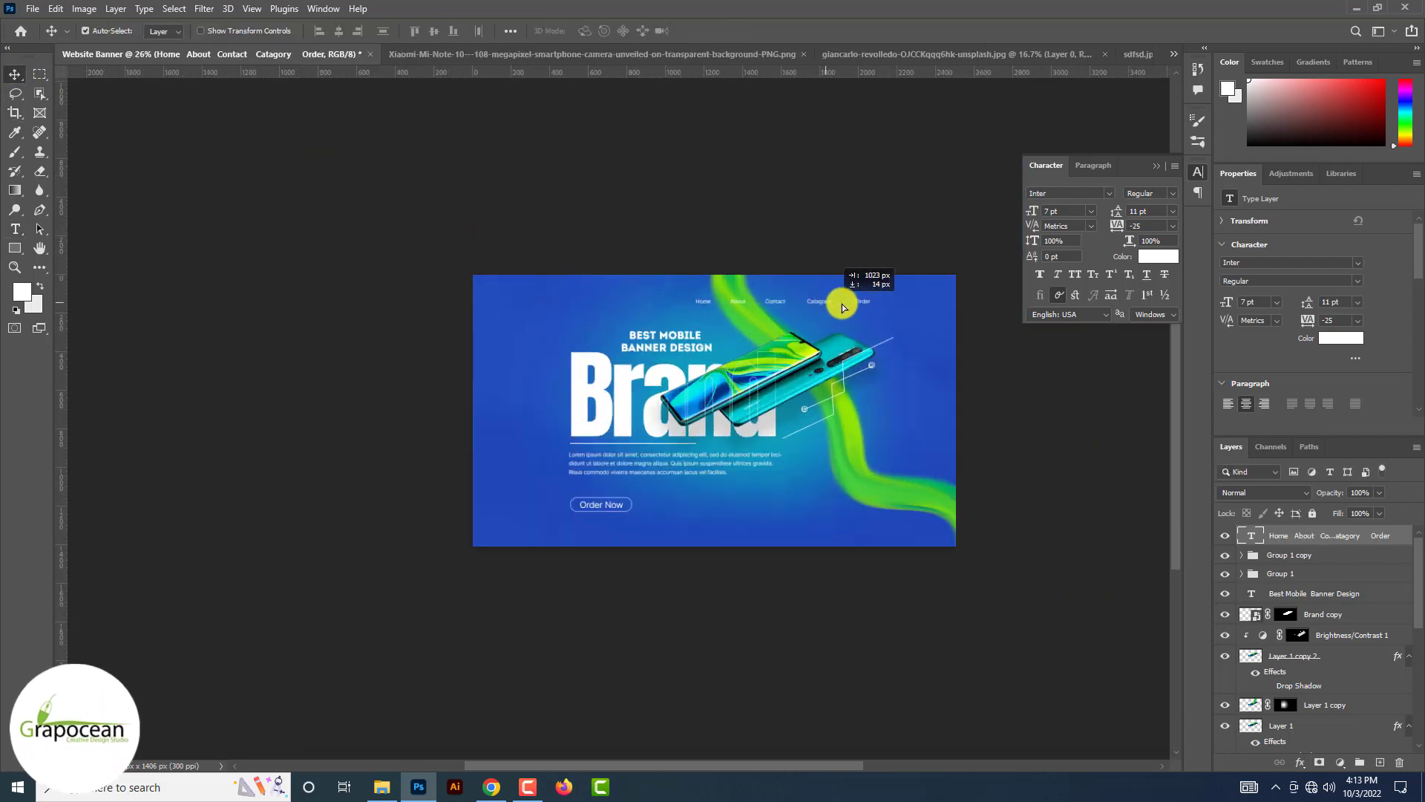
{"action": "left_click_drag", "start_coordinate": [896, 308], "coordinate": [822, 306]}
{"action": "scroll", "coordinate": [700, 312], "scroll_direction": "up", "scroll_amount": 2}
{"action": "scroll", "coordinate": [693, 309], "scroll_direction": "down", "scroll_amount": 1}
Move the green ribbon left so it runs behind the Brand headline and the body paragraph
{"action": "left_click_drag", "start_coordinate": [886, 515], "coordinate": [679, 543]}
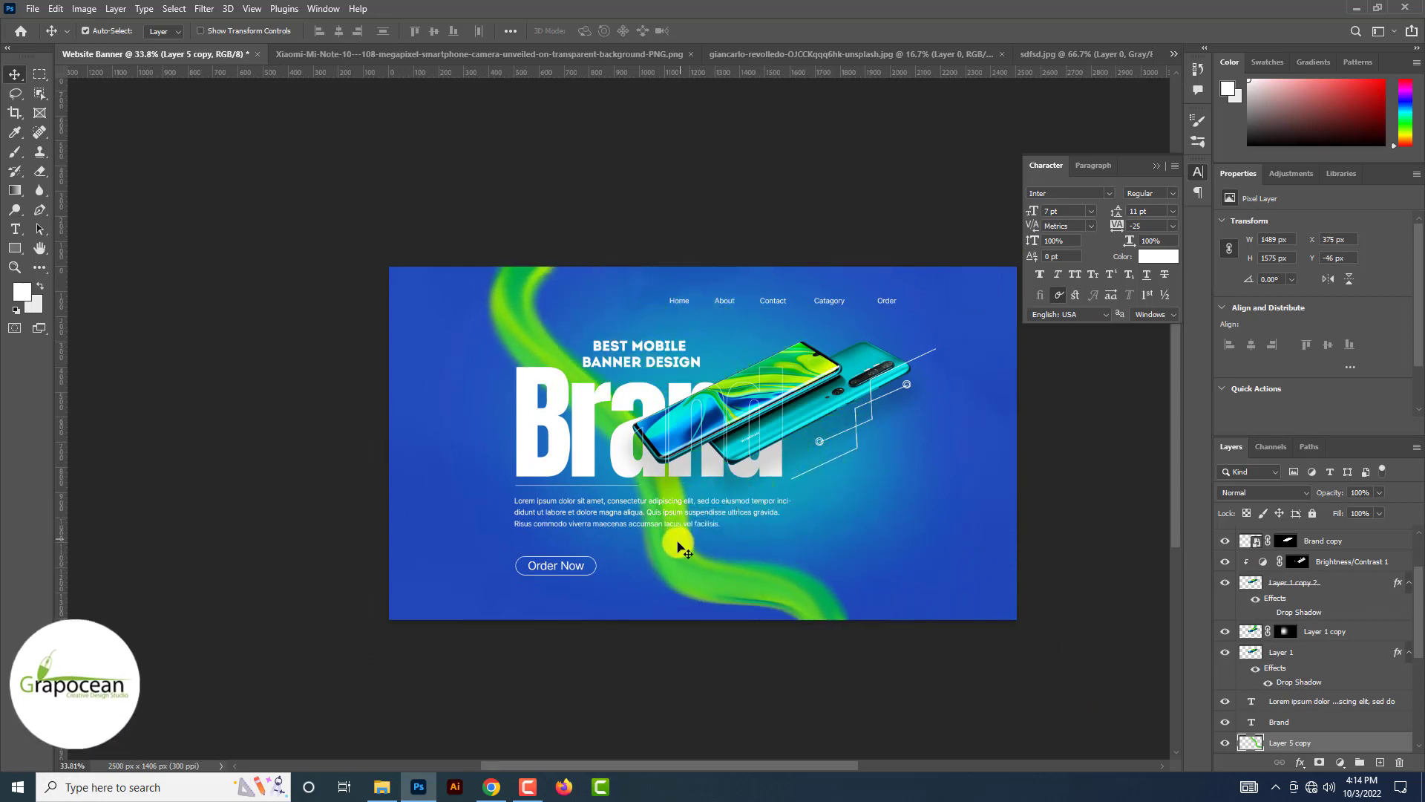
{"action": "scroll", "coordinate": [678, 542], "scroll_direction": "down", "scroll_amount": 4}
{"action": "scroll", "coordinate": [678, 543], "scroll_direction": "up", "scroll_amount": 8}
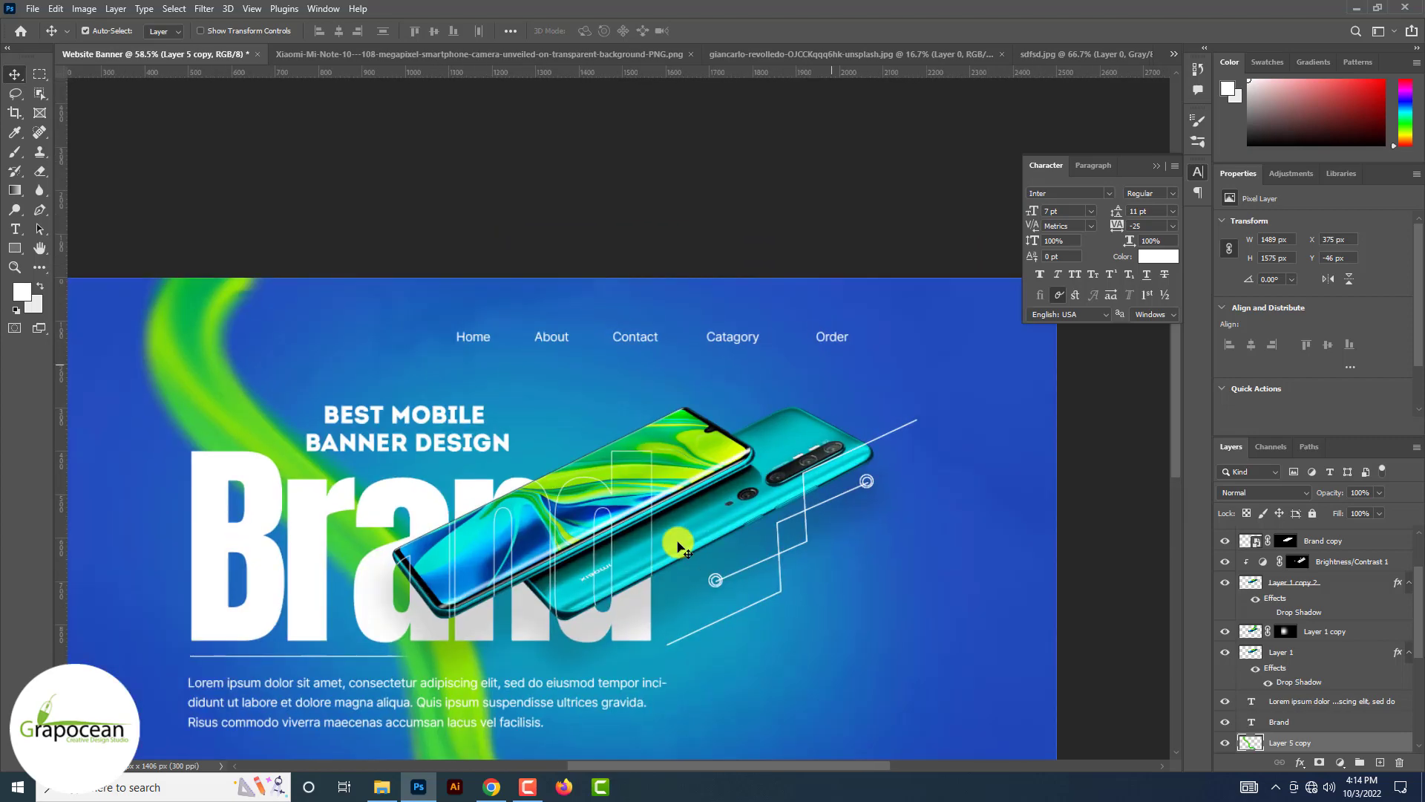
{"action": "scroll", "coordinate": [678, 547], "scroll_direction": "down", "scroll_amount": 2}
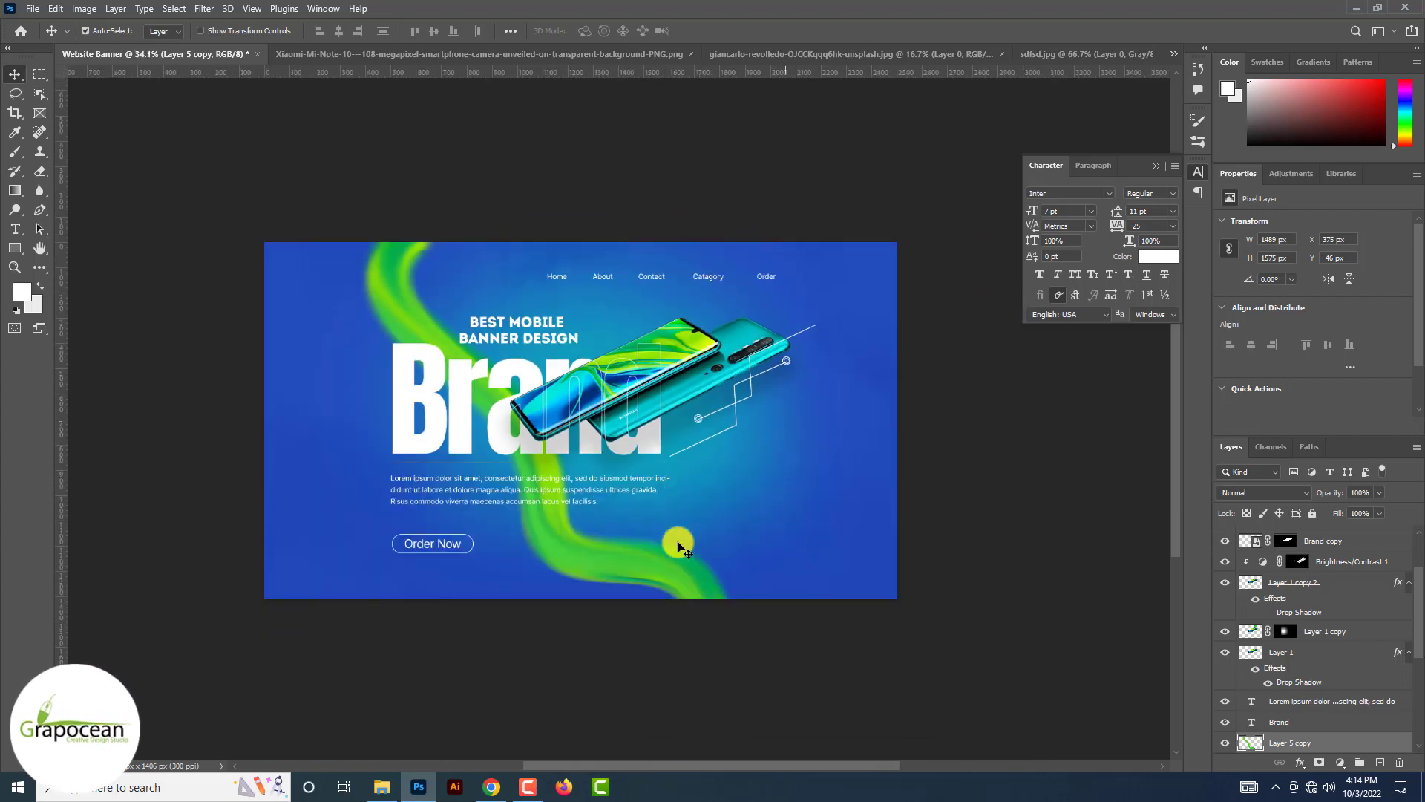
Draw a 30 px circle outline with the Ellipse tool to the right of the Order menu entry
{"action": "scroll", "coordinate": [678, 547], "scroll_direction": "up", "scroll_amount": 5}
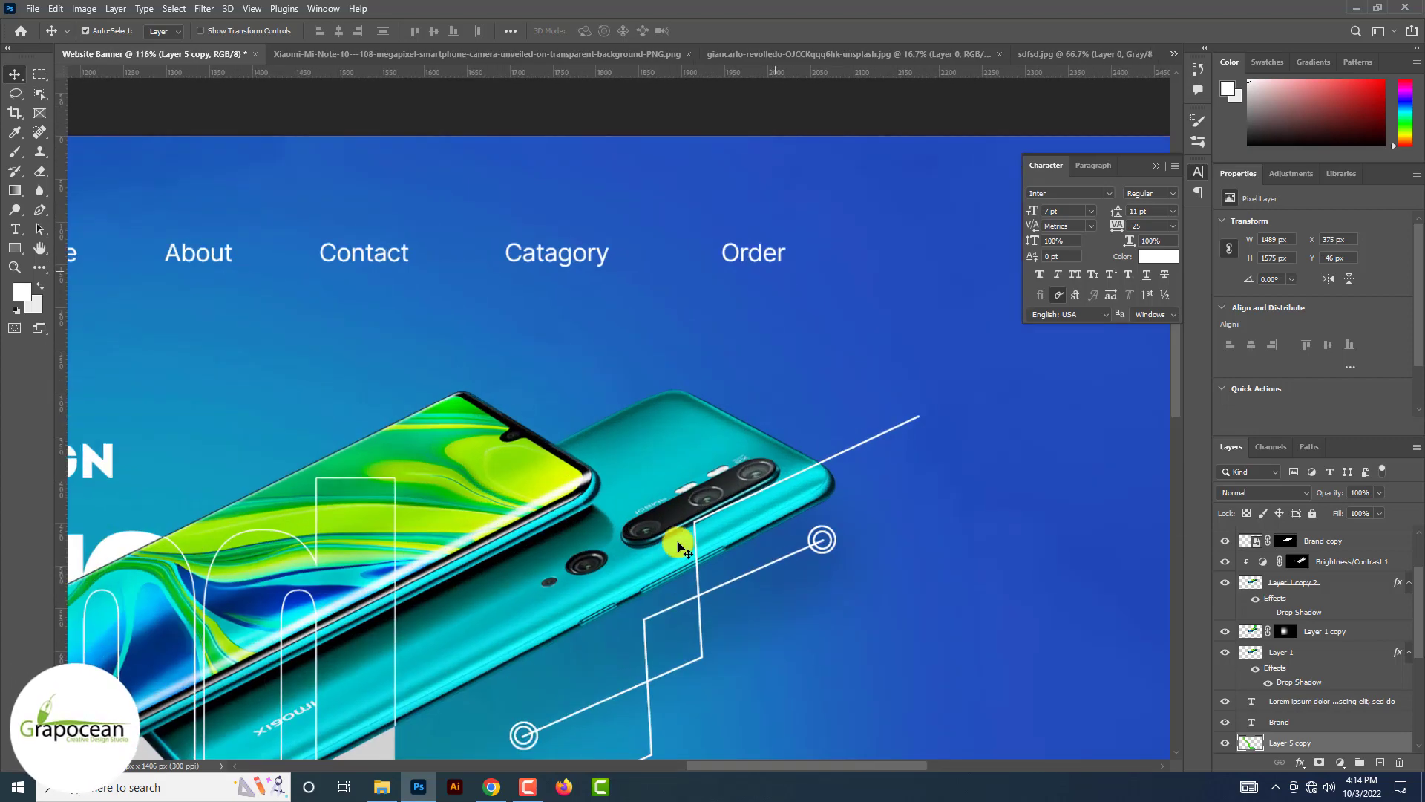
{"action": "scroll", "coordinate": [679, 547], "scroll_direction": "down", "scroll_amount": 2}
{"action": "left_click", "coordinate": [16, 251]}
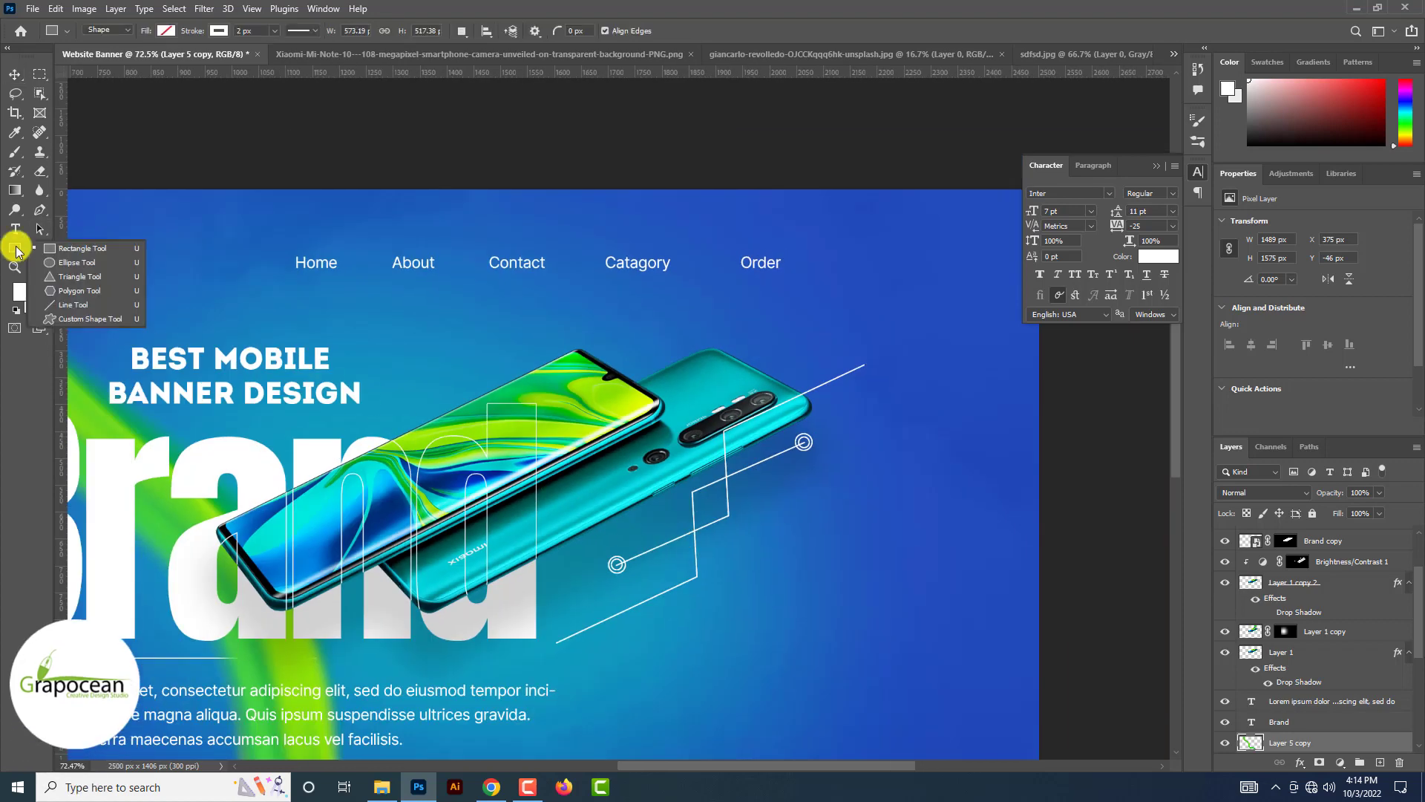
{"action": "left_click", "coordinate": [76, 262]}
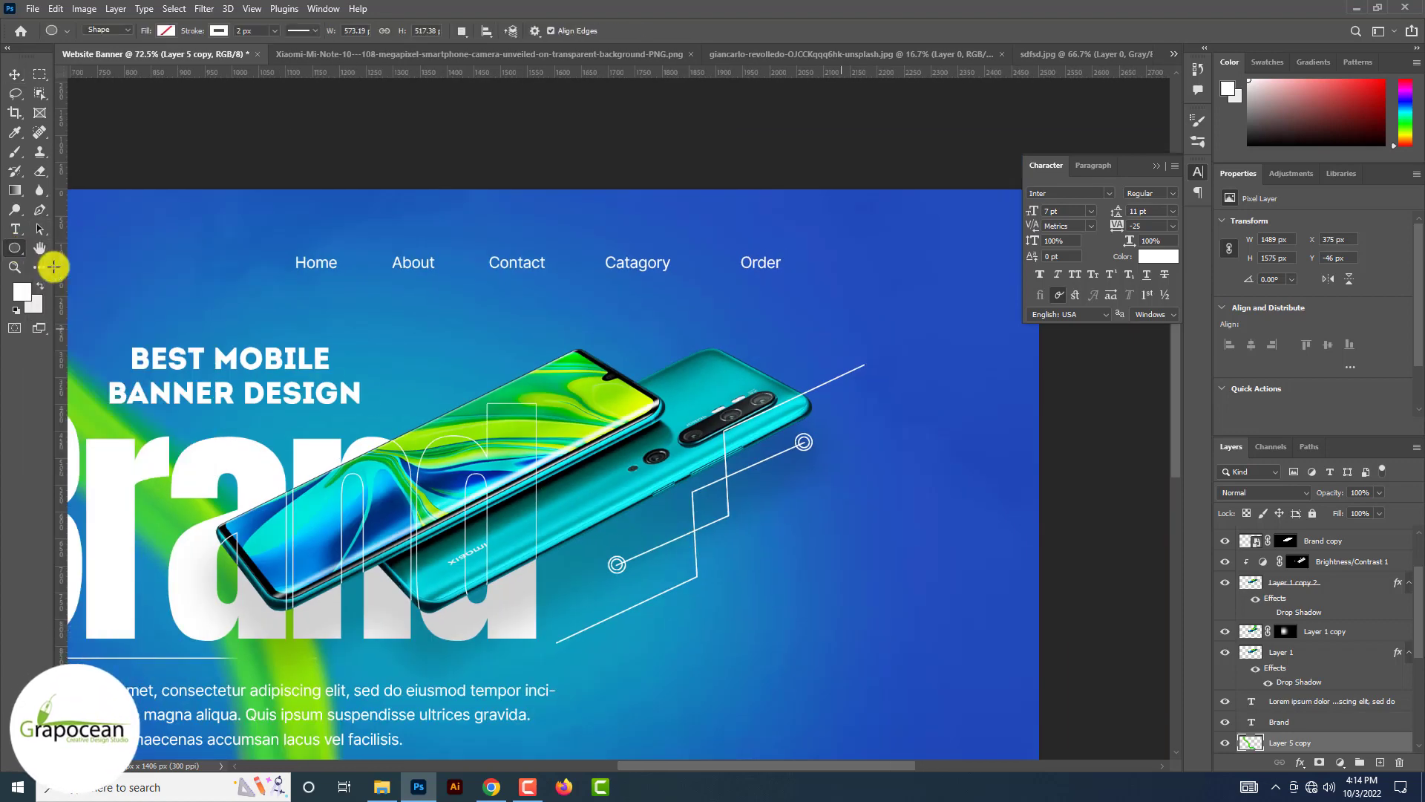
{"action": "scroll", "coordinate": [454, 255], "scroll_direction": "up", "scroll_amount": 1}
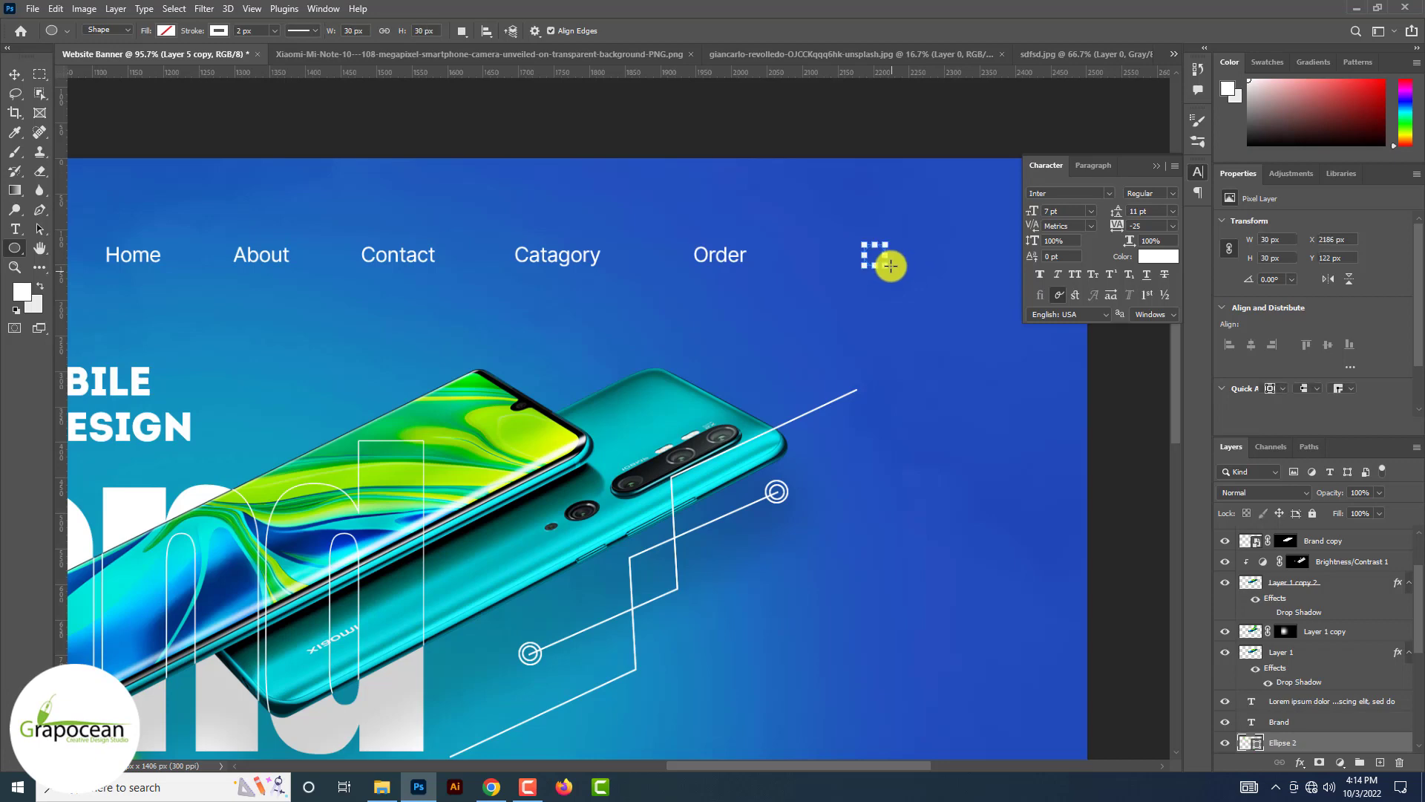
{"action": "left_click_drag", "start_coordinate": [890, 265], "coordinate": [889, 266]}
On a new layer, draw a line about 23 px long at 45° from the circle's lower left as the magnifying-glass handle
{"action": "left_click", "coordinate": [15, 248]}
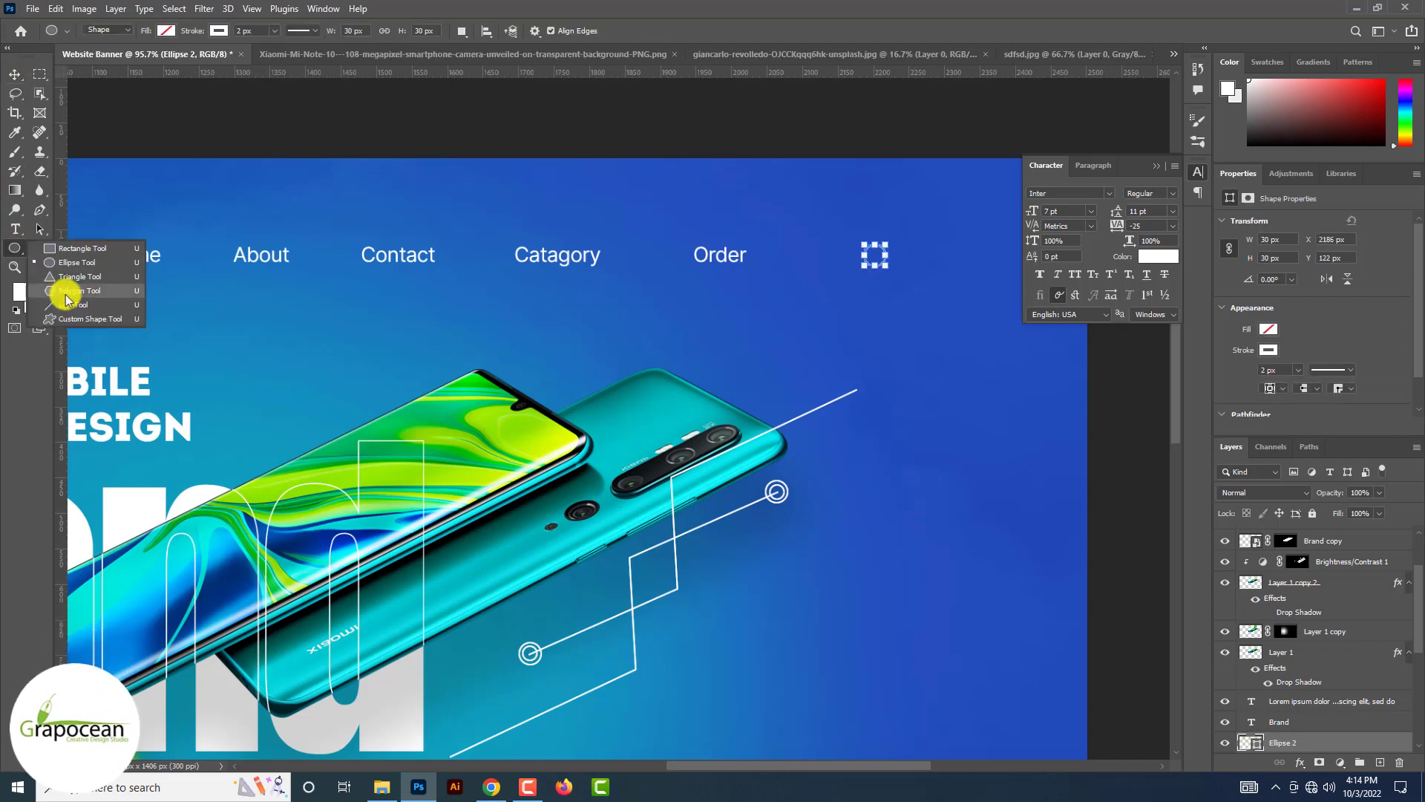
{"action": "left_click", "coordinate": [76, 303]}
{"action": "left_click", "coordinate": [1379, 763]}
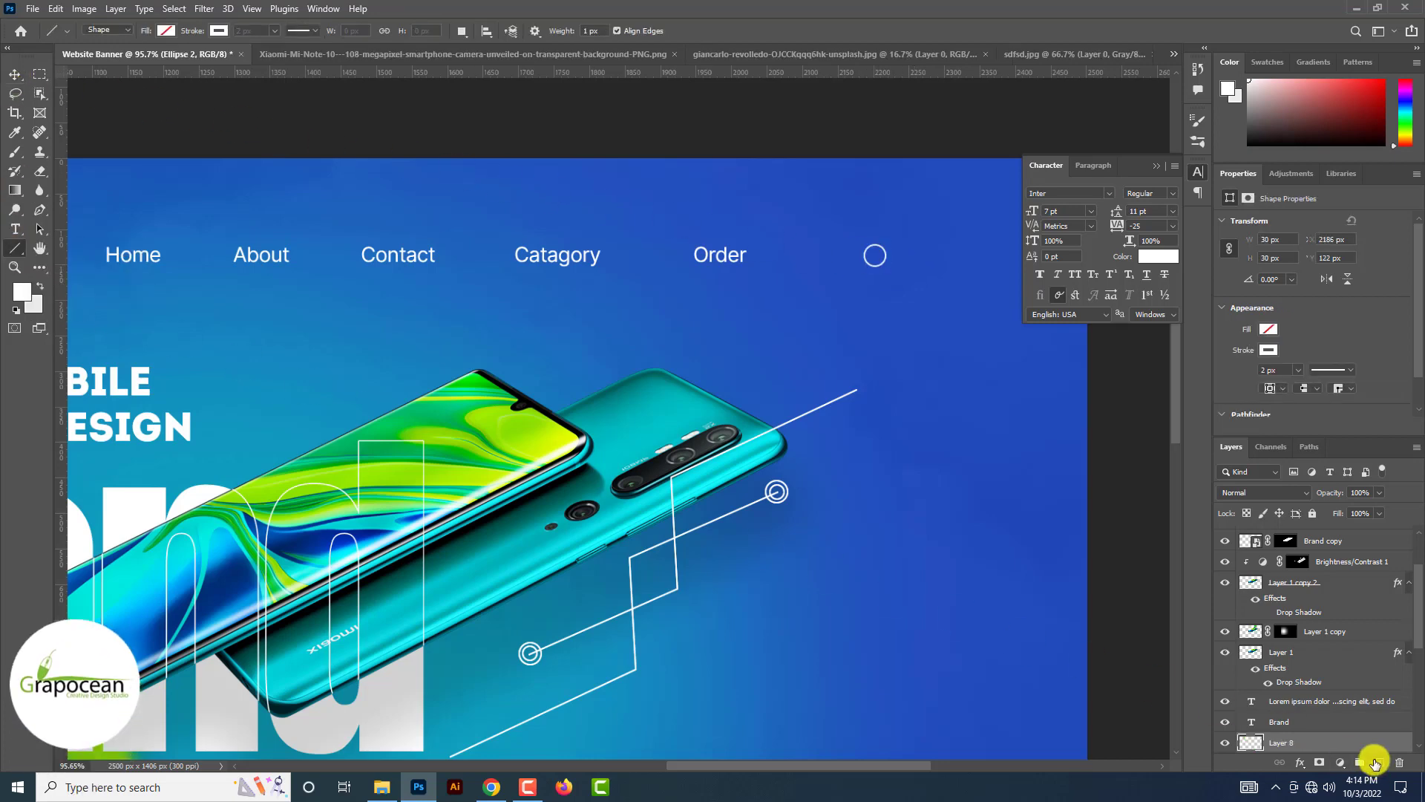
{"action": "scroll", "coordinate": [860, 259], "scroll_direction": "up", "scroll_amount": 4}
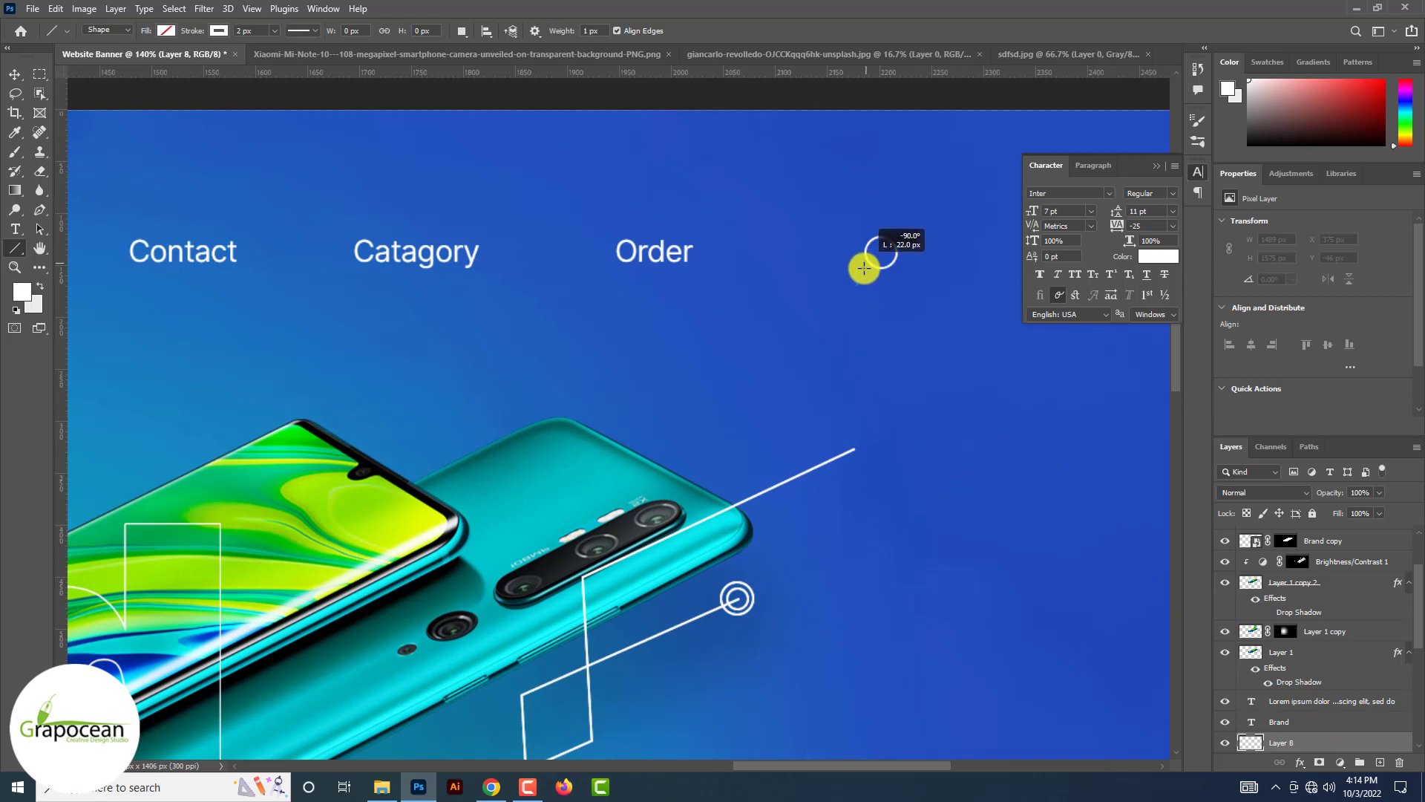
{"action": "left_click_drag", "start_coordinate": [864, 268], "coordinate": [864, 276]}
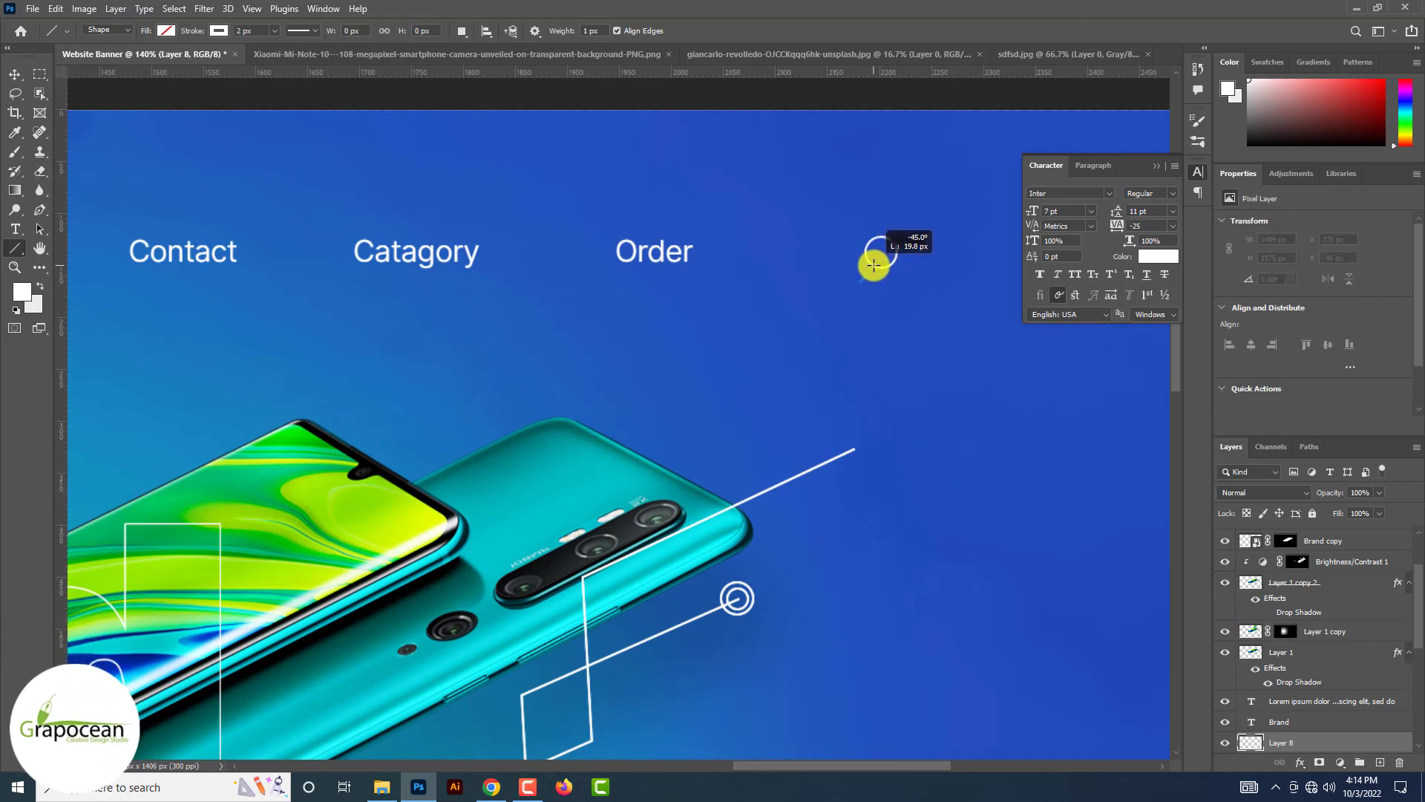
Shift the handle line slightly left and up so it lines up with the search icon's circle
{"action": "left_click", "coordinate": [15, 74]}
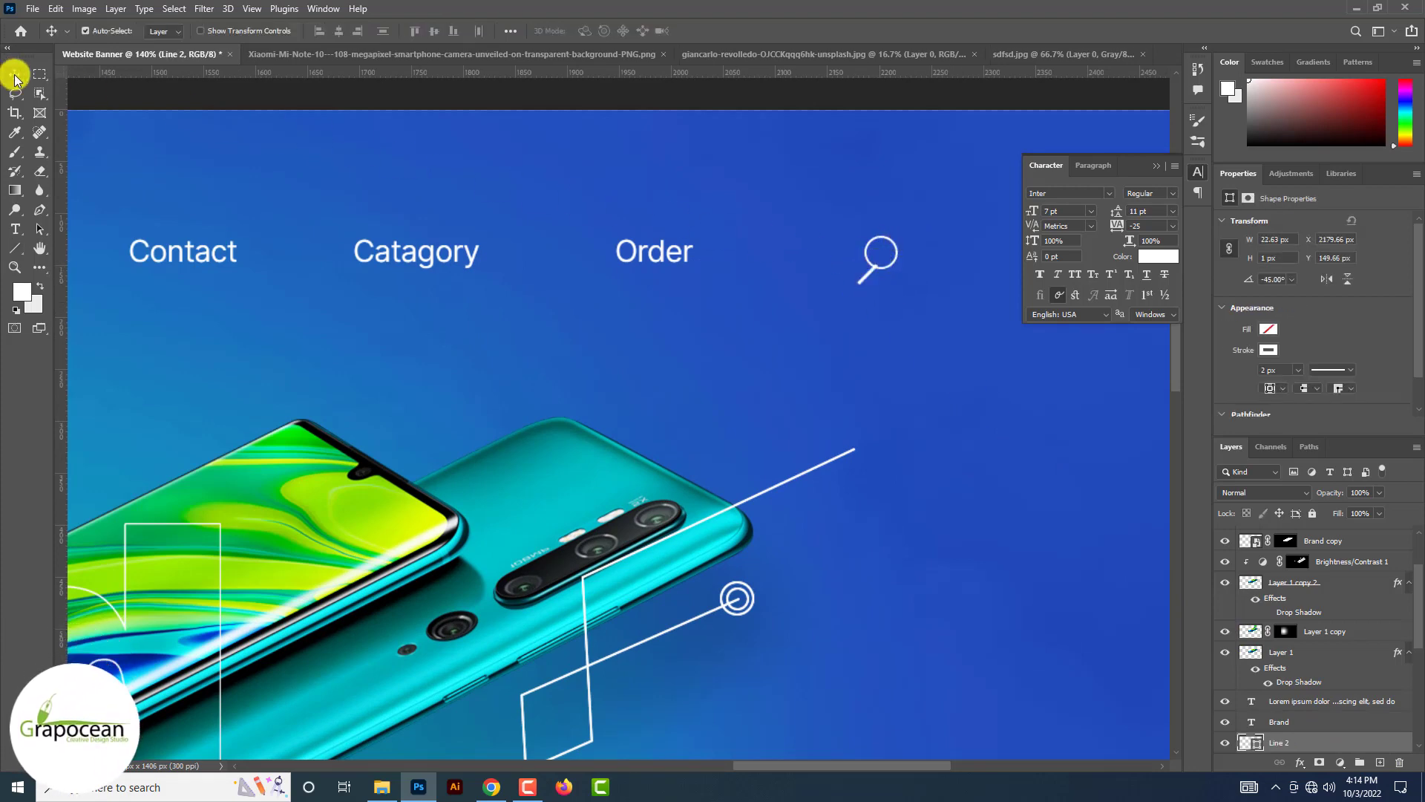
{"action": "key", "text": "ctrl+plus"}
{"action": "key", "text": "ctrl+plus"}
{"action": "key", "text": "ctrl+plus"}
{"action": "left_click_drag", "start_coordinate": [844, 274], "coordinate": [843, 275]}
{"action": "key", "text": "ctrl+0"}
{"action": "key", "text": "ctrl+plus"}
{"action": "key", "text": "ctrl+plus"}
{"action": "key", "text": "ctrl+plus"}
{"action": "key", "text": "ctrl+plus"}
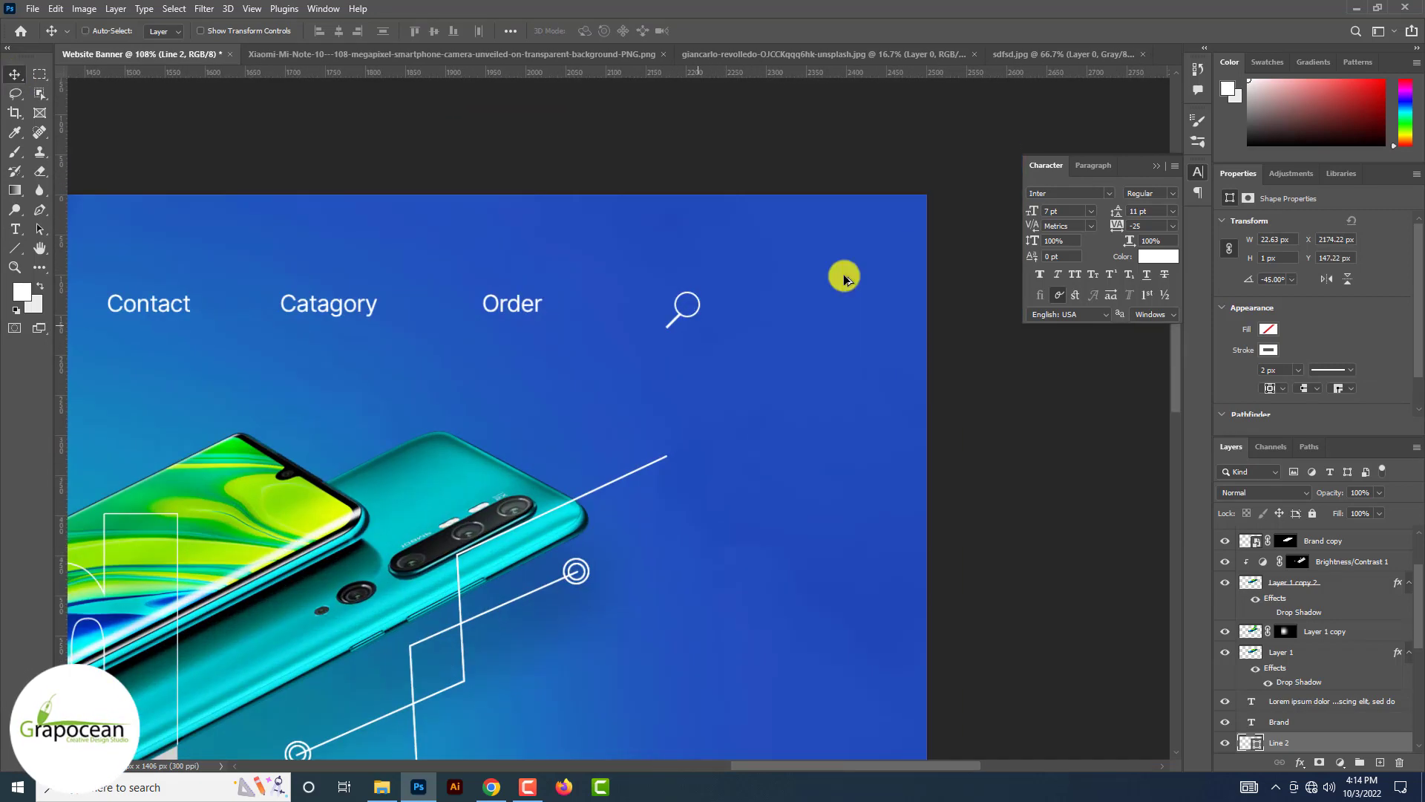
{"action": "left_click", "coordinate": [17, 250]}
{"action": "left_click", "coordinate": [77, 249]}
{"action": "left_click_drag", "start_coordinate": [539, 144], "coordinate": [805, 424]}
{"action": "left_click_drag", "start_coordinate": [554, 161], "coordinate": [595, 201]}
{"action": "left_click", "coordinate": [11, 74]}
On a new layer above the background, draw a 91 px square outline around the search icon and round its corners to 20 px
{"action": "left_click", "coordinate": [309, 364]}
{"action": "scroll", "coordinate": [309, 364], "scroll_direction": "down", "scroll_amount": 10}
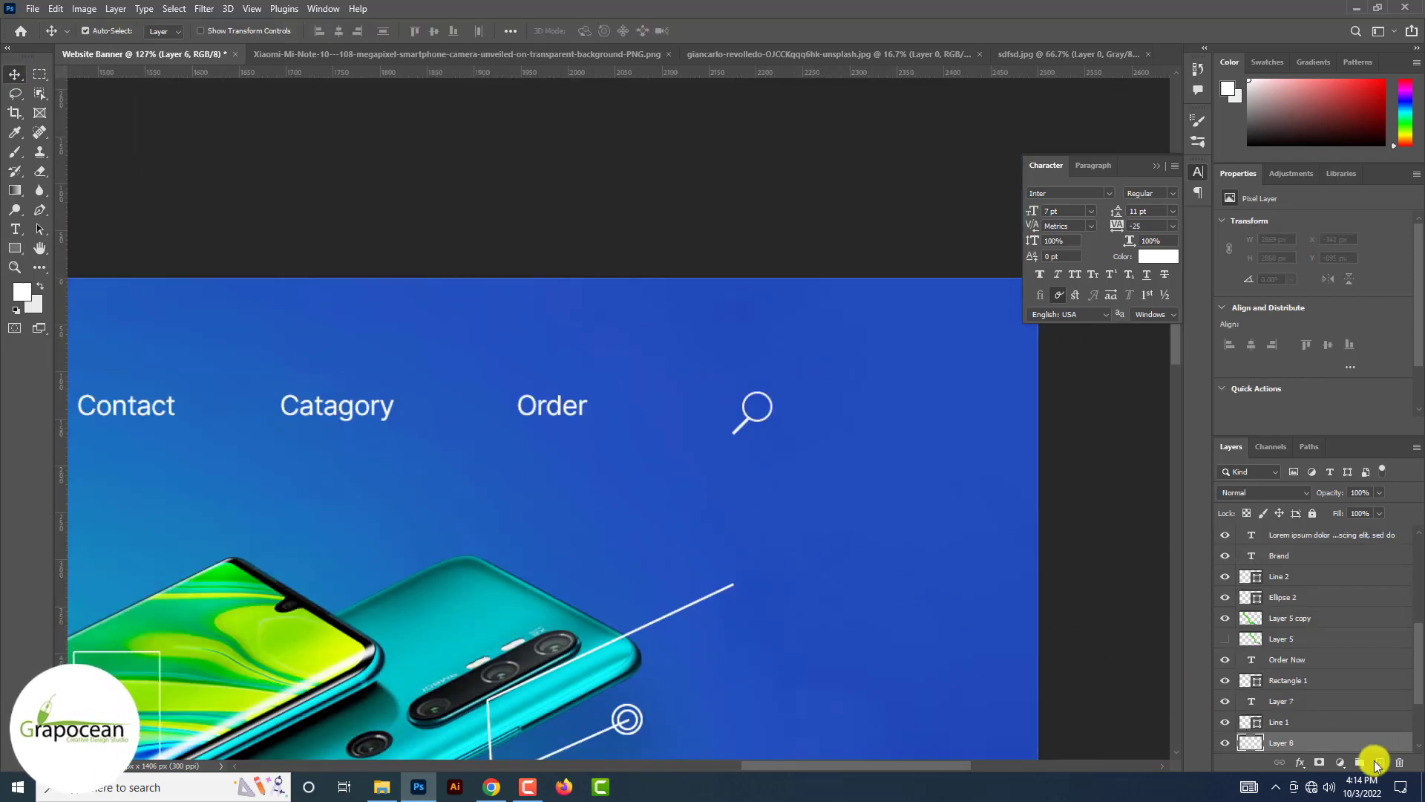
{"action": "scroll", "coordinate": [474, 420], "scroll_direction": "up", "scroll_amount": 3}
{"action": "left_click", "coordinate": [15, 248]}
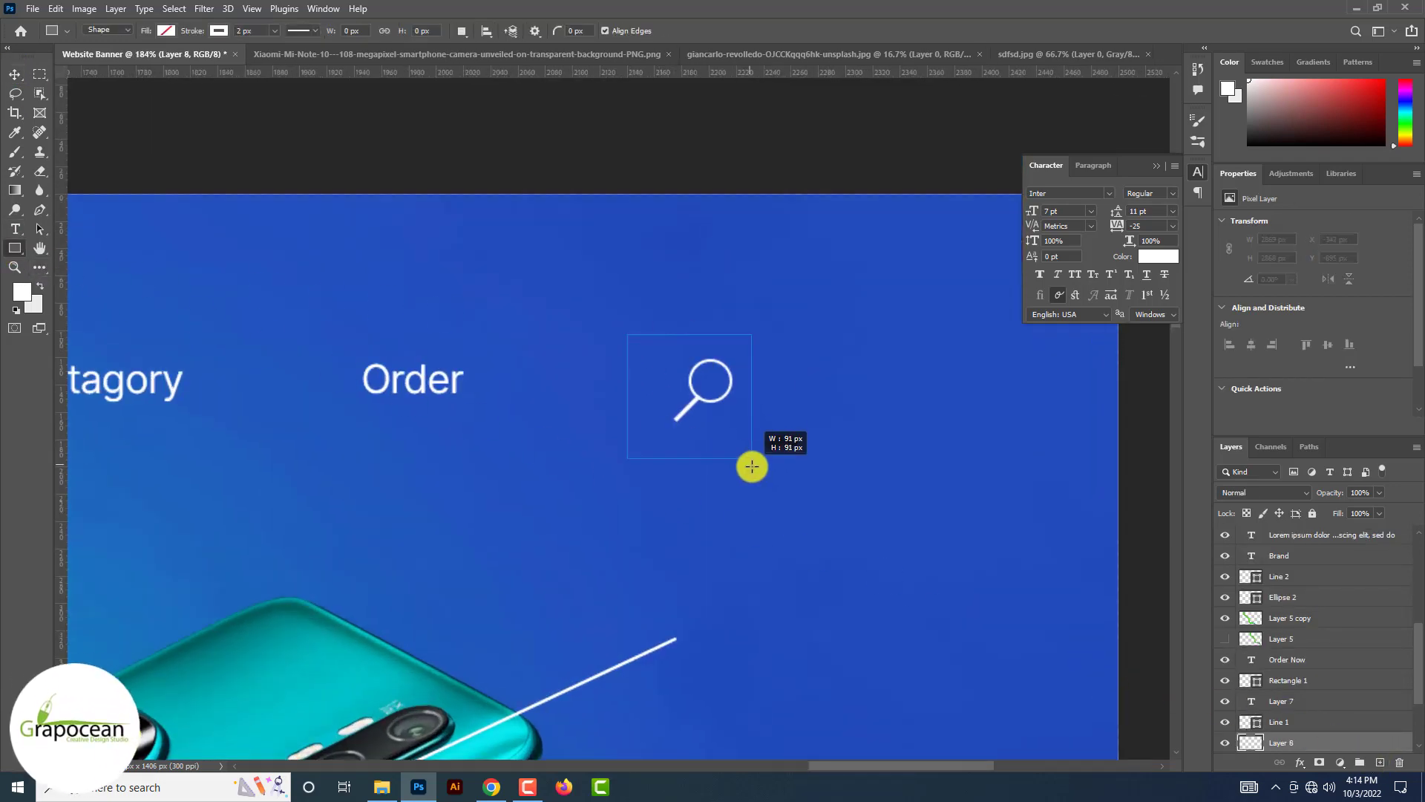
{"action": "left_click_drag", "start_coordinate": [752, 467], "coordinate": [751, 465]}
{"action": "left_click_drag", "start_coordinate": [645, 358], "coordinate": [755, 380]}
{"action": "left_click", "coordinate": [13, 76]}
Scale the rounded square around the search icon to 85.32%
{"action": "scroll", "coordinate": [700, 394], "scroll_direction": "up", "scroll_amount": 6}
{"action": "scroll", "coordinate": [755, 380], "scroll_direction": "down", "scroll_amount": 7}
{"action": "scroll", "coordinate": [876, 475], "scroll_direction": "down", "scroll_amount": 2}
{"action": "scroll", "coordinate": [913, 506], "scroll_direction": "up", "scroll_amount": 6}
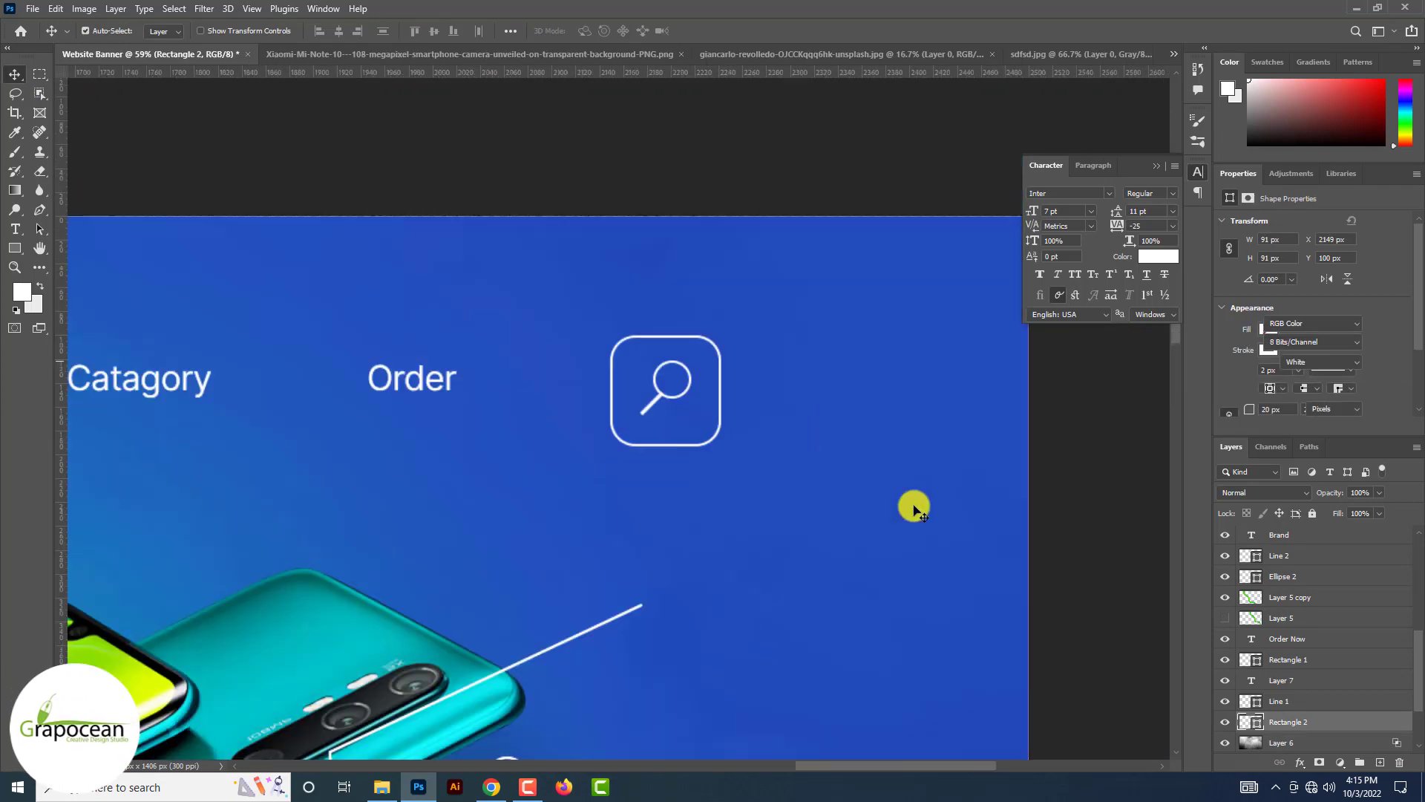
{"action": "key", "text": "ctrl+t"}
{"action": "left_click_drag", "start_coordinate": [732, 460], "coordinate": [710, 445]}
{"action": "scroll", "coordinate": [710, 445], "scroll_direction": "up", "scroll_amount": 4}
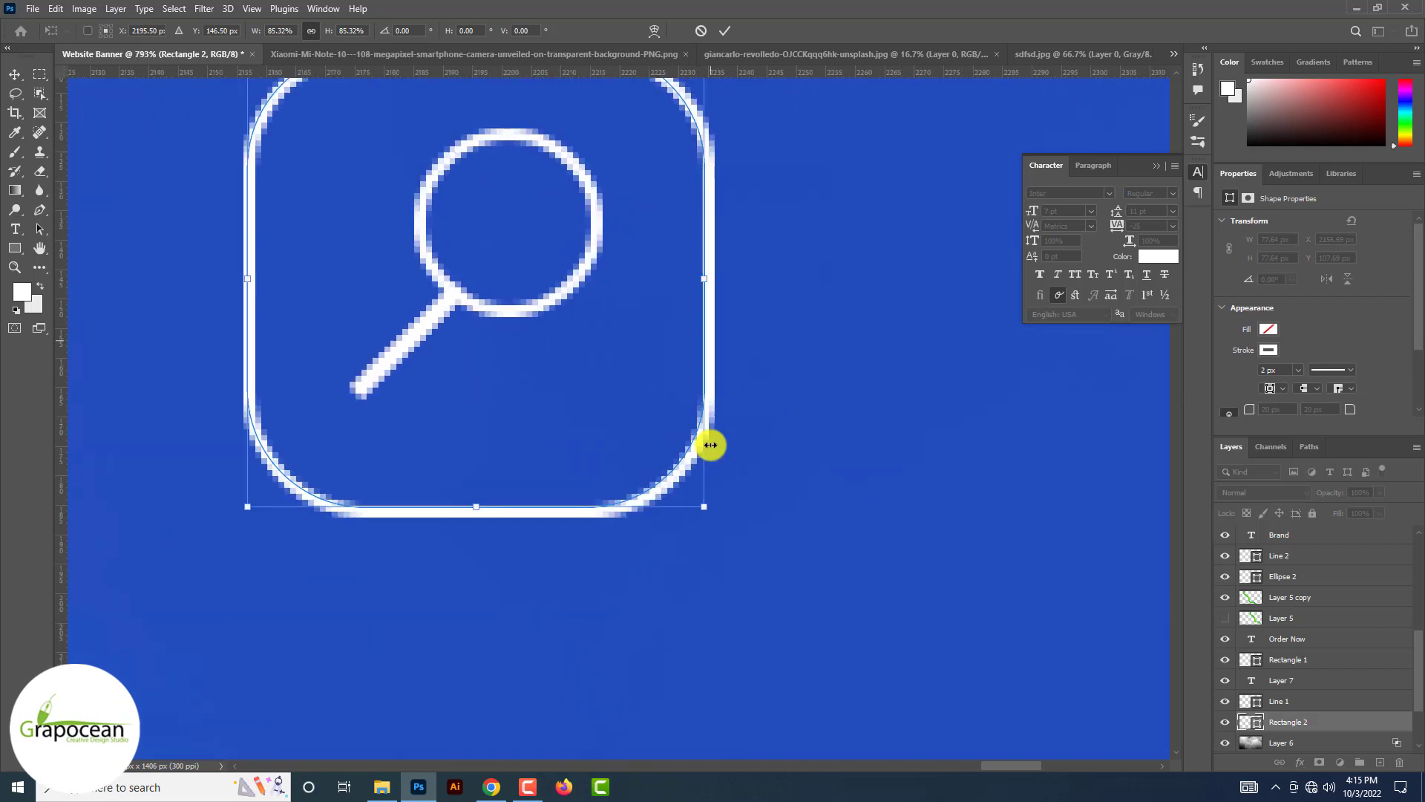
{"action": "left_click", "coordinate": [725, 30]}
Center the rounded square around the magnifying glass and deselect it
{"action": "left_click_drag", "start_coordinate": [706, 274], "coordinate": [706, 232]}
{"action": "scroll", "coordinate": [706, 232], "scroll_direction": "down", "scroll_amount": 6}
{"action": "scroll", "coordinate": [669, 274], "scroll_direction": "up", "scroll_amount": 5}
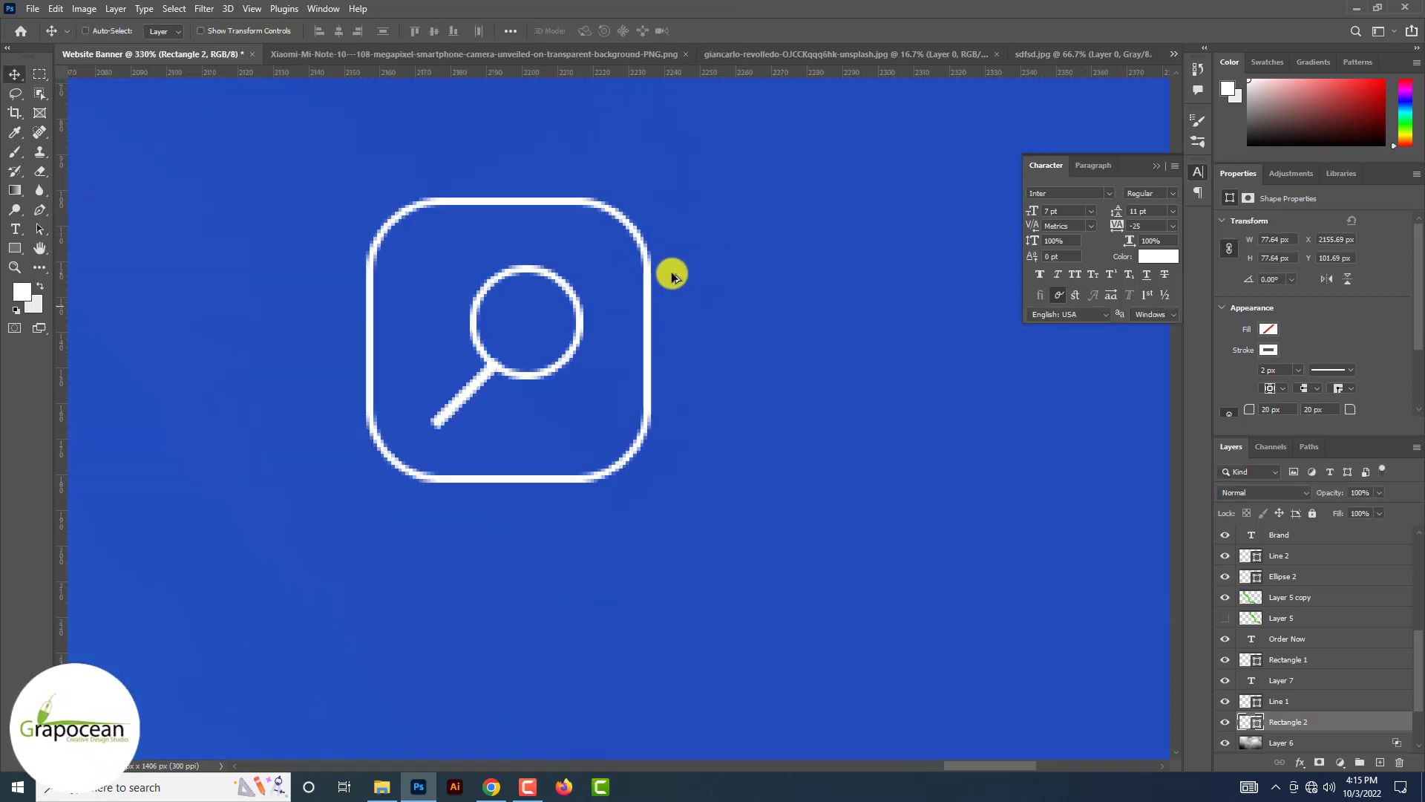
{"action": "left_click_drag", "start_coordinate": [631, 319], "coordinate": [645, 331]}
{"action": "scroll", "coordinate": [675, 341], "scroll_direction": "down", "scroll_amount": 10}
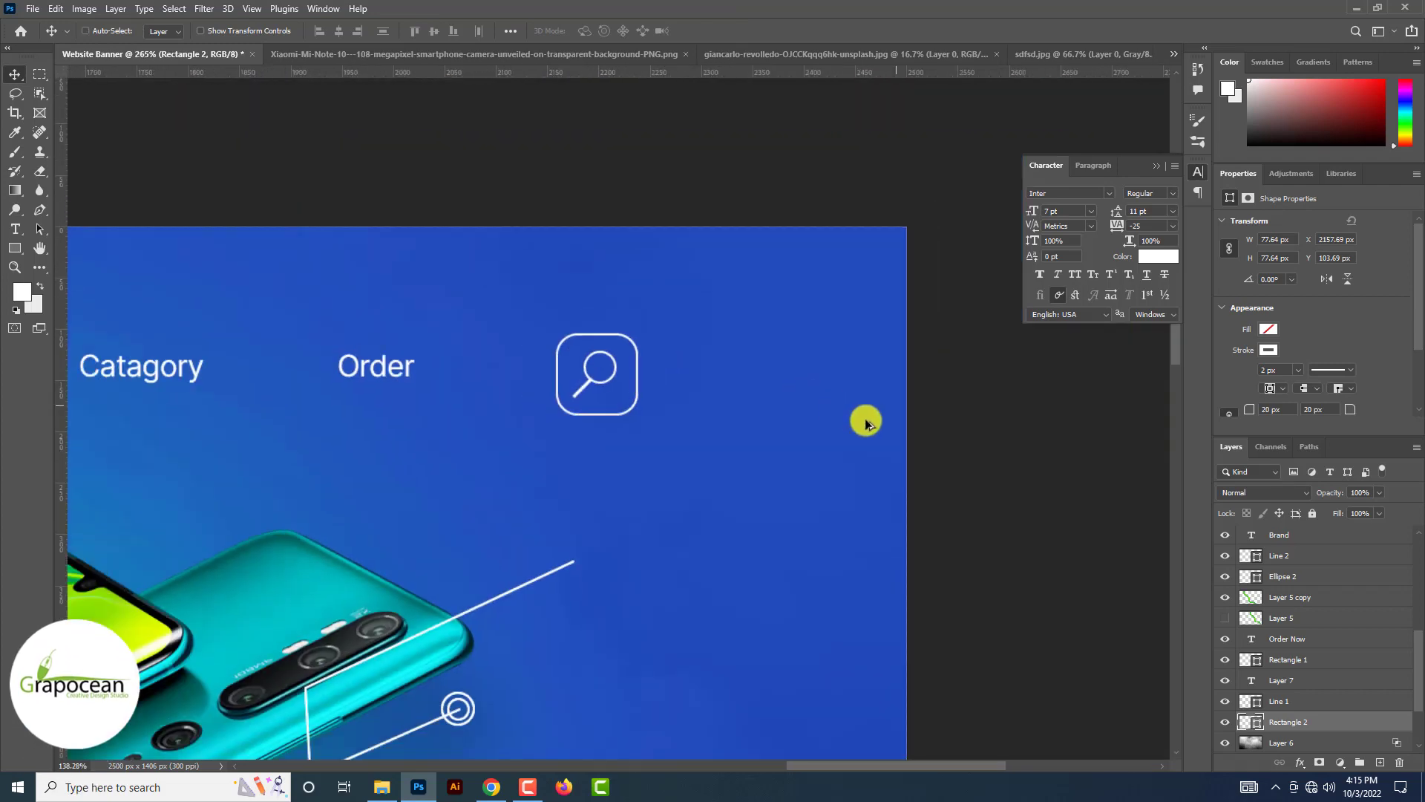
{"action": "left_click", "coordinate": [894, 433]}
{"action": "scroll", "coordinate": [894, 433], "scroll_direction": "down", "scroll_amount": 3}
{"action": "scroll", "coordinate": [894, 435], "scroll_direction": "down", "scroll_amount": 2}
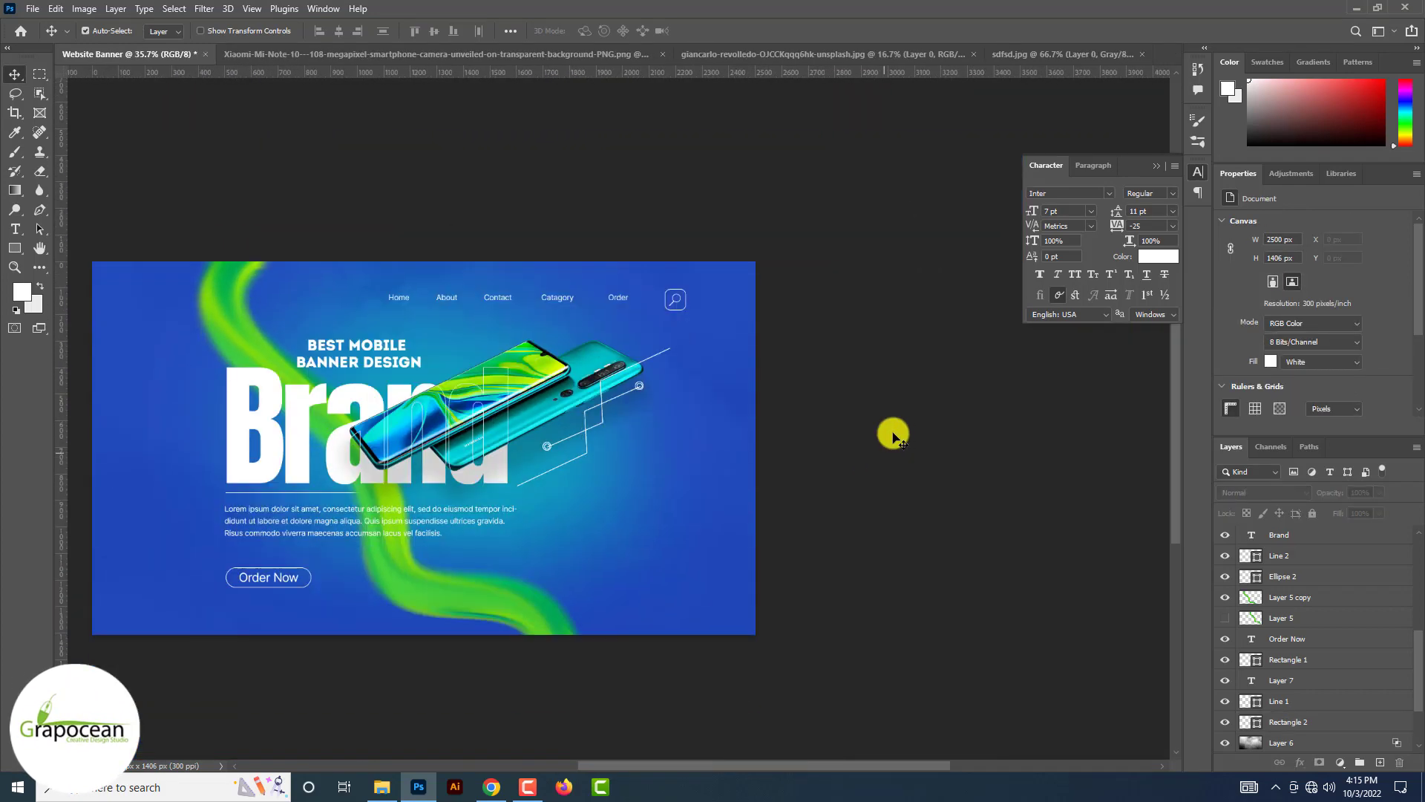
{"action": "scroll", "coordinate": [620, 356], "scroll_direction": "up", "scroll_amount": 5}
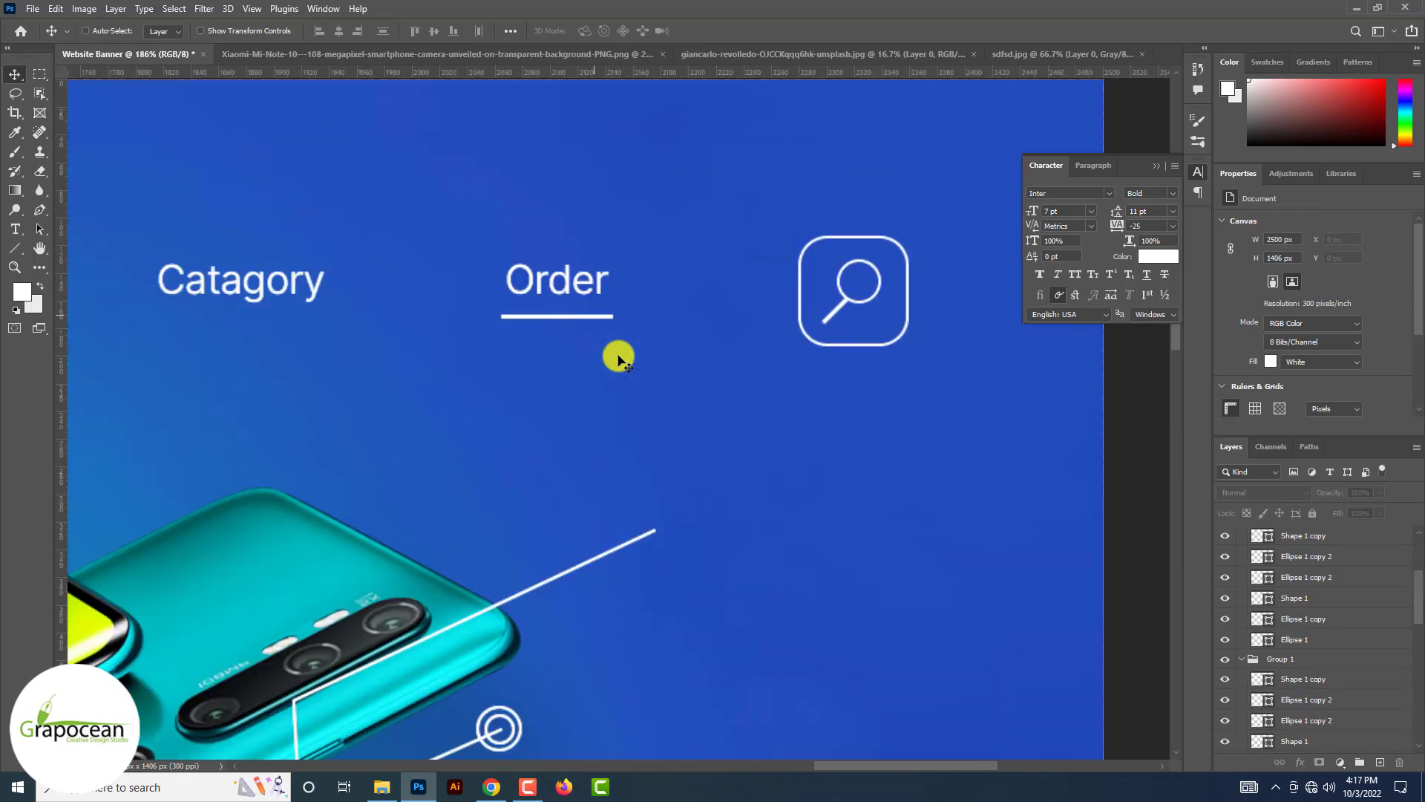
{"action": "scroll", "coordinate": [621, 359], "scroll_direction": "down", "scroll_amount": 10}
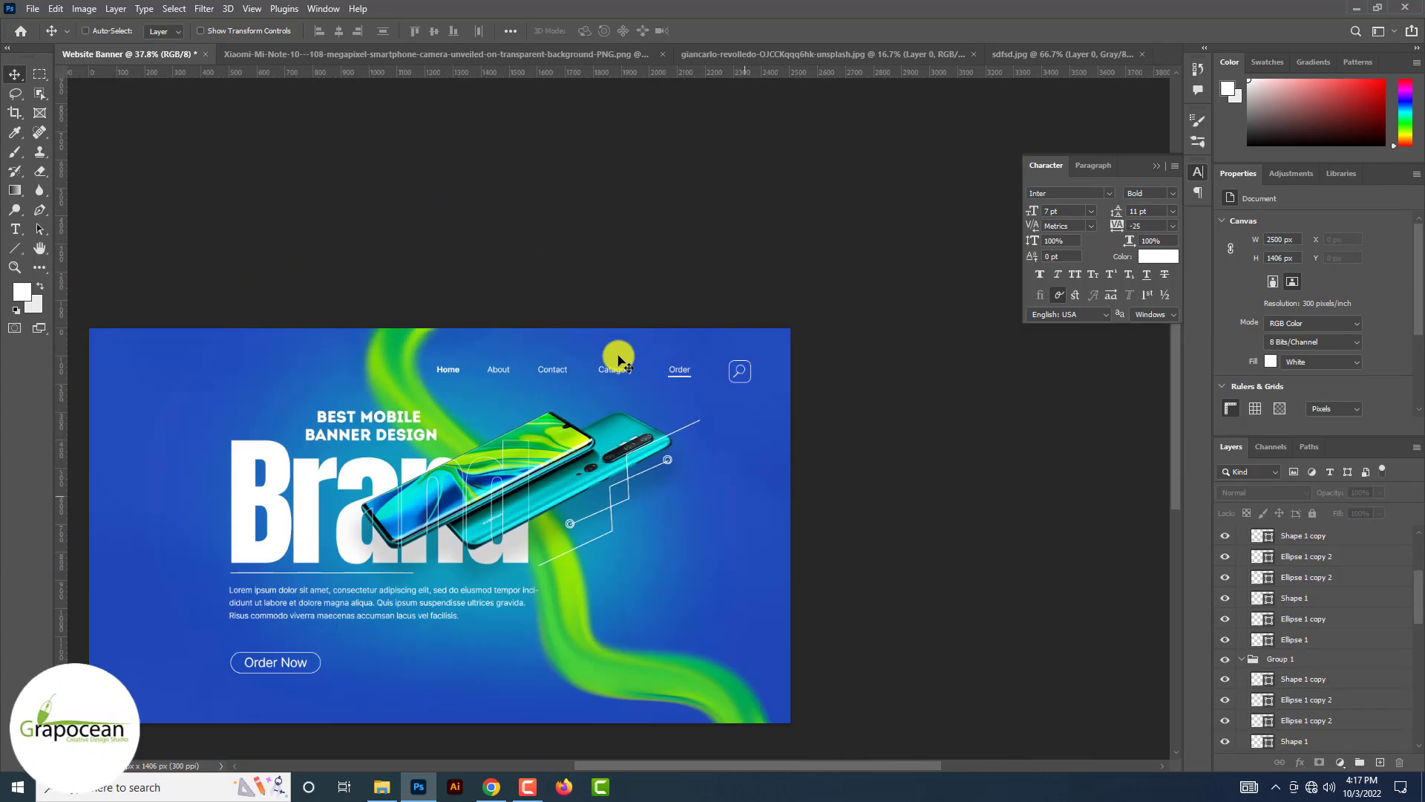
{"action": "scroll", "coordinate": [621, 359], "scroll_direction": "up", "scroll_amount": 3}
{"action": "scroll", "coordinate": [617, 357], "scroll_direction": "down", "scroll_amount": 1}
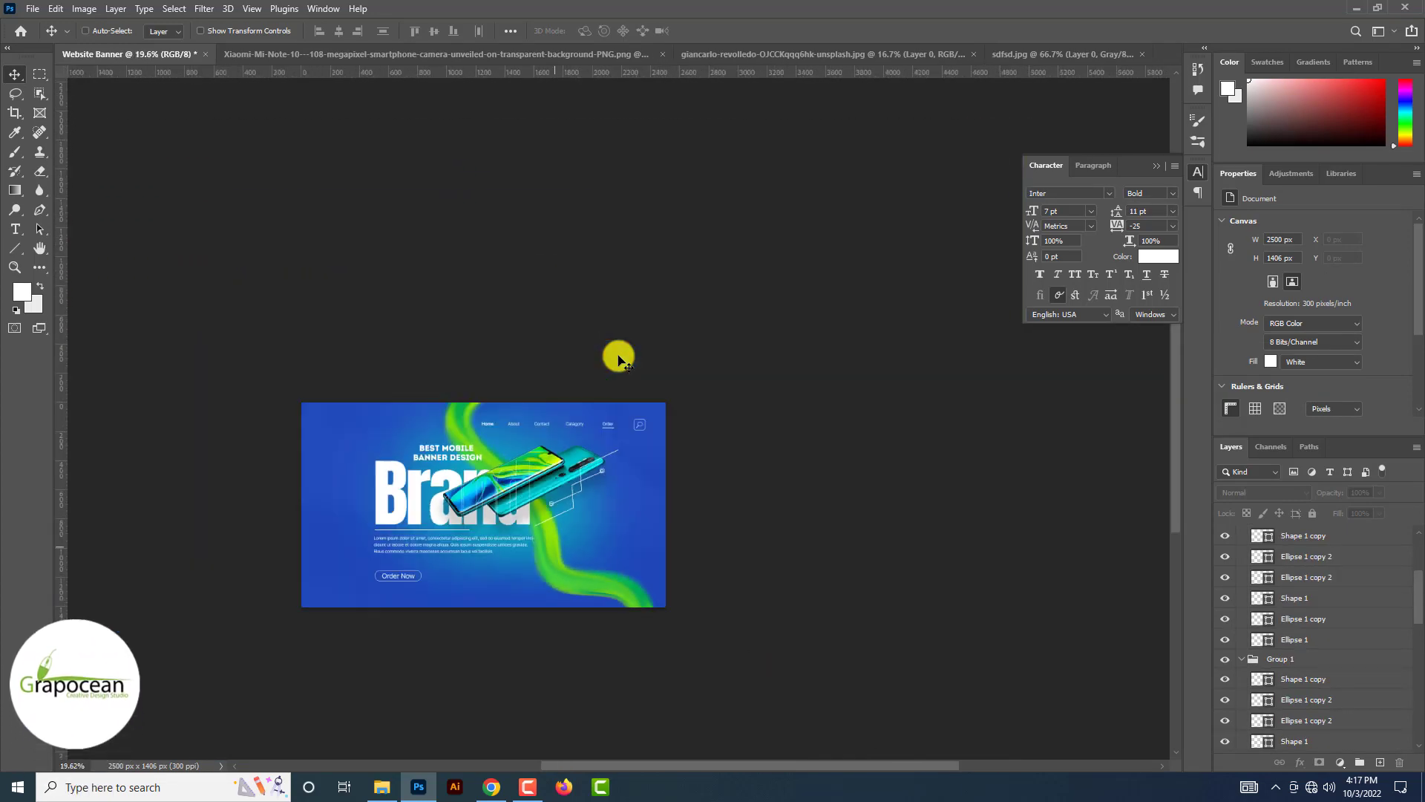